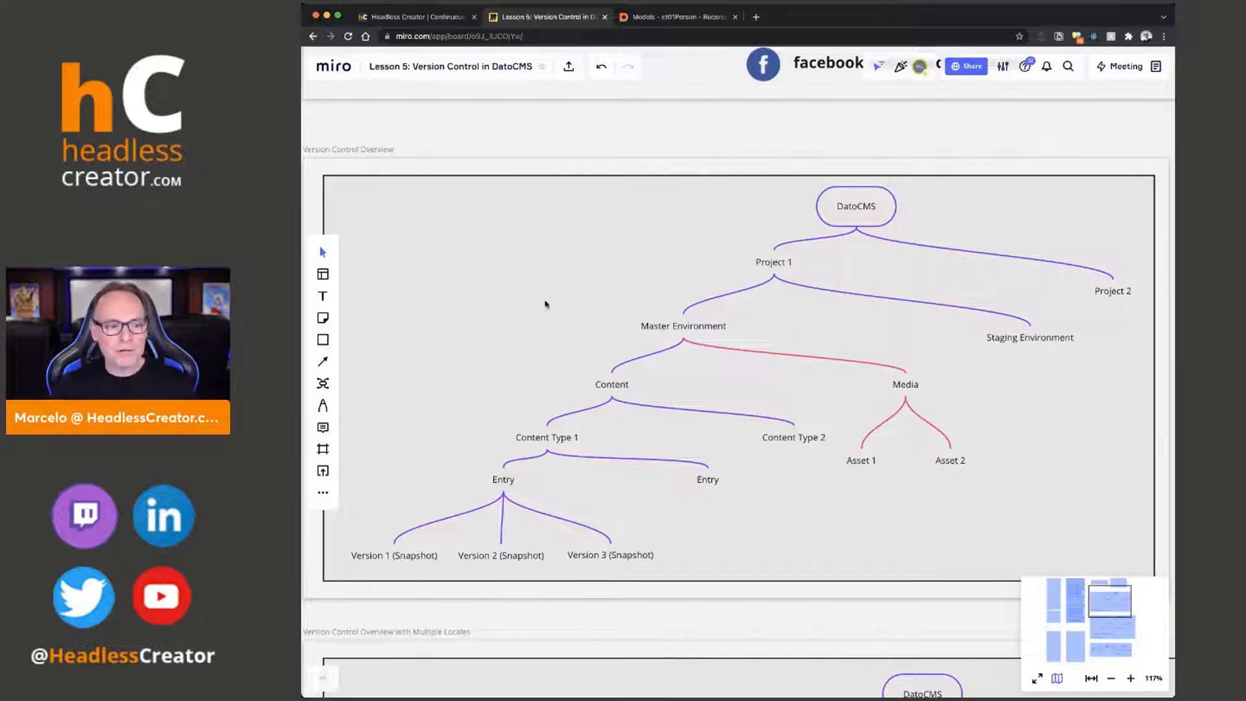
Step: Examine the DatoCMS root, project and environment levels of the Version Control Overview diagram
scroll(700, 303, up, 2)
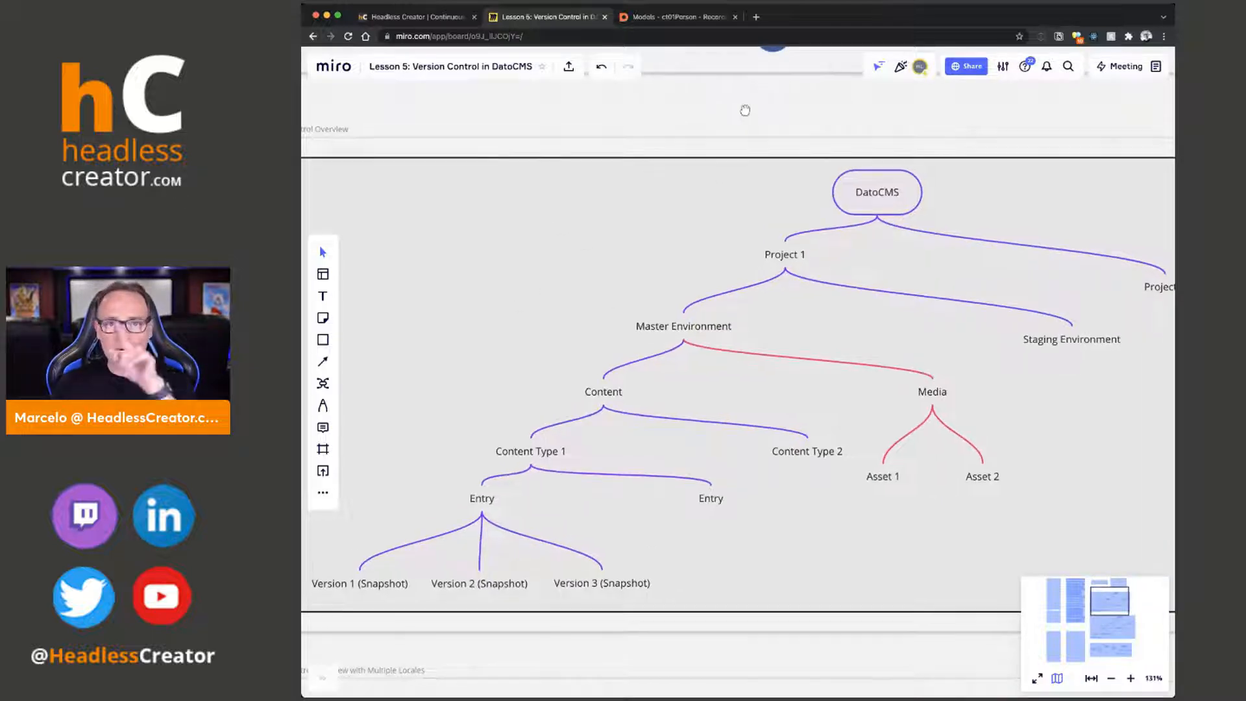
scroll(745, 114, down, 3)
scroll(820, 234, down, 3)
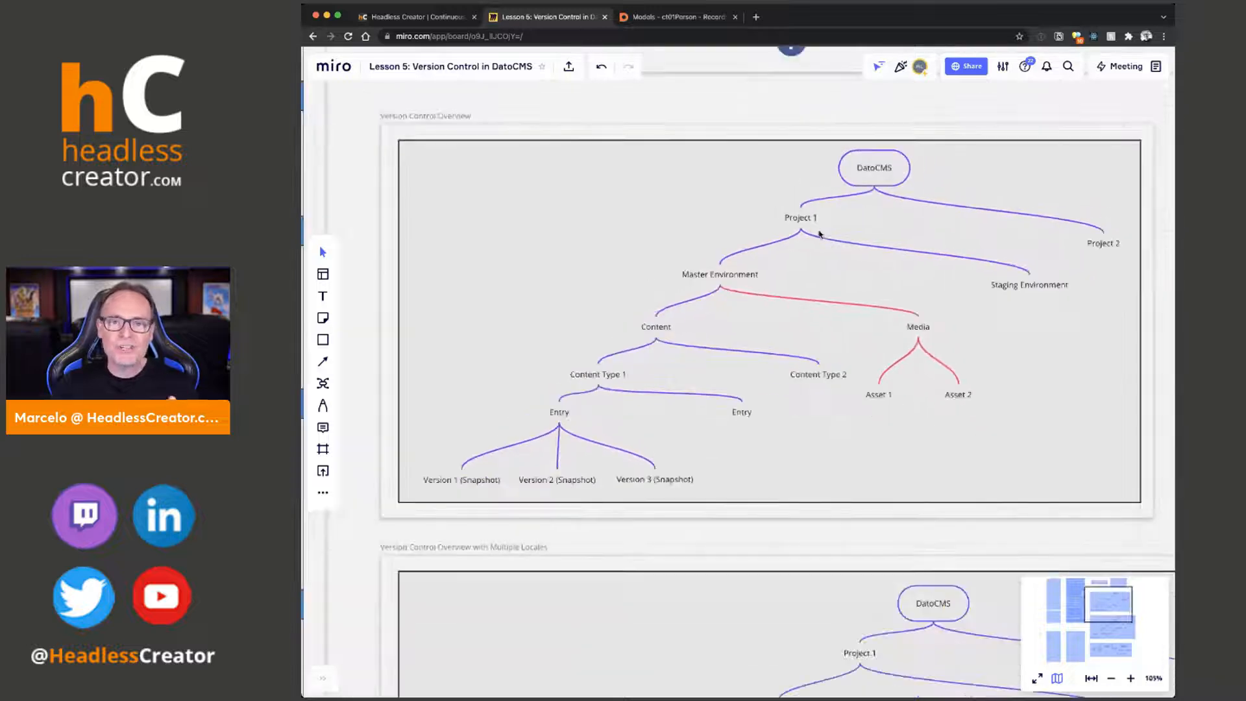
drag(812, 545, 748, 476)
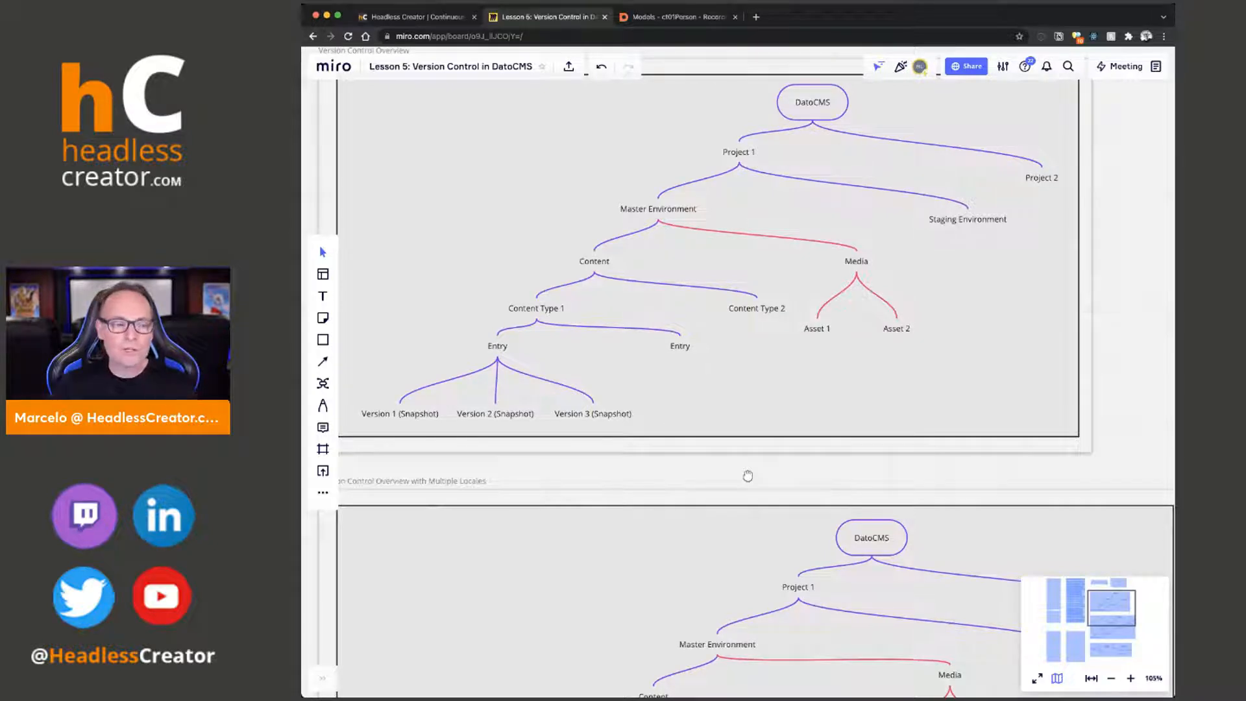
click(799, 112)
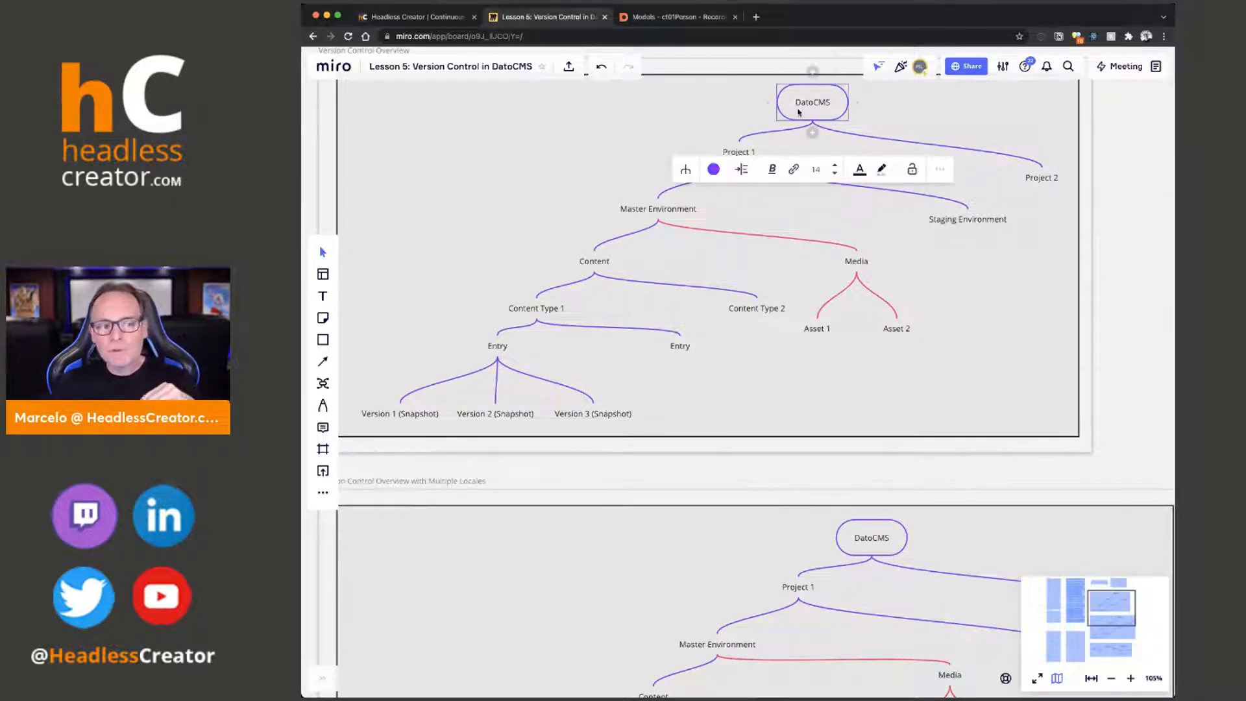
click(912, 119)
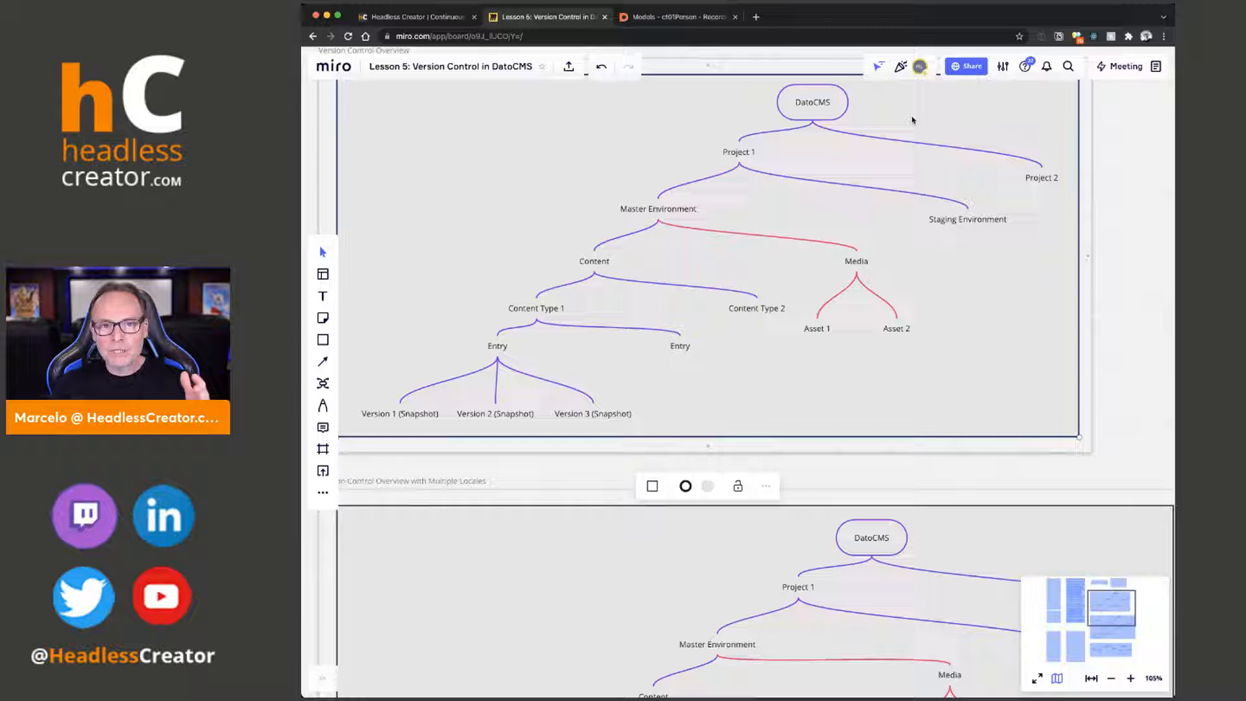
click(737, 156)
click(1043, 179)
click(736, 157)
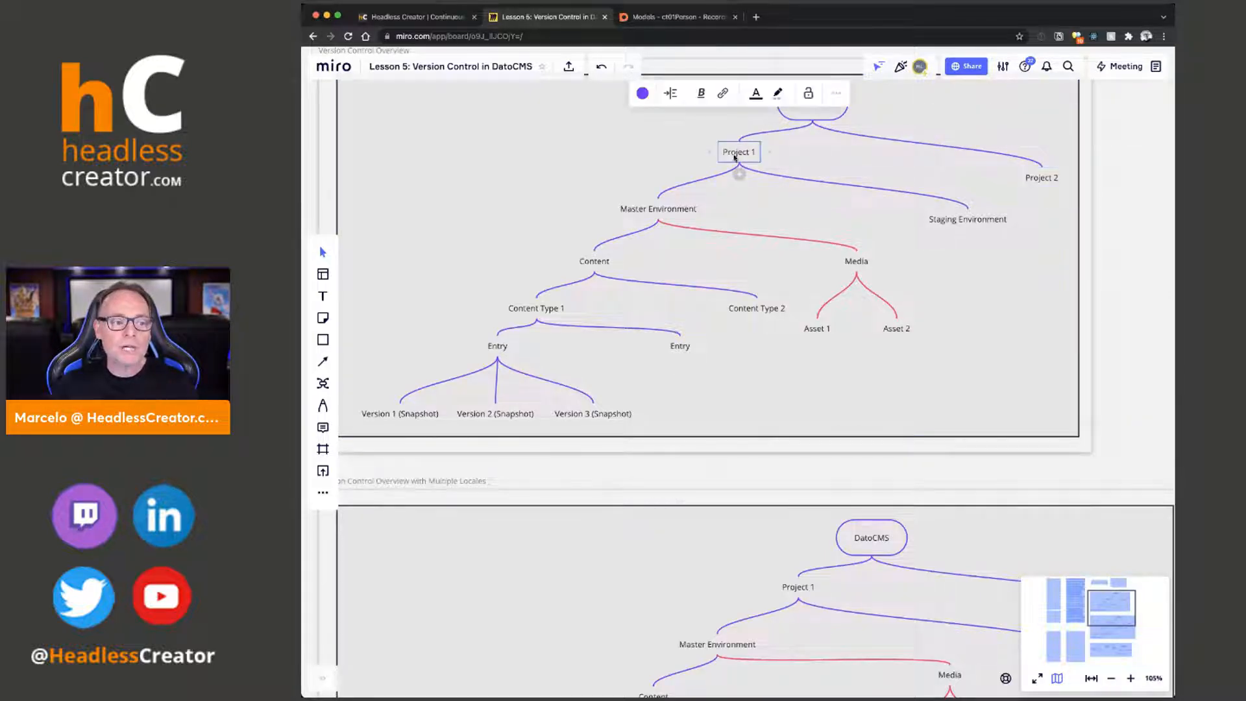
click(656, 212)
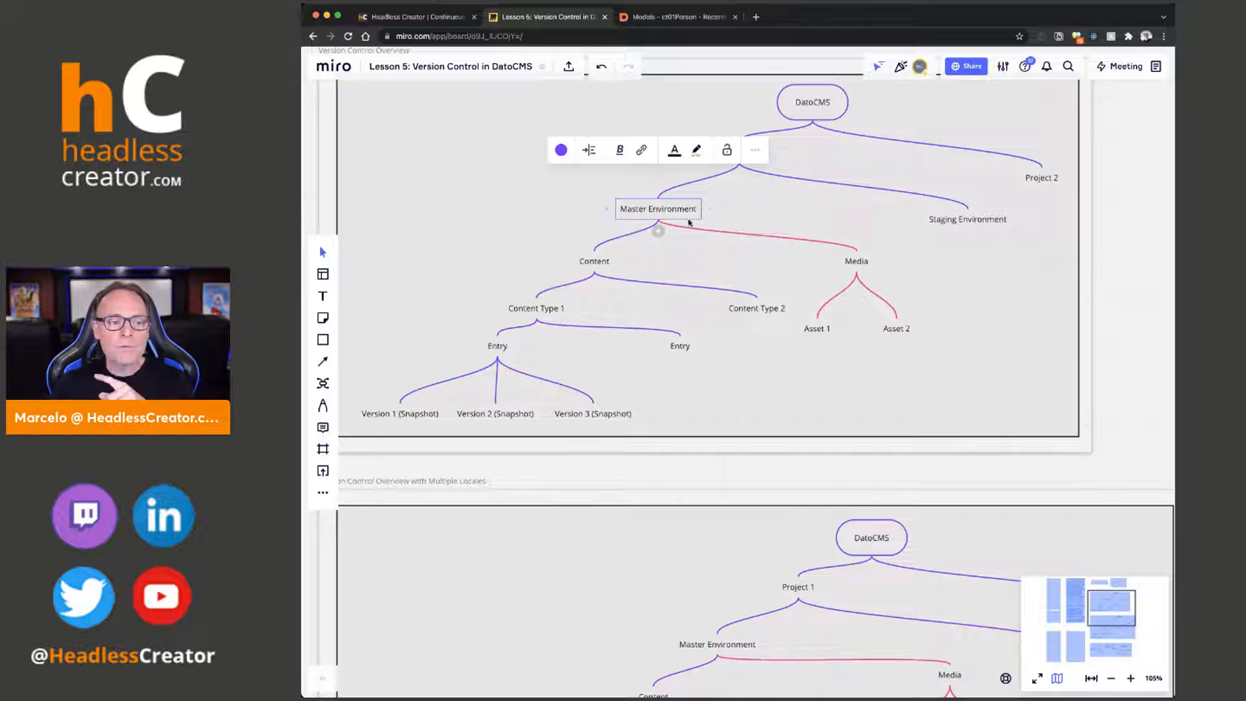
click(678, 211)
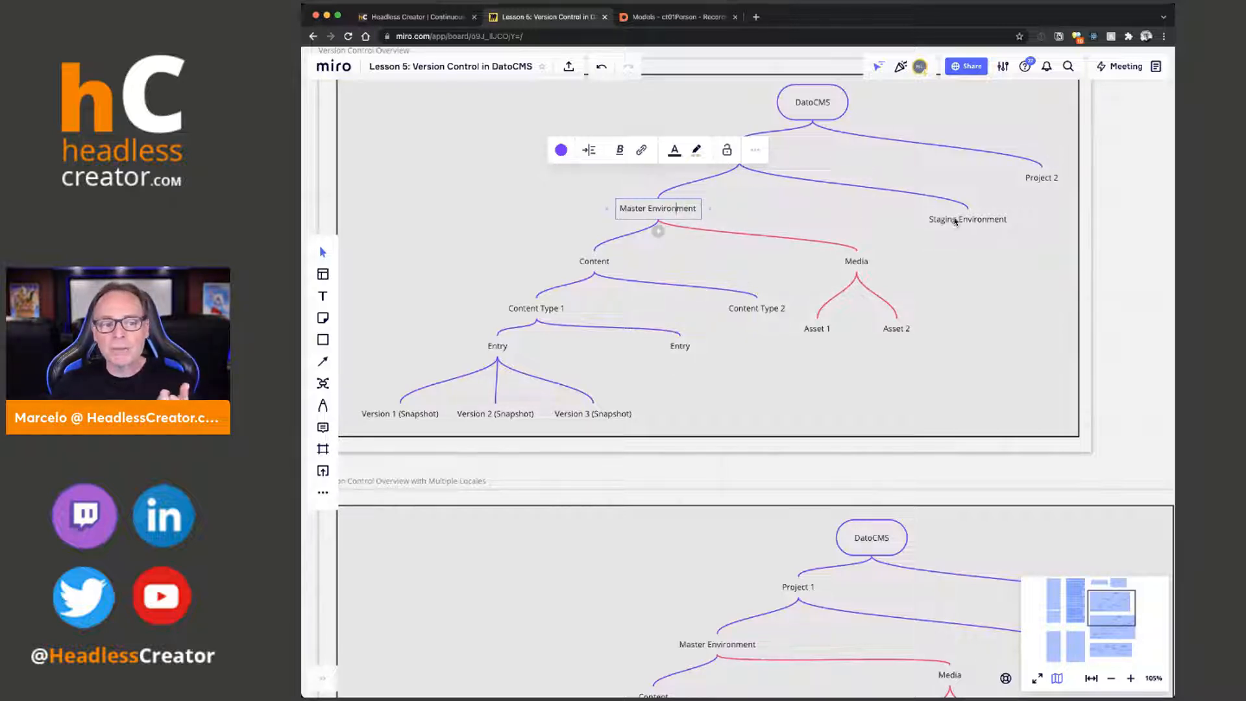
click(955, 225)
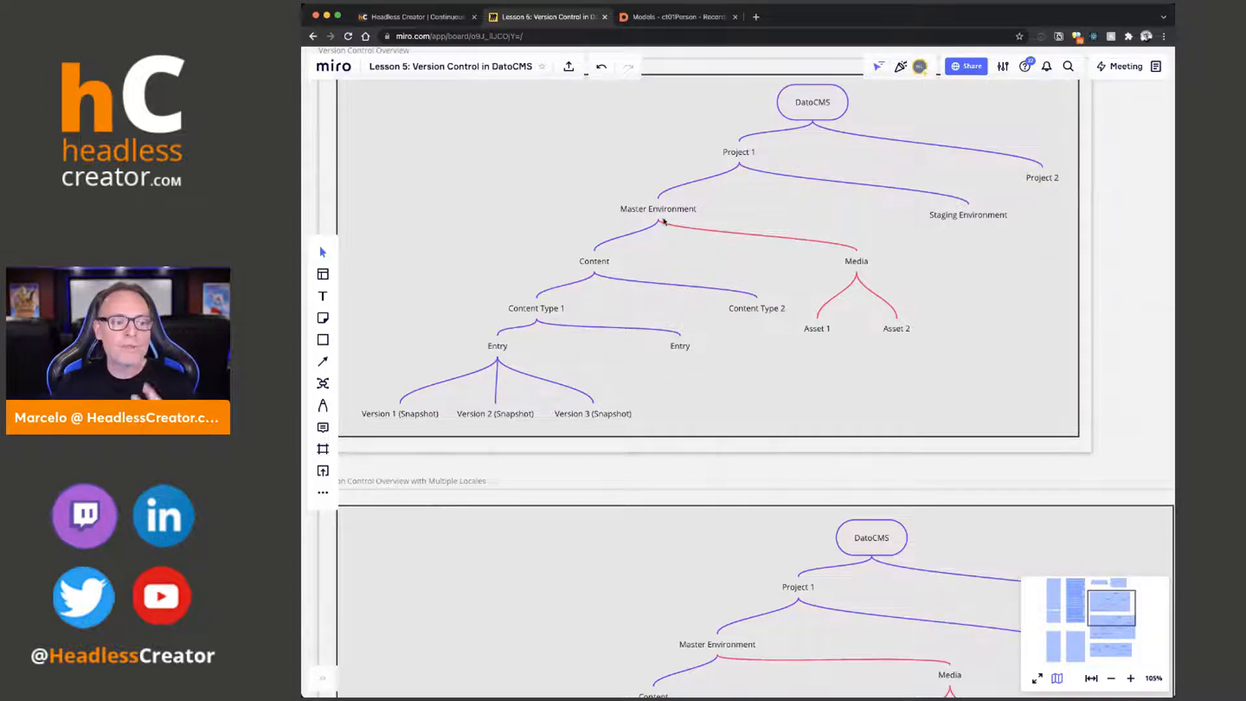
Step: Examine the Content, Content Type 1, Entry, version snapshot and Media nodes in the Version Control Overview diagram
click(592, 263)
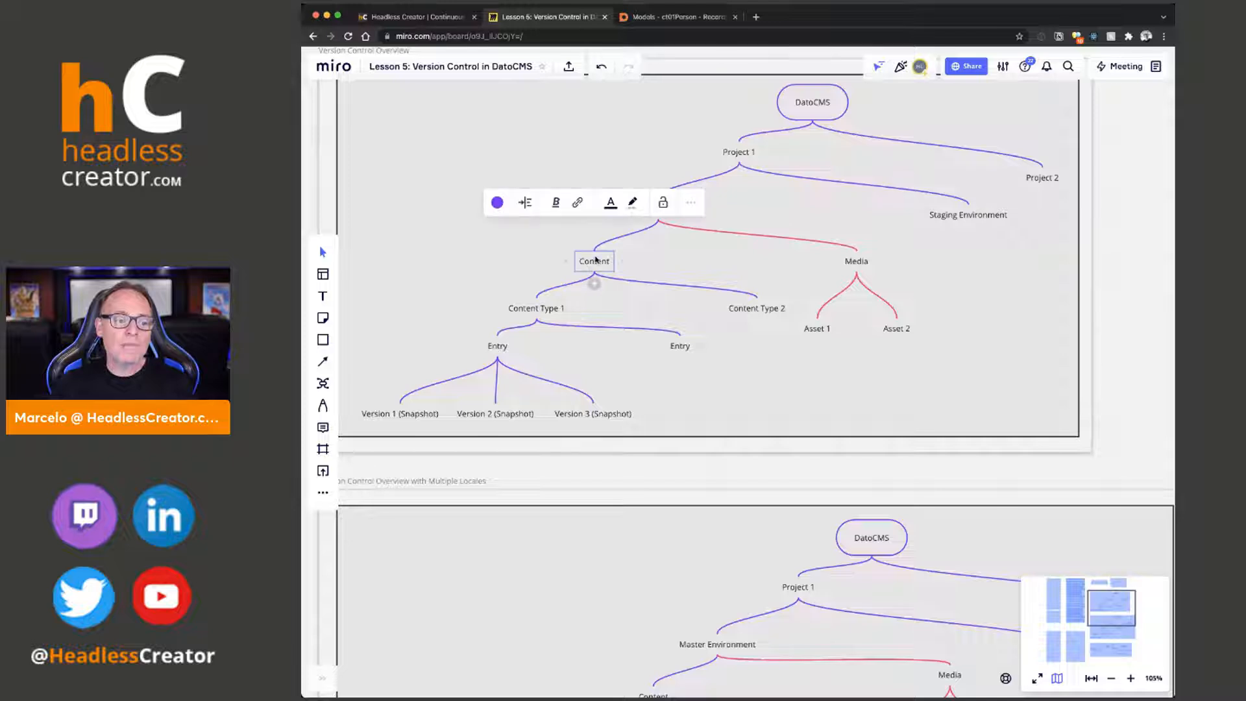
click(859, 263)
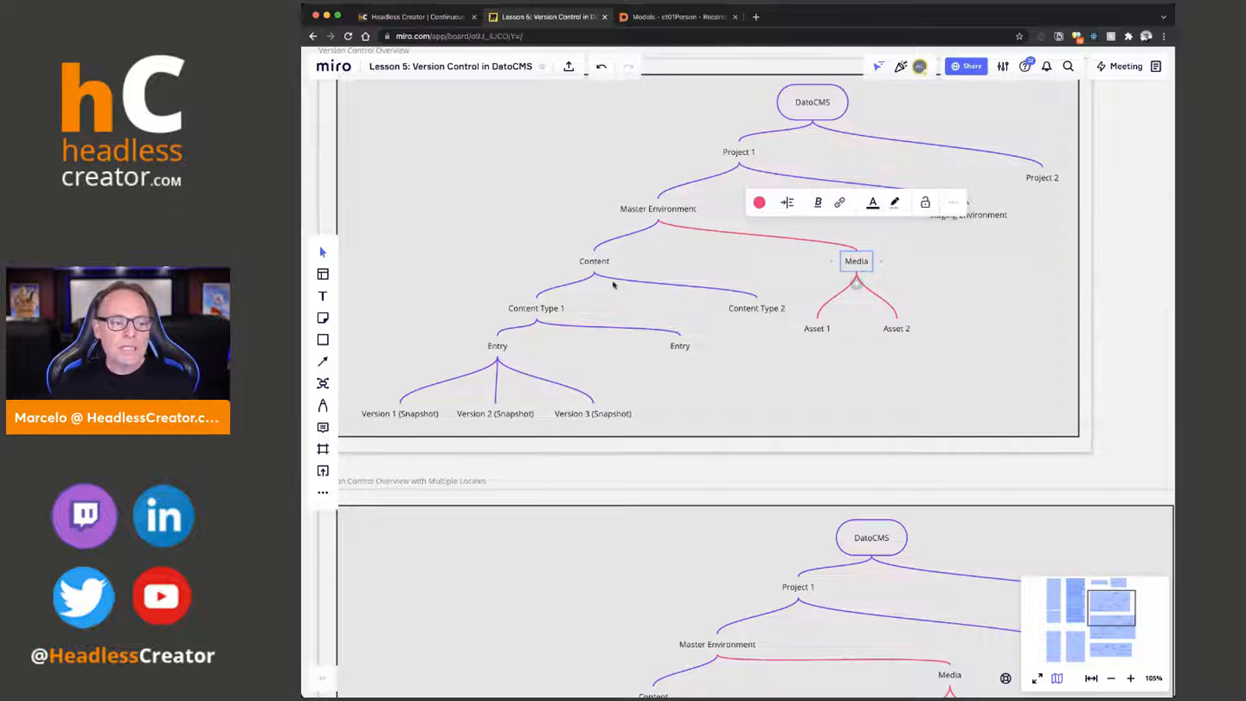
click(596, 264)
click(549, 310)
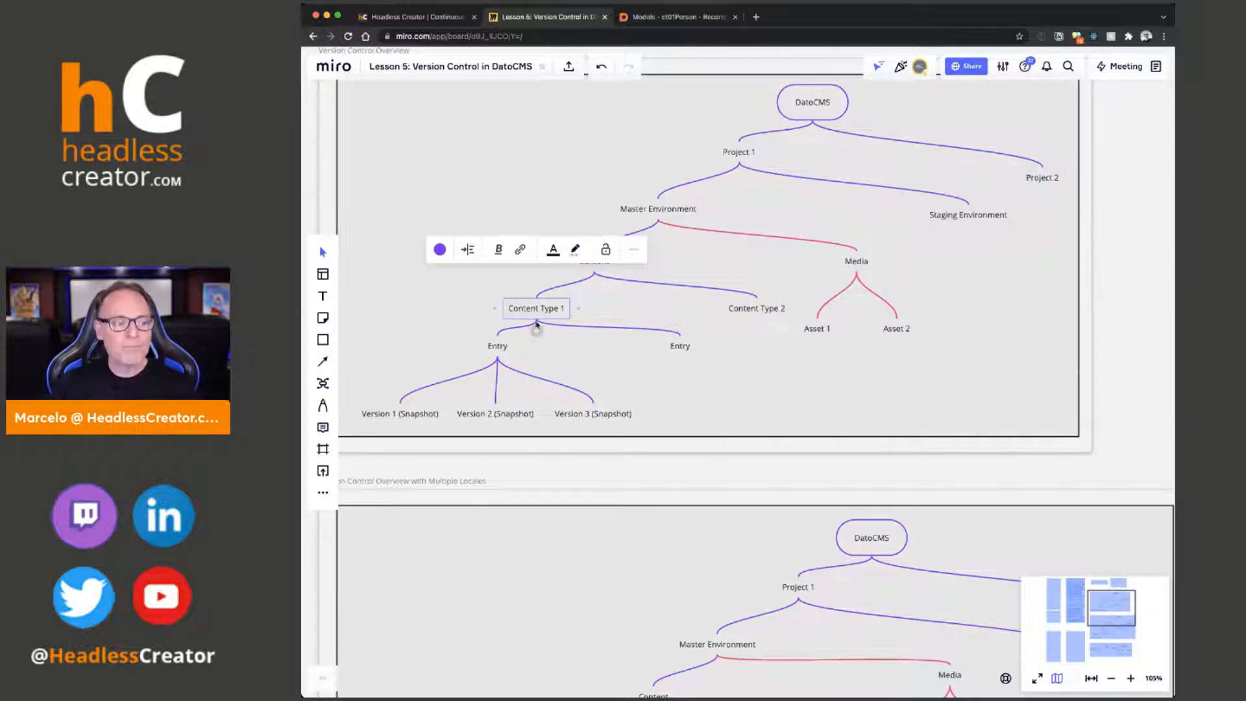
click(498, 350)
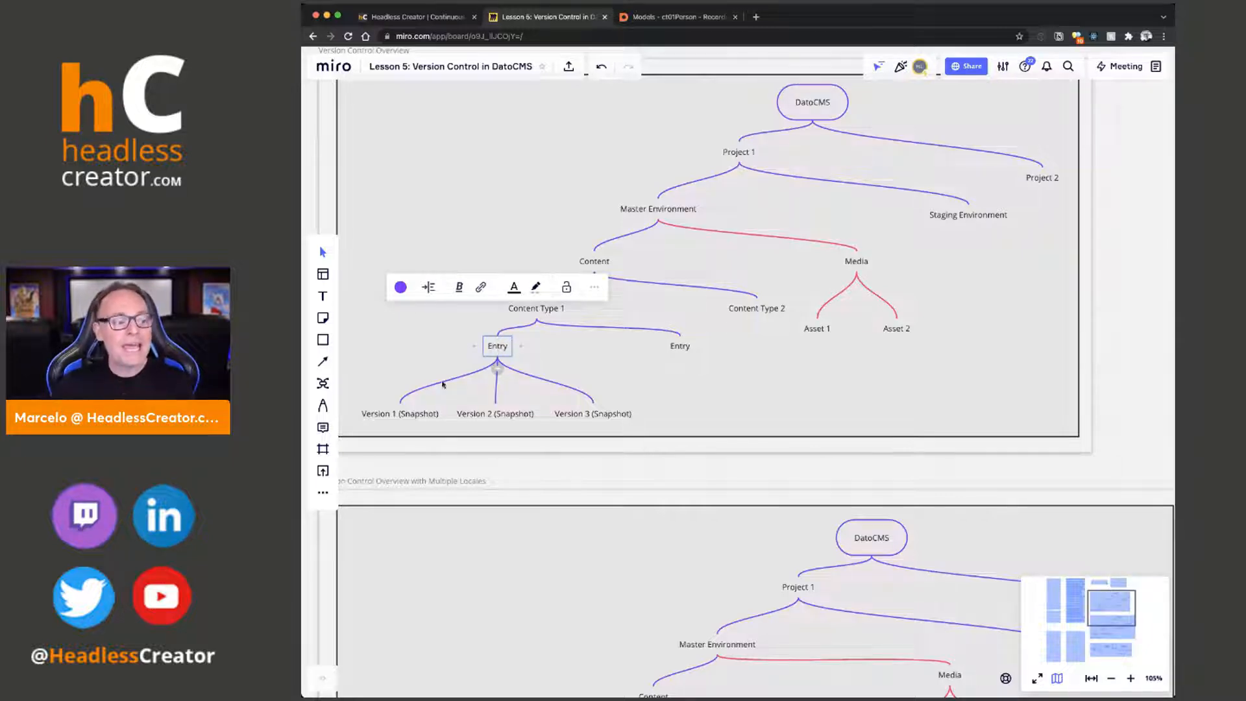
click(380, 416)
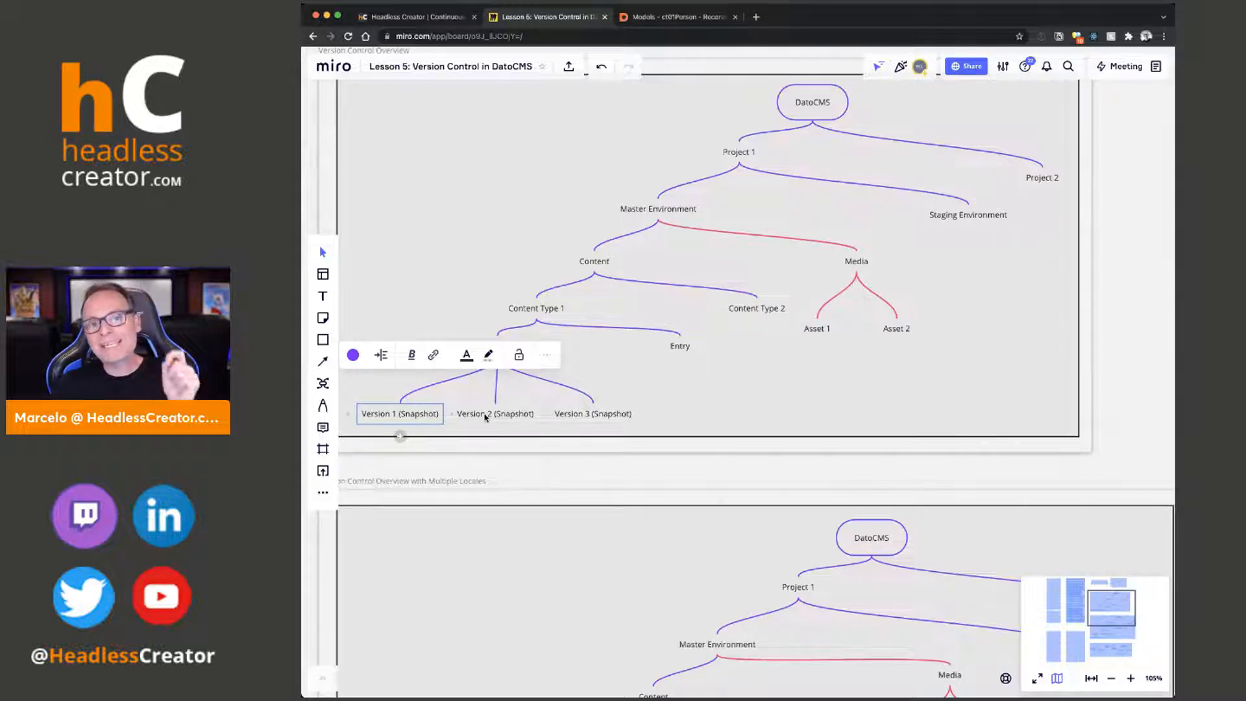
click(515, 416)
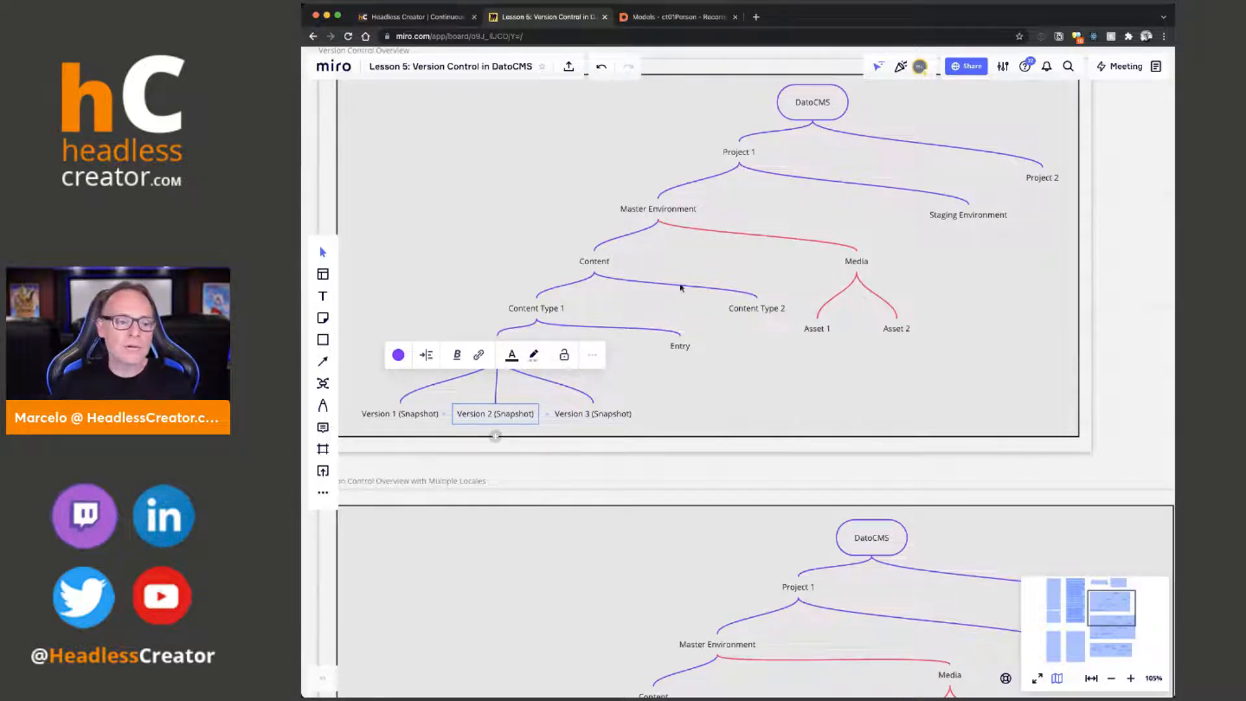
click(860, 266)
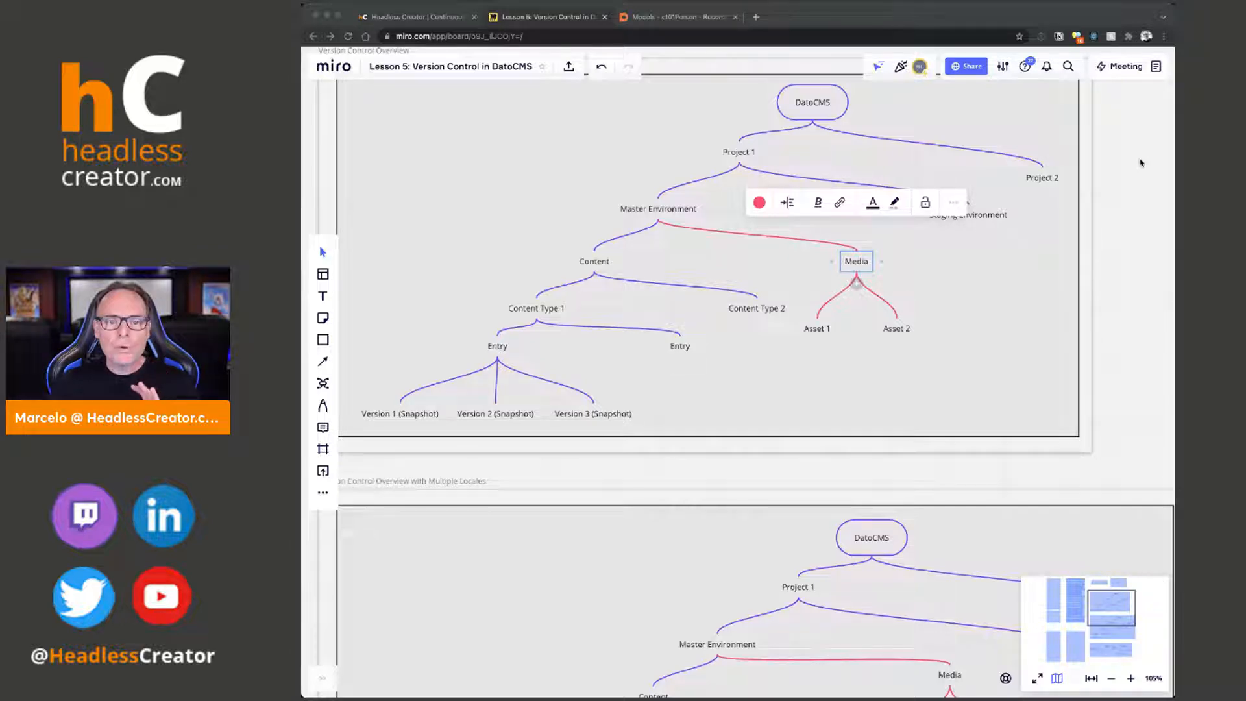
click(1137, 178)
scroll(1133, 153, down, 3)
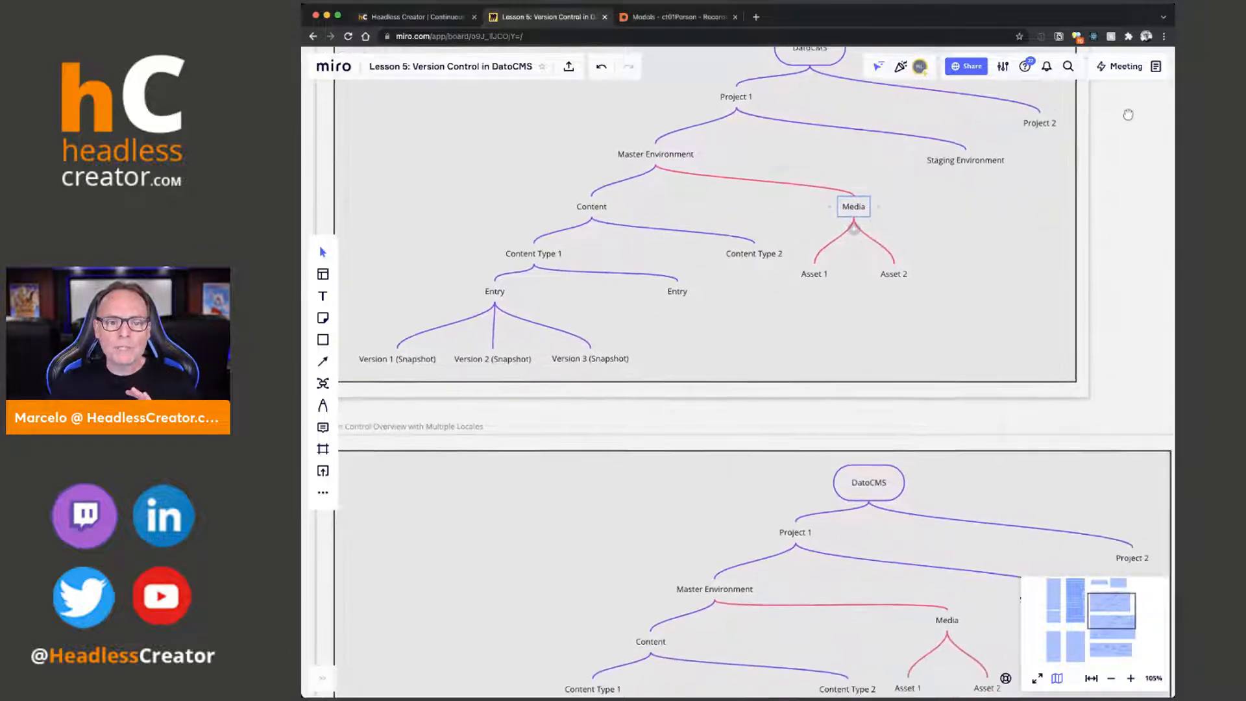
Step: Switch to DatoCMS, open the existing Person record under Part 2, and expand its revision history
click(675, 17)
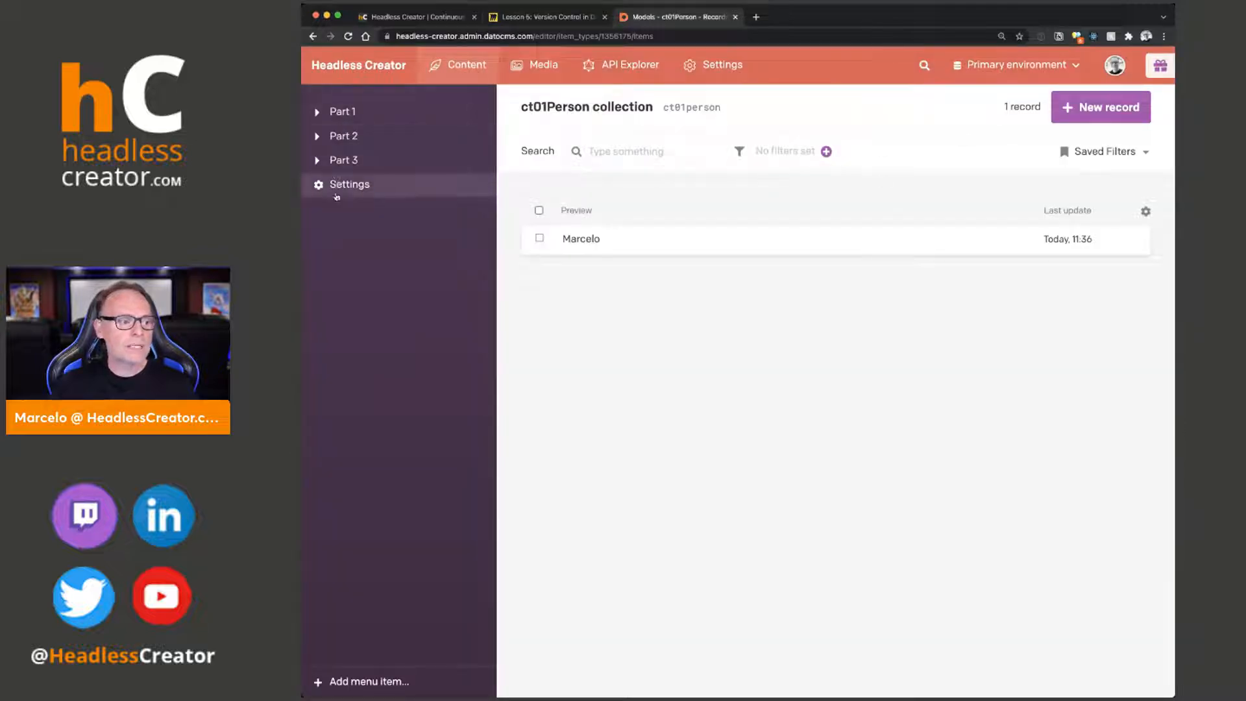
click(342, 136)
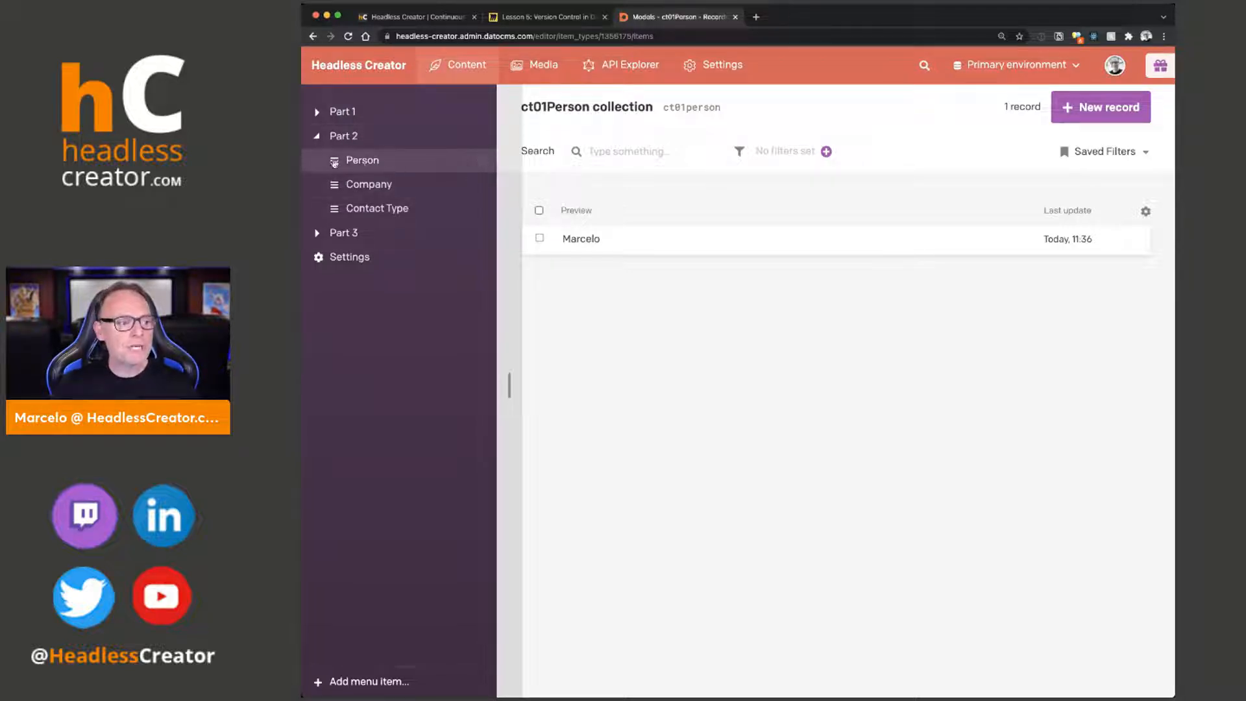
click(361, 162)
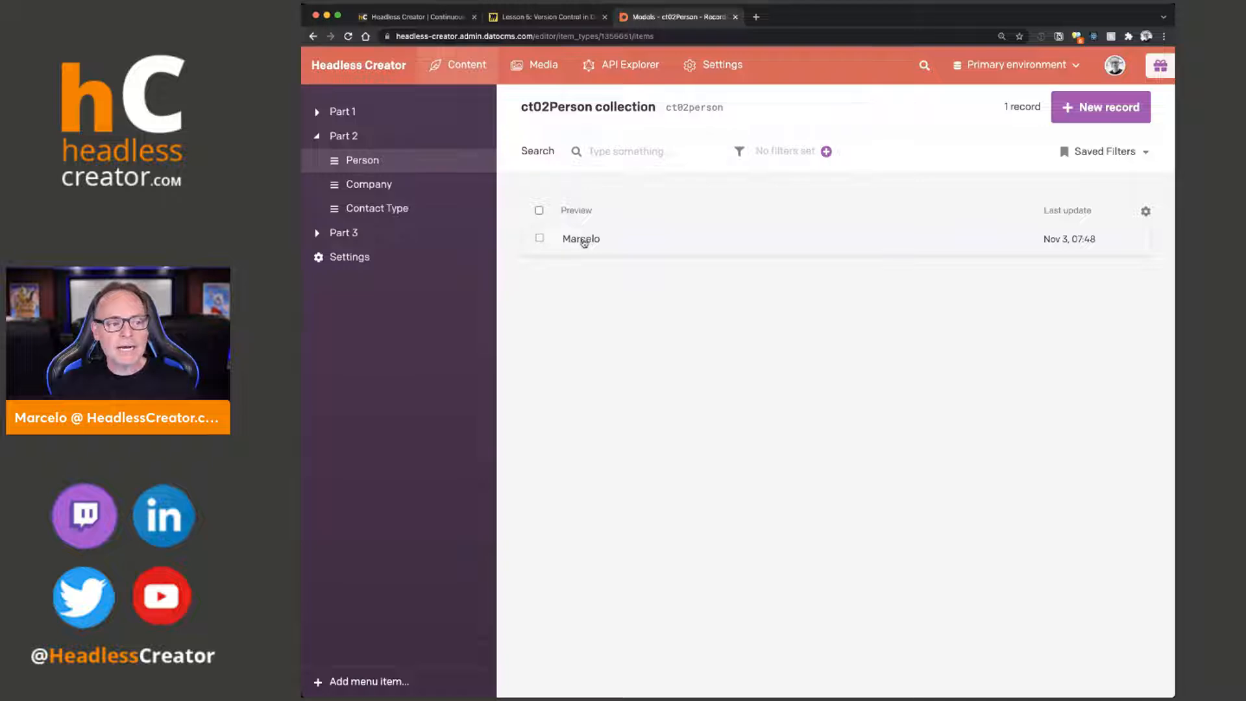
click(581, 240)
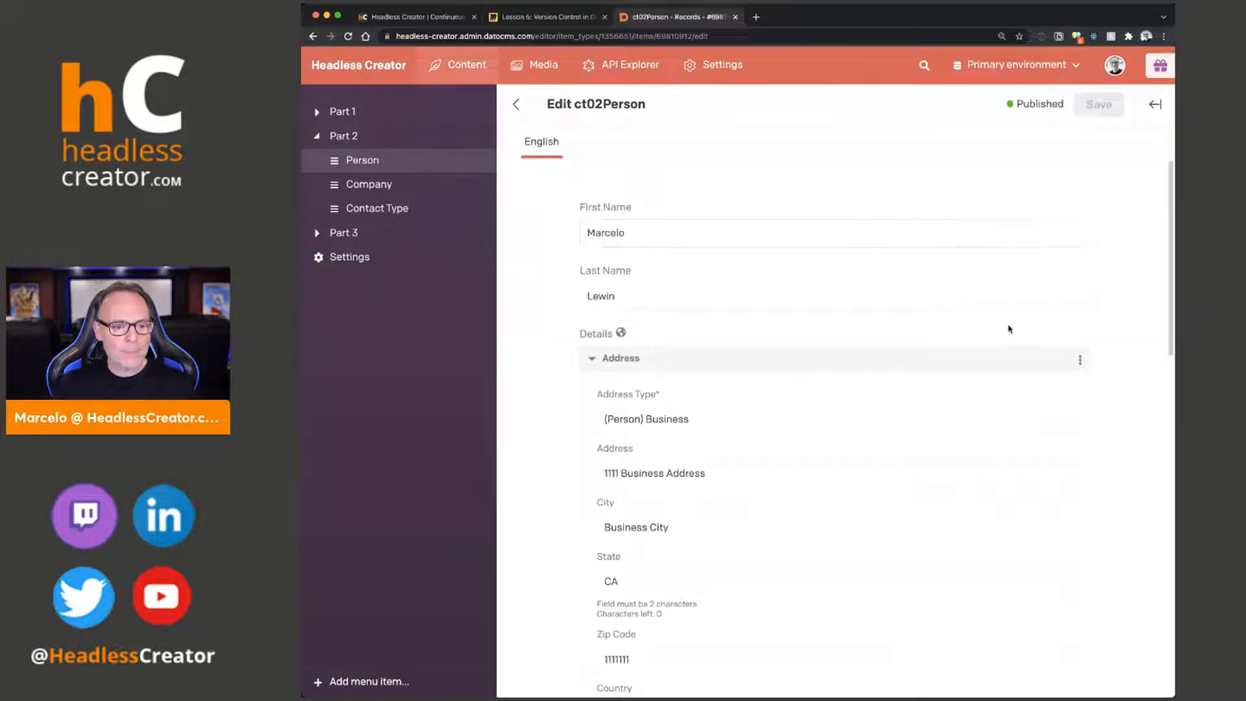
key(super+minus)
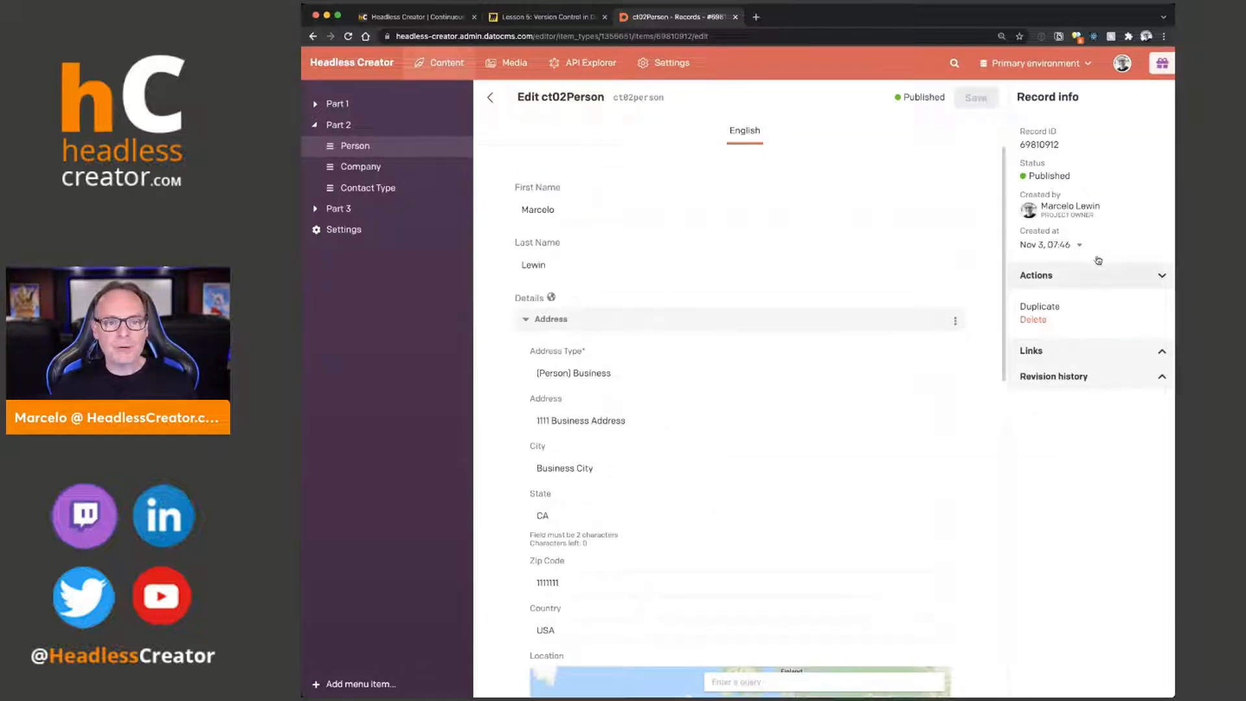
click(1063, 379)
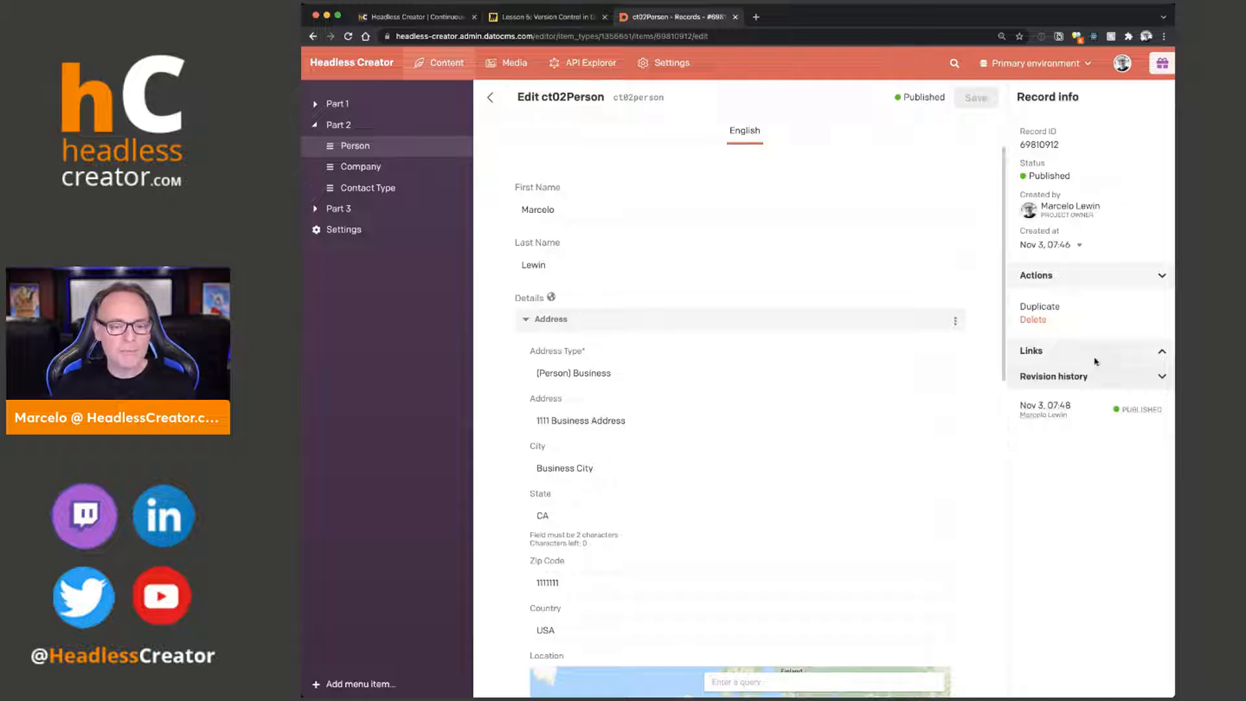
Step: Remove the final letter from the record's First Name and append "s" to its Last Name
click(587, 209)
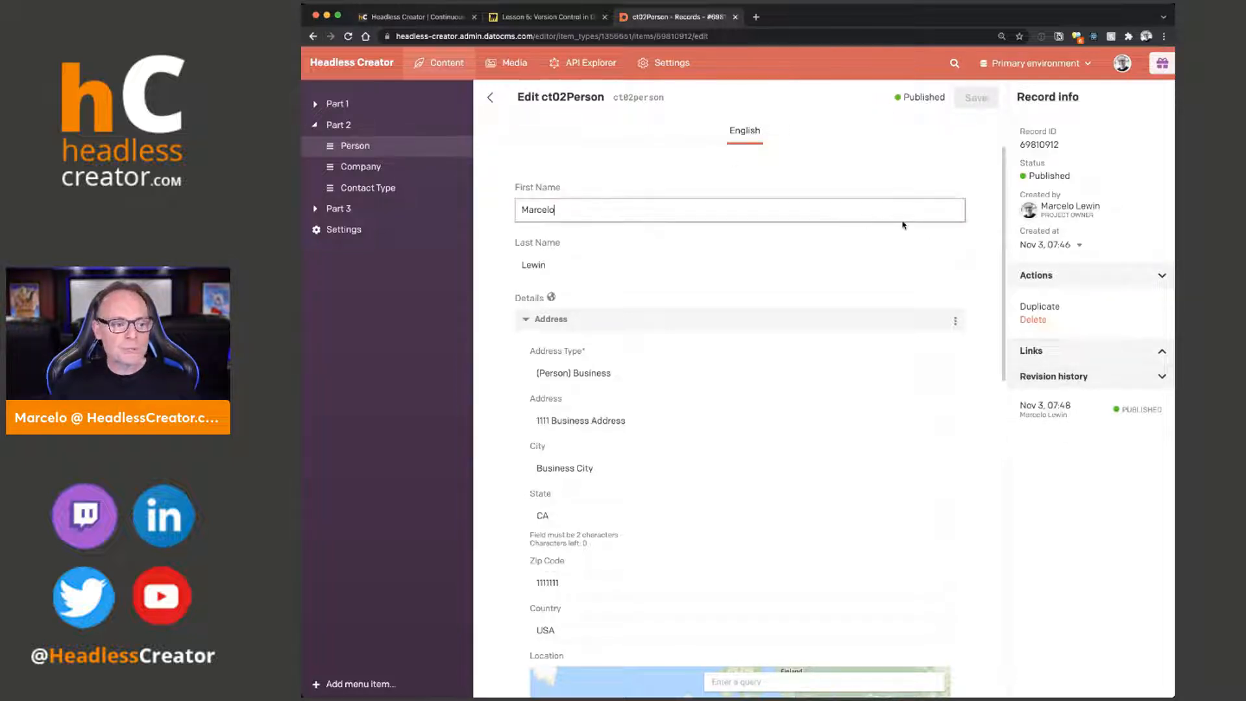
key(BackSpace)
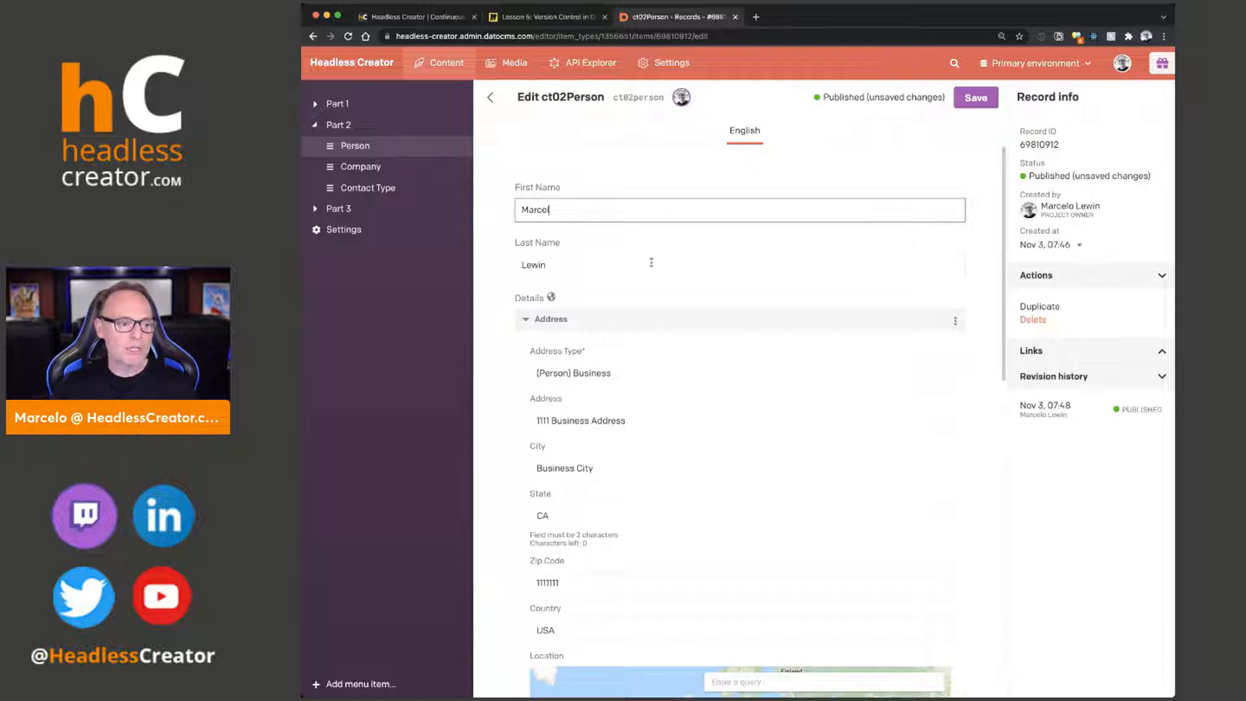
click(620, 265)
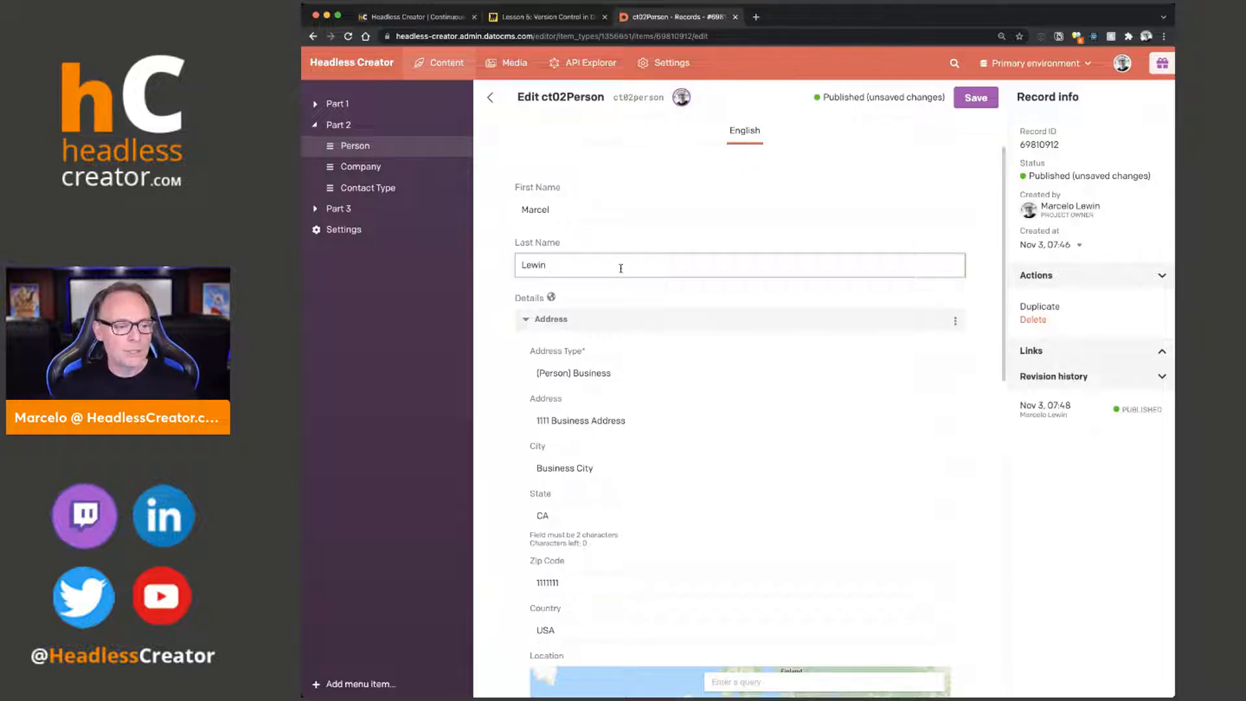
double_click(621, 268)
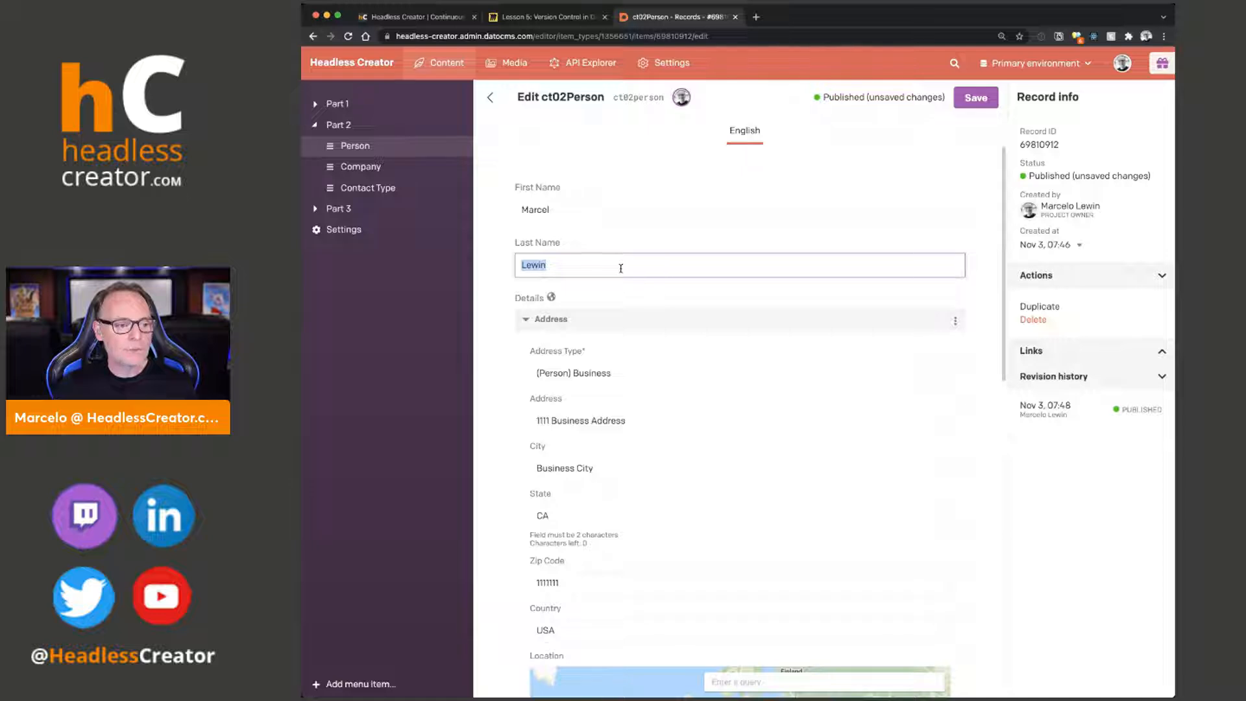
key(Right)
text(s)
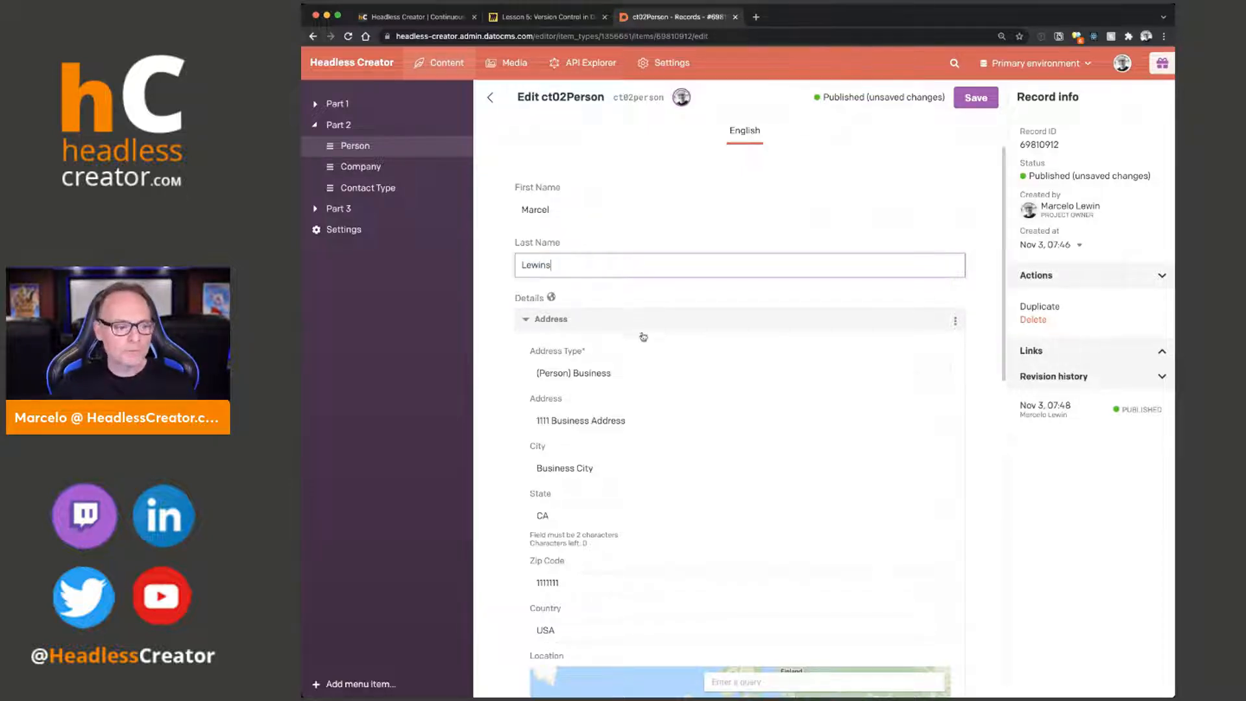
Step: Replace the street number in the record's business address and save the record
click(654, 417)
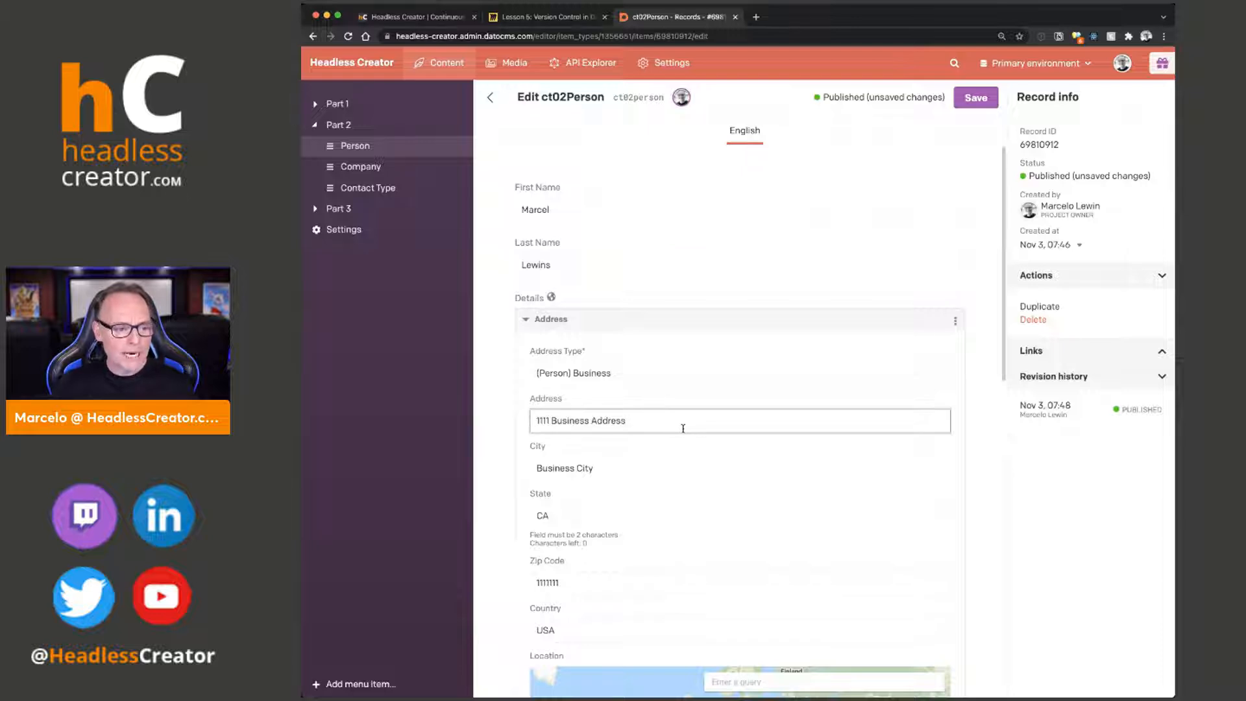
drag(550, 420, 511, 422)
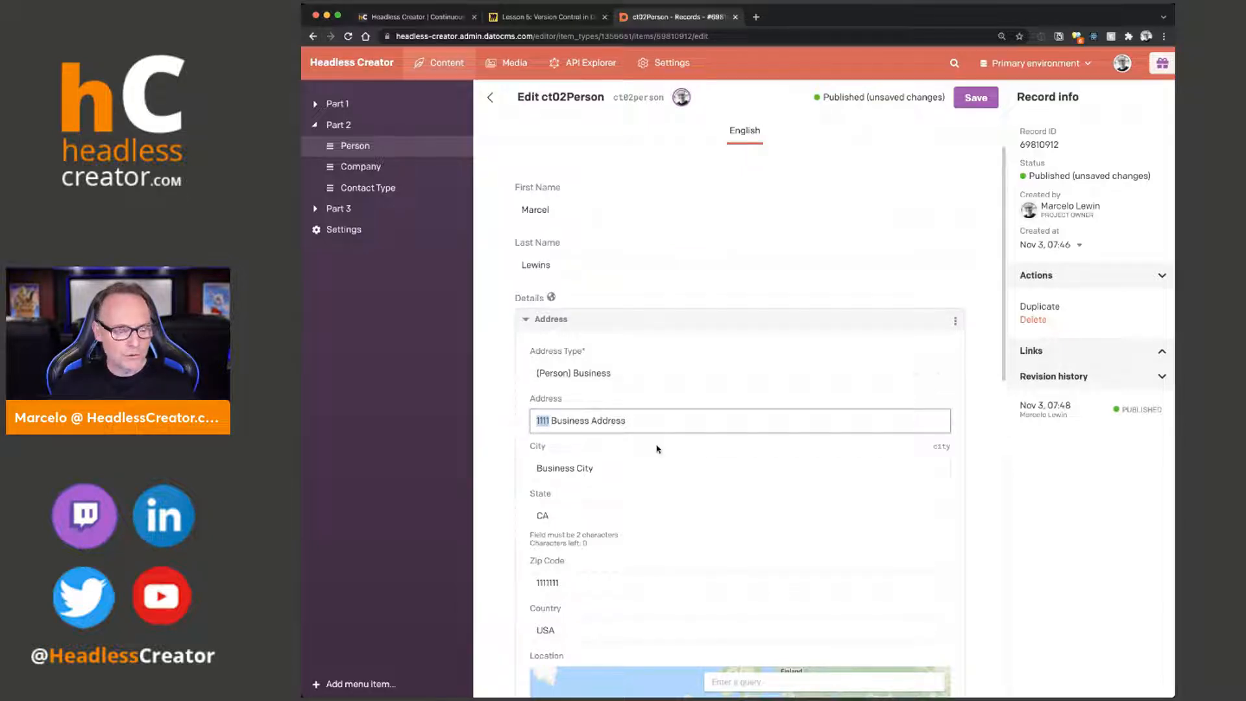
text(2345)
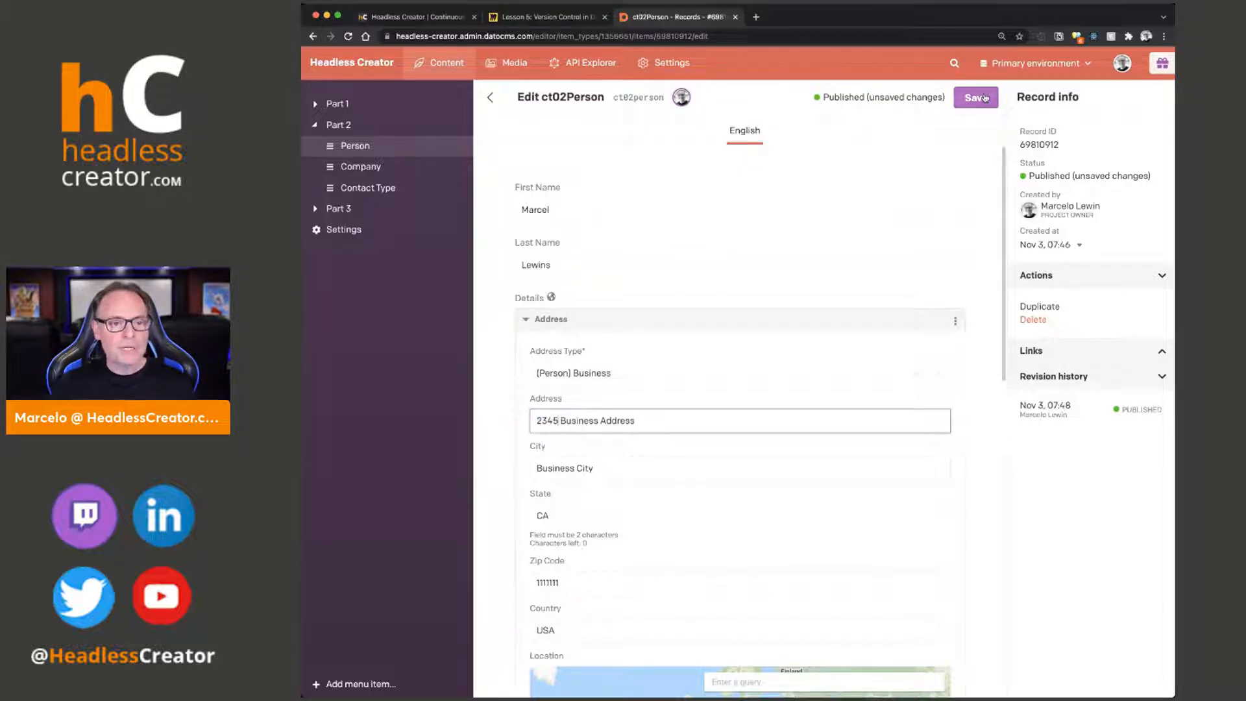
click(984, 98)
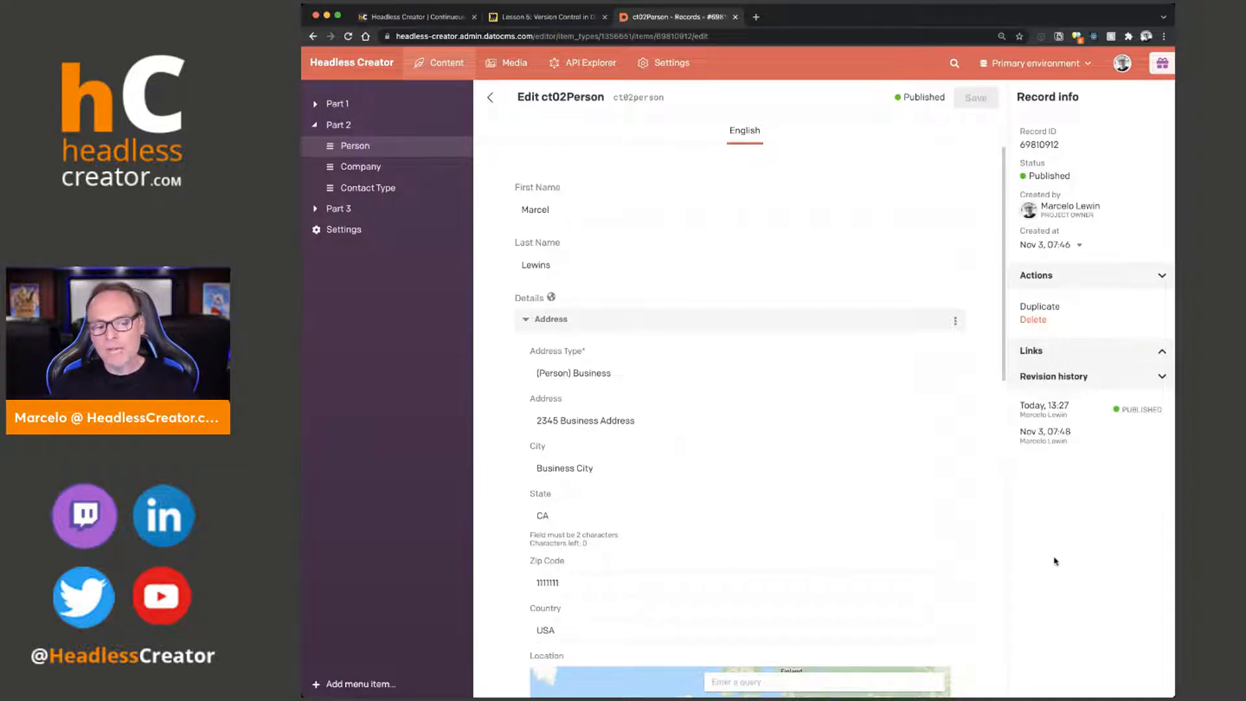
Step: Open the record's Nov 3, 07:48 revision and compare its name fields with those in today's 13:27 revision
click(1045, 433)
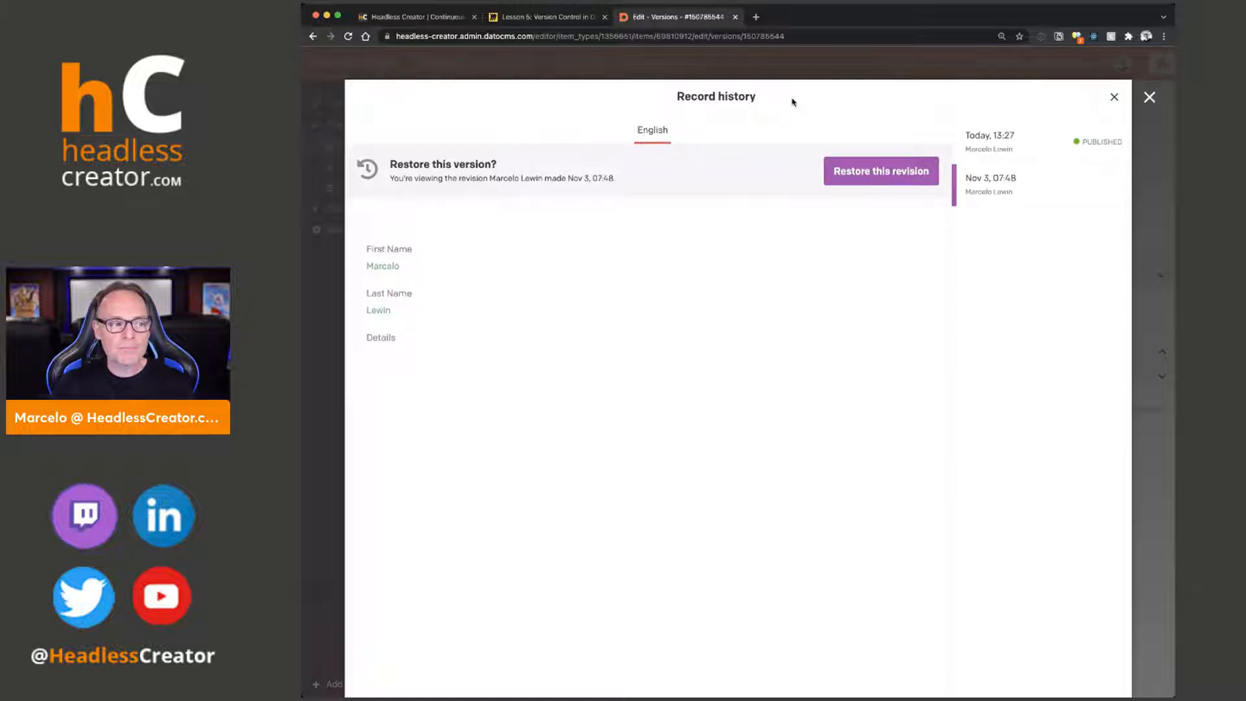
click(1005, 135)
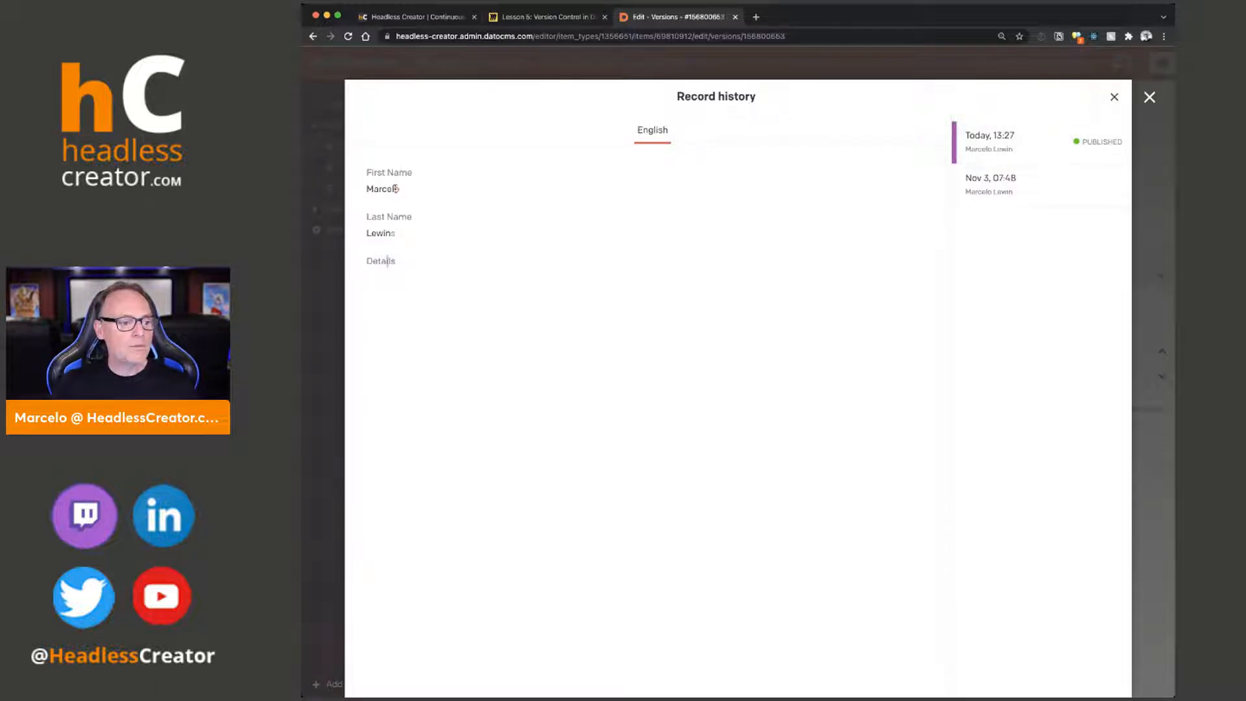
drag(394, 189, 407, 192)
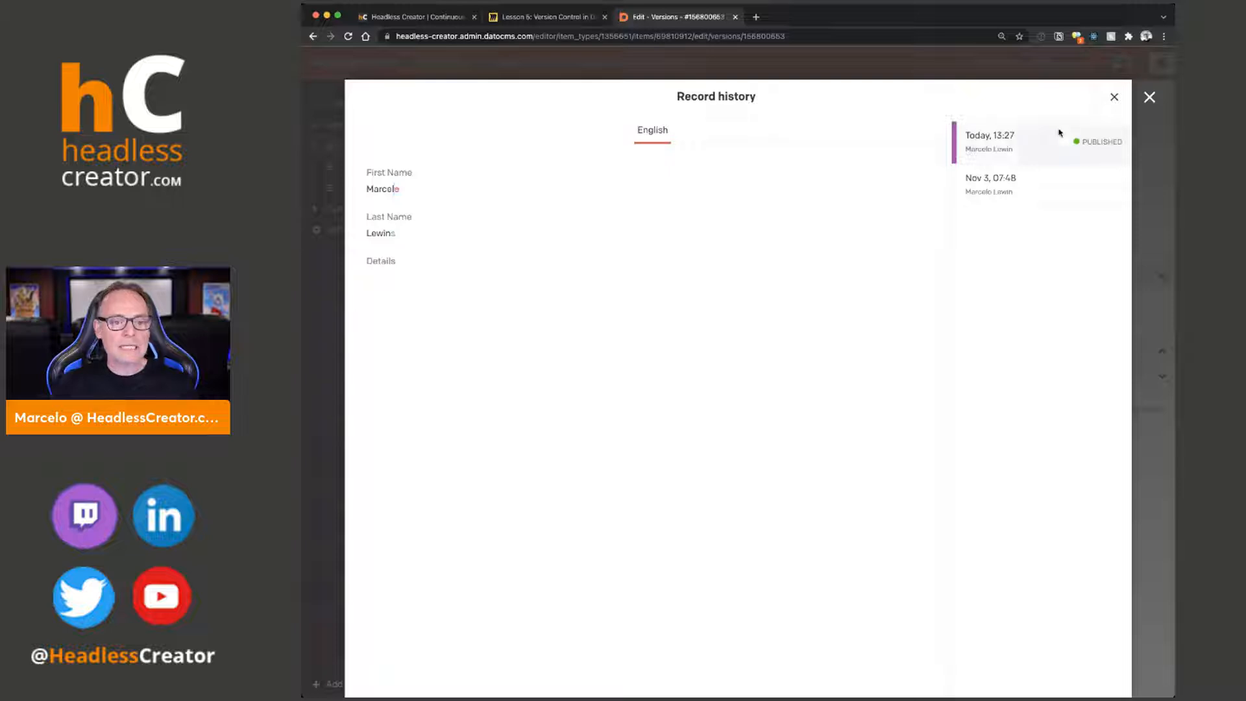
Step: Switch between the Nov 3, 07:48 and today's 13:27 revisions to examine the marked differences in First Name and Last Name
click(1005, 191)
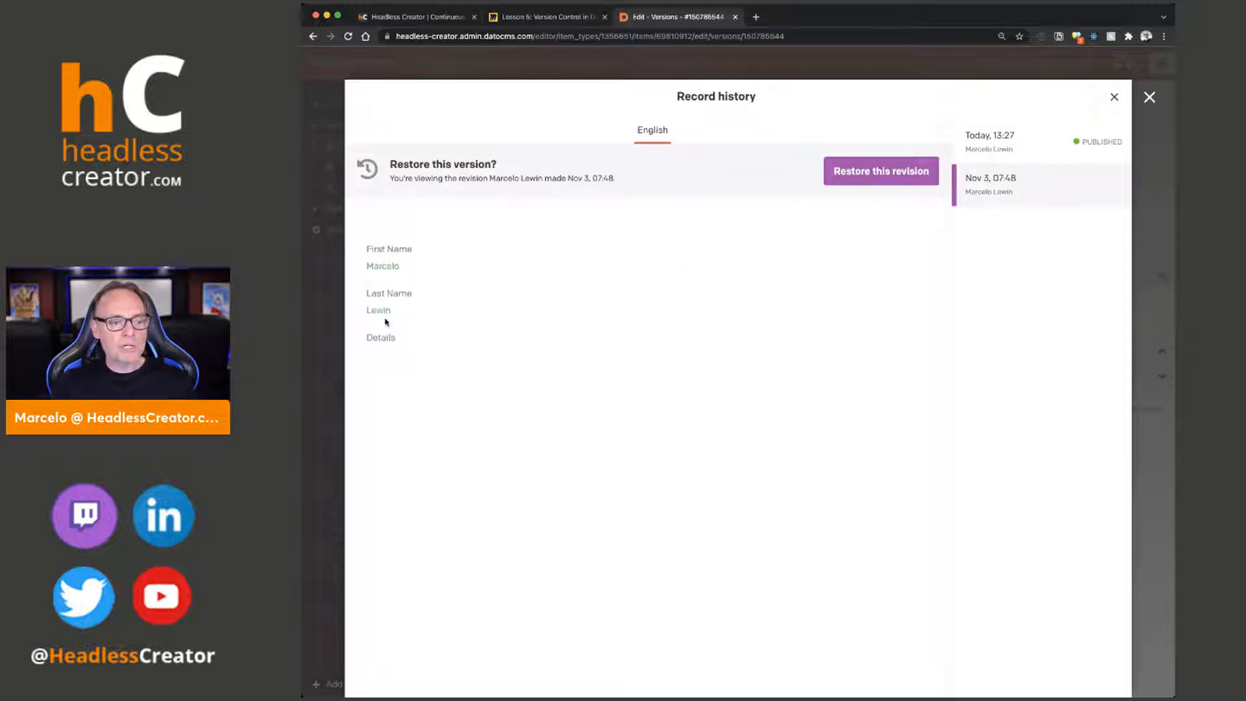
click(999, 144)
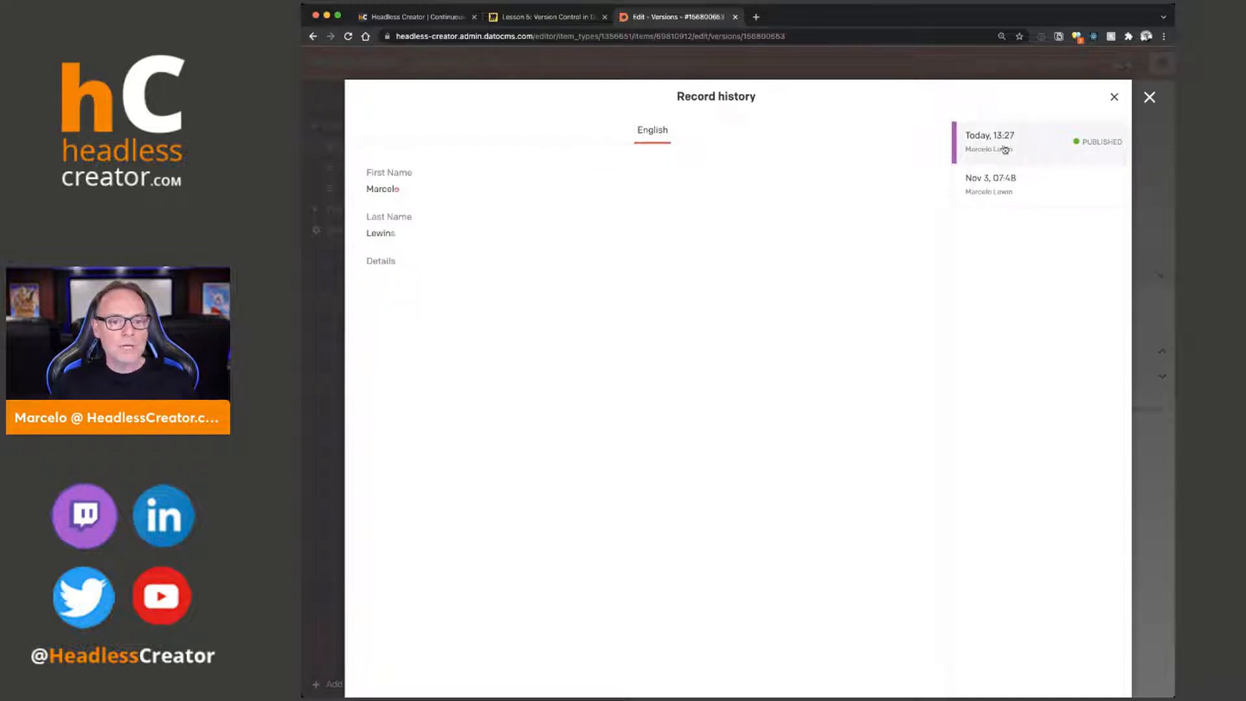
click(1021, 191)
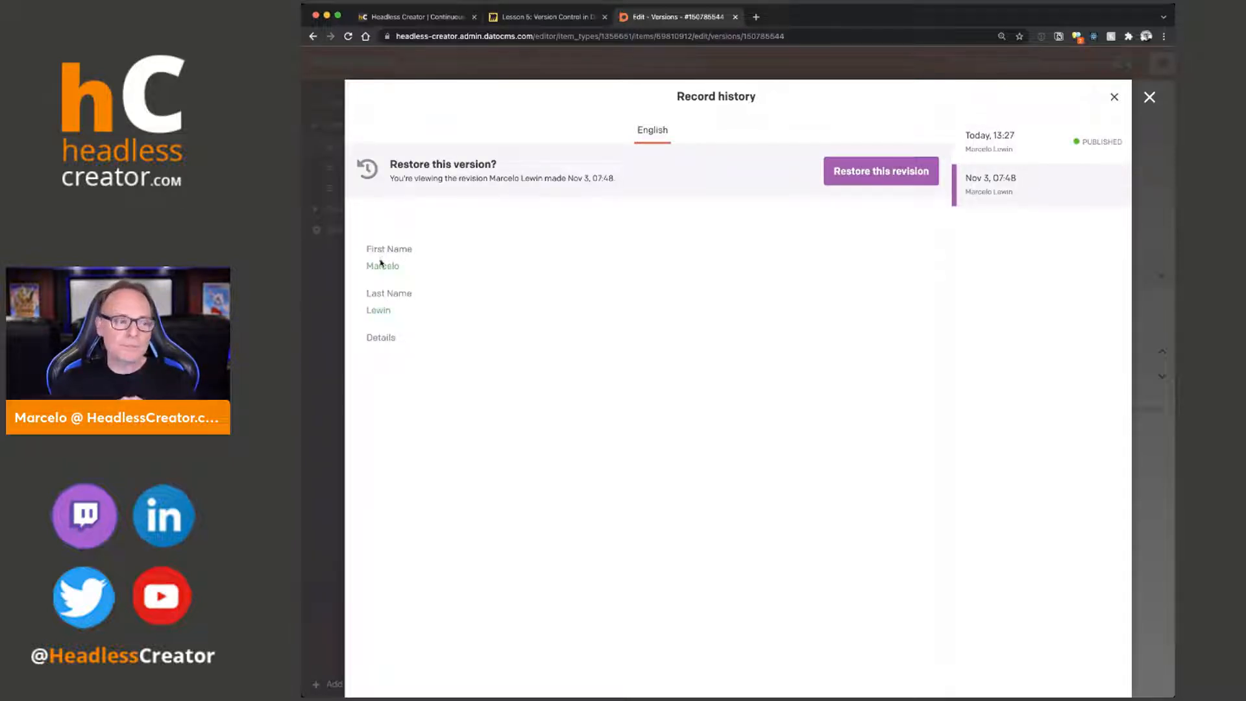
double_click(383, 267)
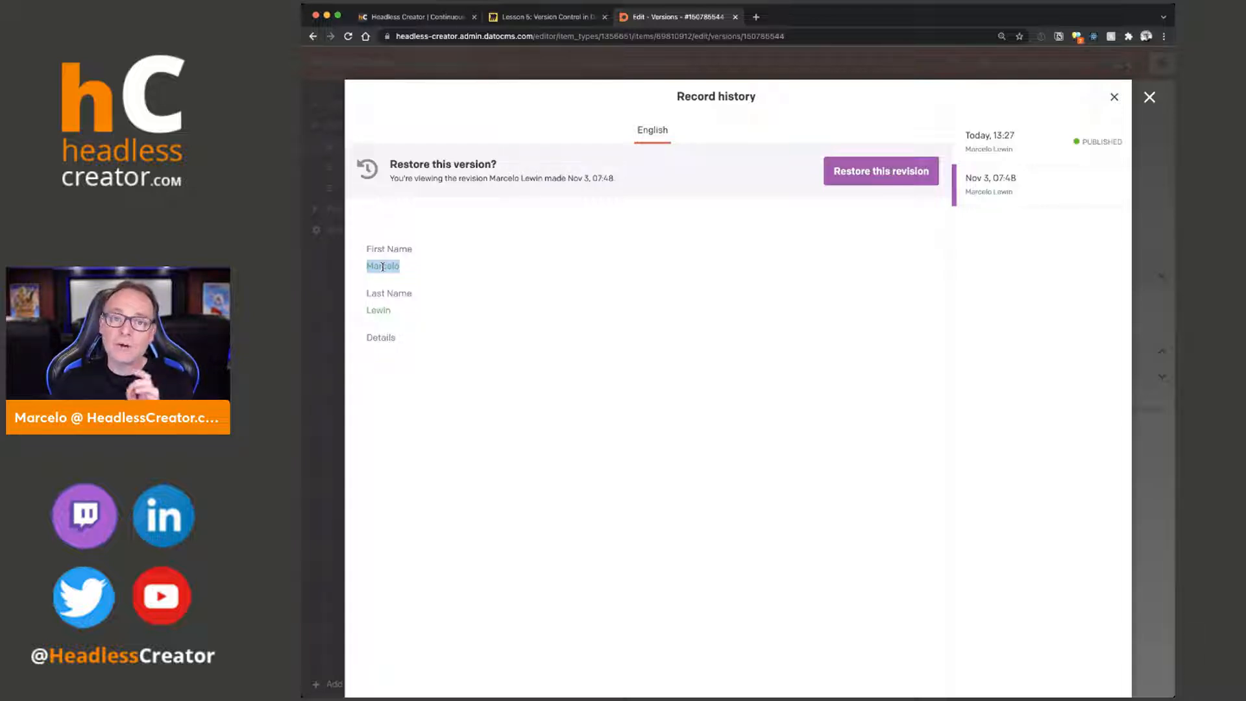
click(979, 141)
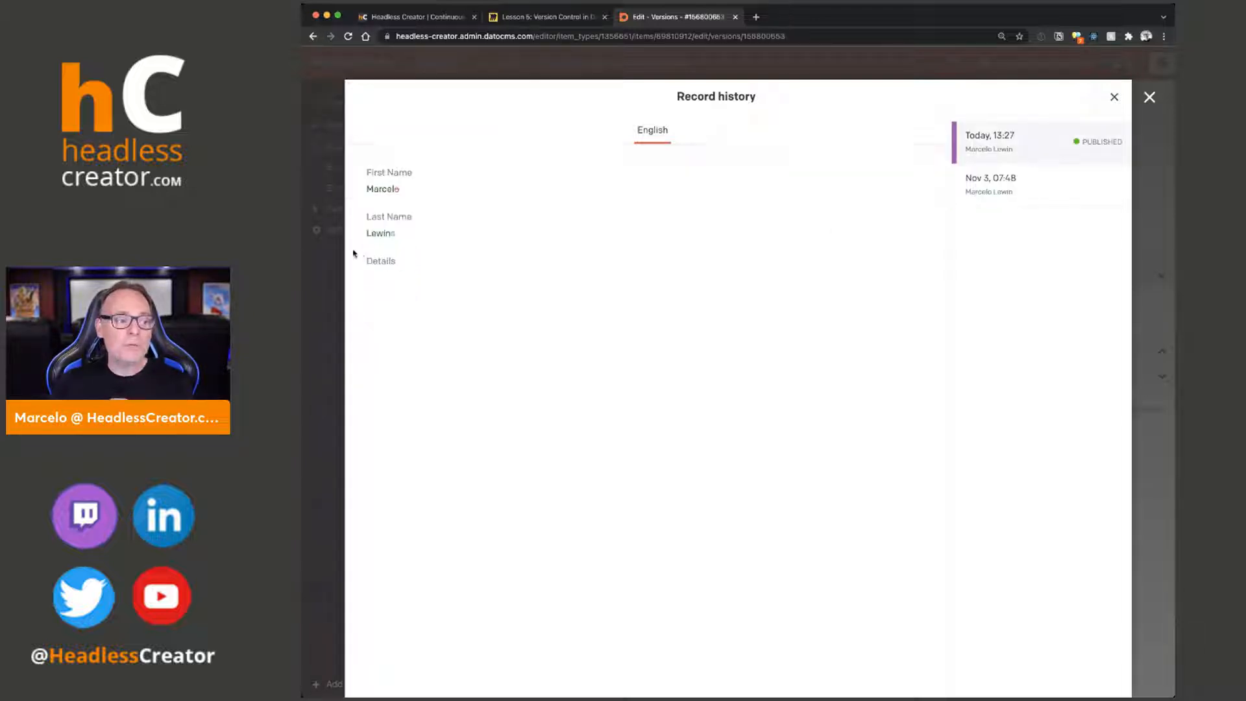
drag(400, 191, 391, 189)
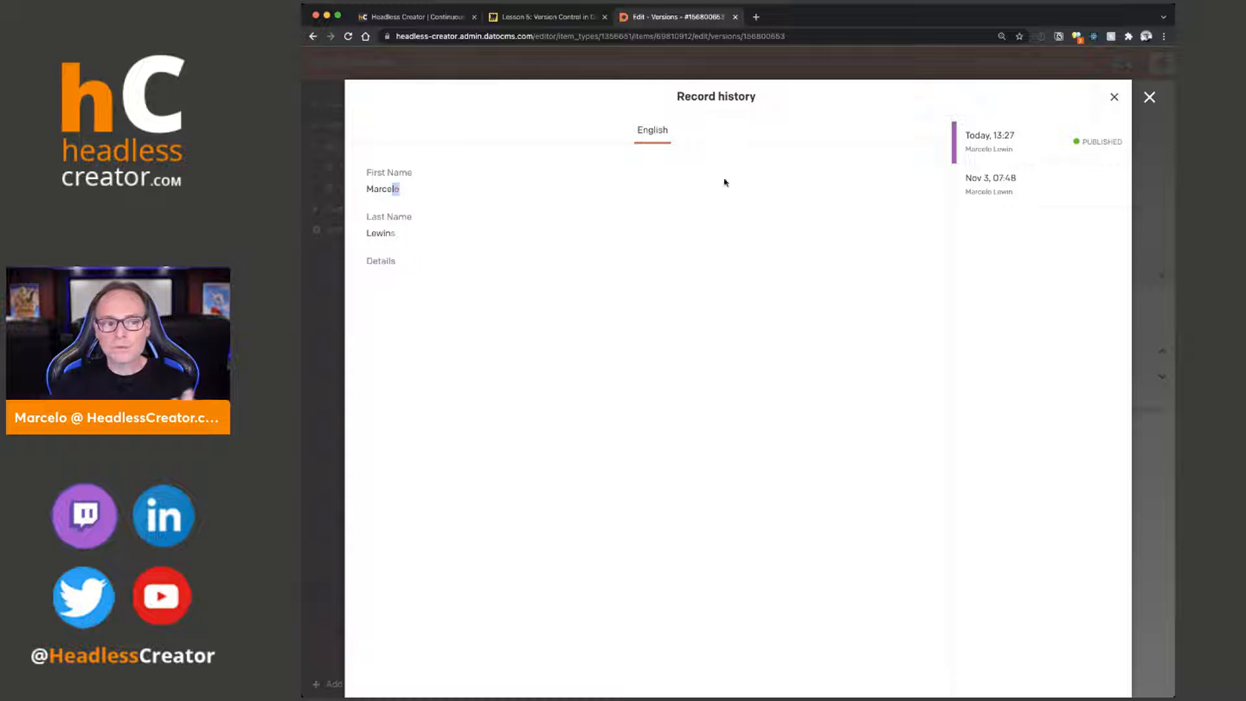
click(999, 137)
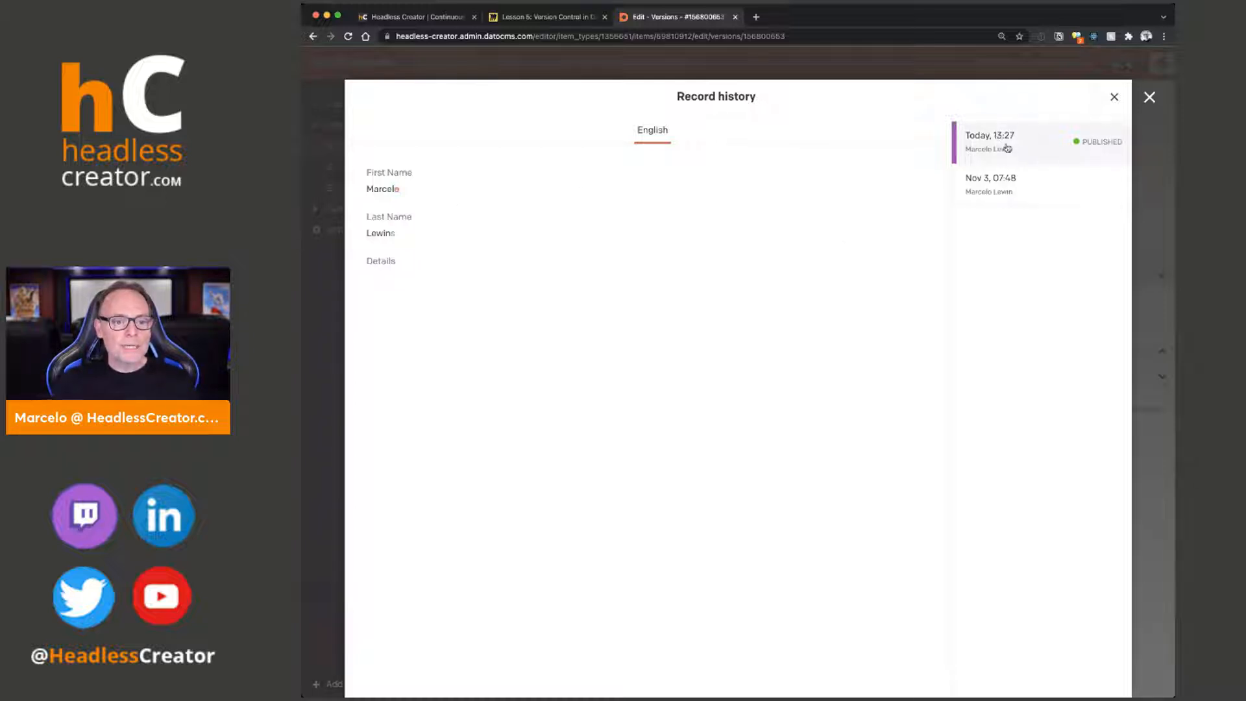
Step: Restore the record's Nov 3, 07:48 revision
click(969, 182)
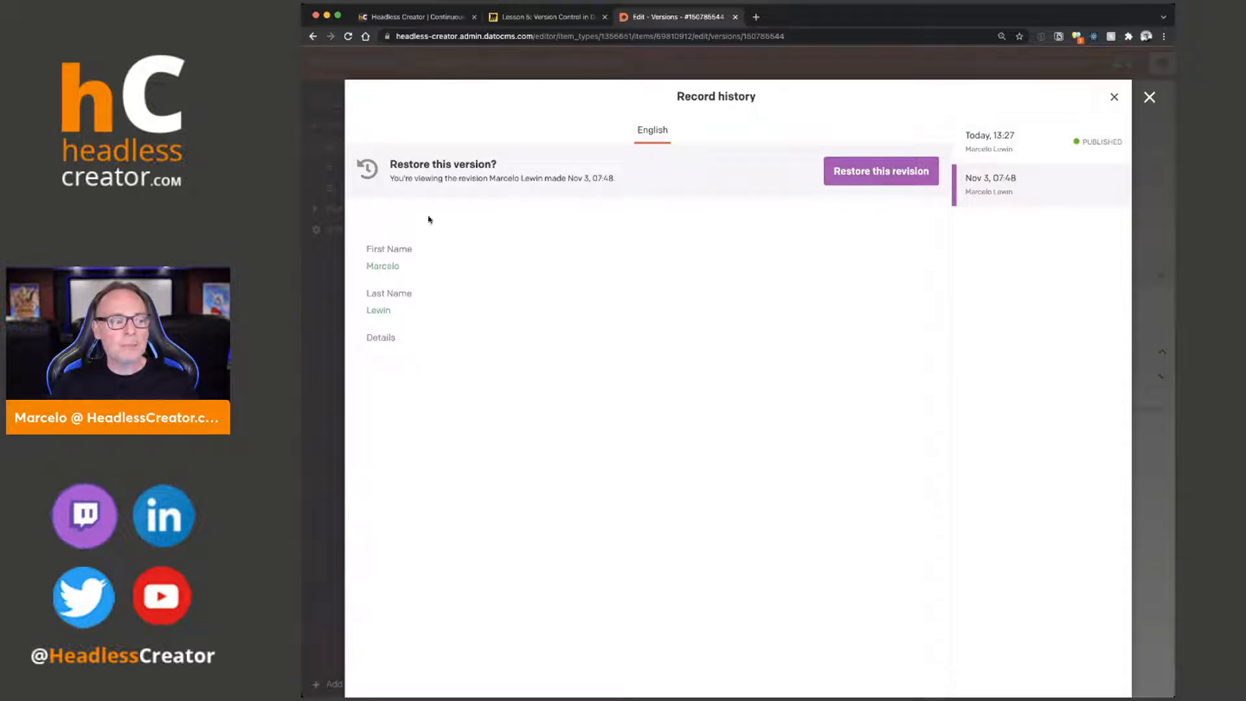
click(868, 174)
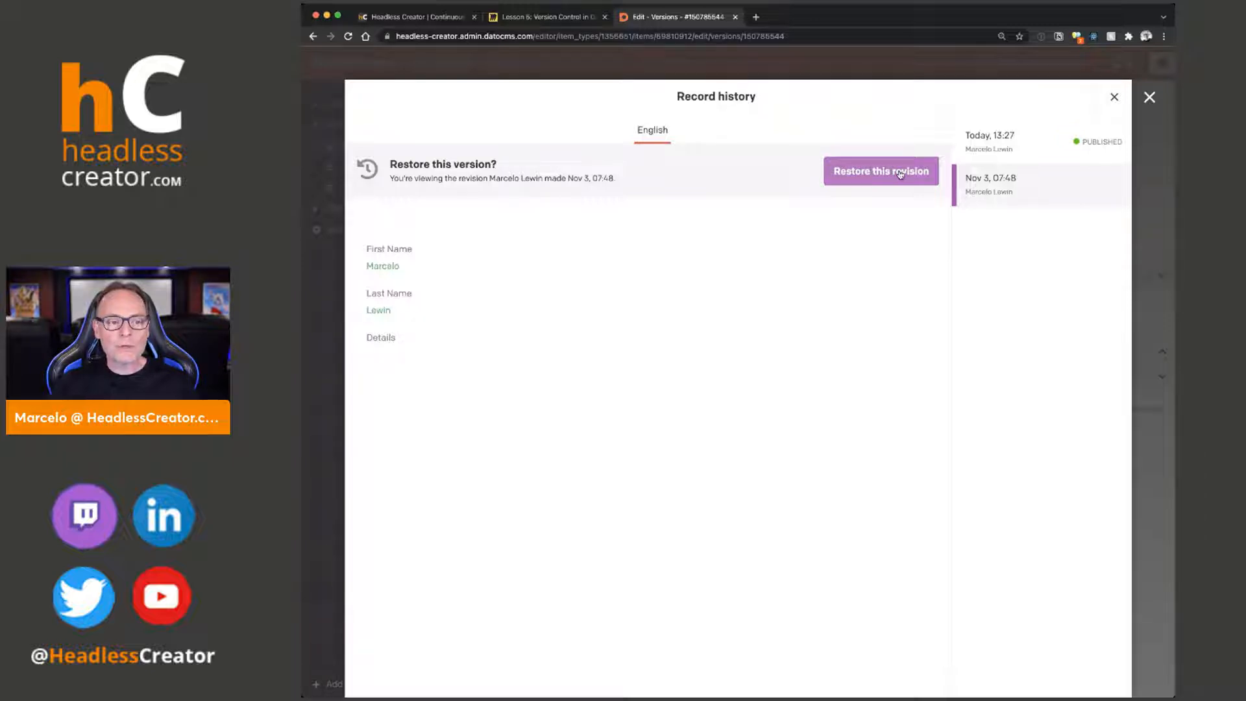
click(900, 173)
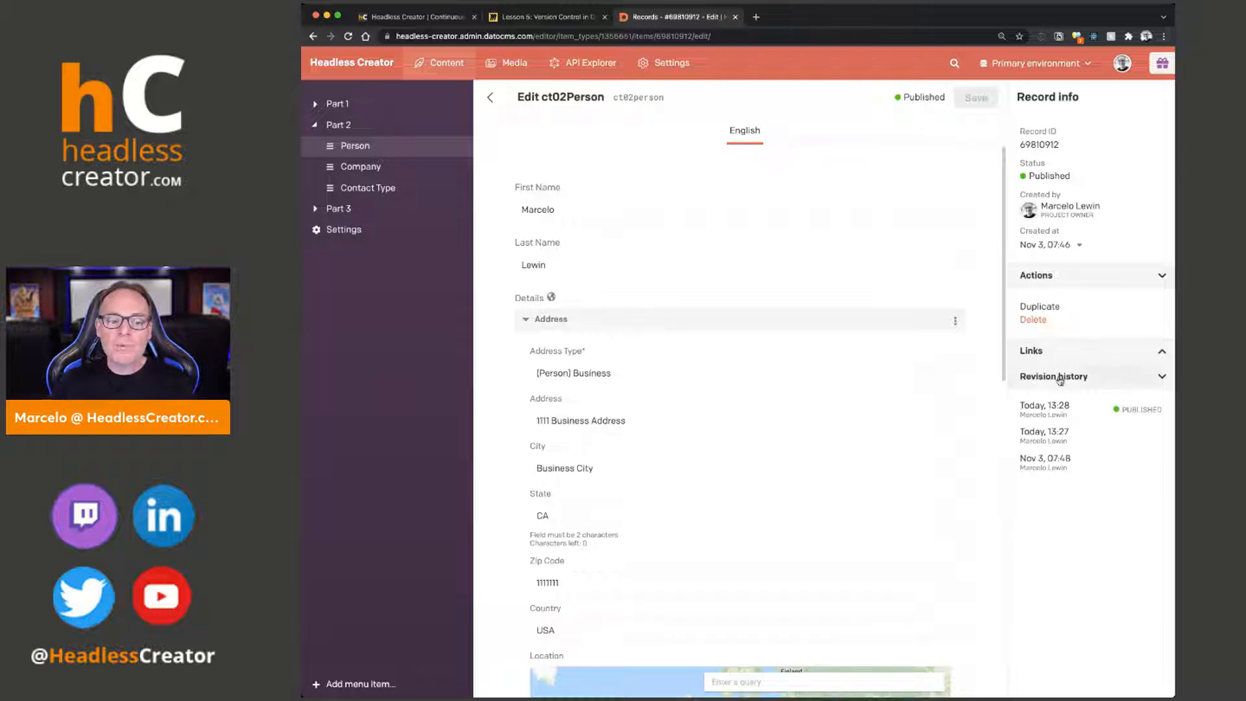
Step: Inspect the Nov 3, 07:48 and today's 13:28 revisions in the record history and return to the record
click(1043, 468)
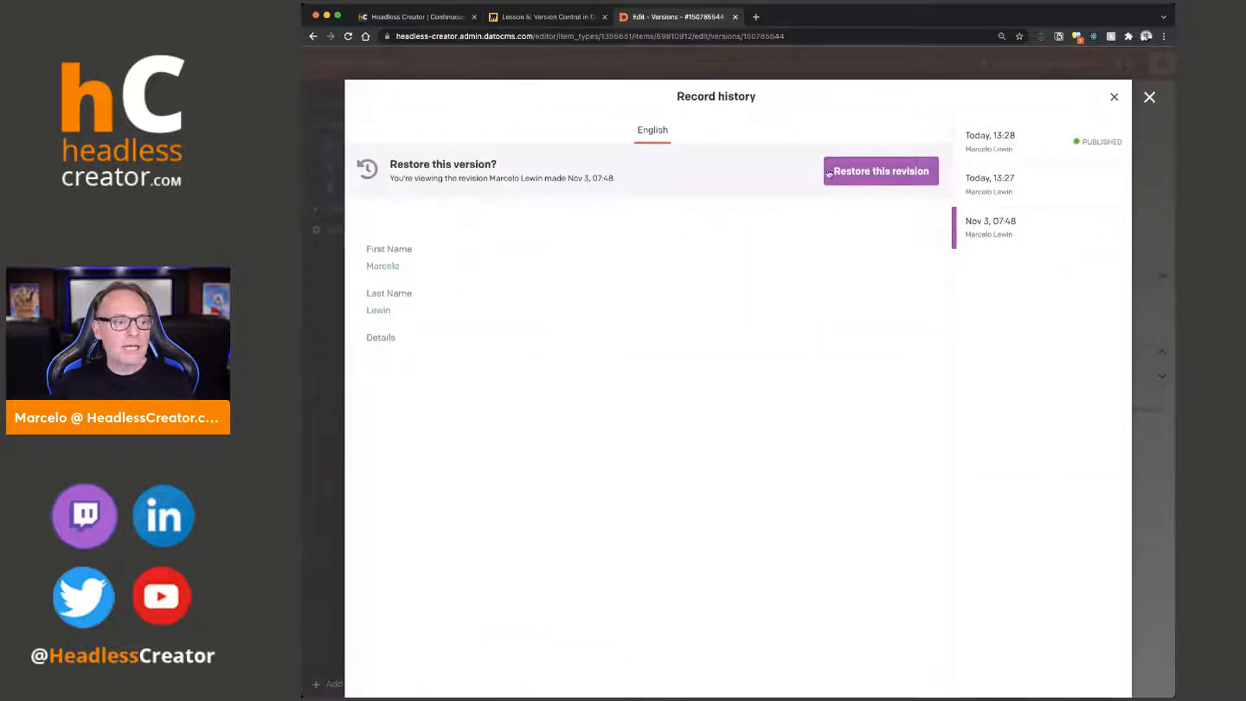
click(1015, 146)
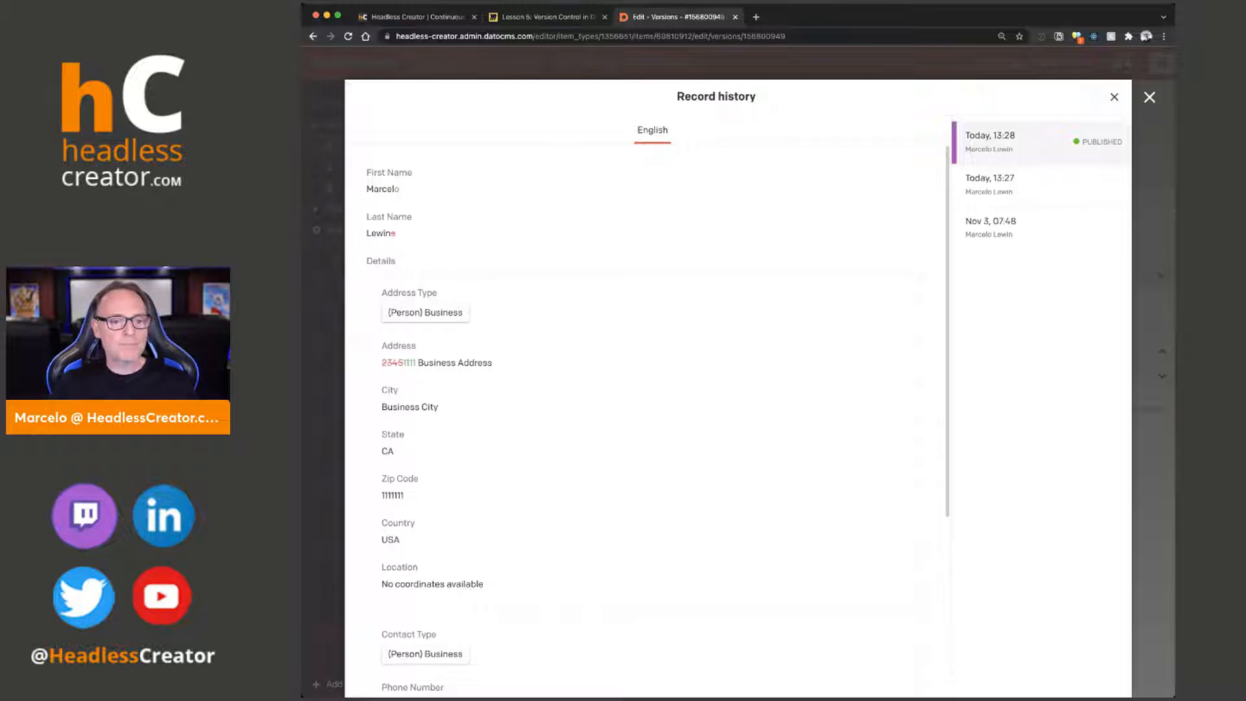
click(1115, 98)
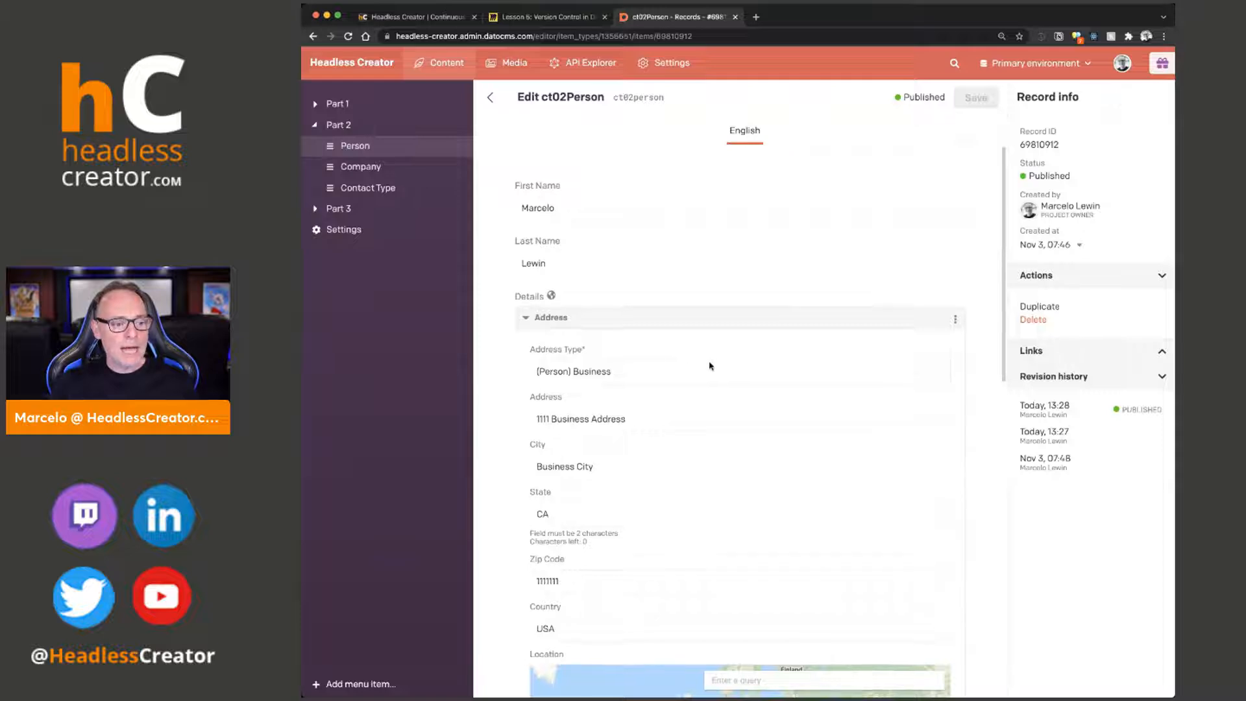
Step: Change the street number in the restored record's business address and save the record
scroll(710, 367, down, 1)
scroll(655, 393, up, 1)
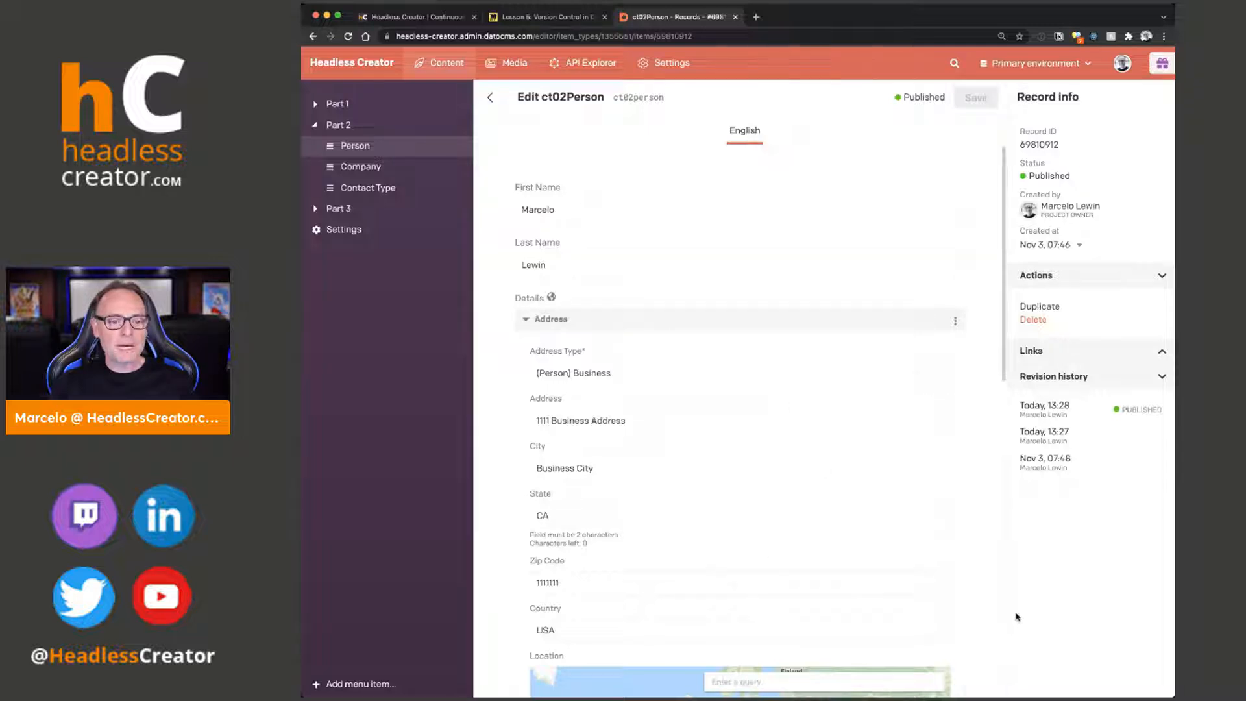
double_click(550, 423)
text(2345)
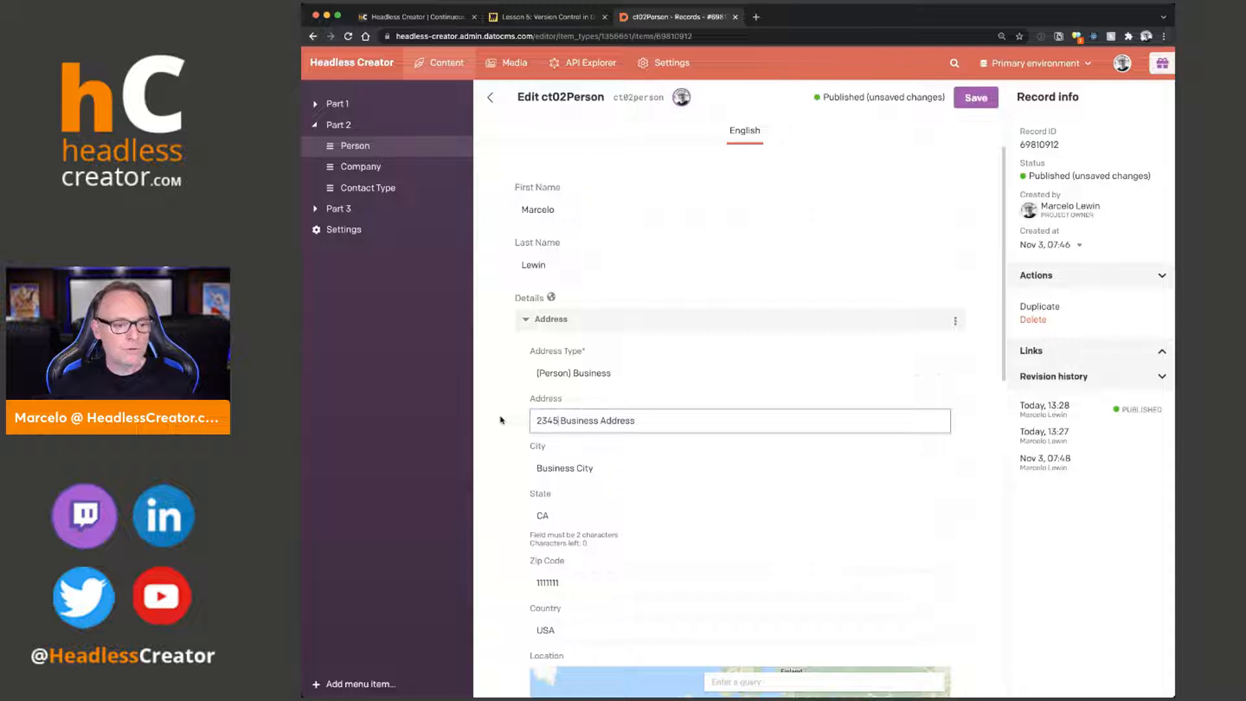
click(982, 98)
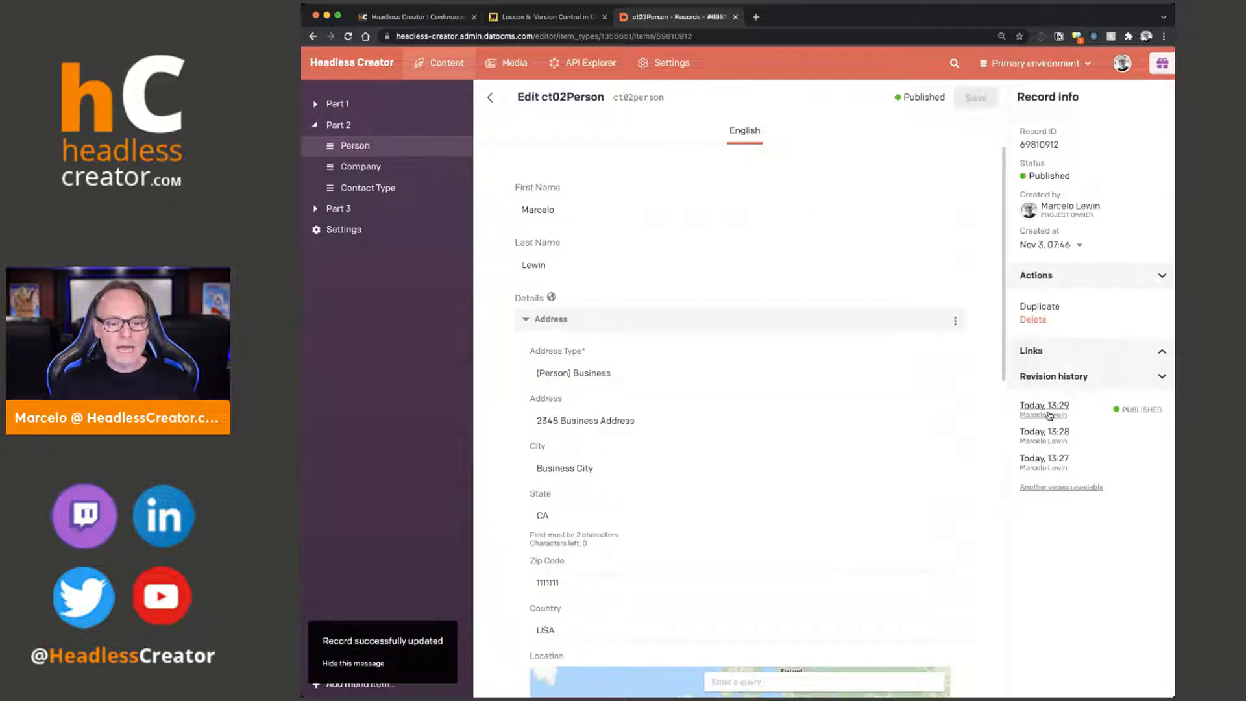
Step: Open the full record history, compare today's 13:28 revision with the 13:29 one, and close the history
click(1057, 488)
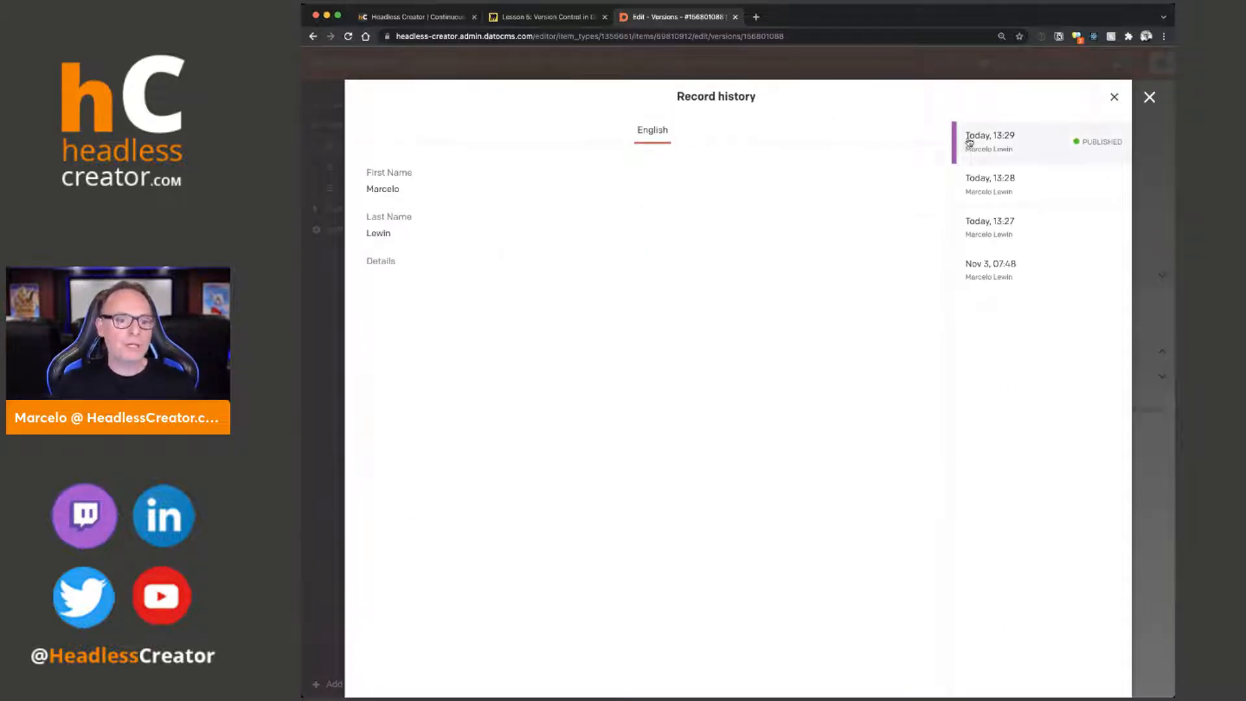
click(981, 183)
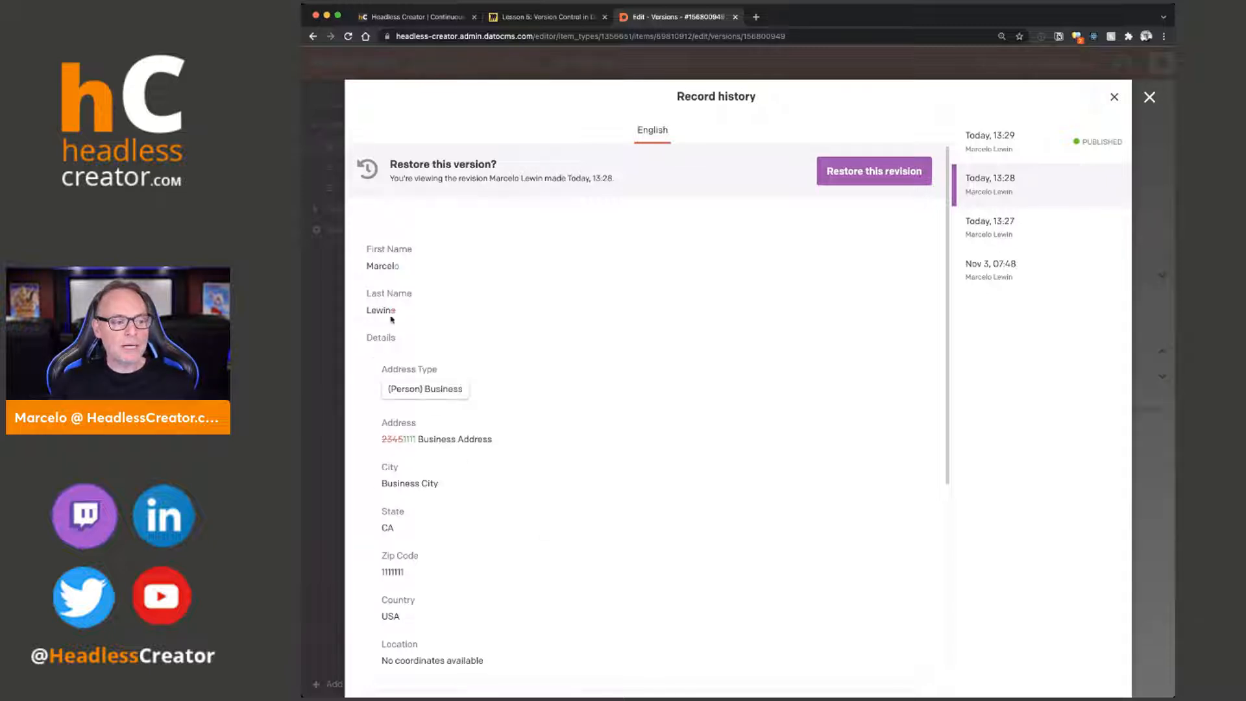
click(1005, 150)
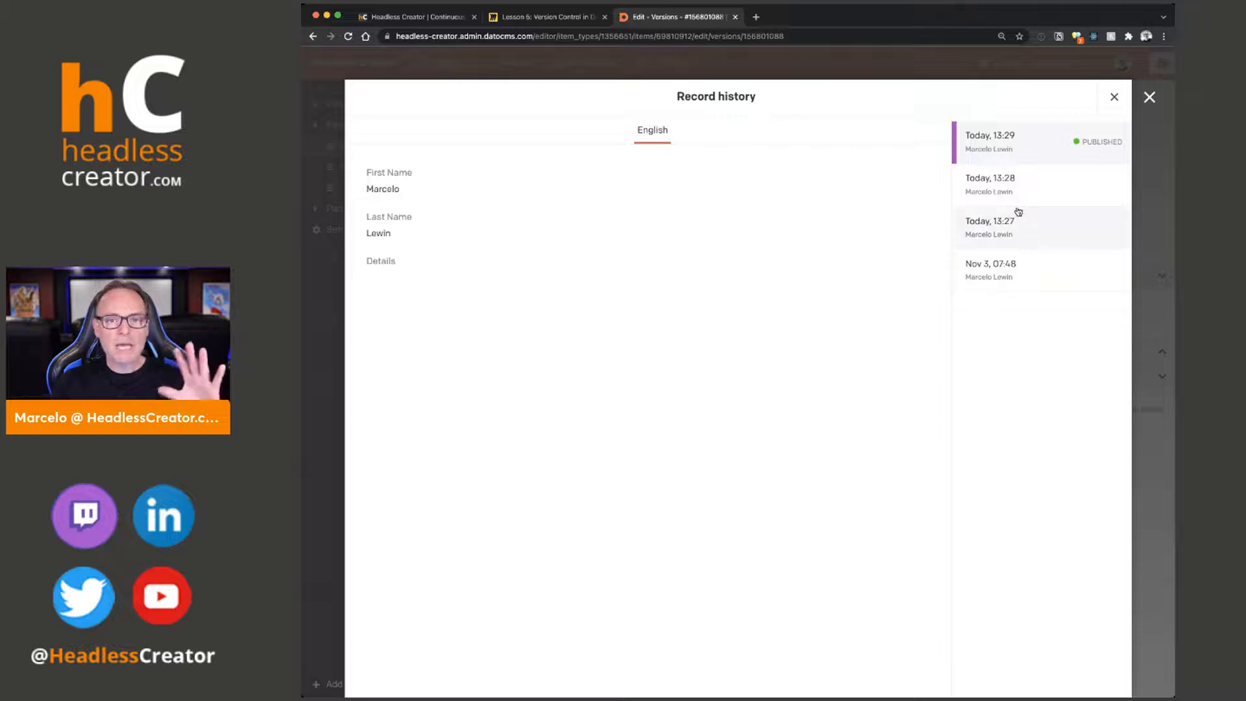
click(1112, 99)
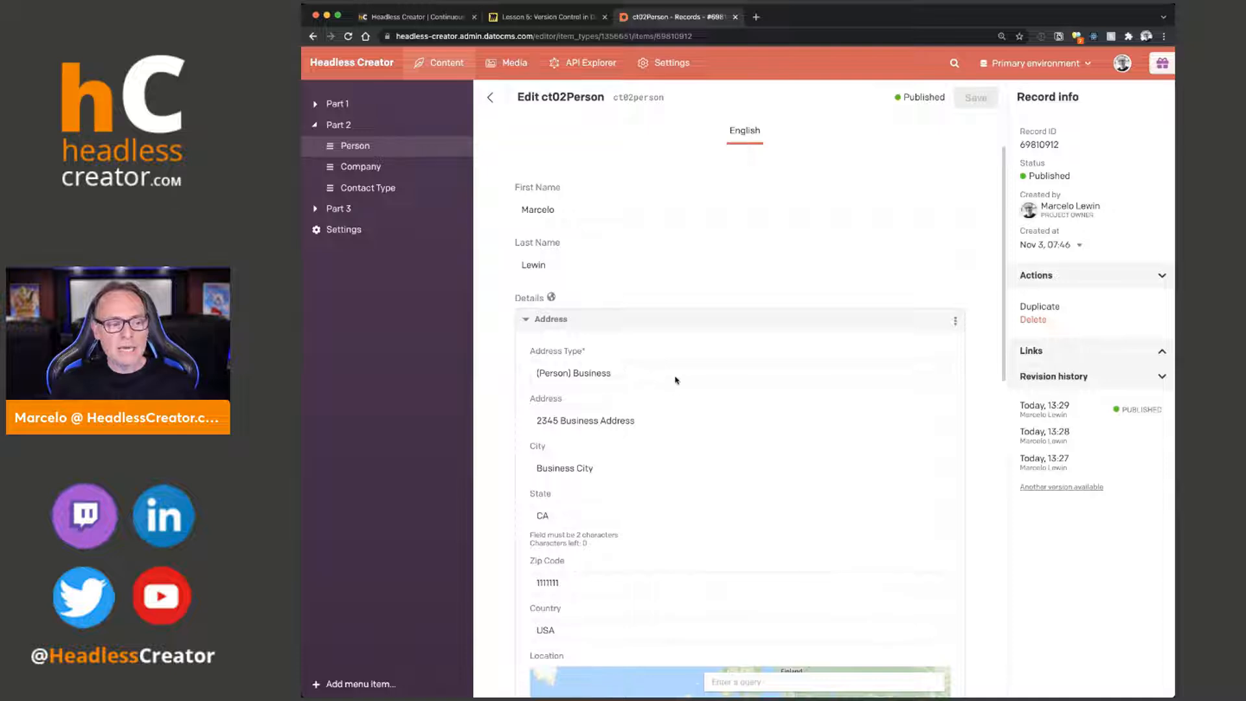
Step: View the Blocks Library in the environment settings and return to the Person record
click(669, 63)
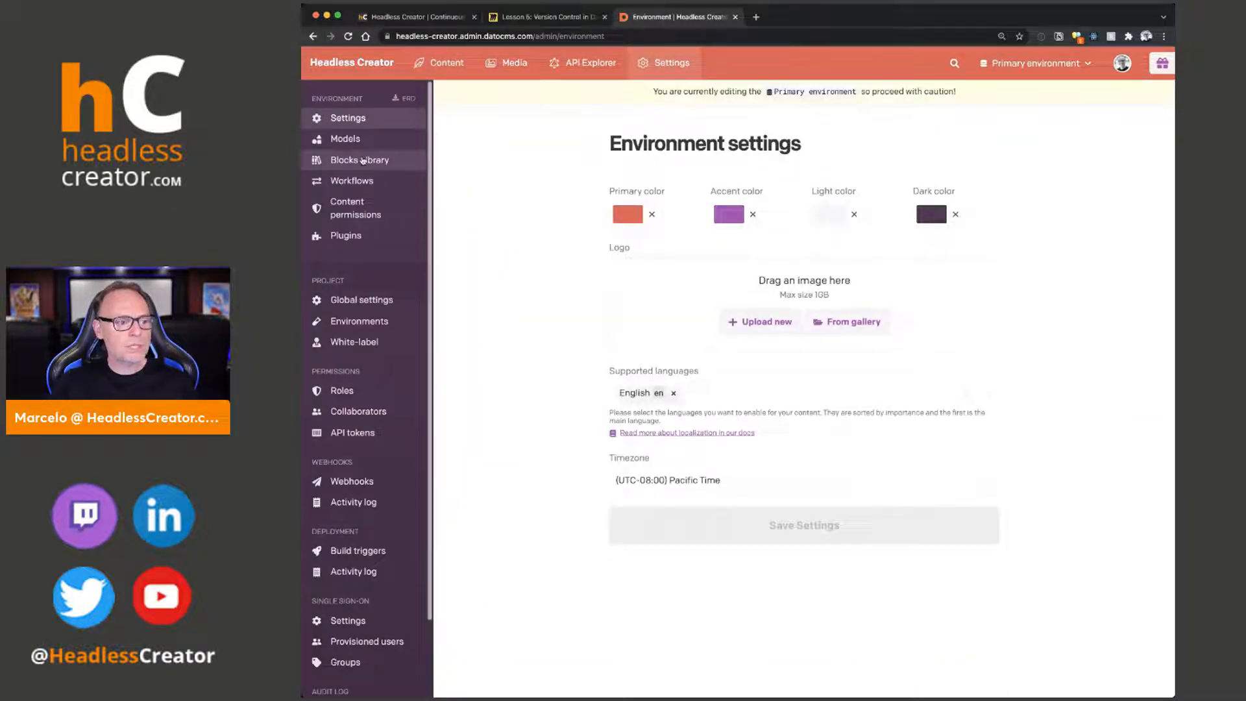
click(361, 160)
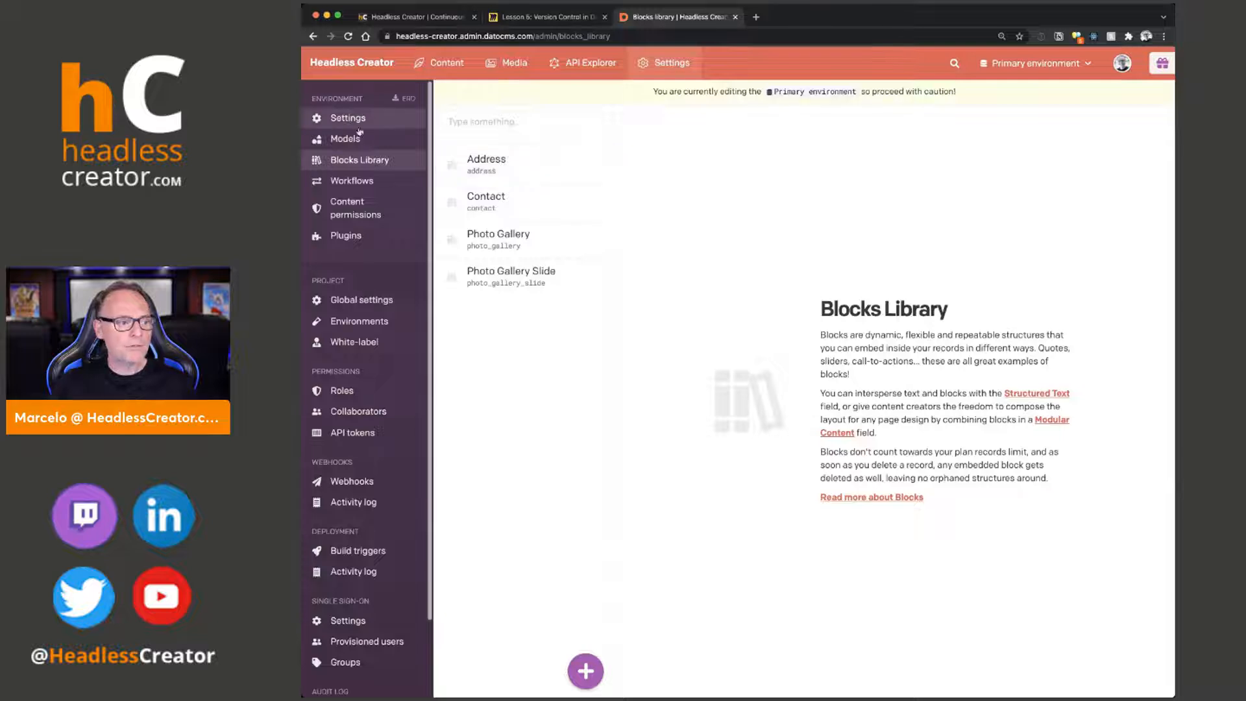
click(439, 62)
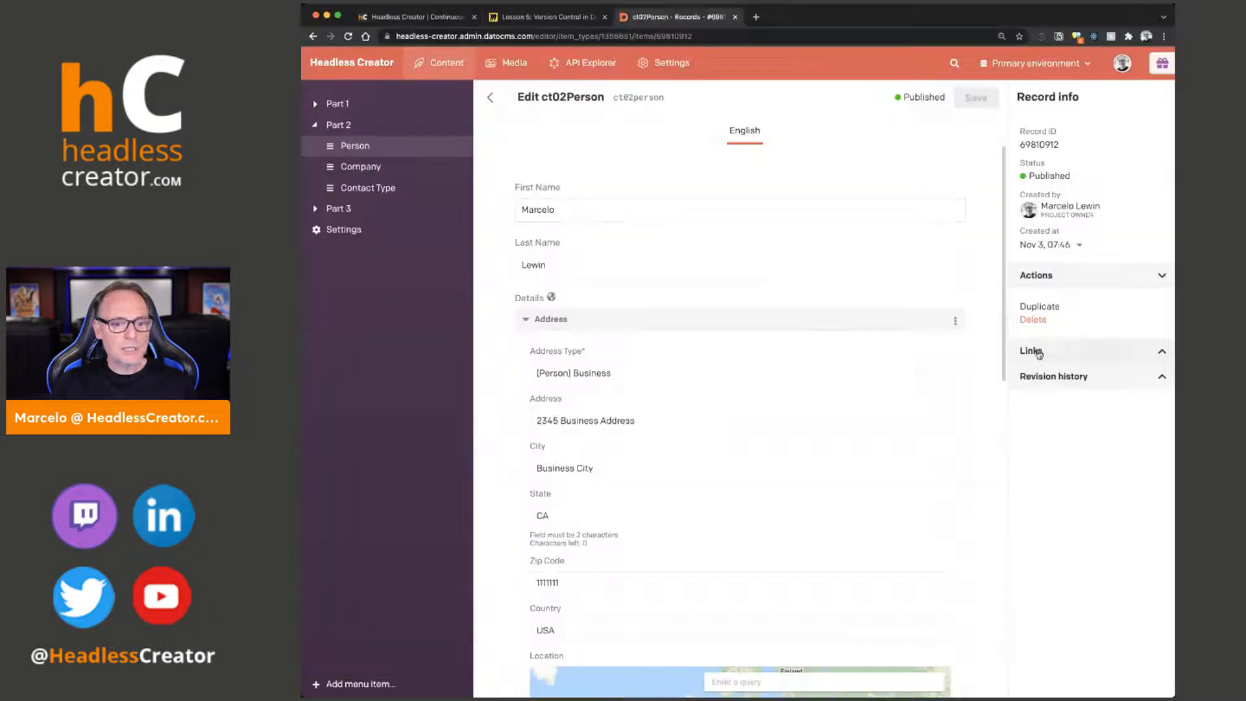
Step: Reopen the revision history and examine the address block changes marked in today's 13:28 revision
click(1044, 376)
click(1054, 405)
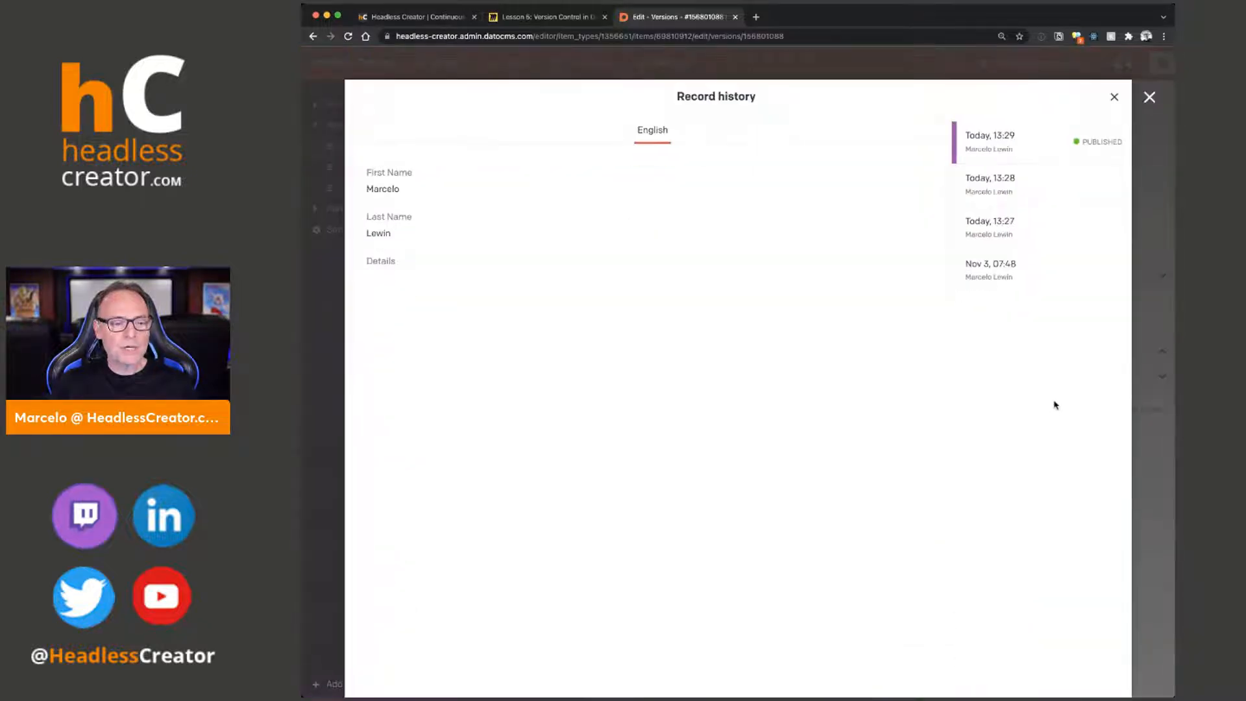
click(1003, 188)
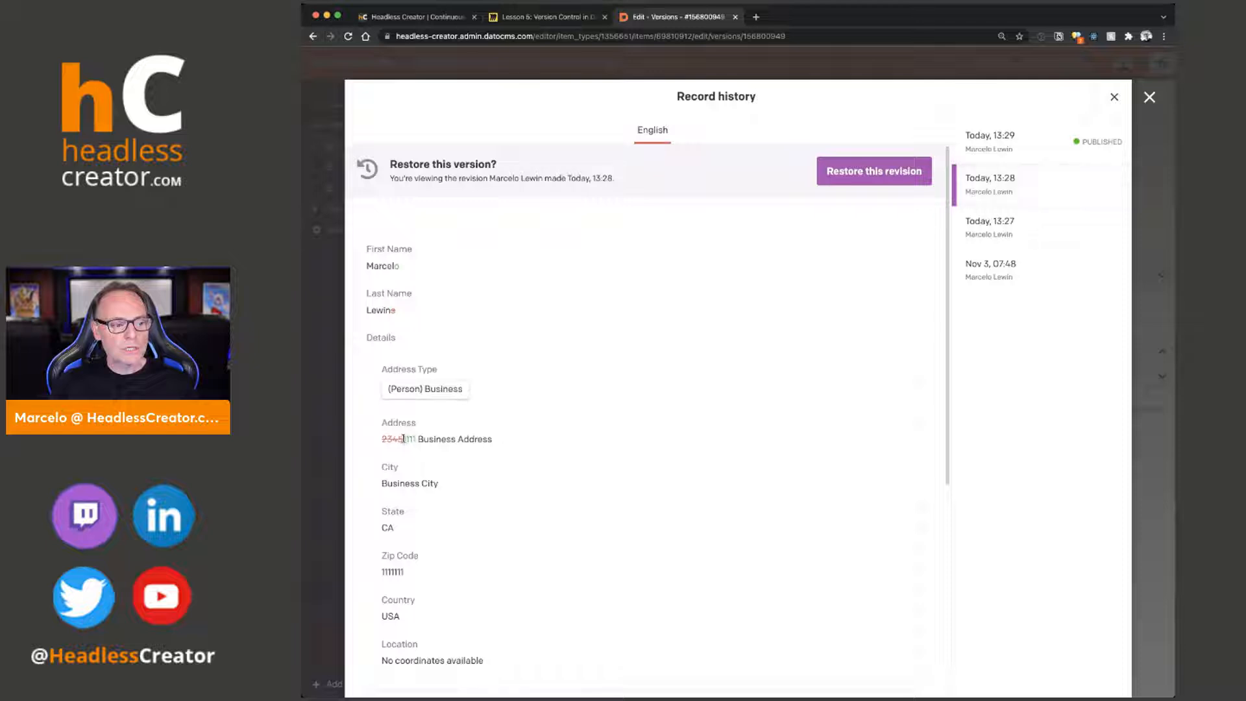
drag(403, 441, 418, 440)
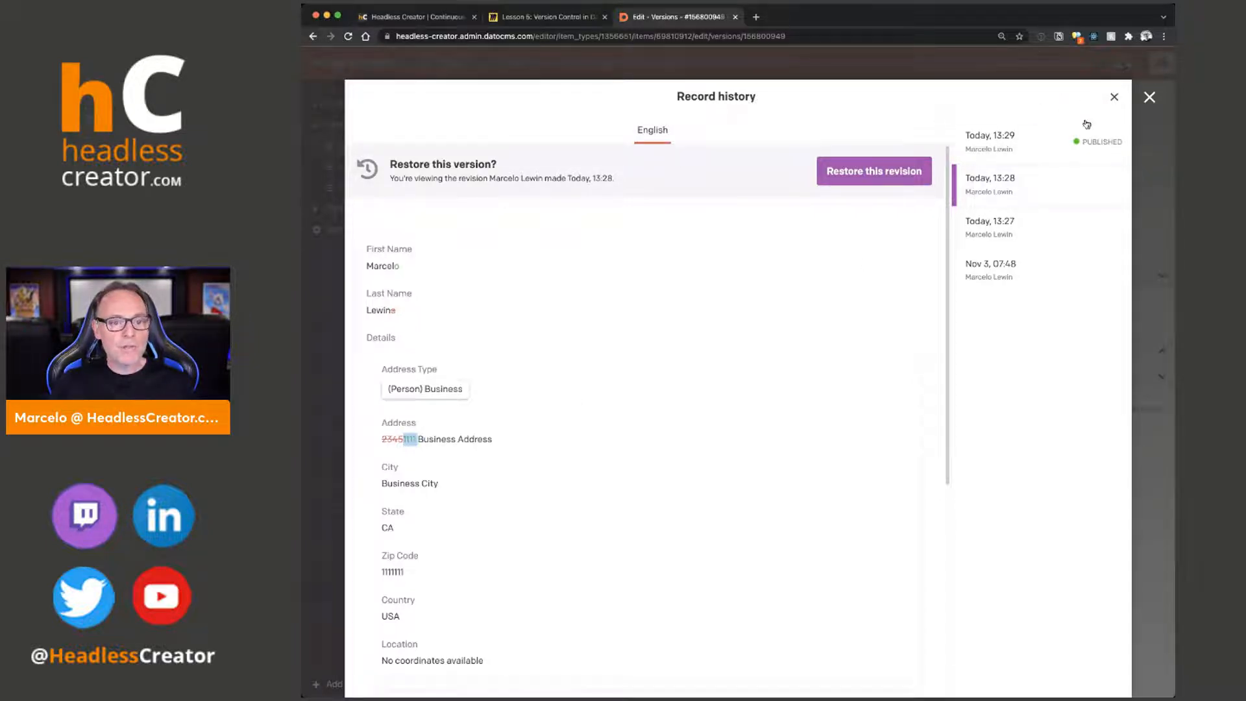
click(1114, 97)
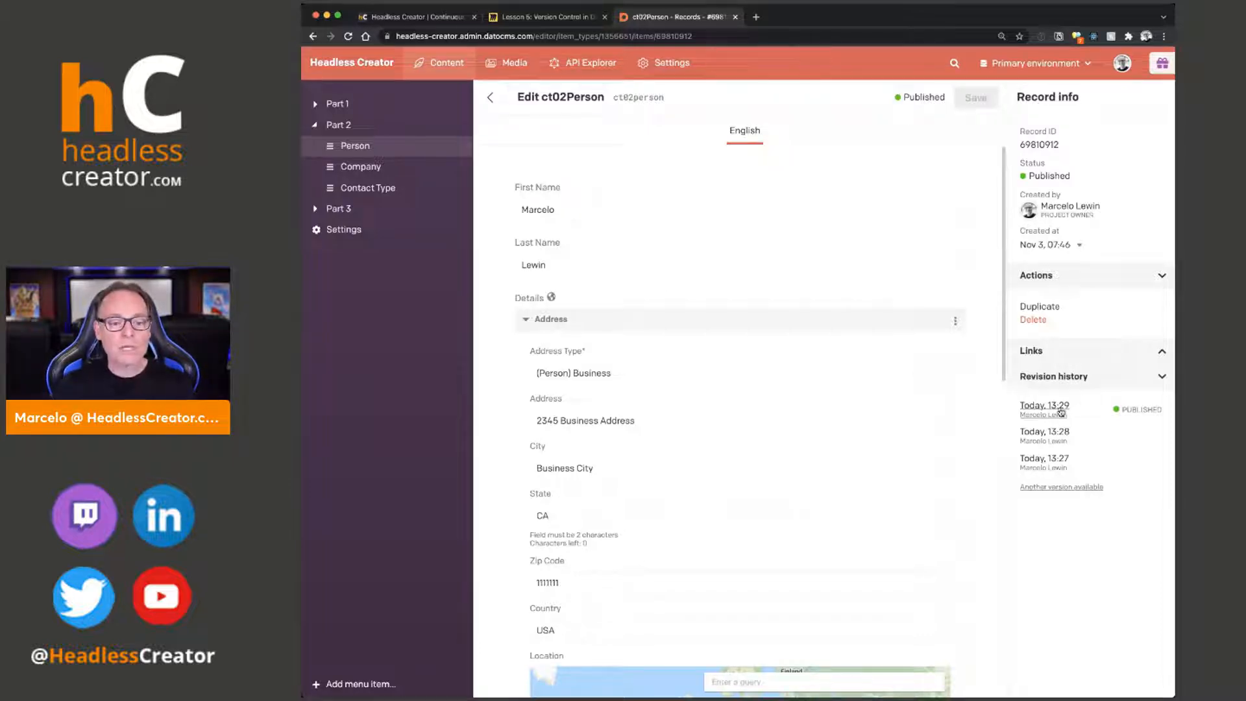
Step: Review the differences in the 13:28, 13:27, Nov 3, 07:48 and 13:29 revisions and close the record history
click(1053, 433)
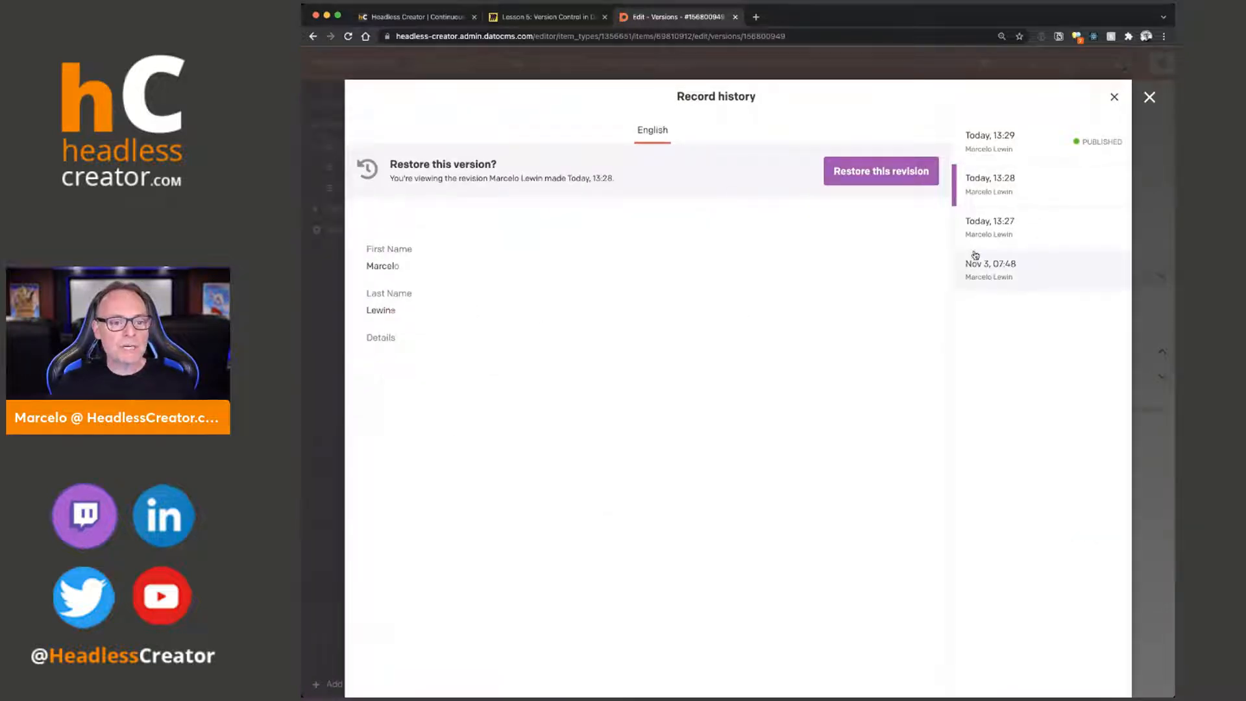
click(1042, 224)
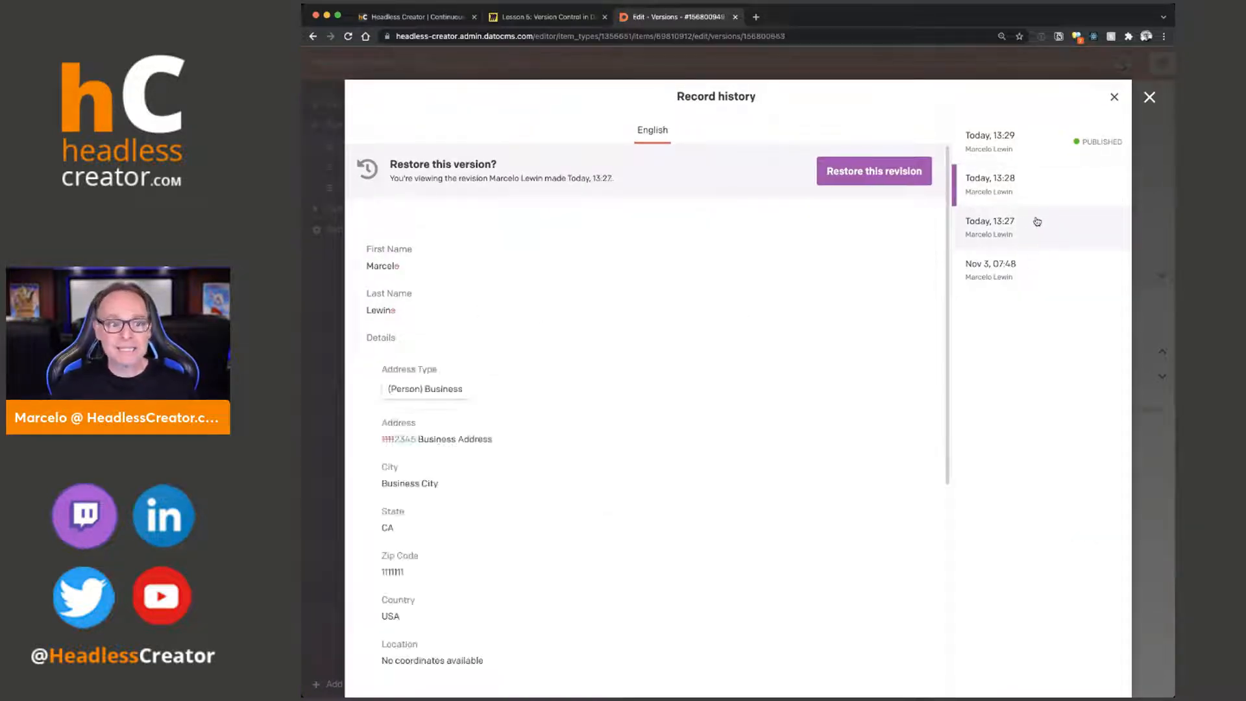
click(1007, 267)
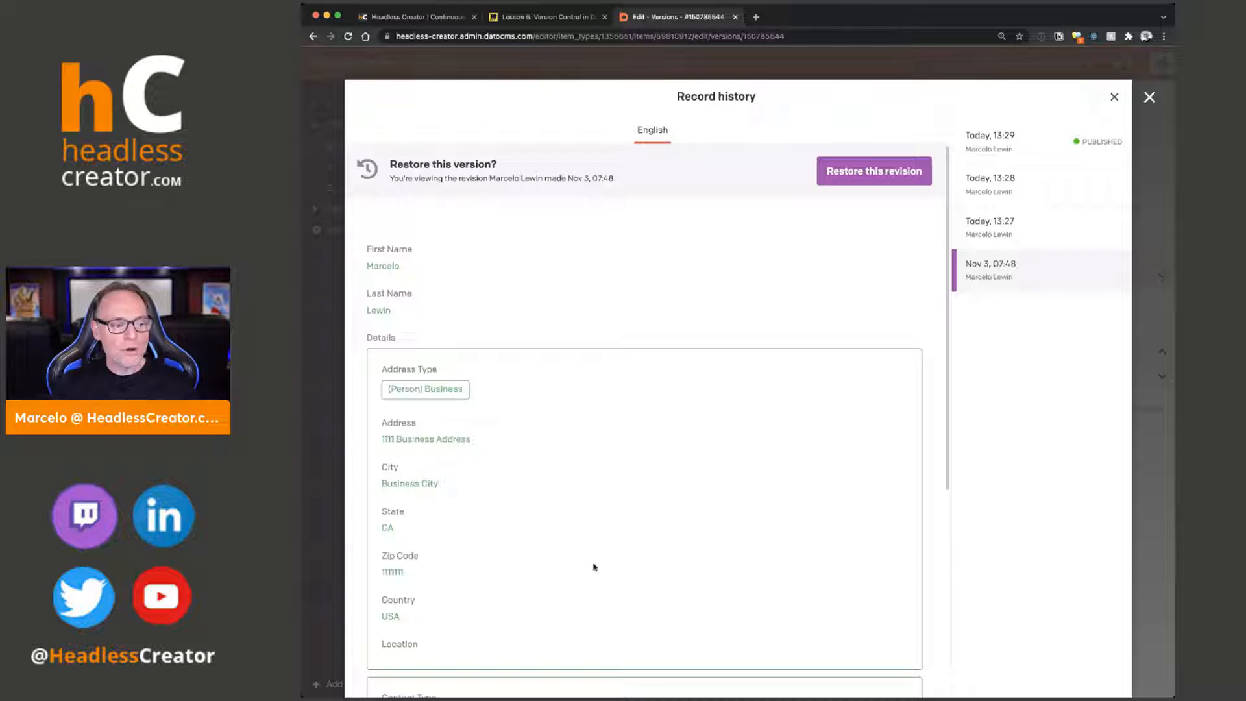
click(1033, 234)
click(1029, 192)
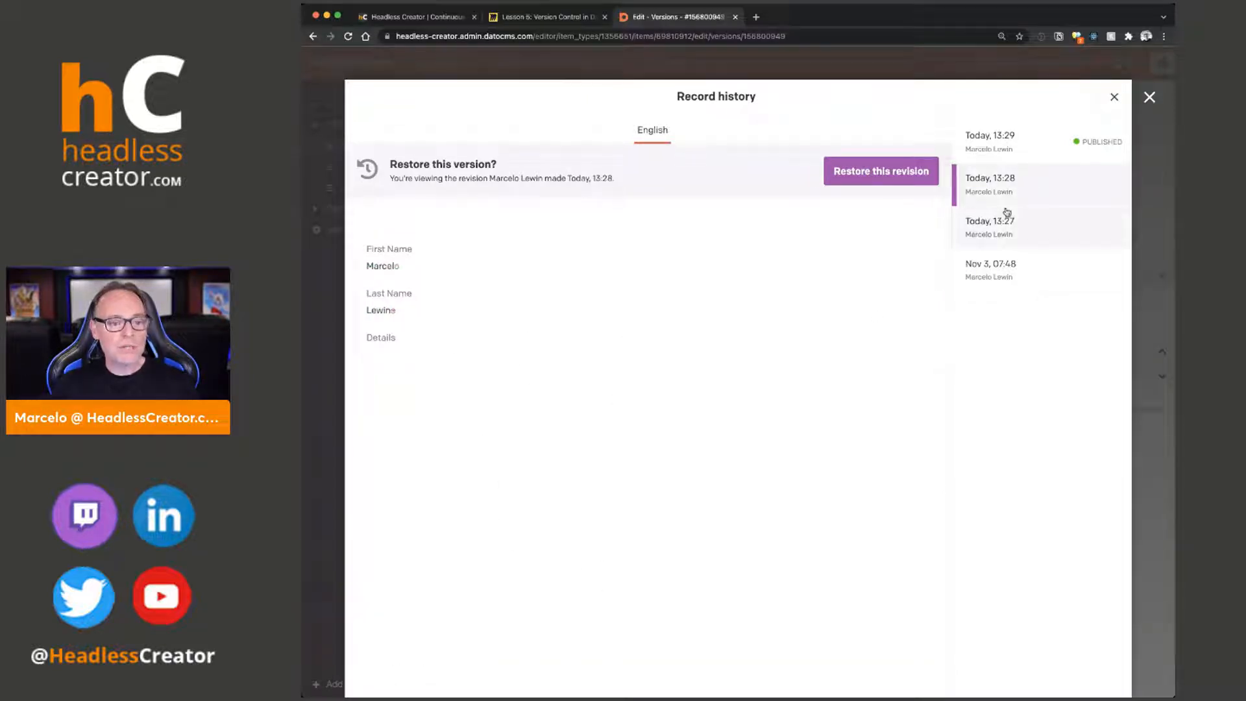
click(1002, 159)
click(1021, 176)
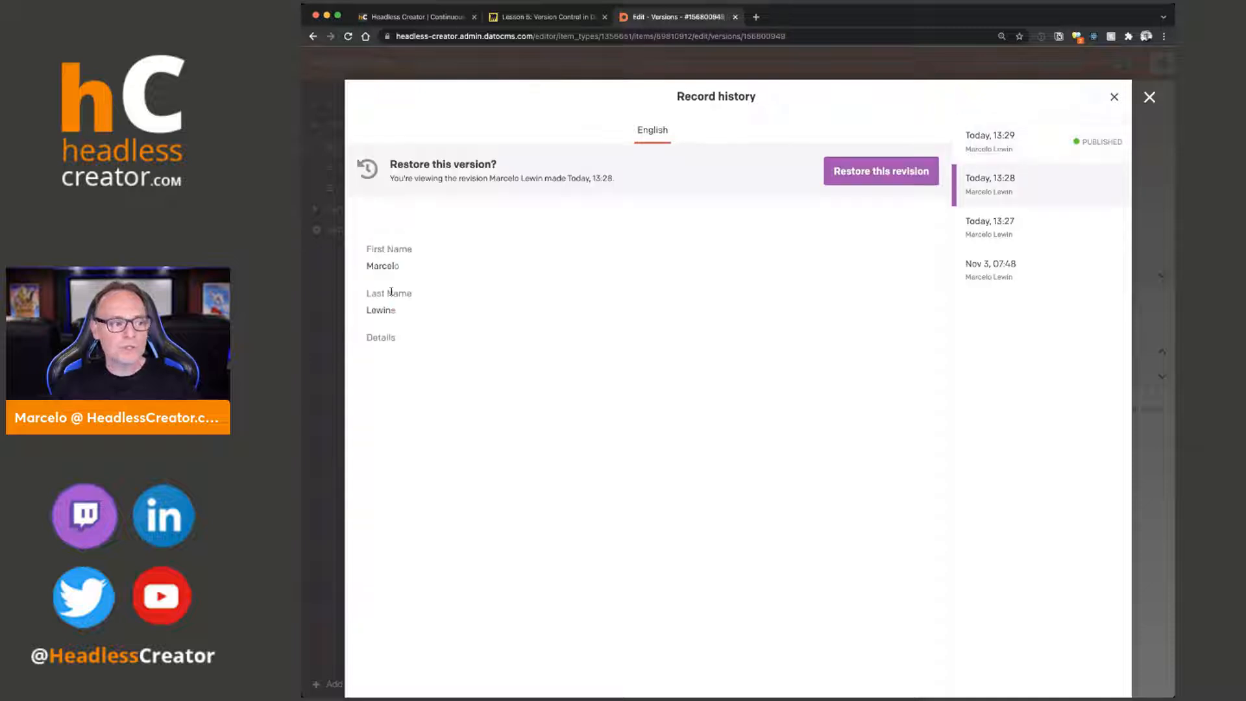
click(1002, 230)
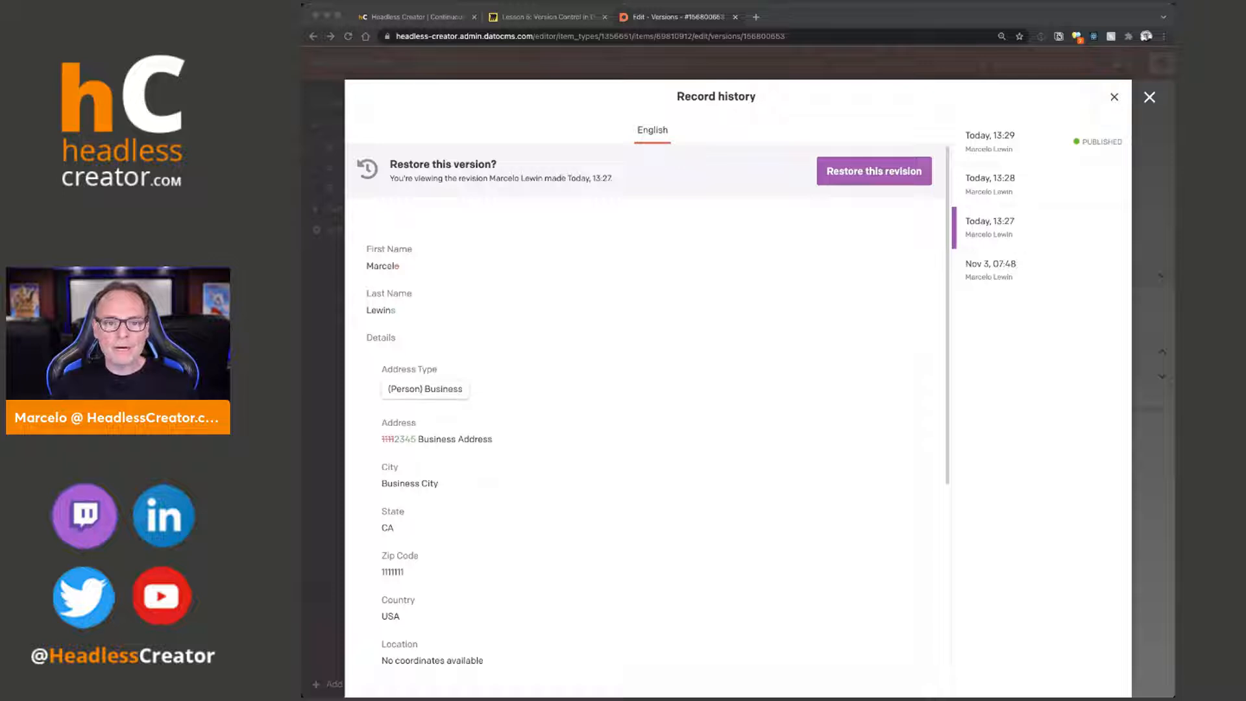
click(1114, 97)
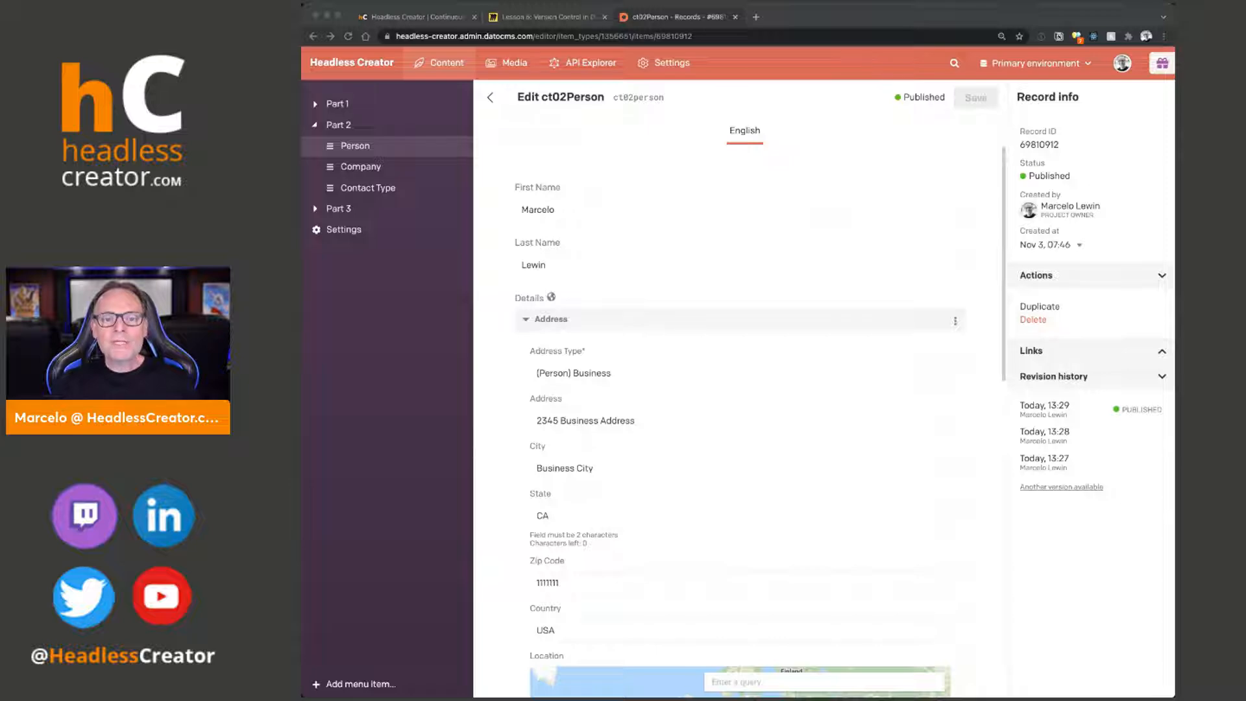
Step: Switch to the Miro board and point out Version 1 and its Main Locale in the Version Control Overview with Multiple Locales diagram
click(516, 18)
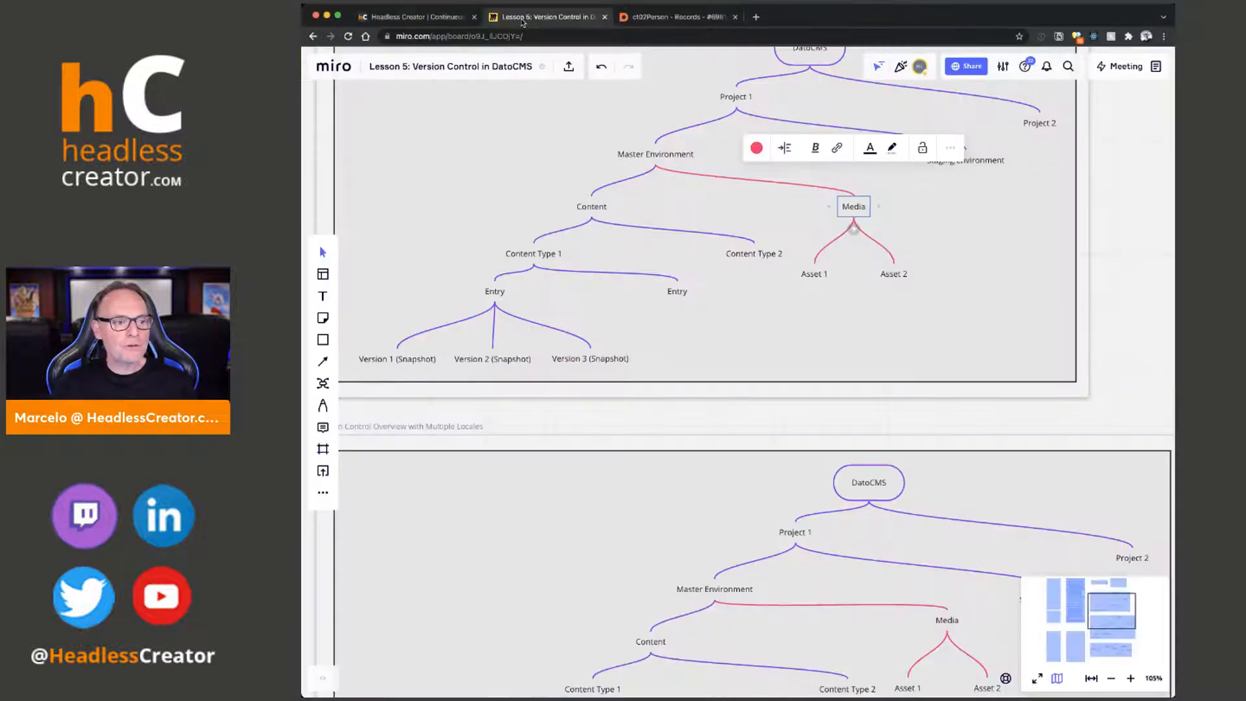
drag(926, 417, 960, 82)
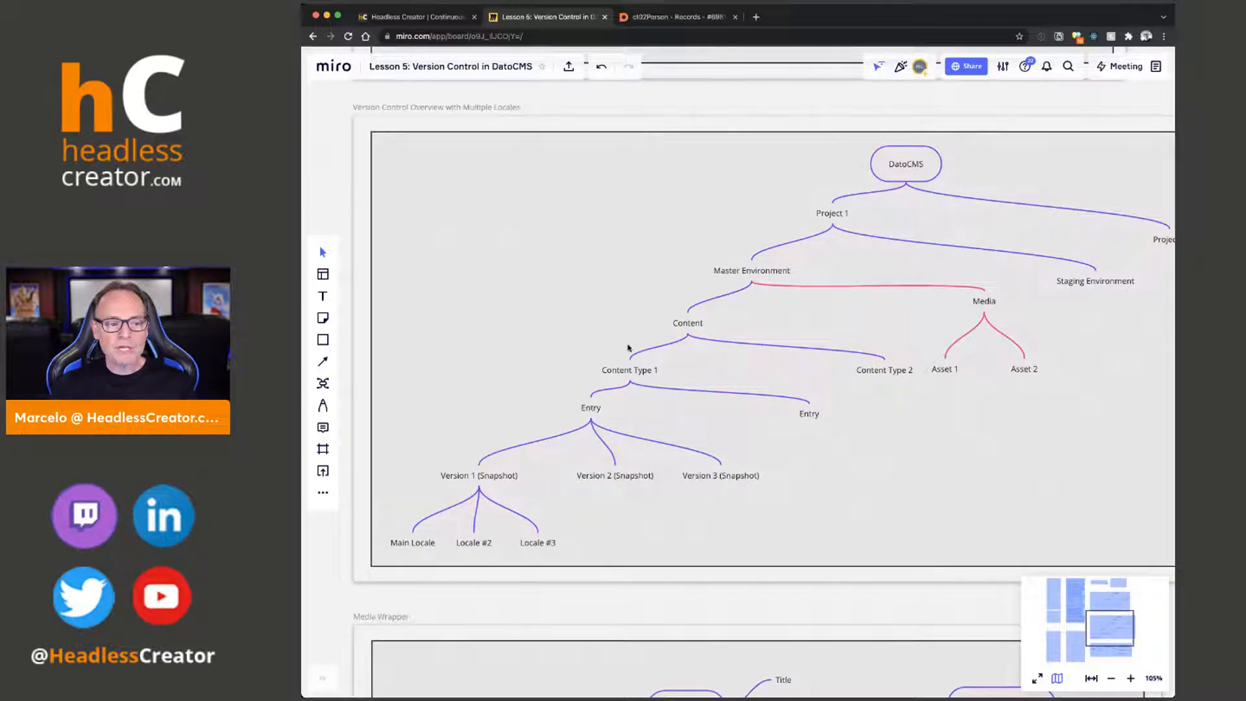
drag(732, 610, 771, 419)
click(492, 293)
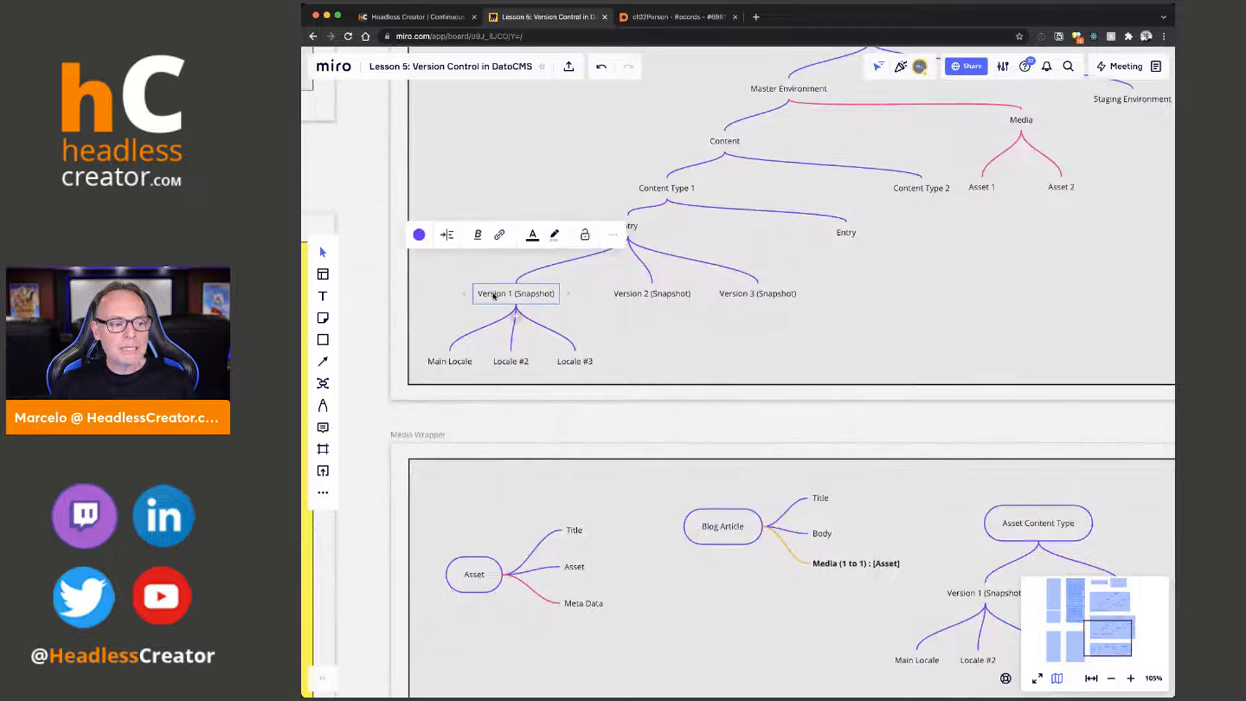
click(447, 363)
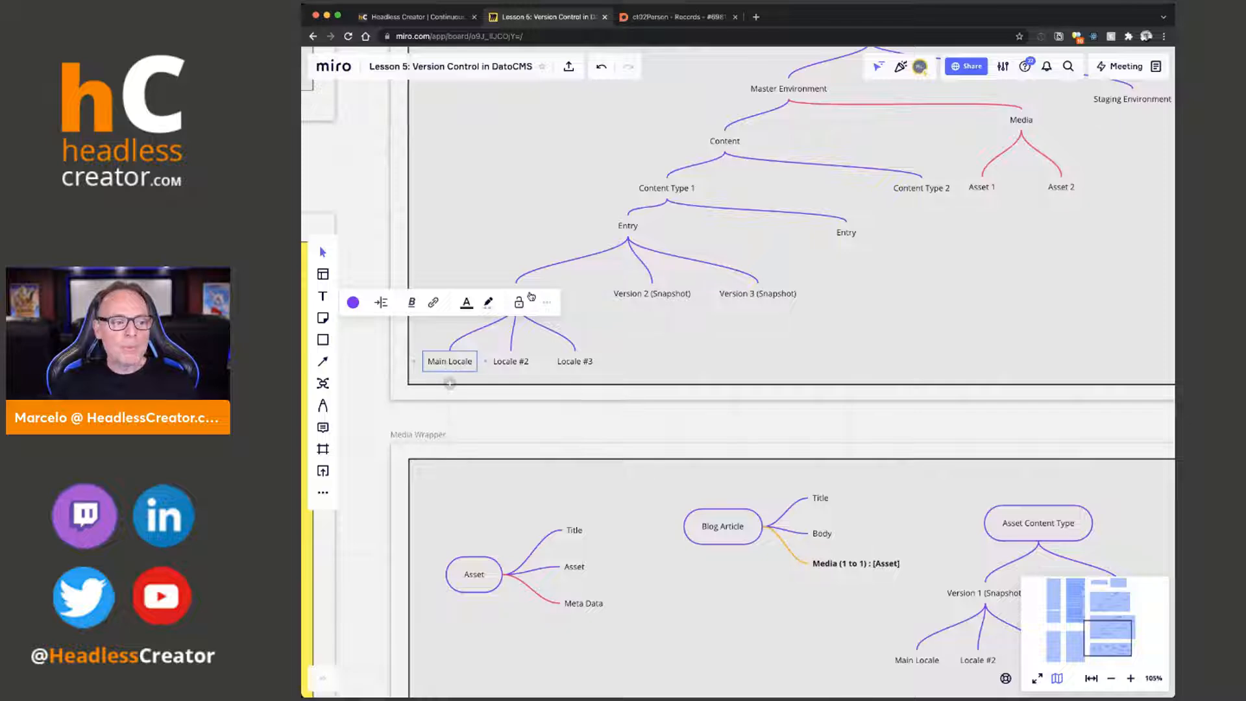
click(608, 421)
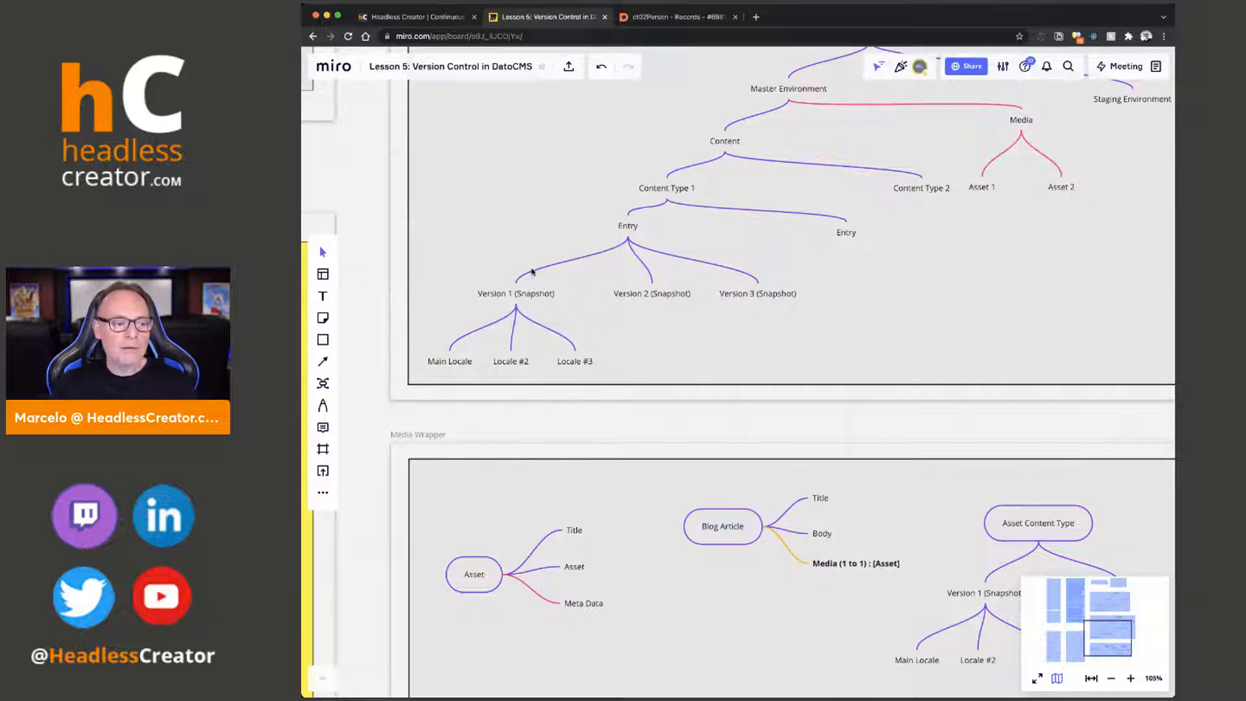
Step: Examine how Version 1 relates to the Main Locale, Locale #2 and Version 2 in the multiple-locales diagram
click(551, 299)
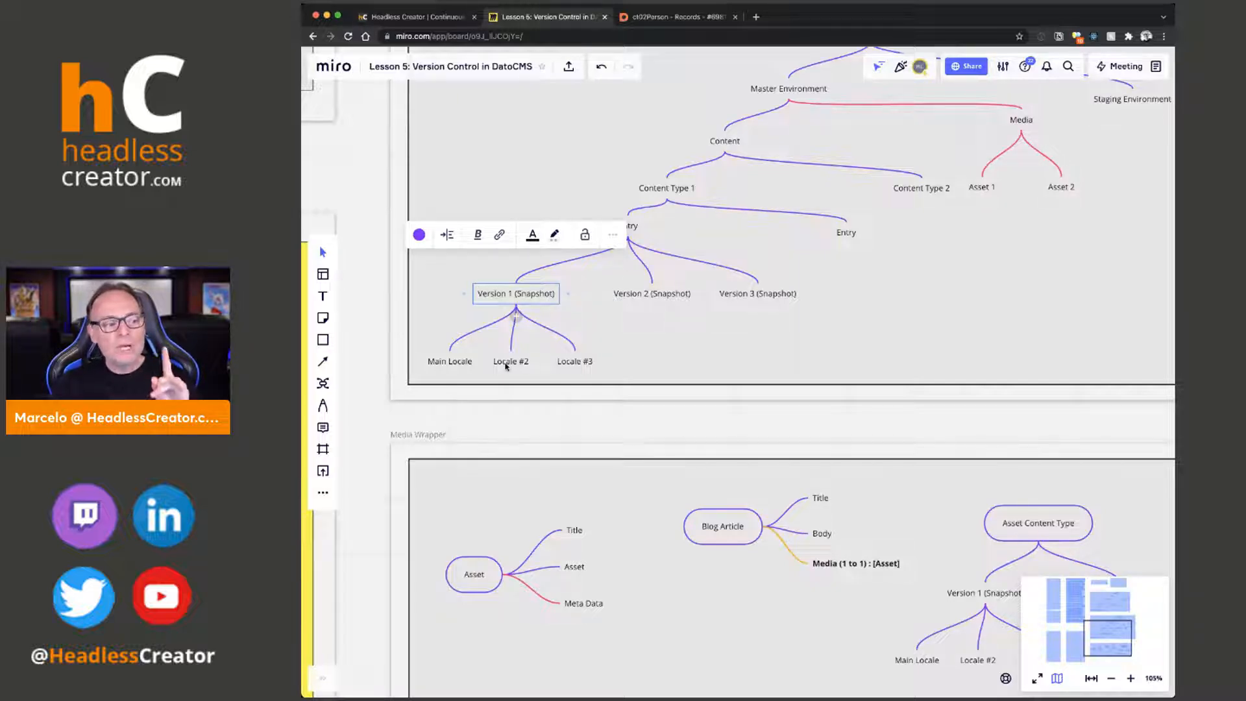
click(511, 362)
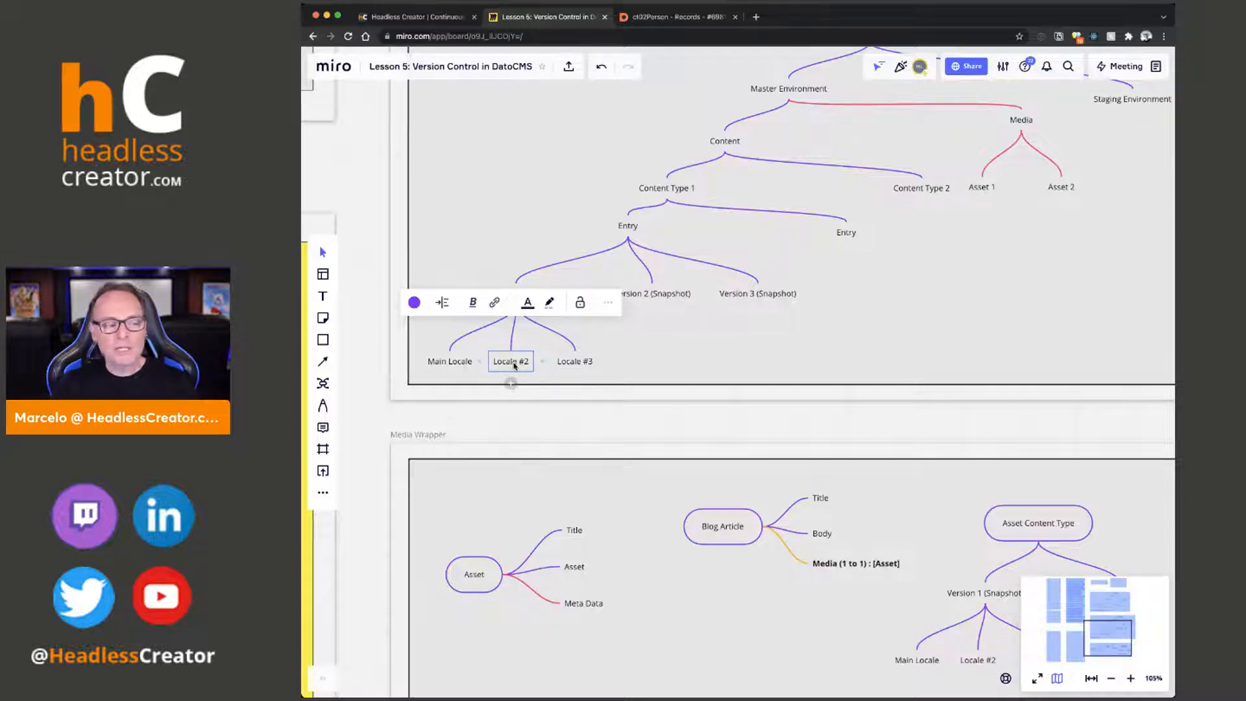
click(463, 362)
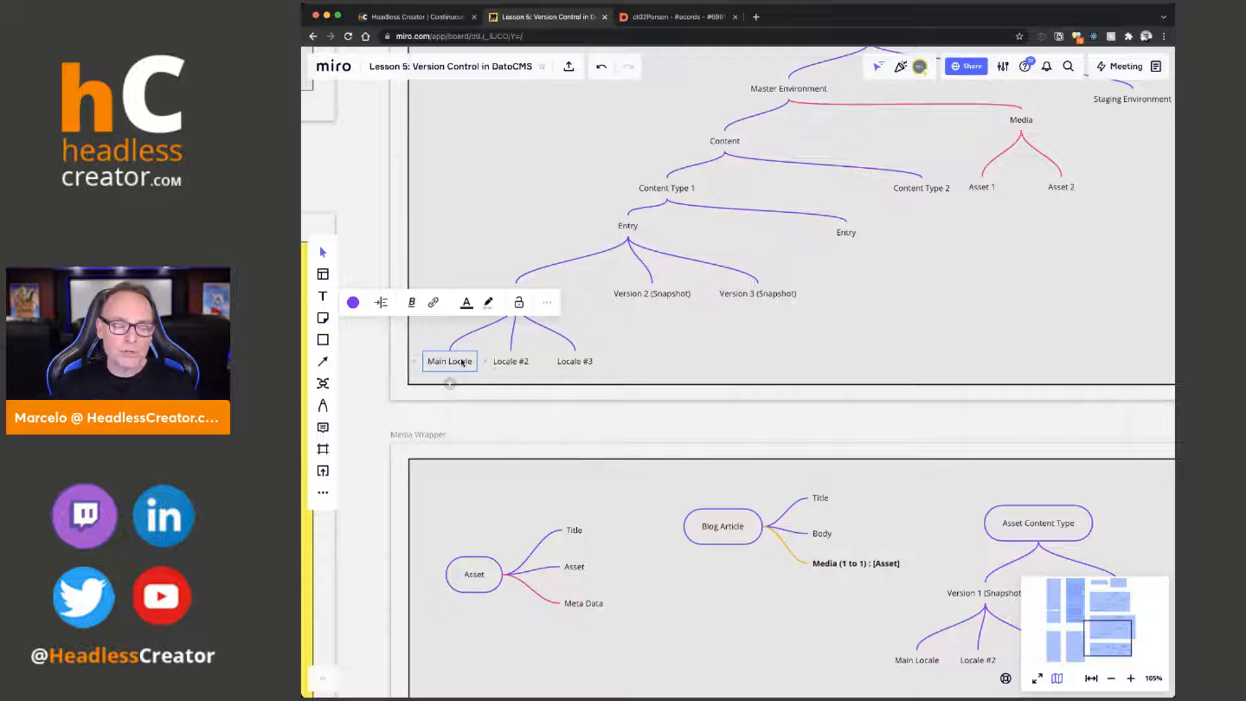
click(513, 362)
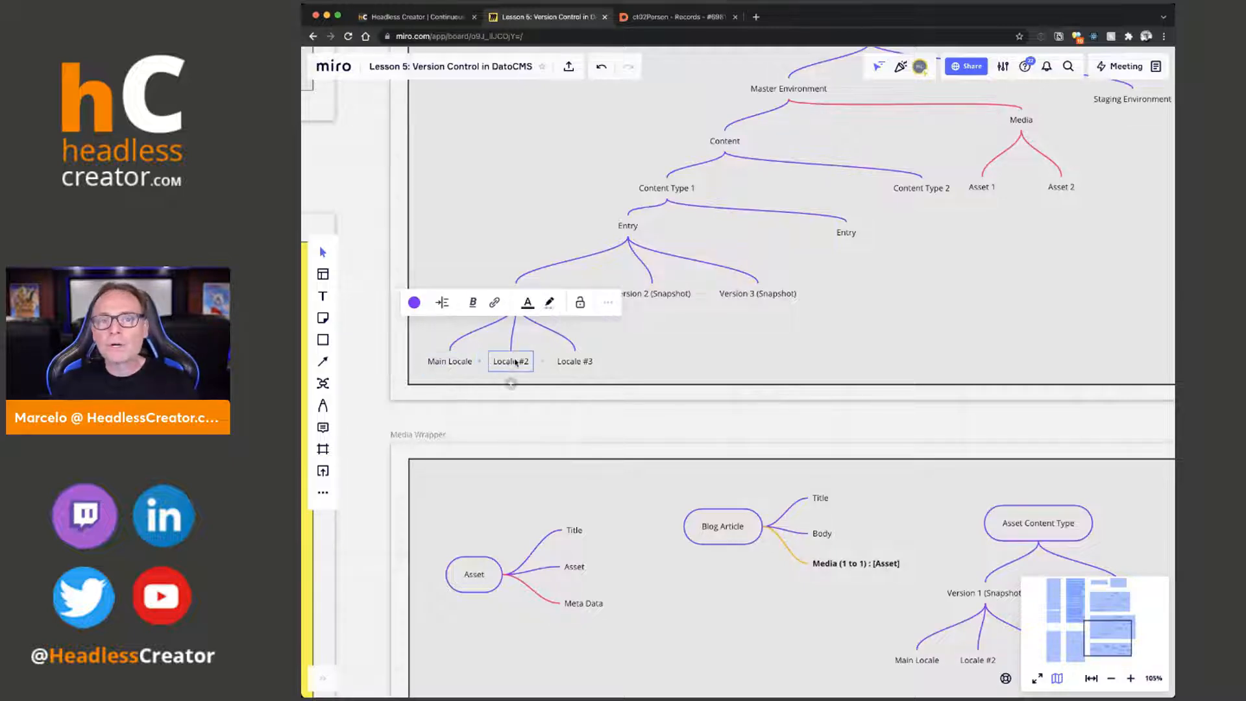
click(523, 296)
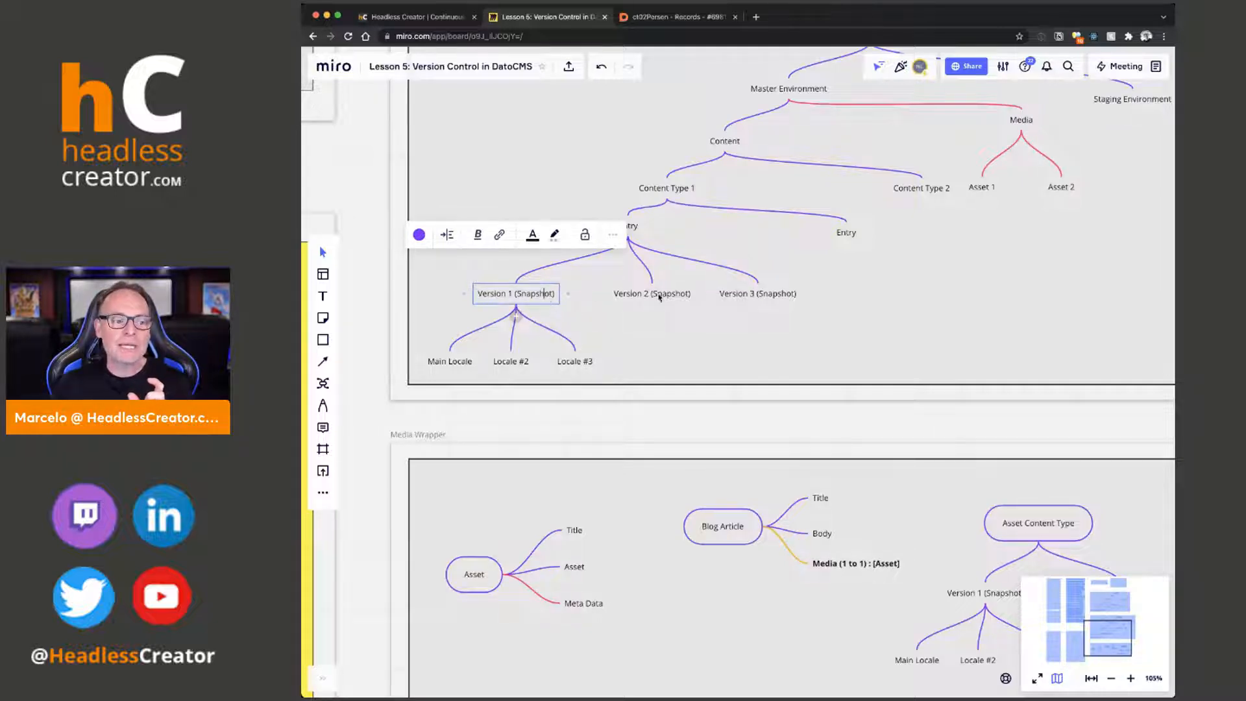
click(652, 295)
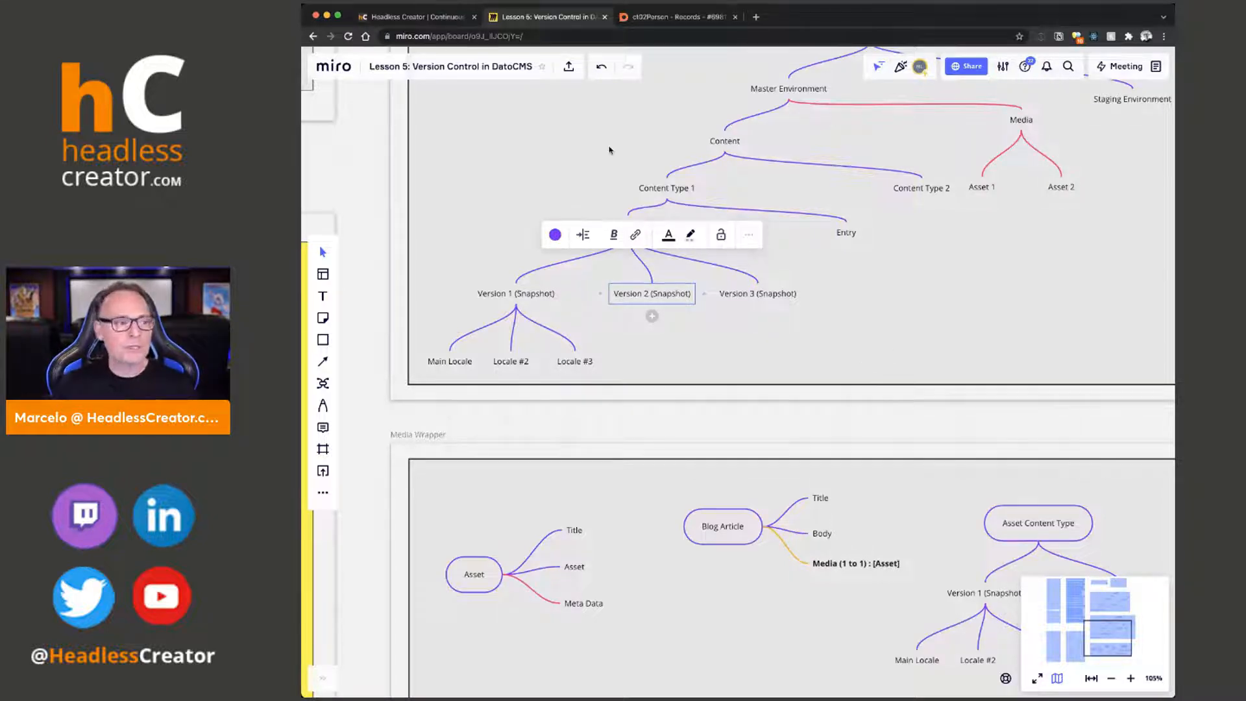
scroll(371, 279, down, 5)
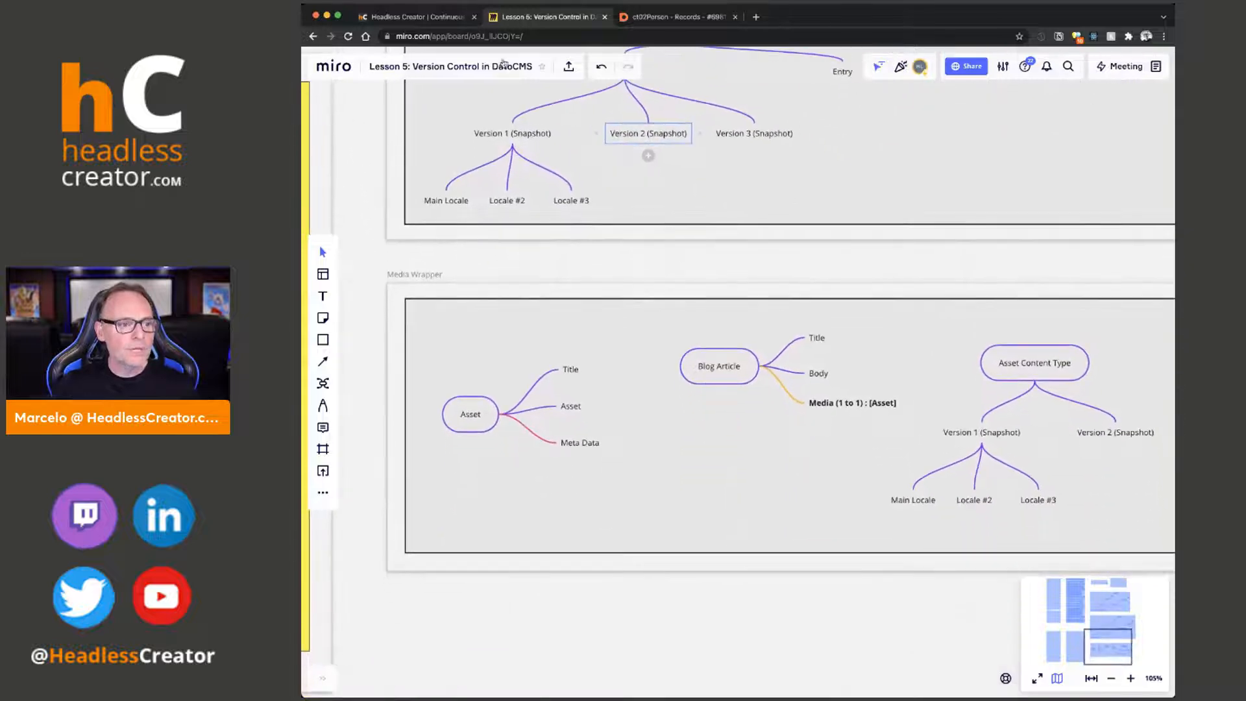
Step: Switch back to DatoCMS, add Spanish (es) to the environment's supported languages, and save the settings
click(672, 17)
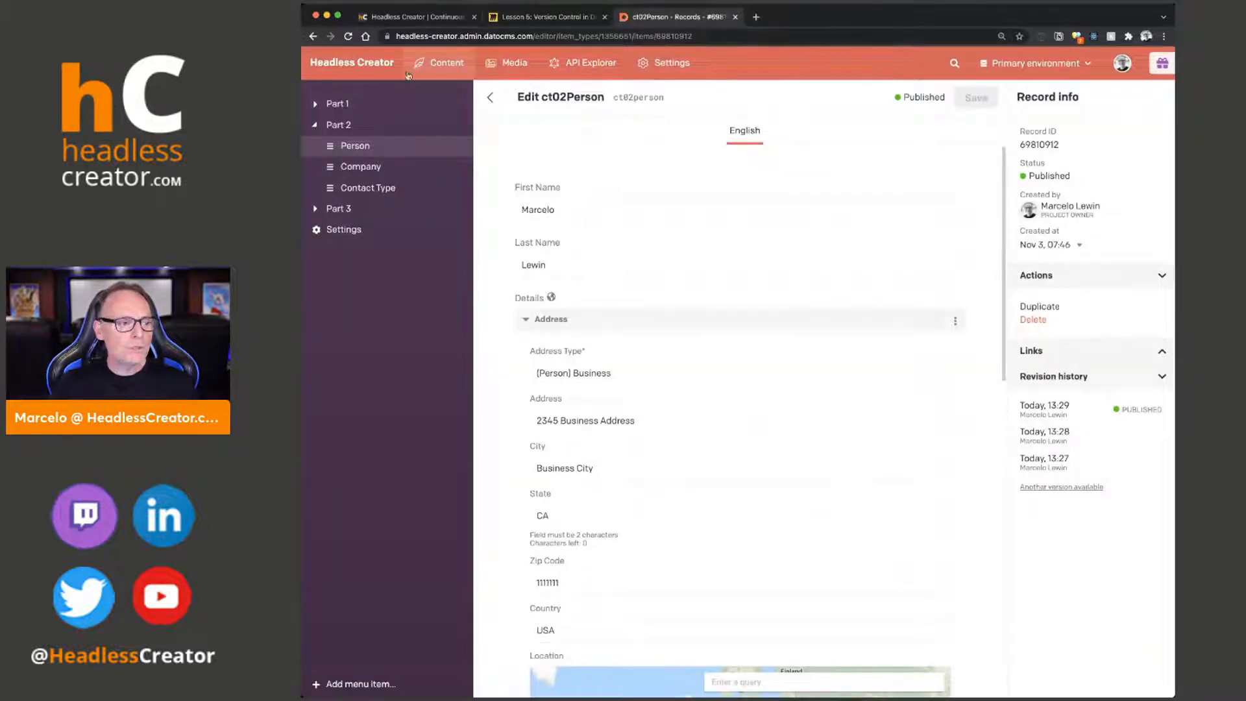
click(683, 76)
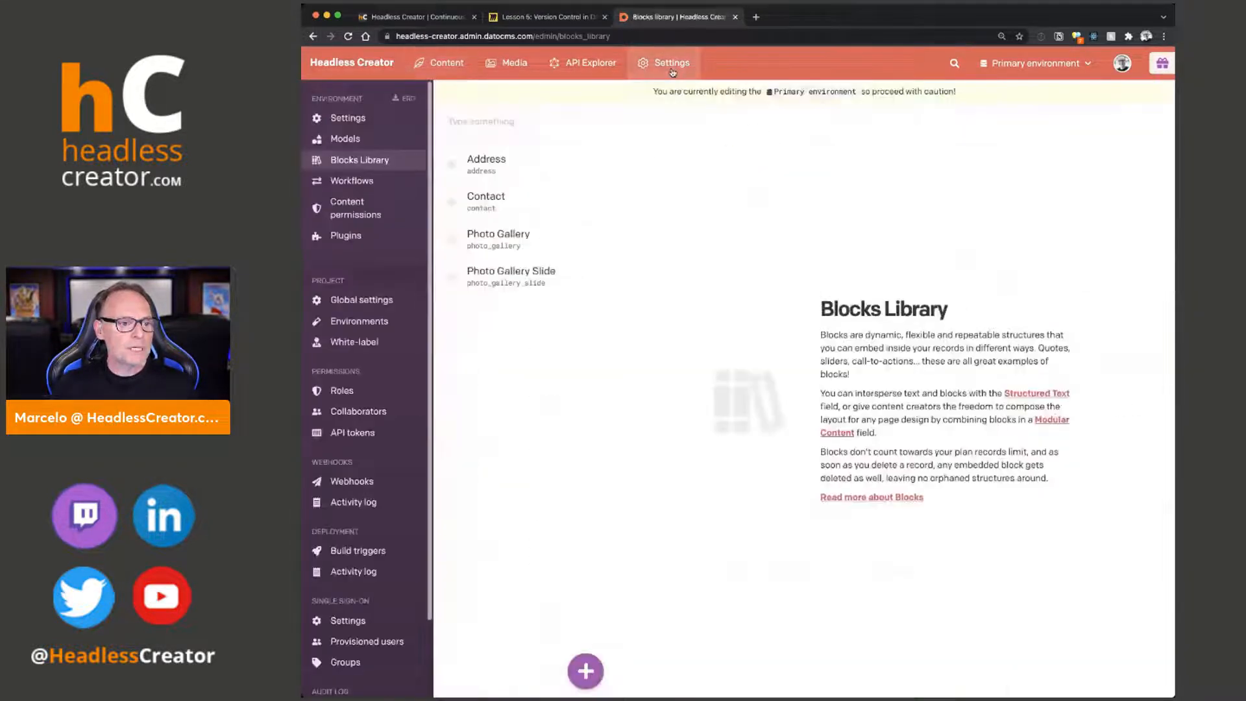
click(347, 118)
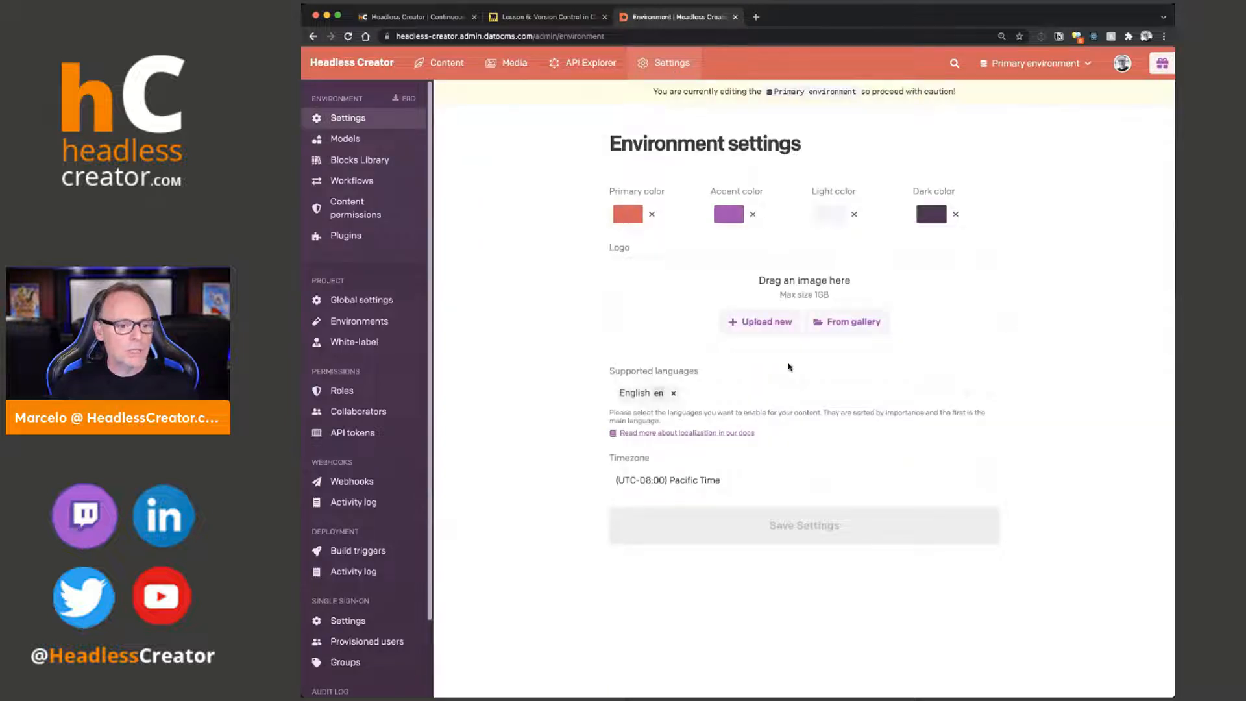
click(719, 395)
text(es)
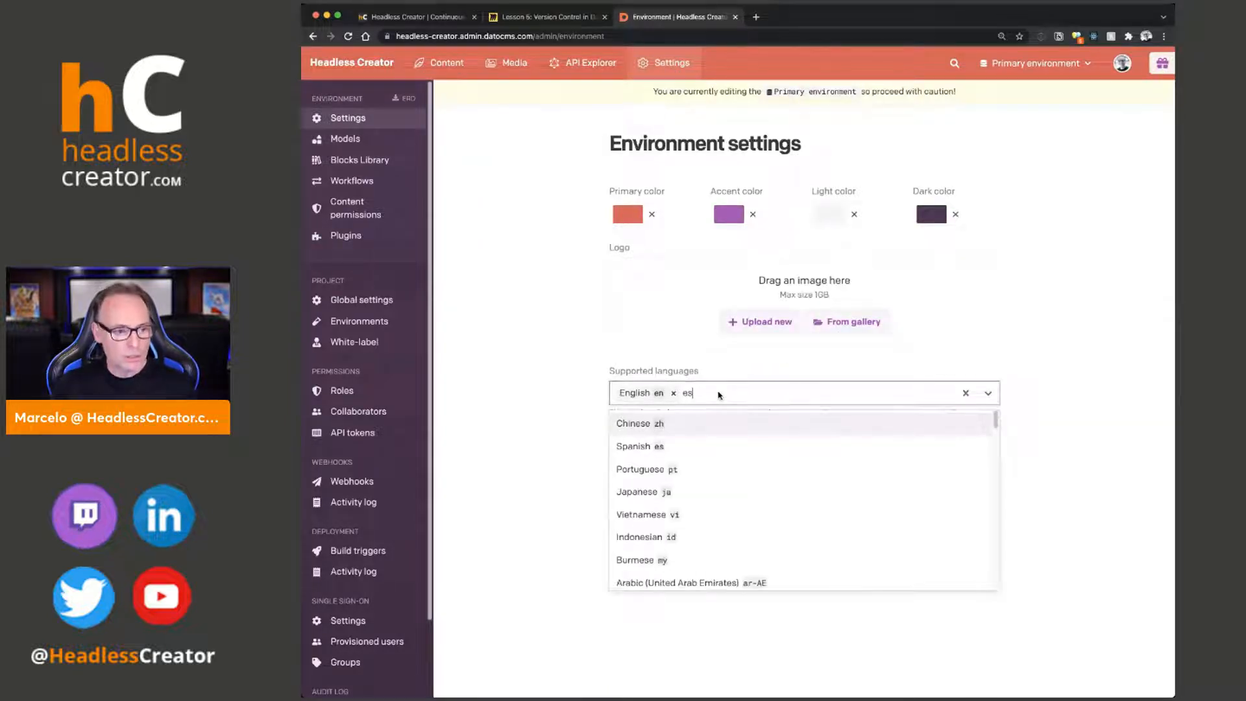
click(674, 446)
click(726, 526)
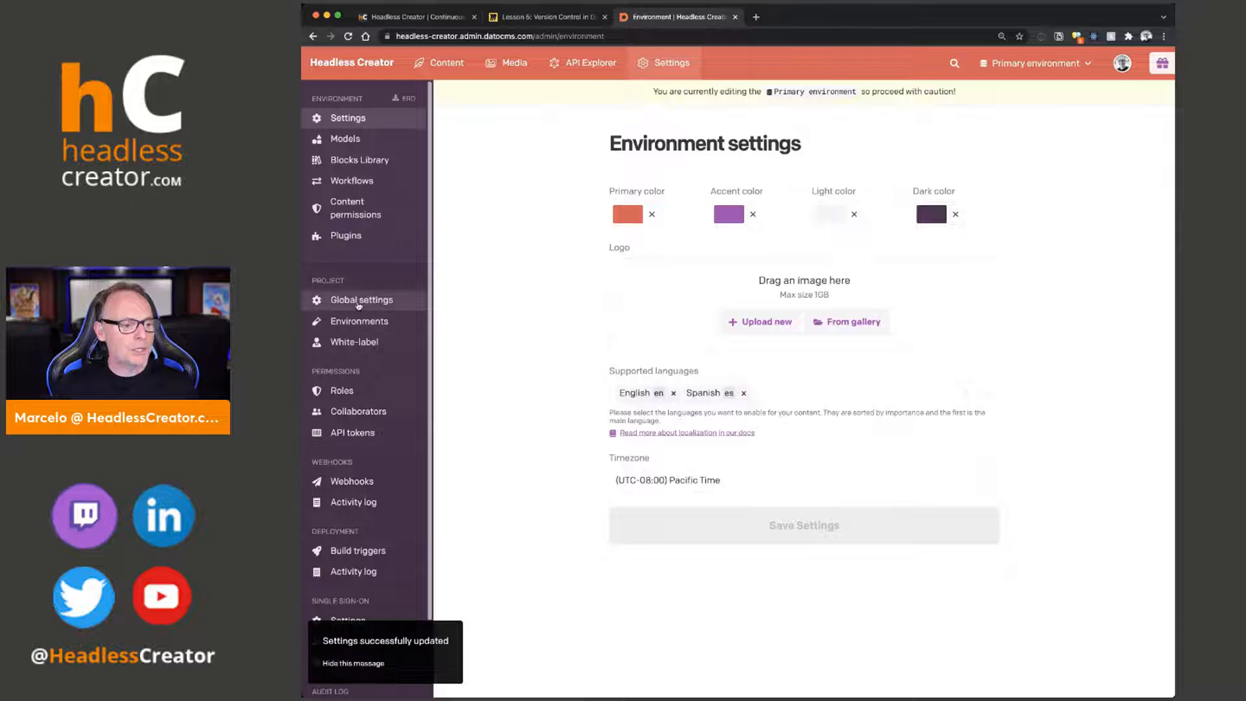
Step: Check the ct02Company model and its Name field settings without changing anything
click(355, 140)
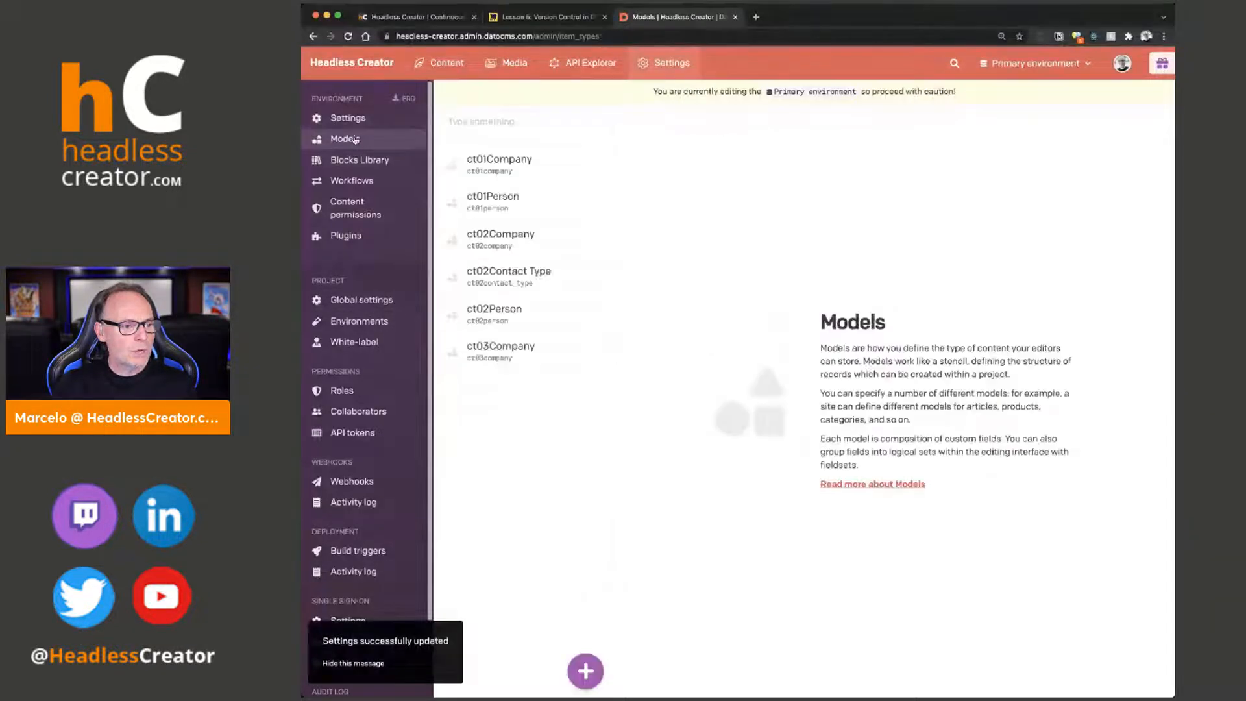
click(484, 239)
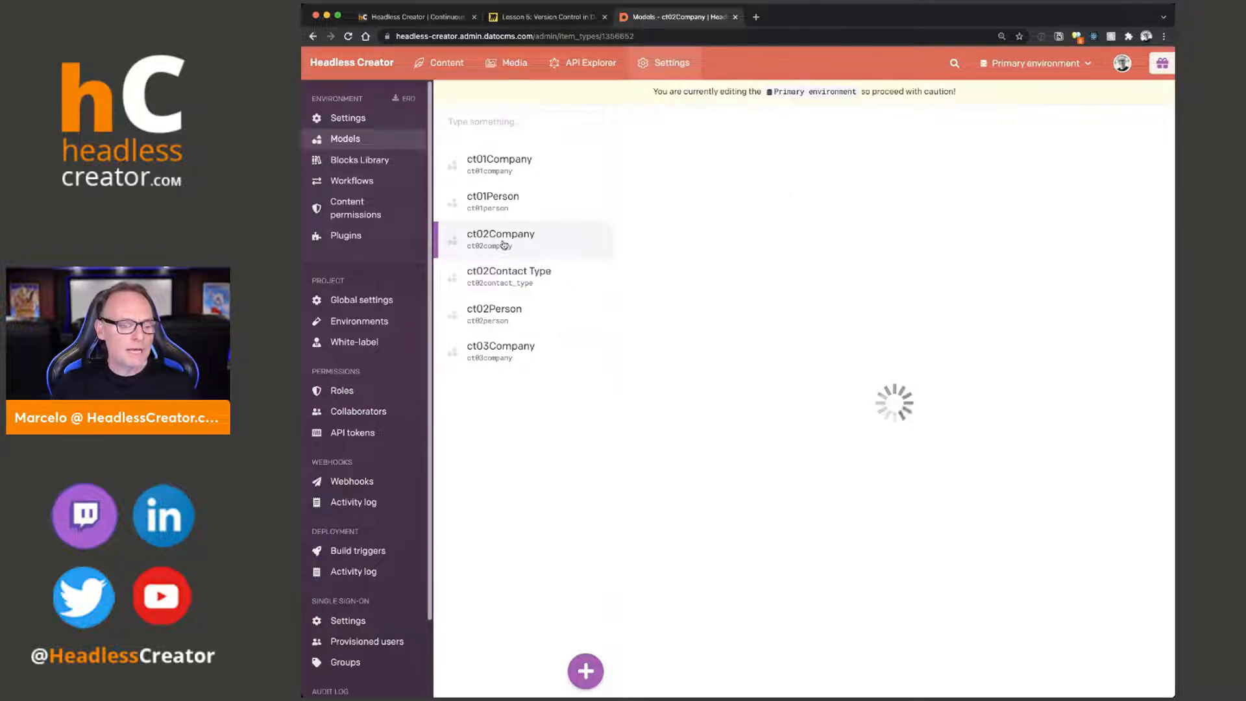
click(1085, 236)
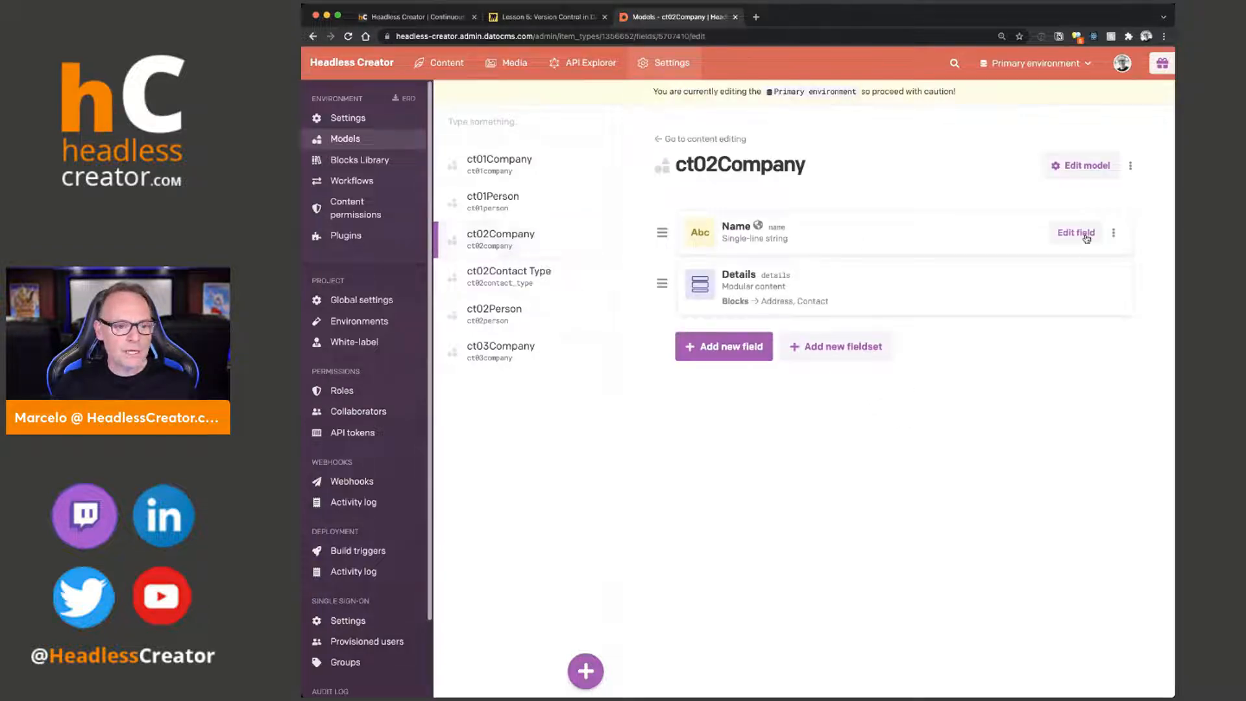
click(932, 89)
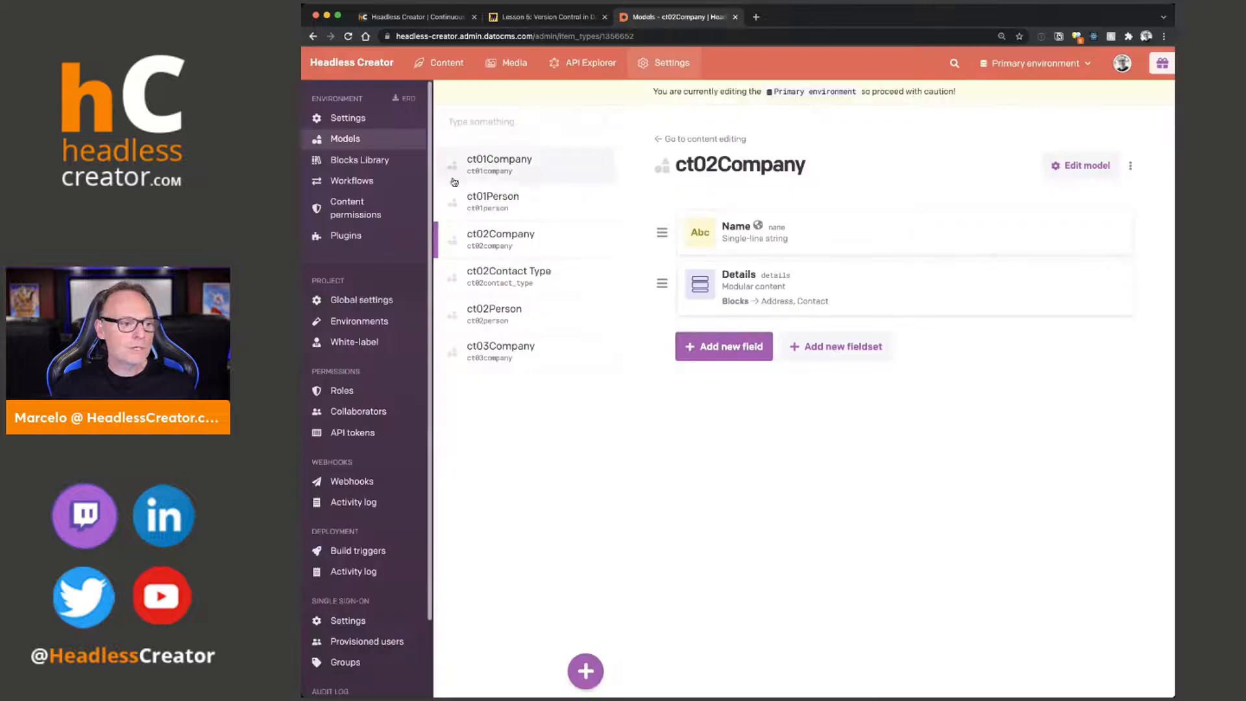
Step: Open the HeadlessCreator.com record in the Part 2 Company collection and expand its revision history
click(453, 67)
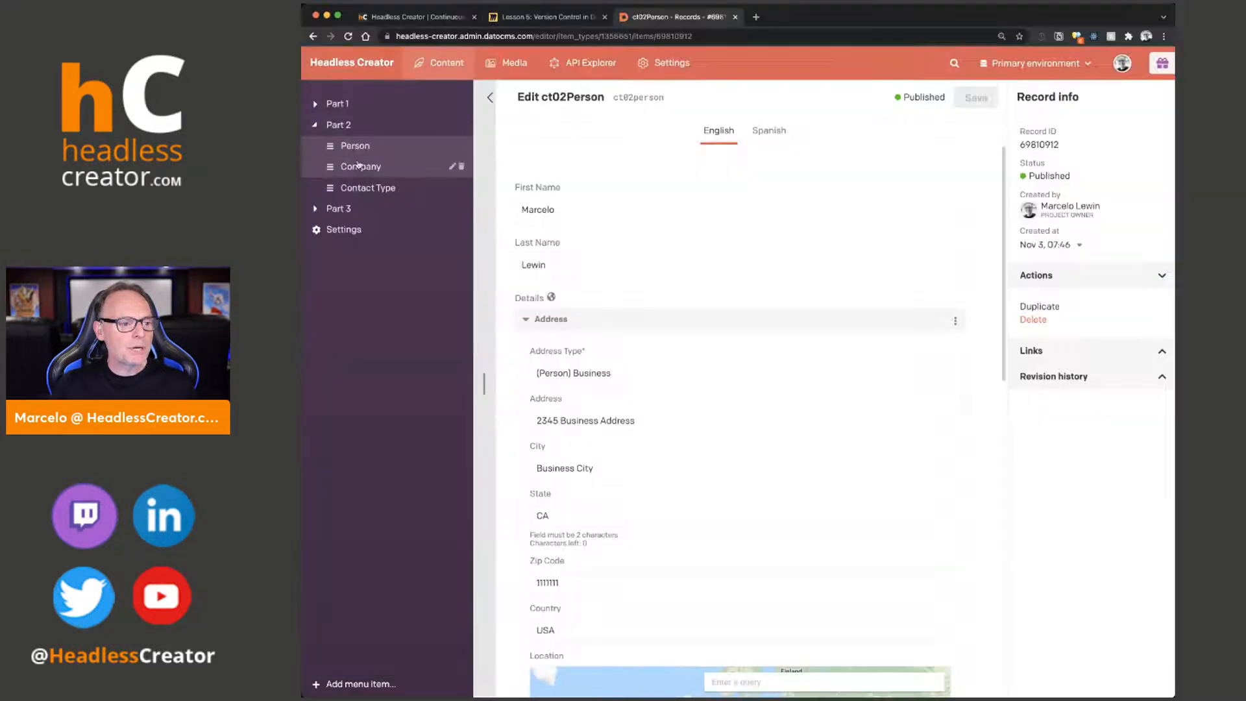
click(358, 166)
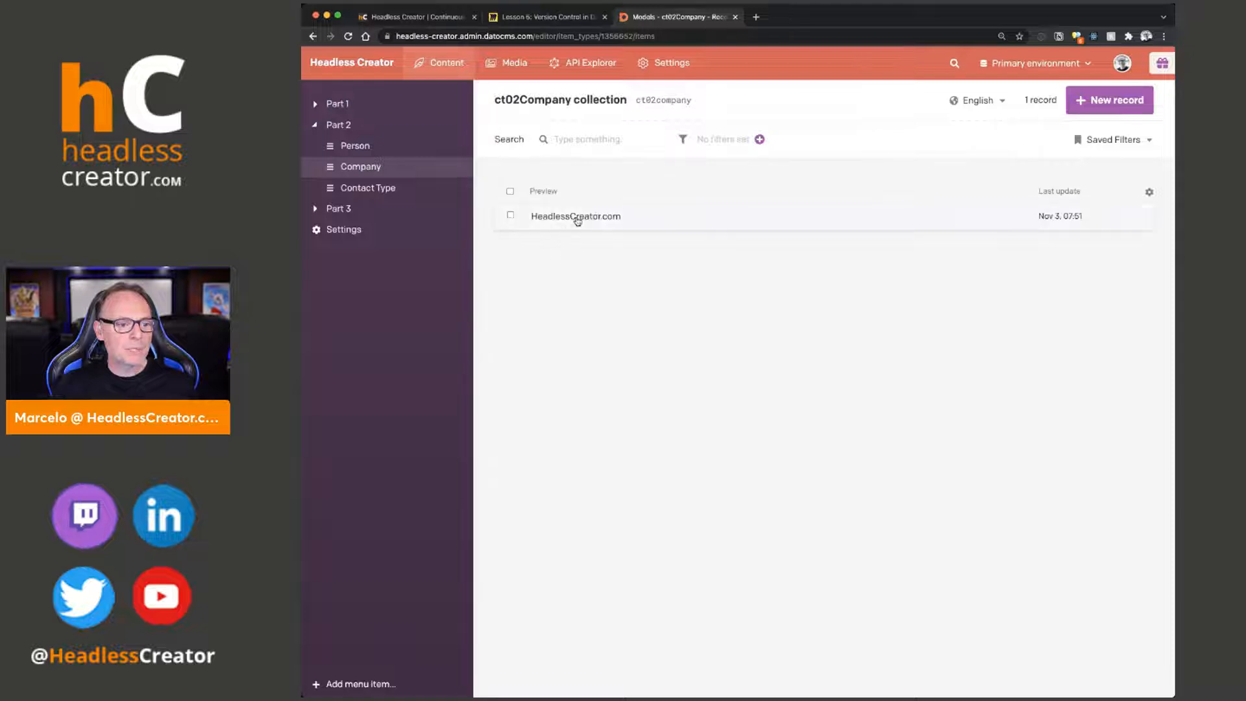
click(577, 217)
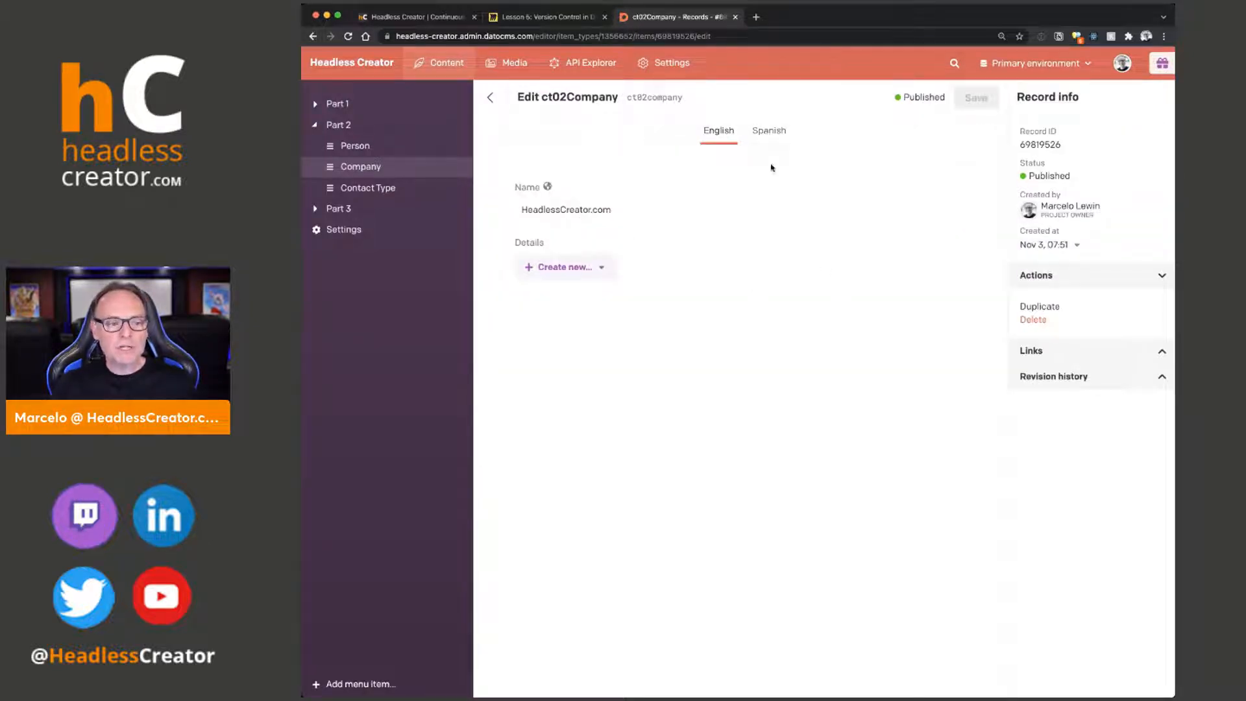
click(1063, 378)
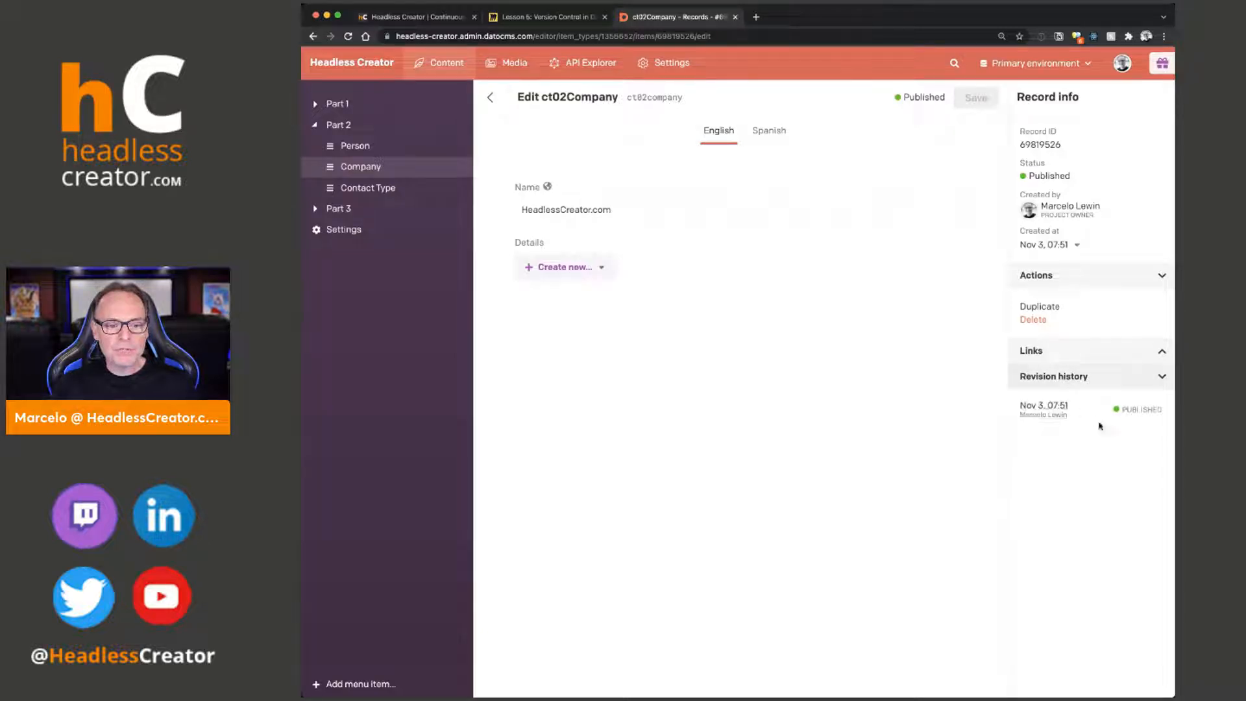
Step: Change the company record's English Name to "Headless {Creator}" and save the record
click(630, 212)
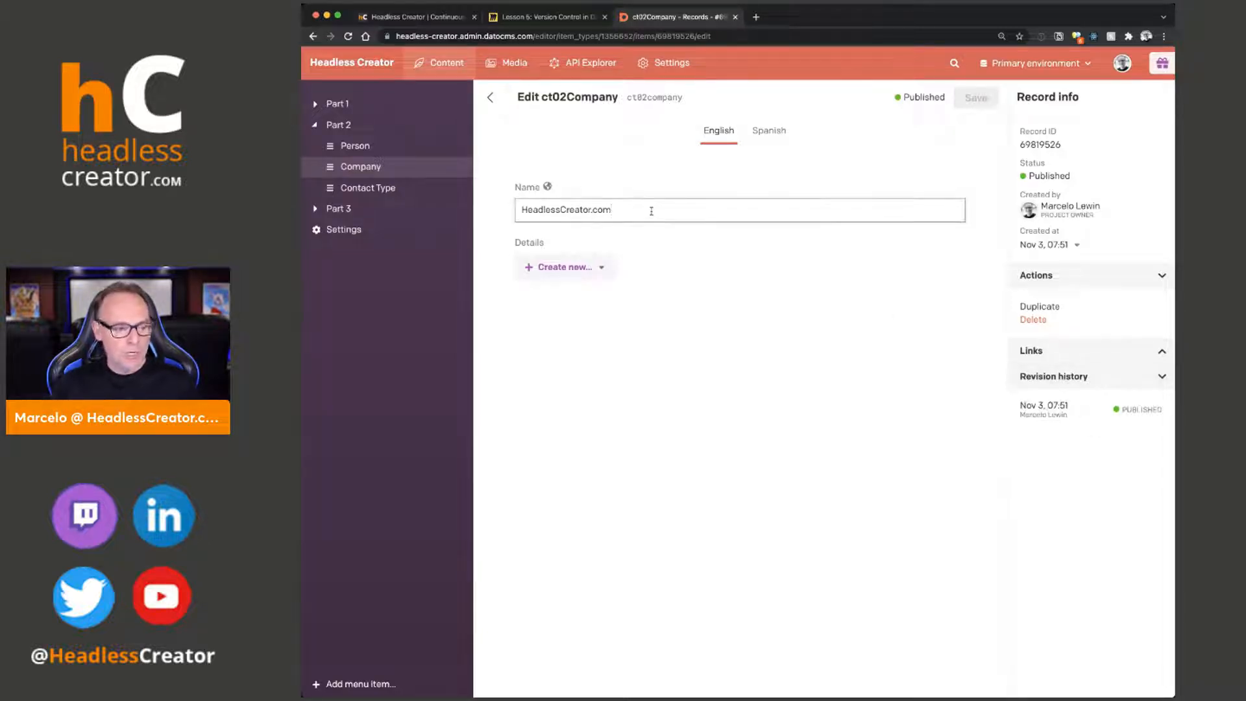
key(BackSpace)
key(BackSpace)
key(BackSpace)
key(BackSpace)
key(BackSpace)
key(BackSpace)
key(BackSpace)
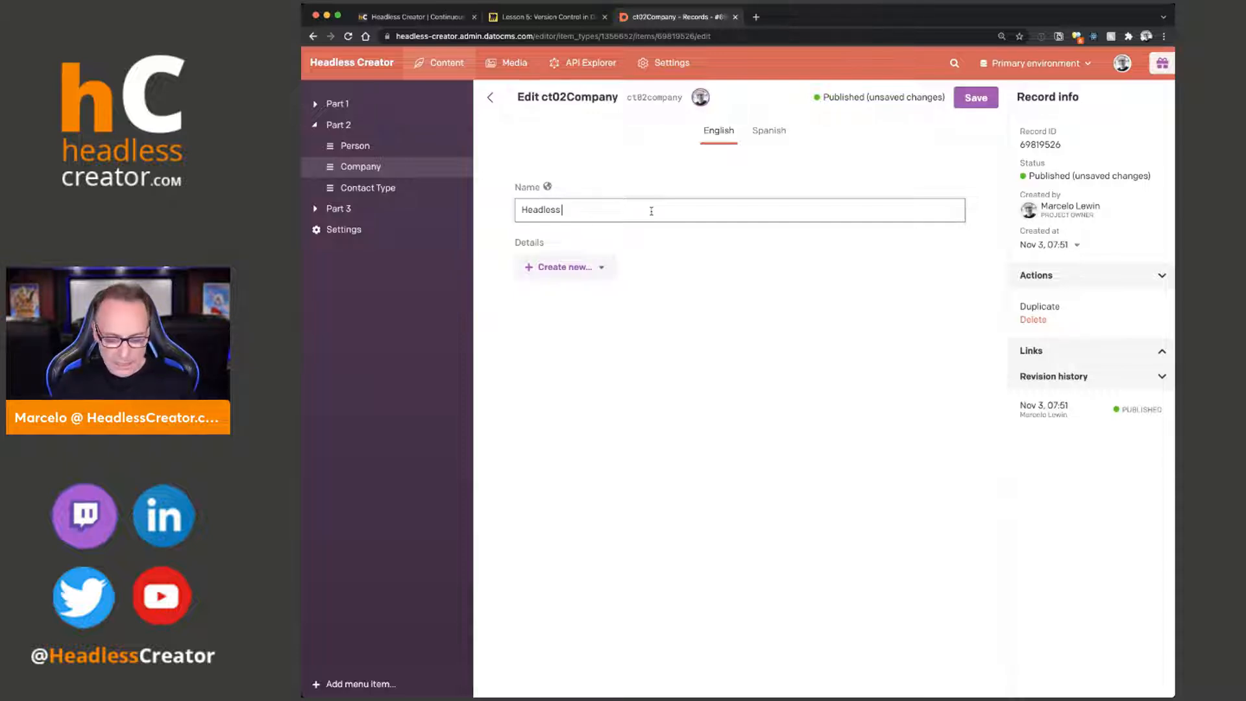
text(reator)()
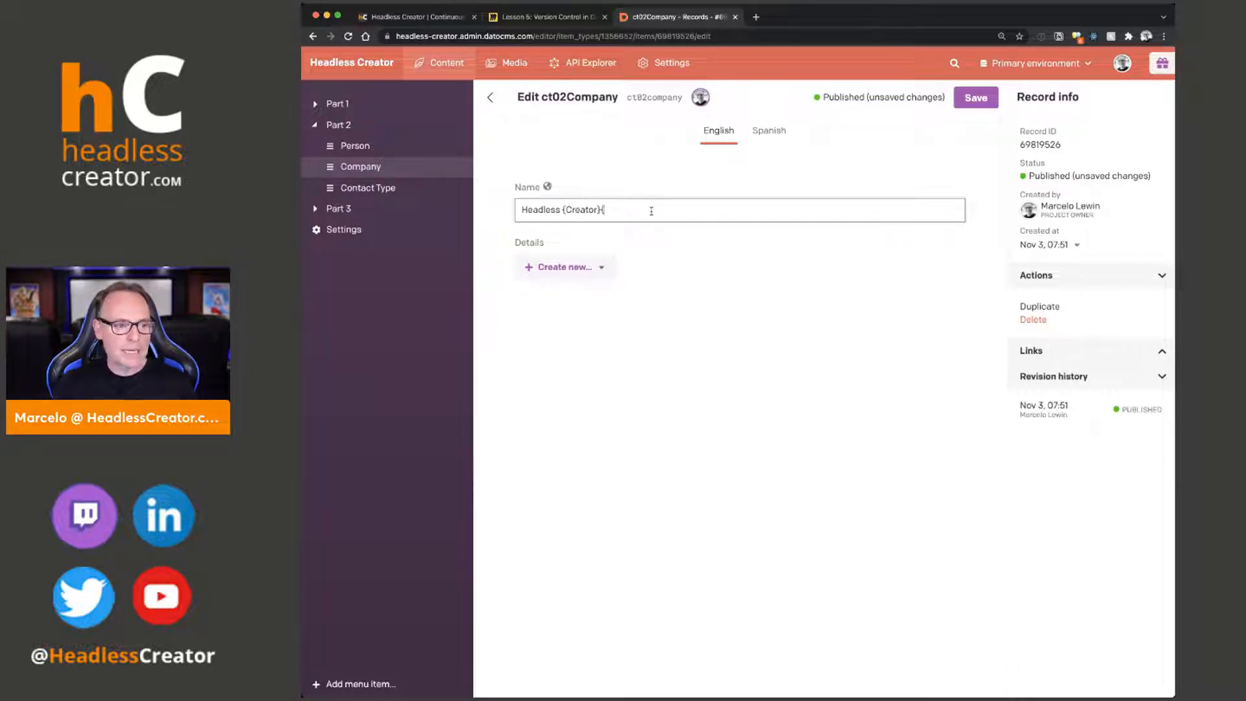
click(976, 97)
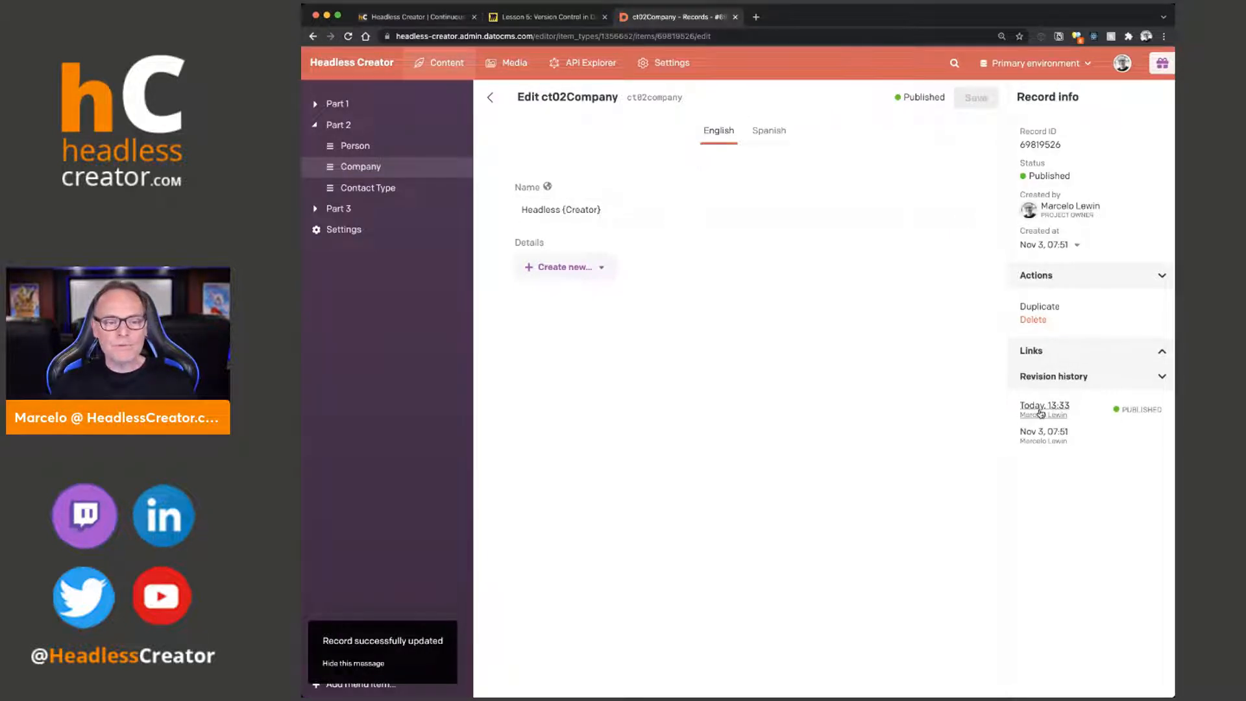
Step: Review the Company record's 13:33 and Nov 3, 07:51 revisions in the record history, checking both the English and Spanish locales
click(1041, 413)
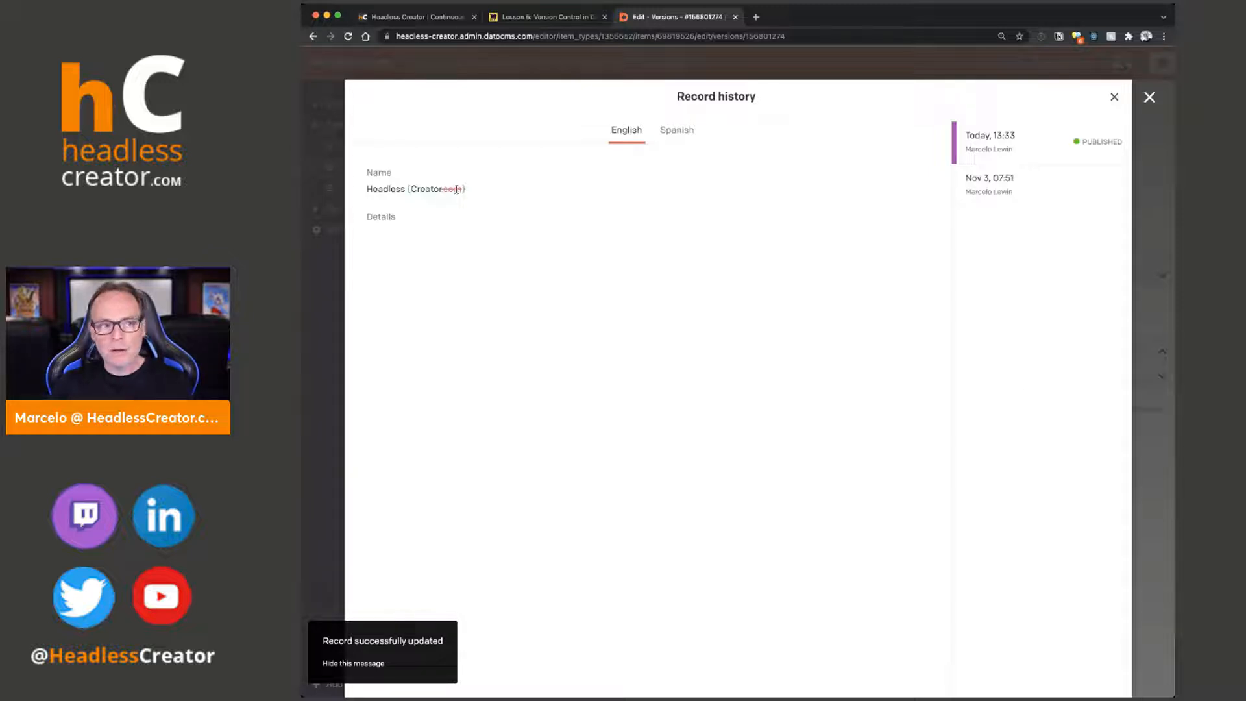
drag(464, 189, 410, 189)
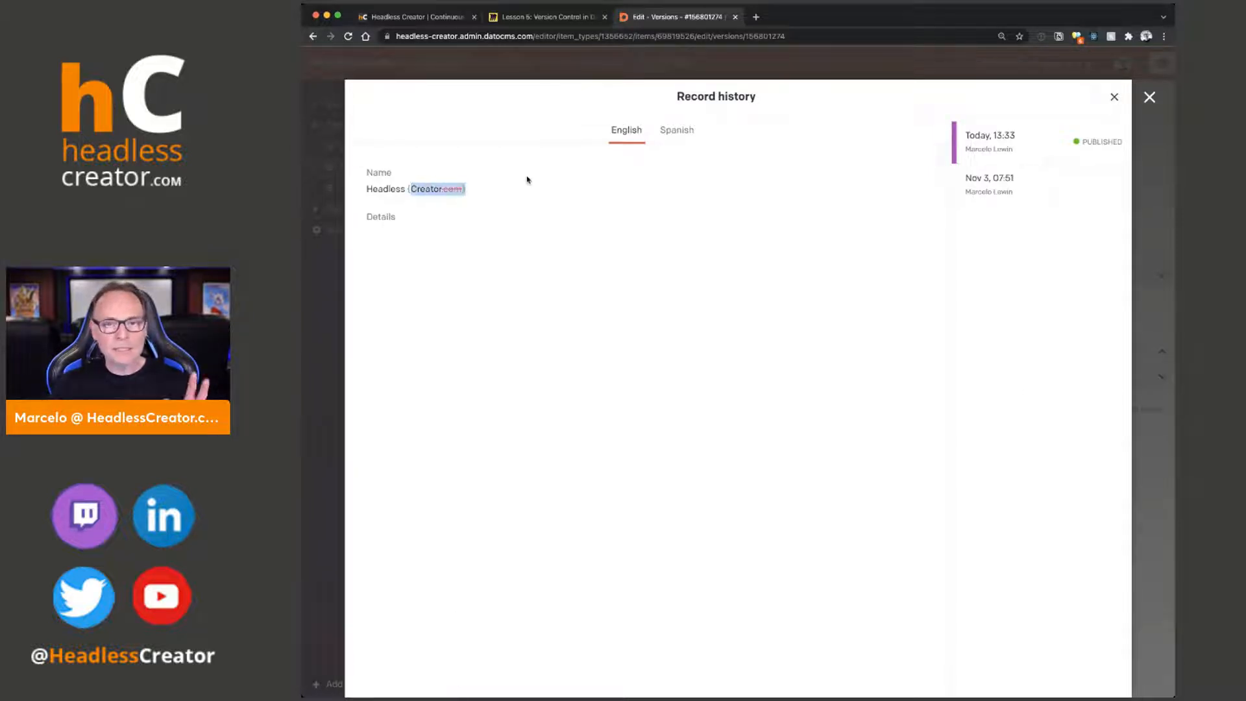
click(577, 192)
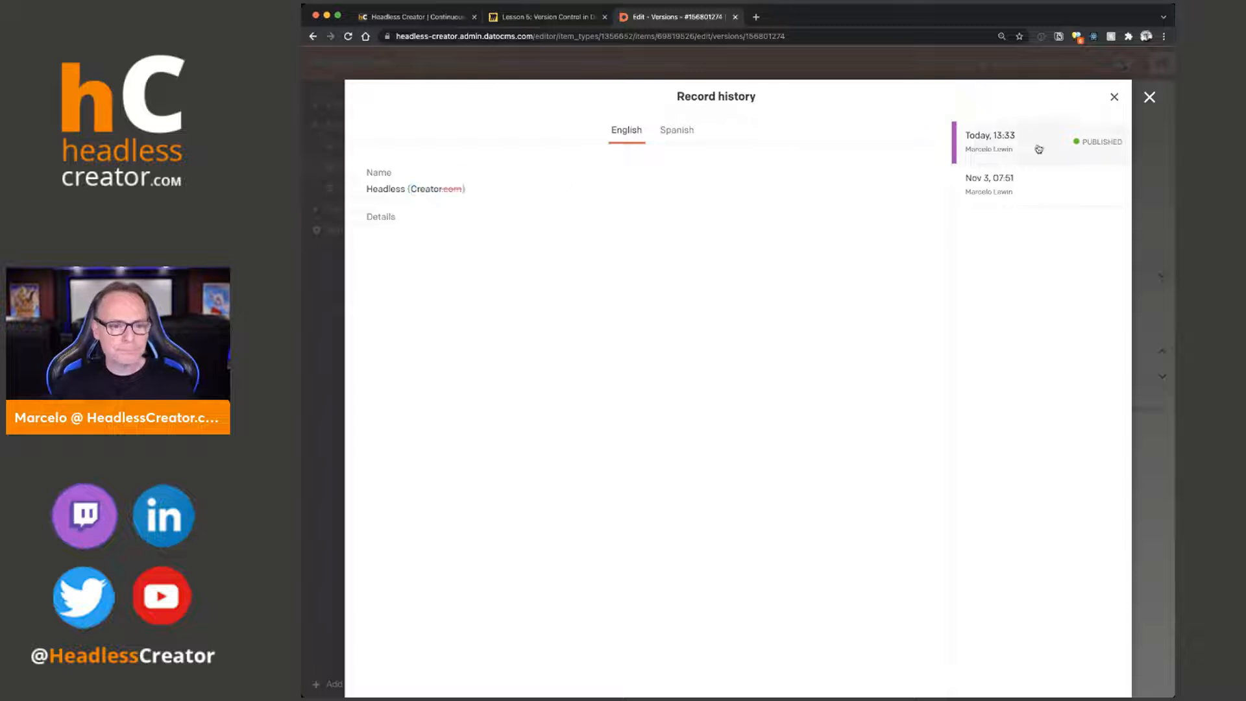
click(990, 185)
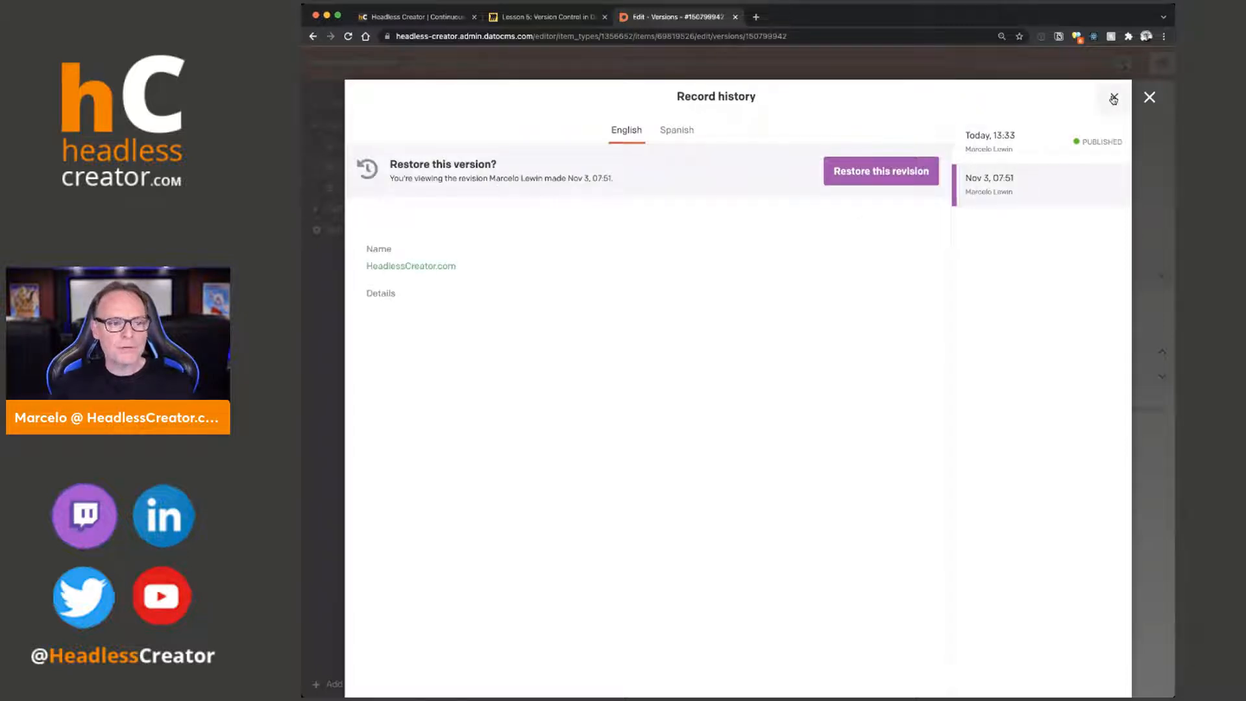
click(681, 132)
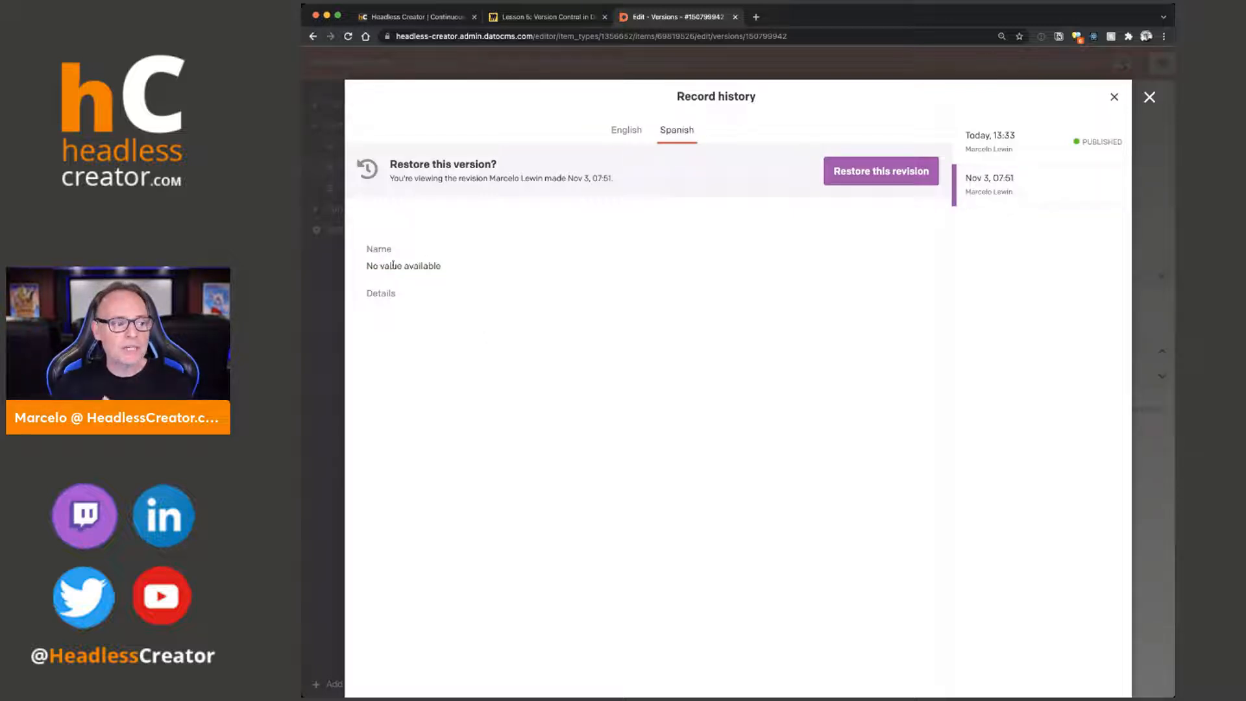
click(980, 145)
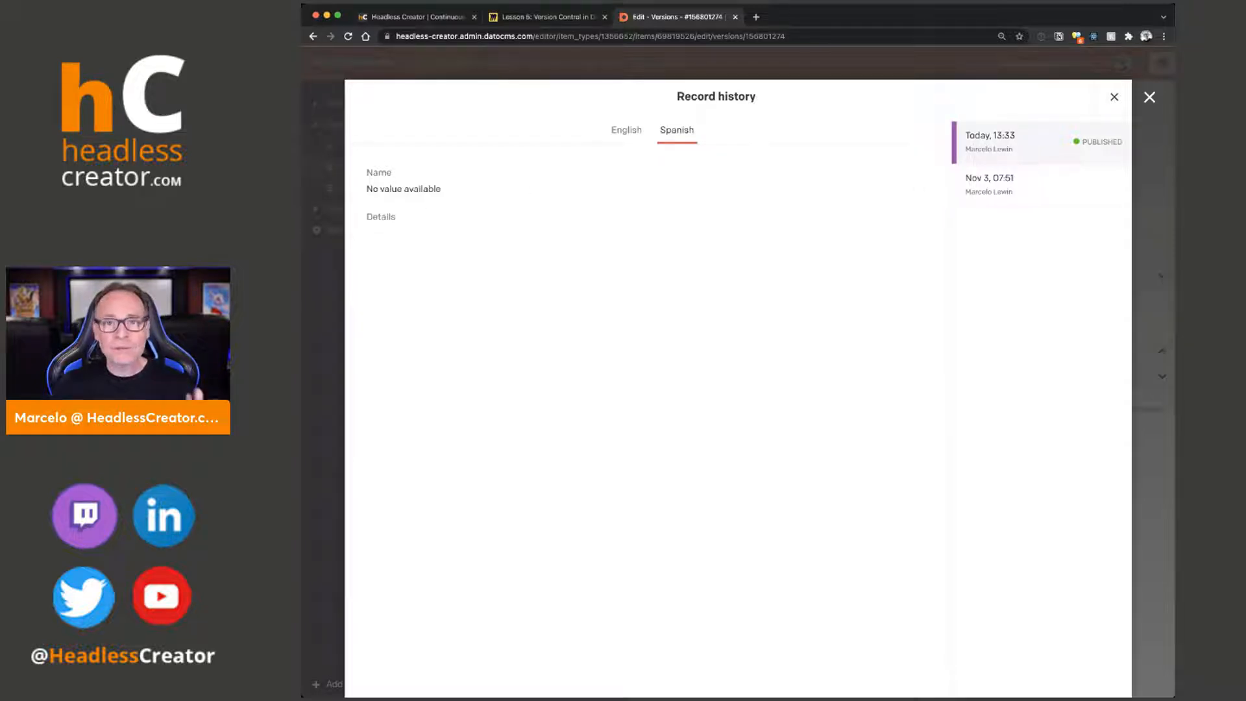
Step: Close the record history, set the company record's Spanish Name to "Headless Creadores" and save the record
click(1115, 97)
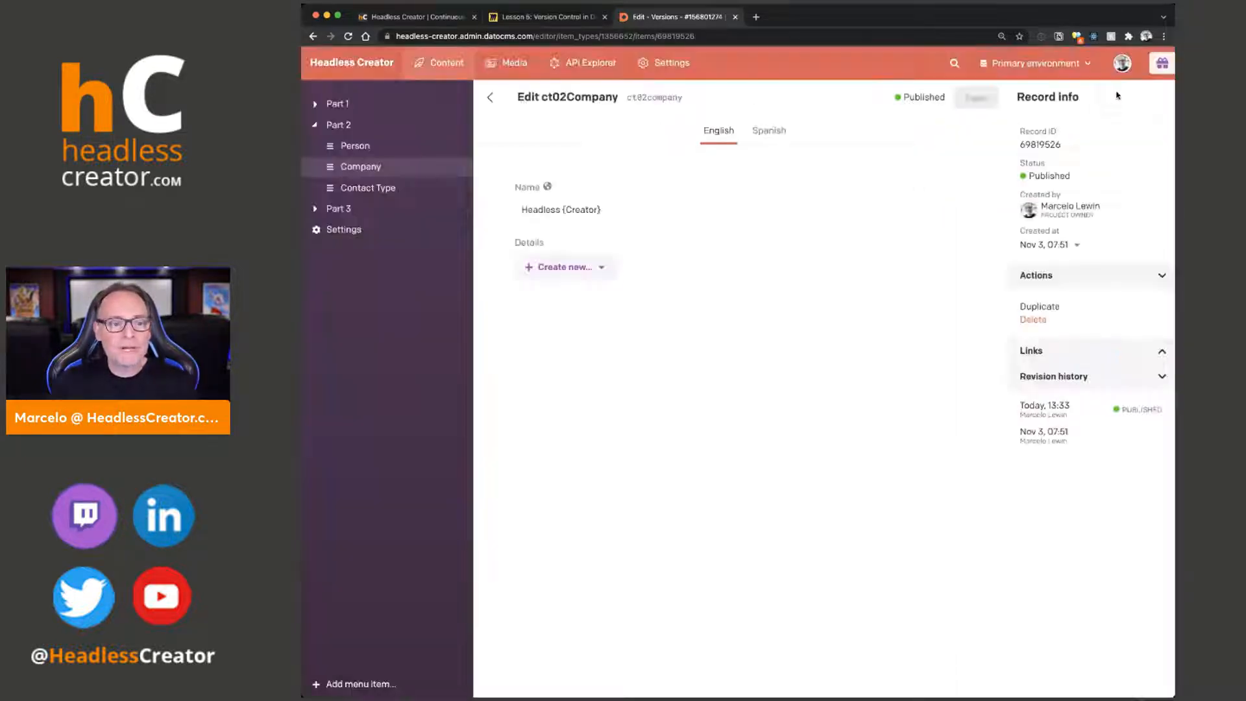
click(771, 138)
click(654, 210)
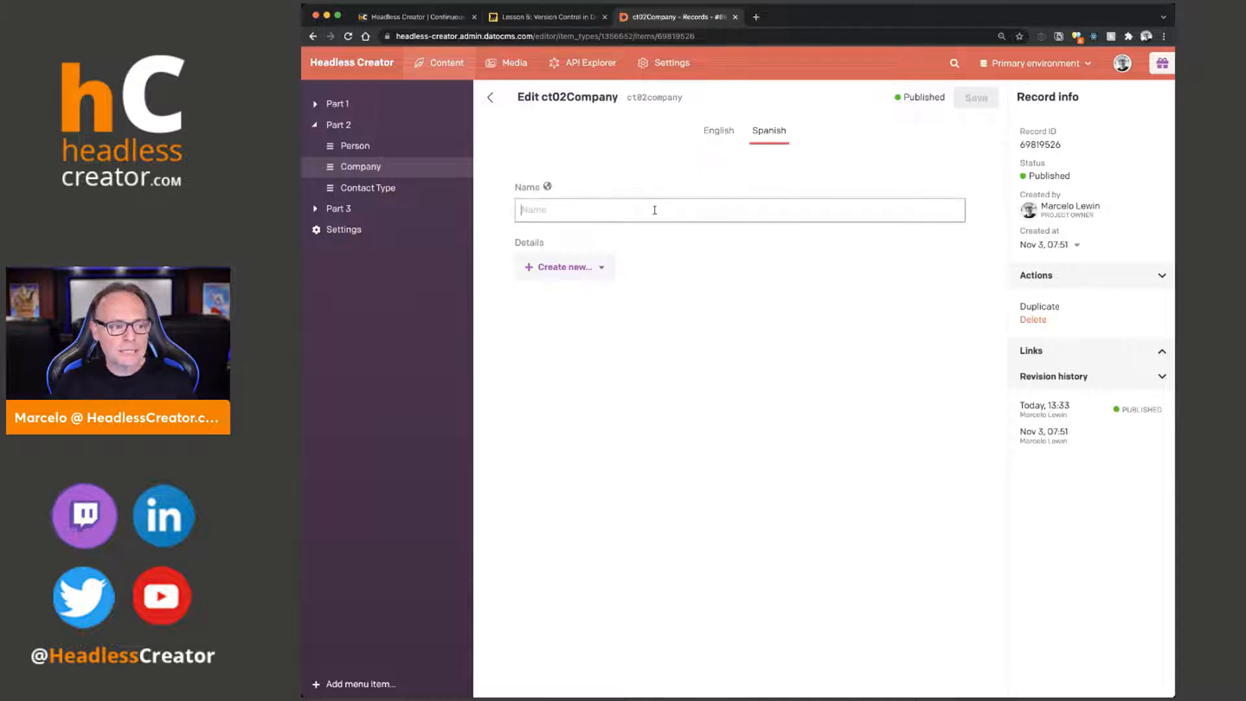
text(Head)
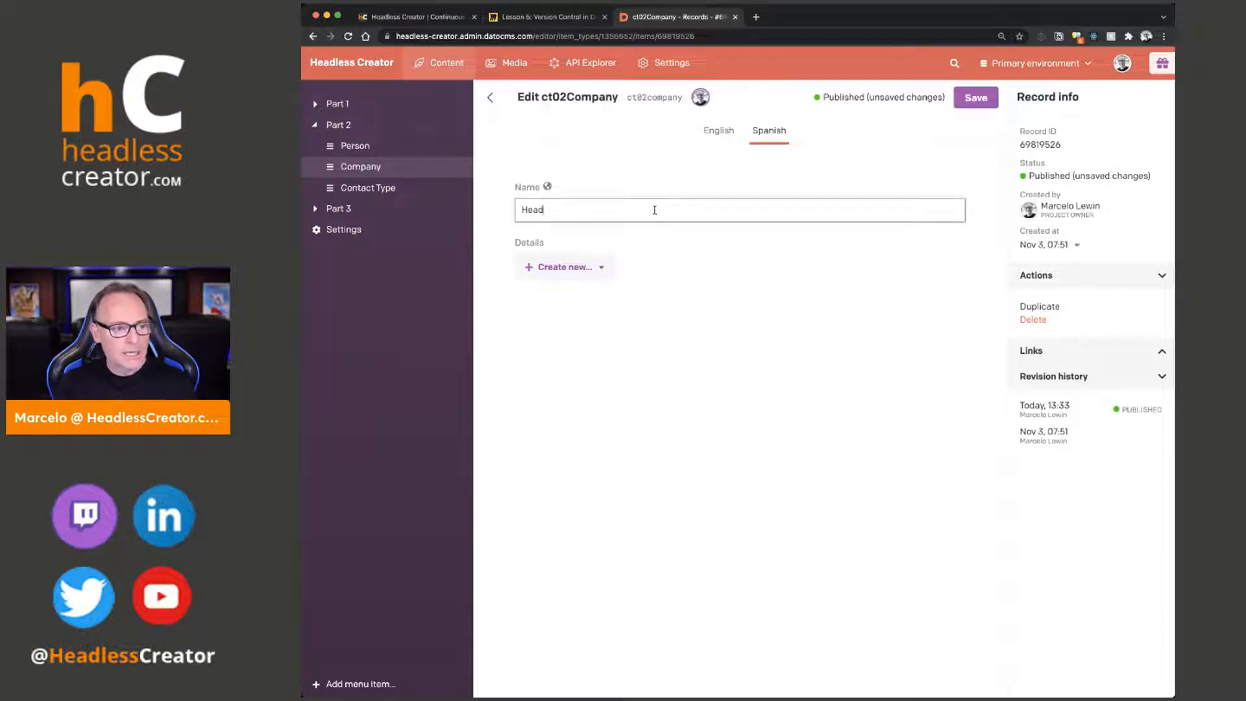
text(less Creadores)
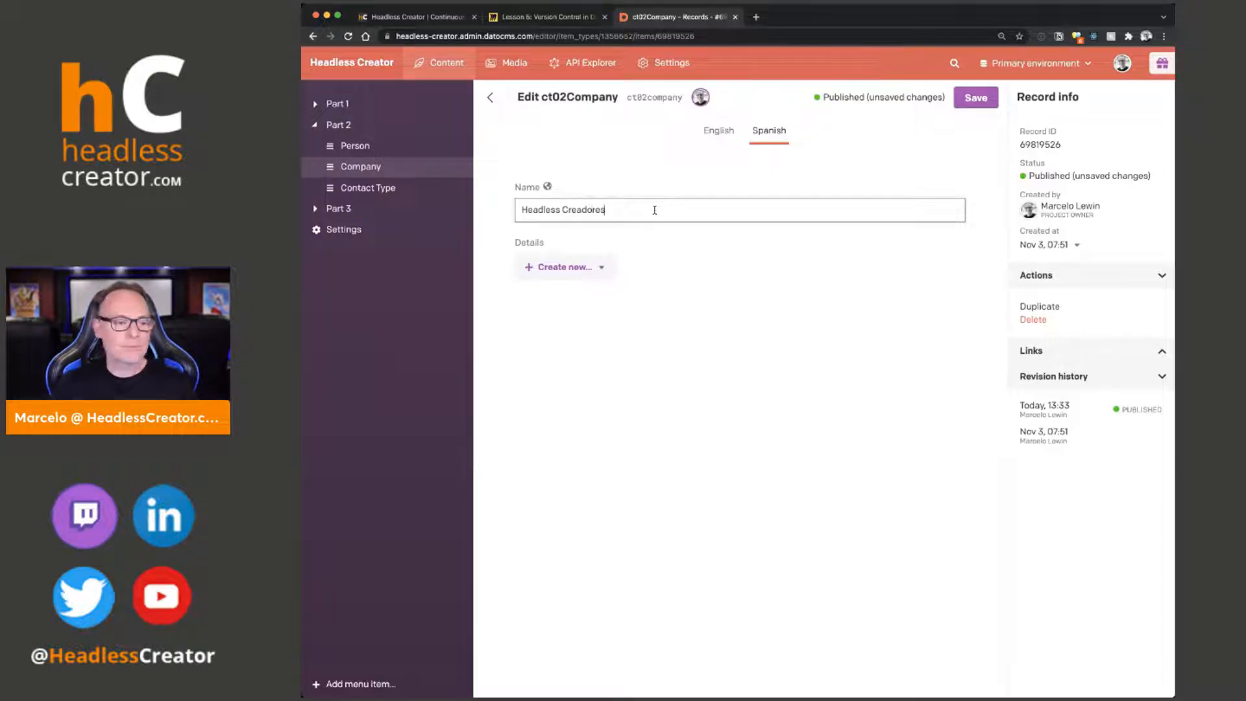
click(993, 107)
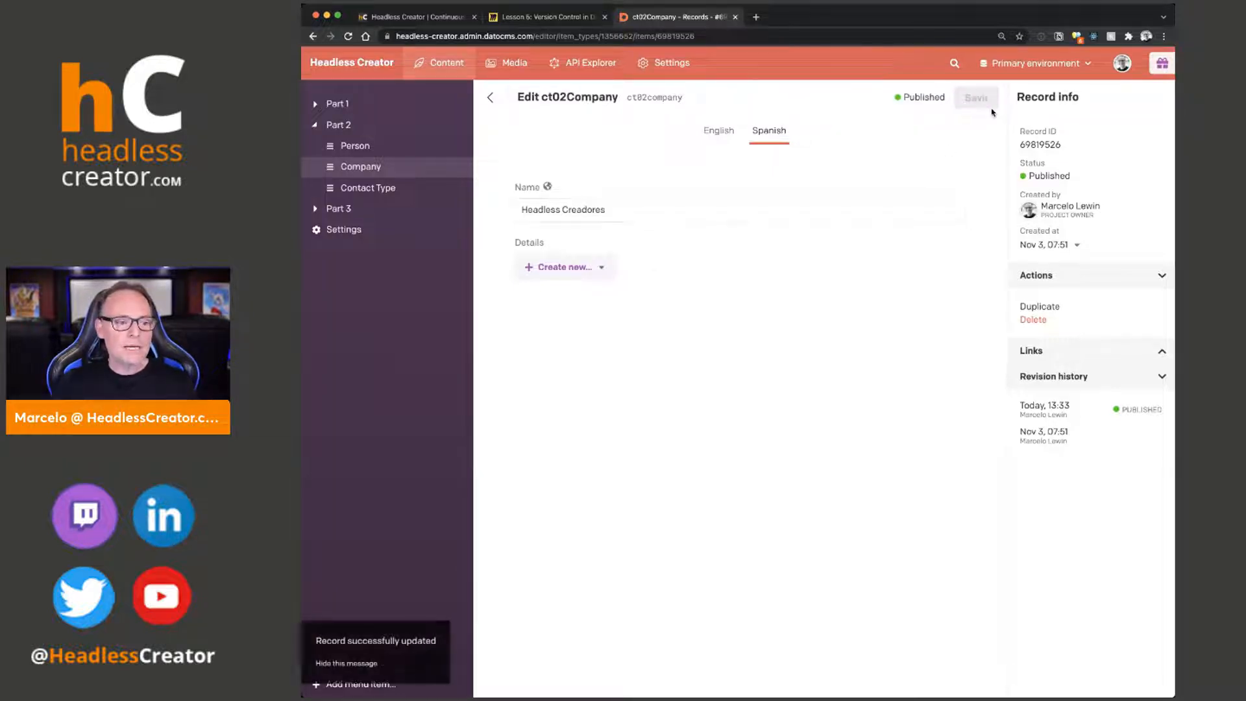
Step: Change the company record's English Name to "Headless { Creator }" and copy the full name
click(719, 130)
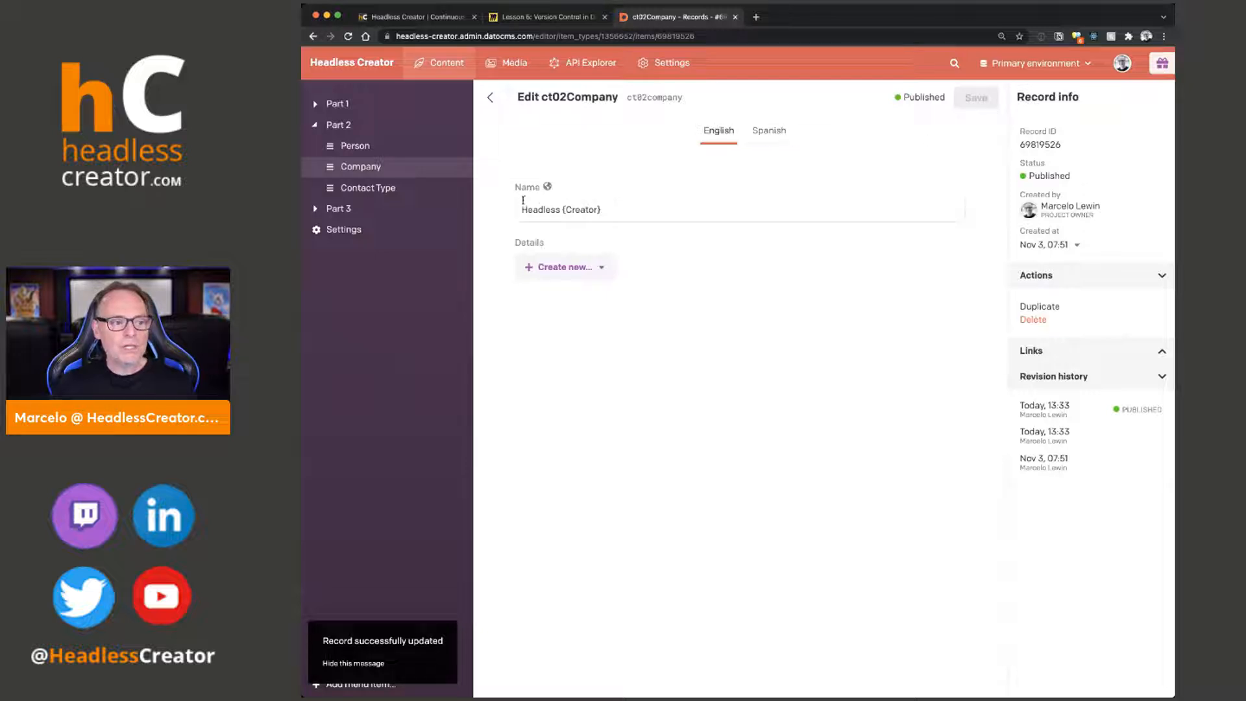
click(567, 210)
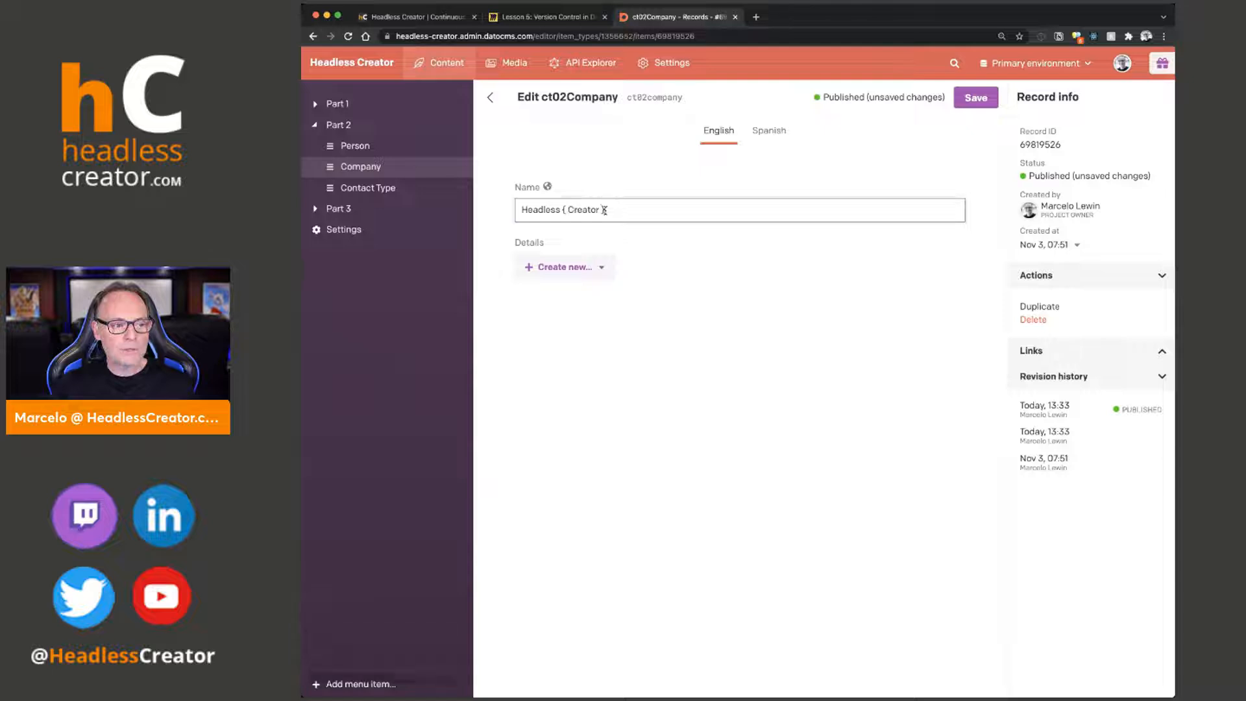
key(super+a)
key(super+c)
Step: Replace the Spanish Name with the copied text, reword it as "Headless { Creadores }" and save the record
click(769, 130)
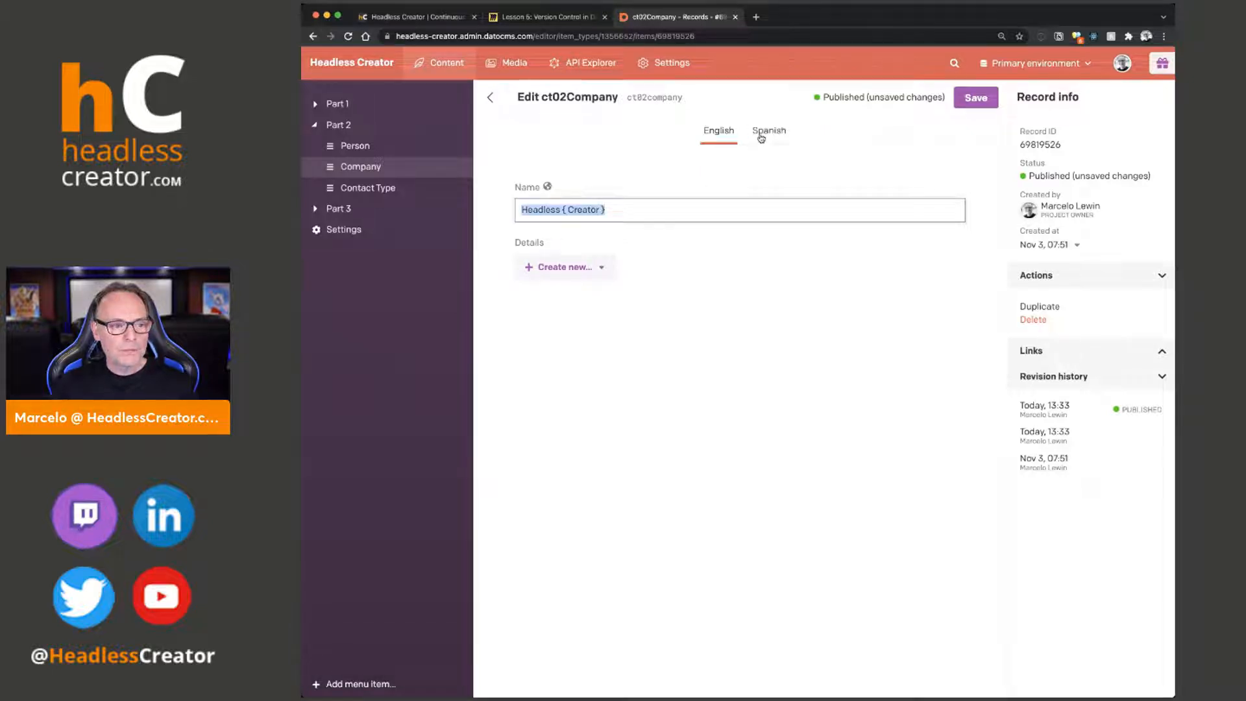
click(602, 211)
triple_click(602, 211)
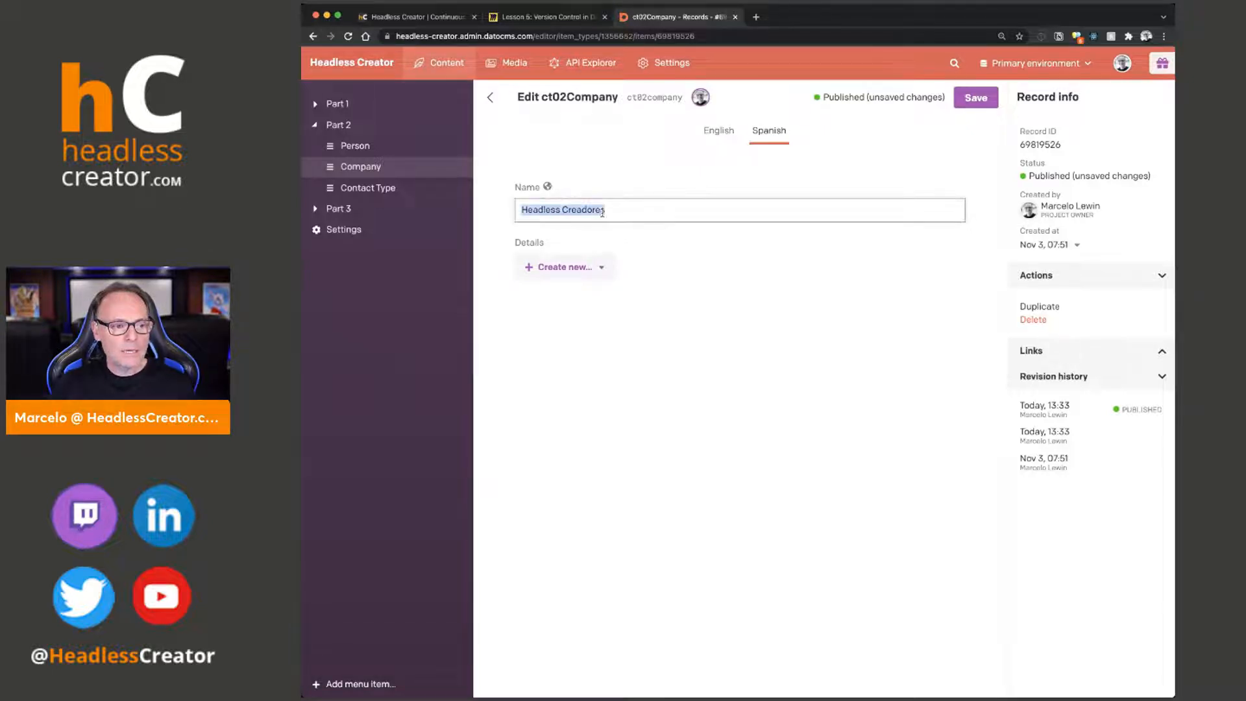
key(super+v)
double_click(591, 210)
text(Creador)
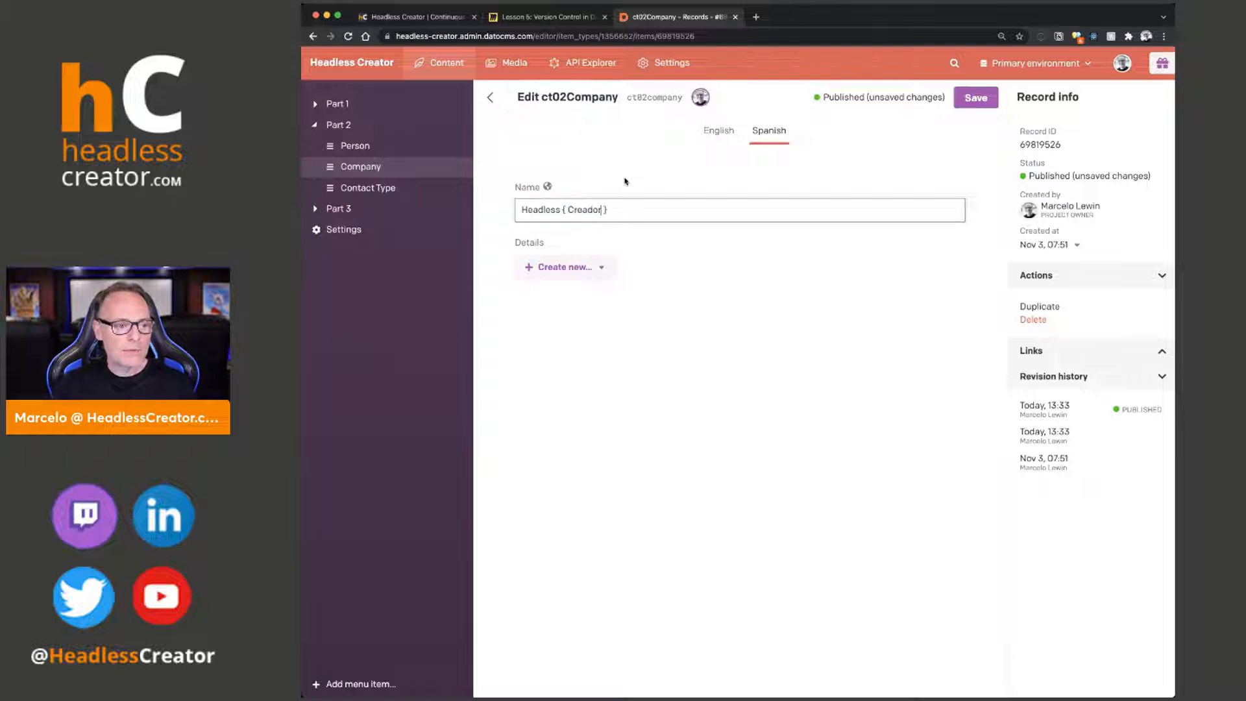
click(975, 97)
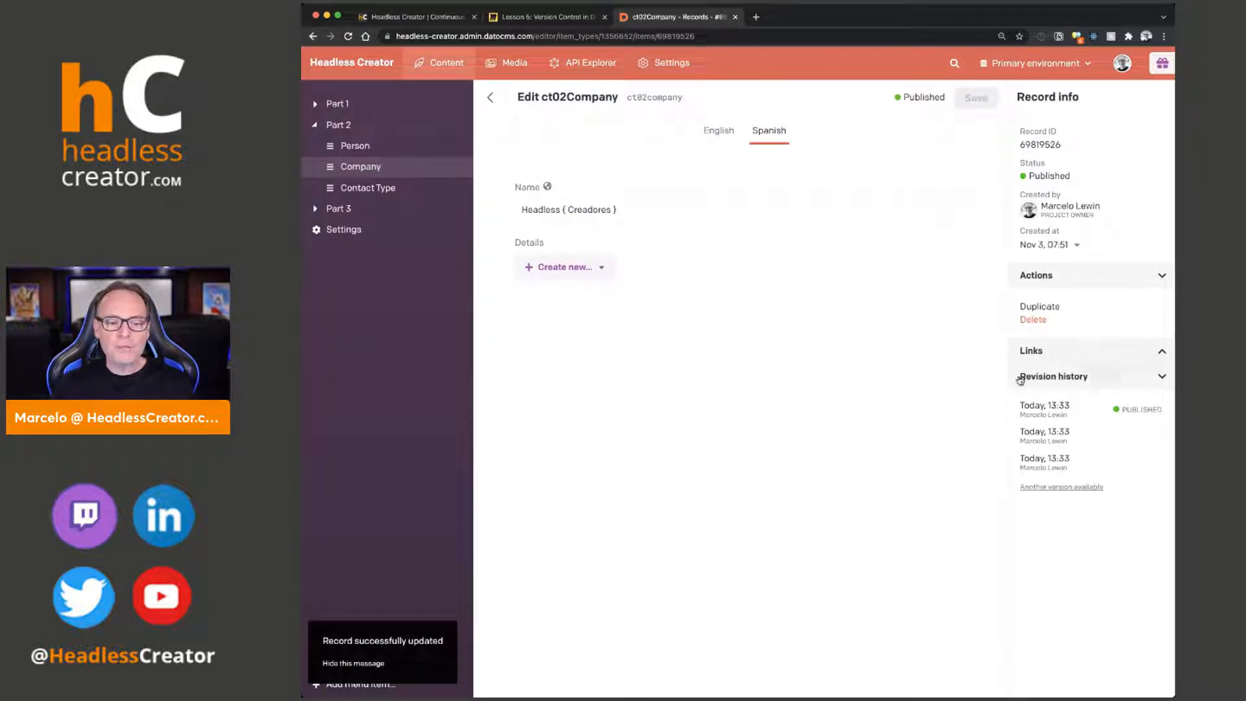
Step: Open the latest revision in the record history and compare the Spanish Name across the three 13:33 revisions
click(1061, 413)
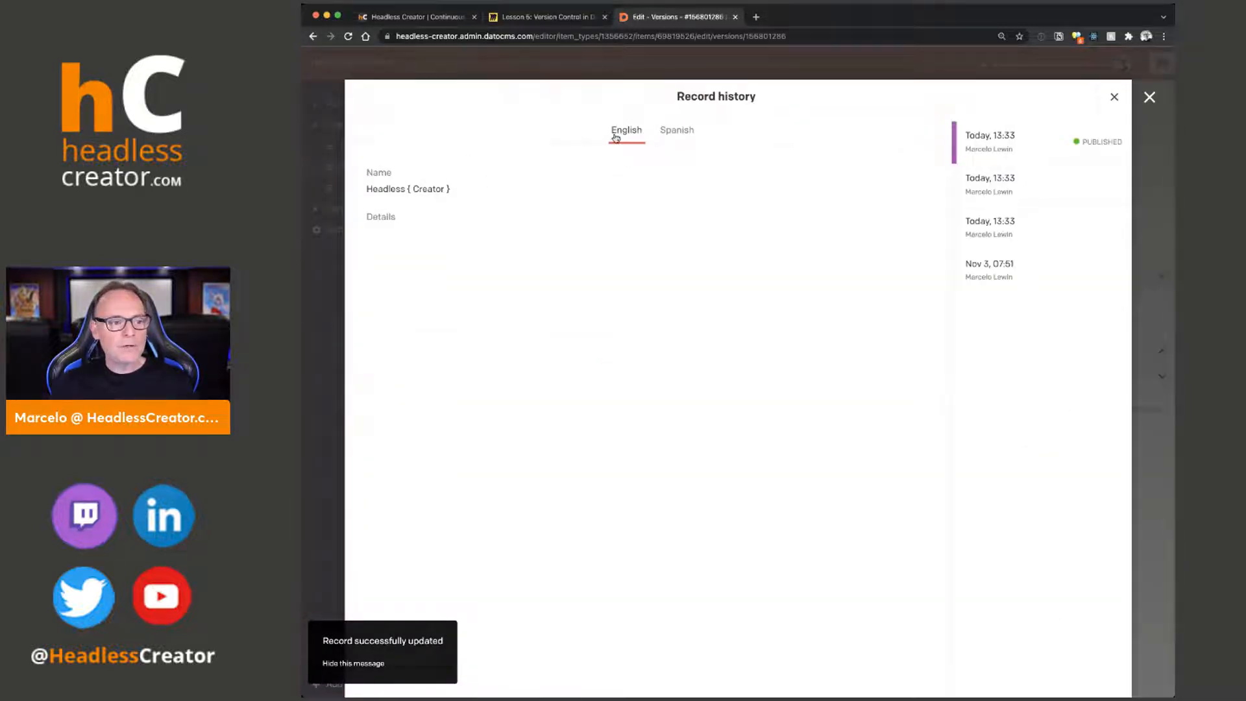
click(675, 131)
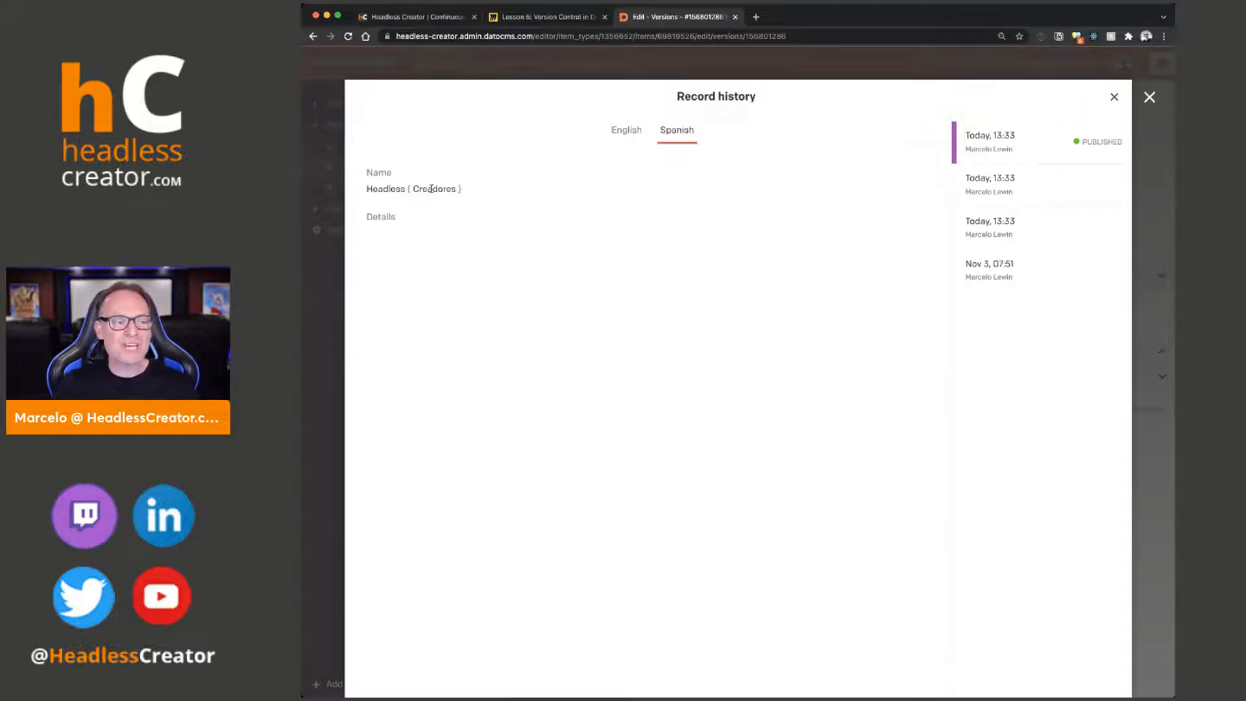
click(1009, 189)
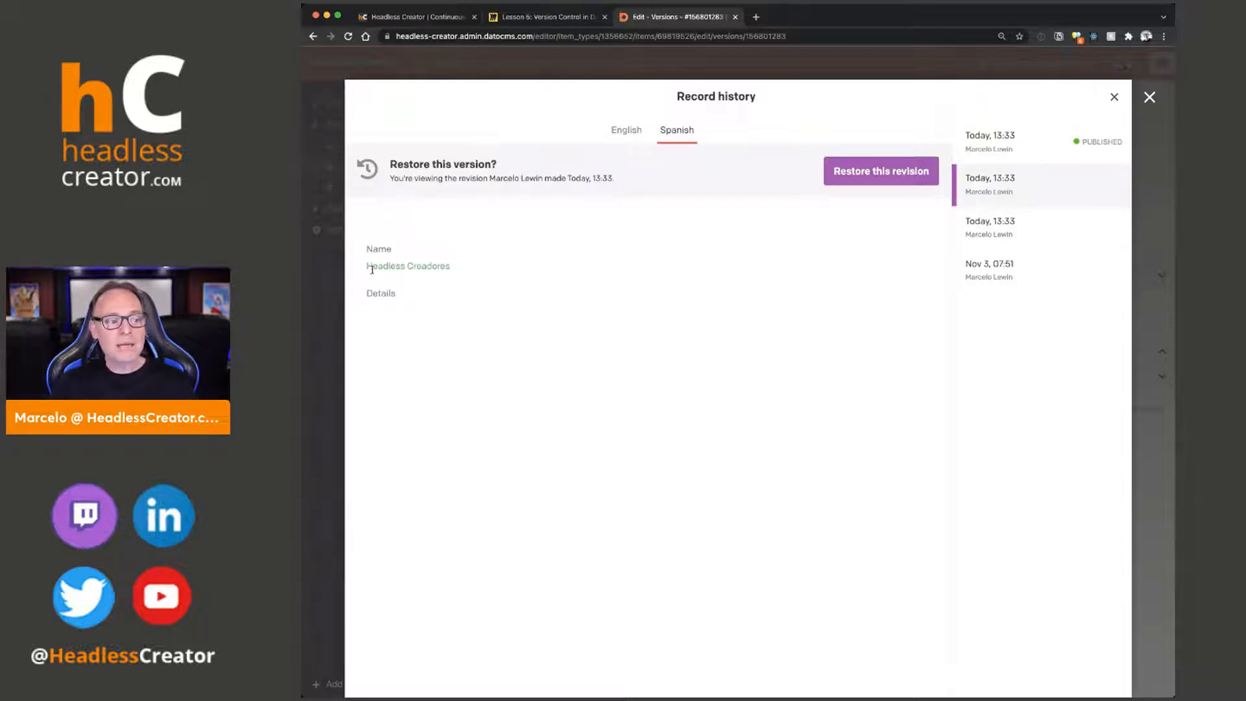
click(1039, 231)
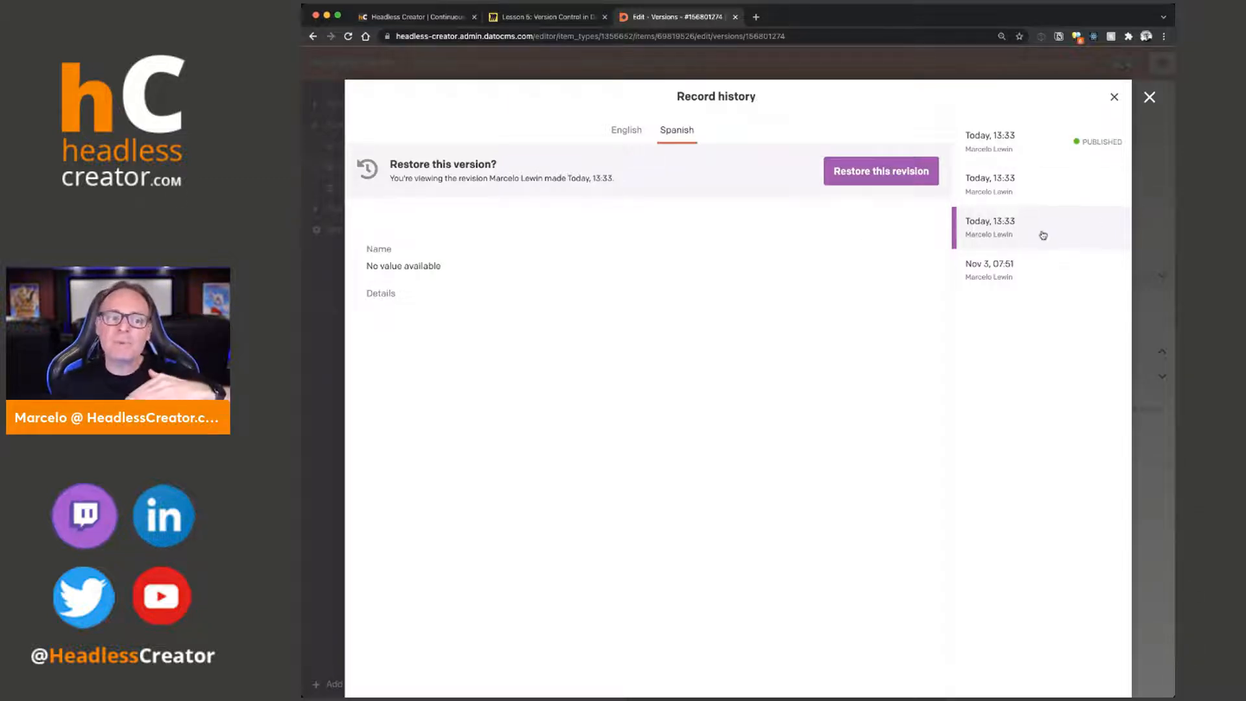
click(1035, 189)
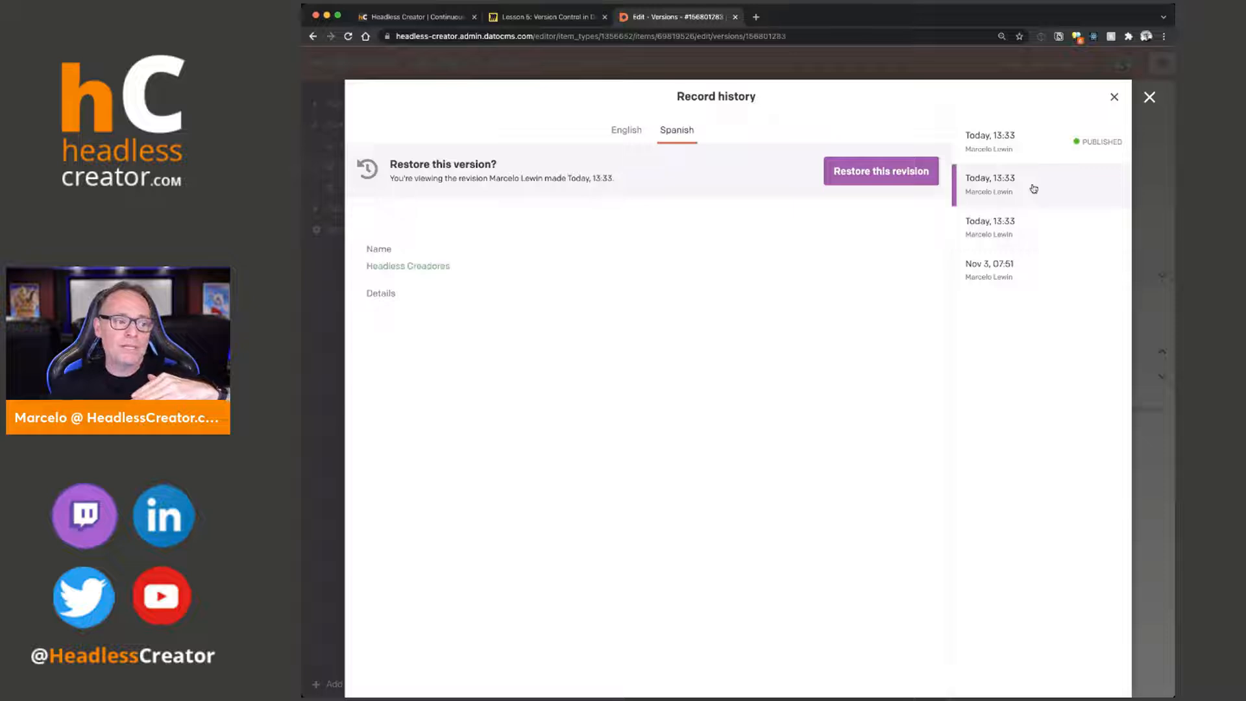
click(1022, 148)
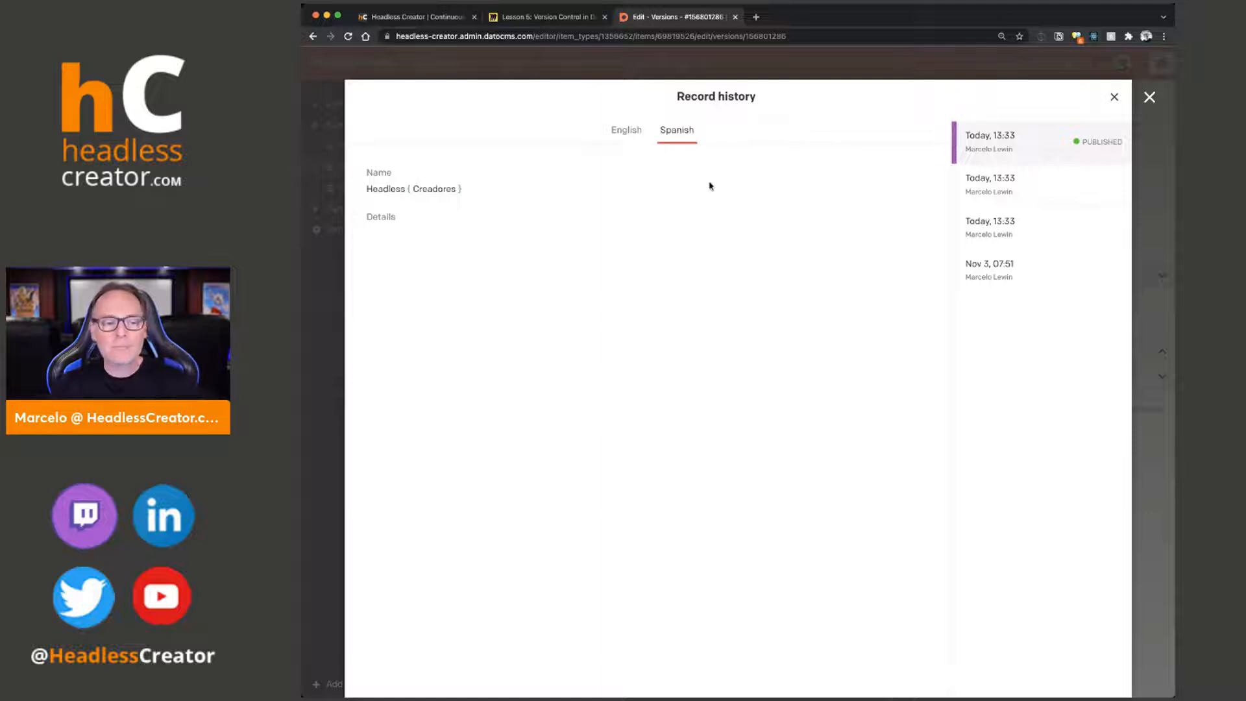
Step: Compare the English Name across the three 13:33 revisions, and close the record history
click(622, 135)
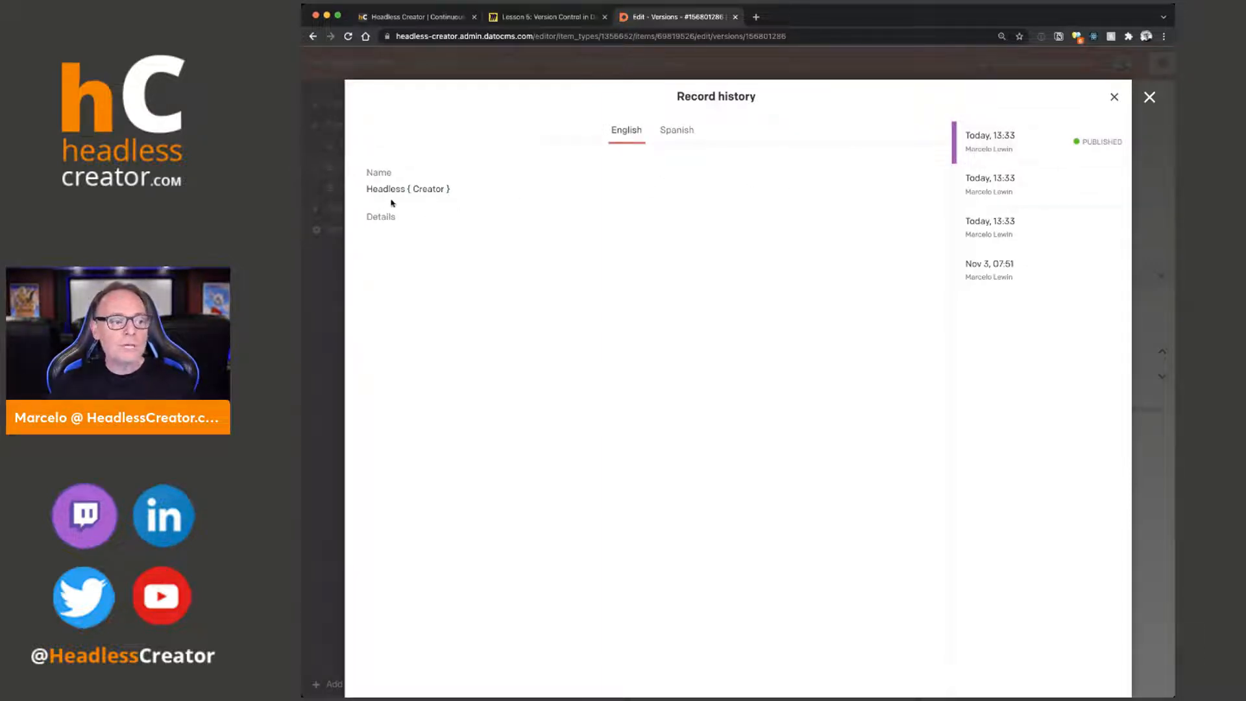
click(1029, 193)
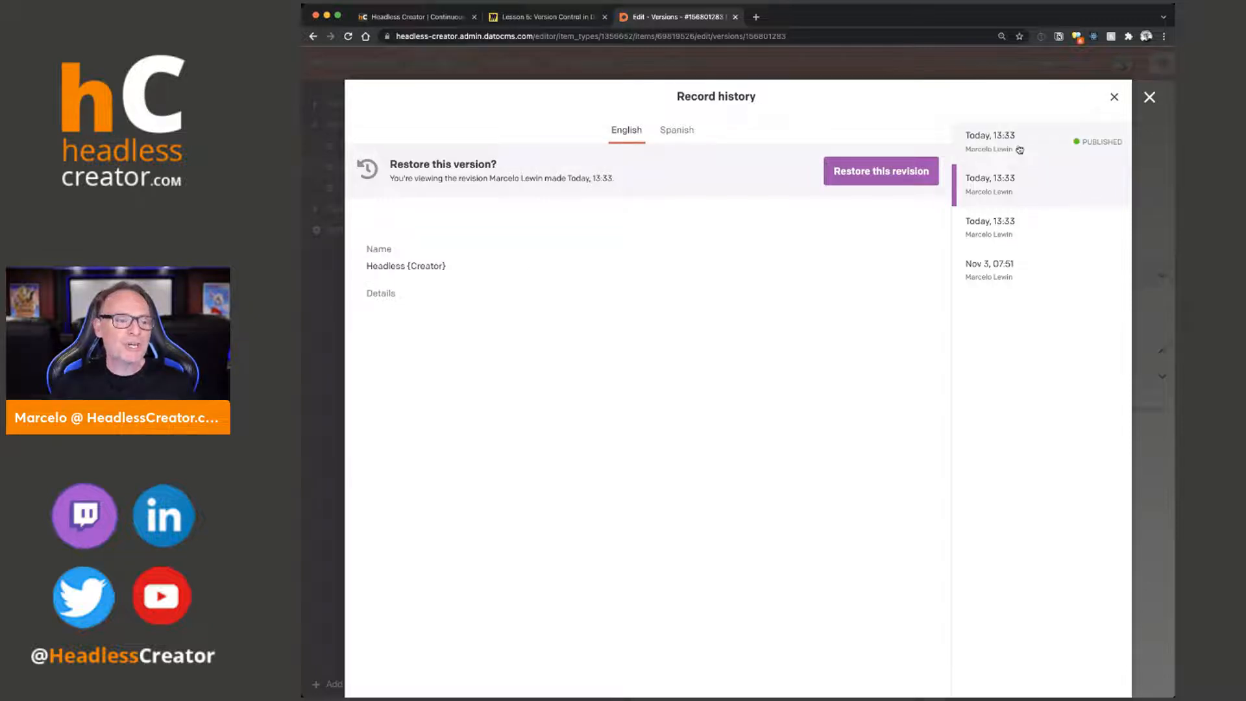
click(1030, 240)
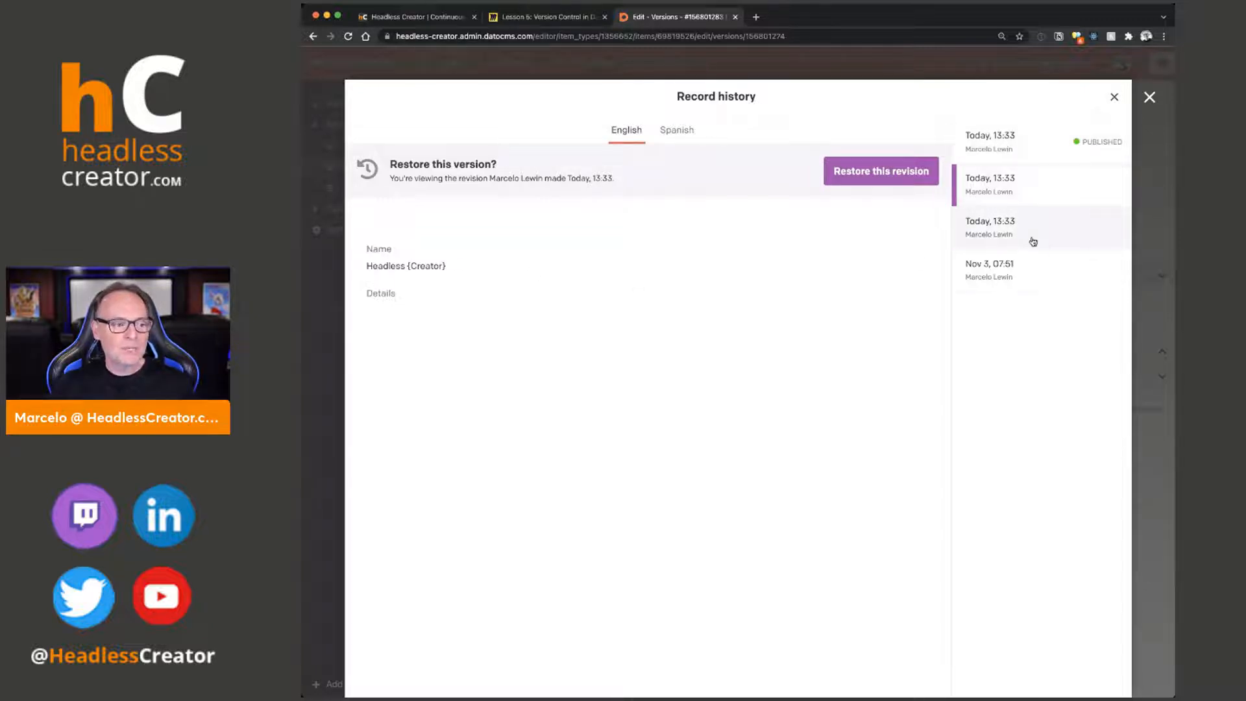
click(1026, 189)
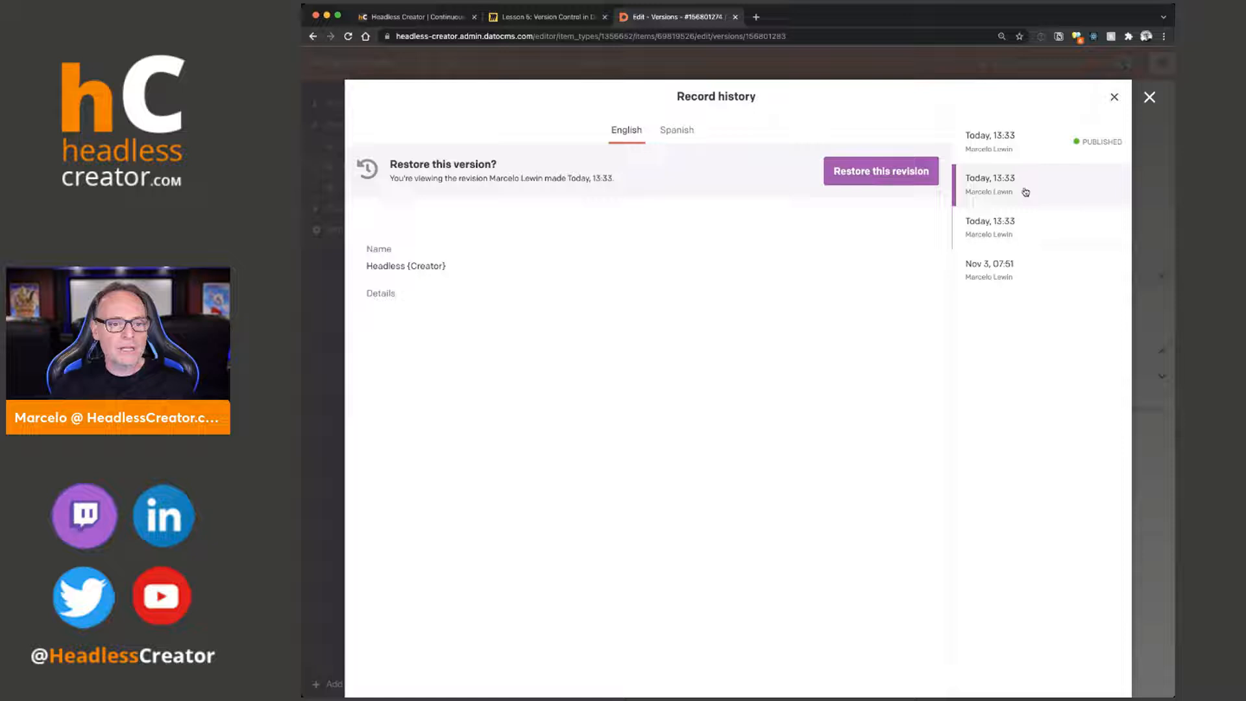
click(1016, 144)
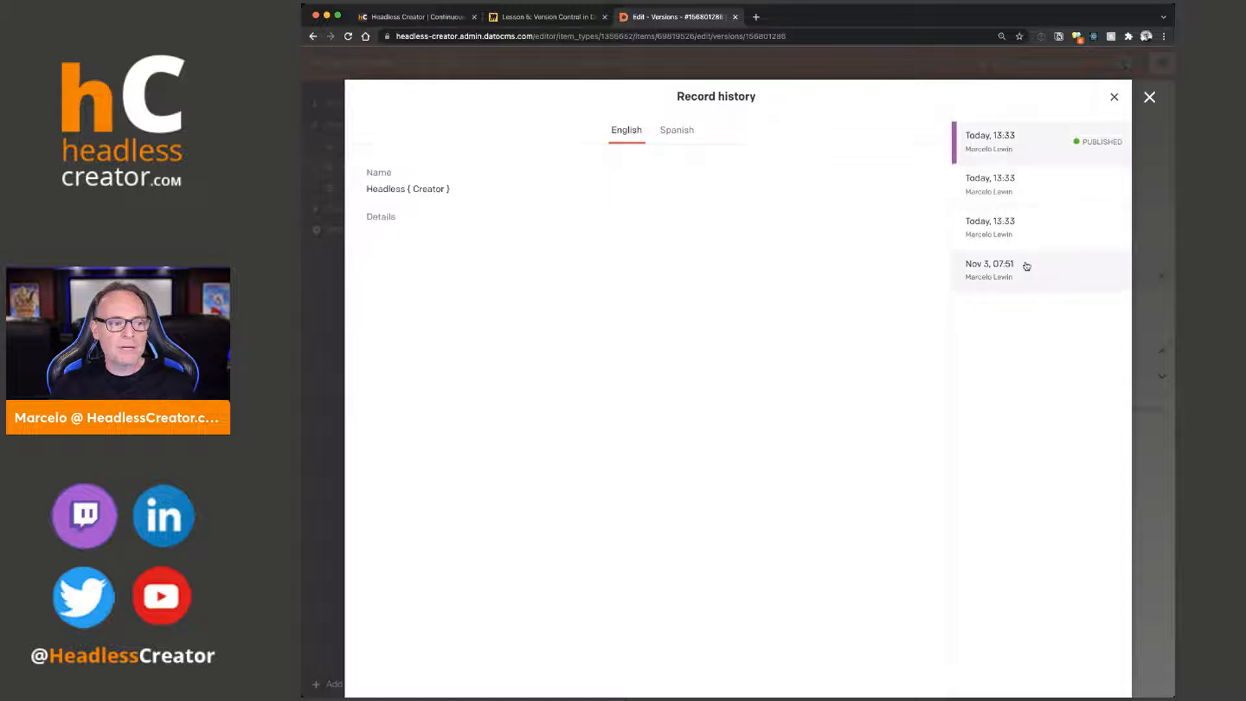
click(1114, 98)
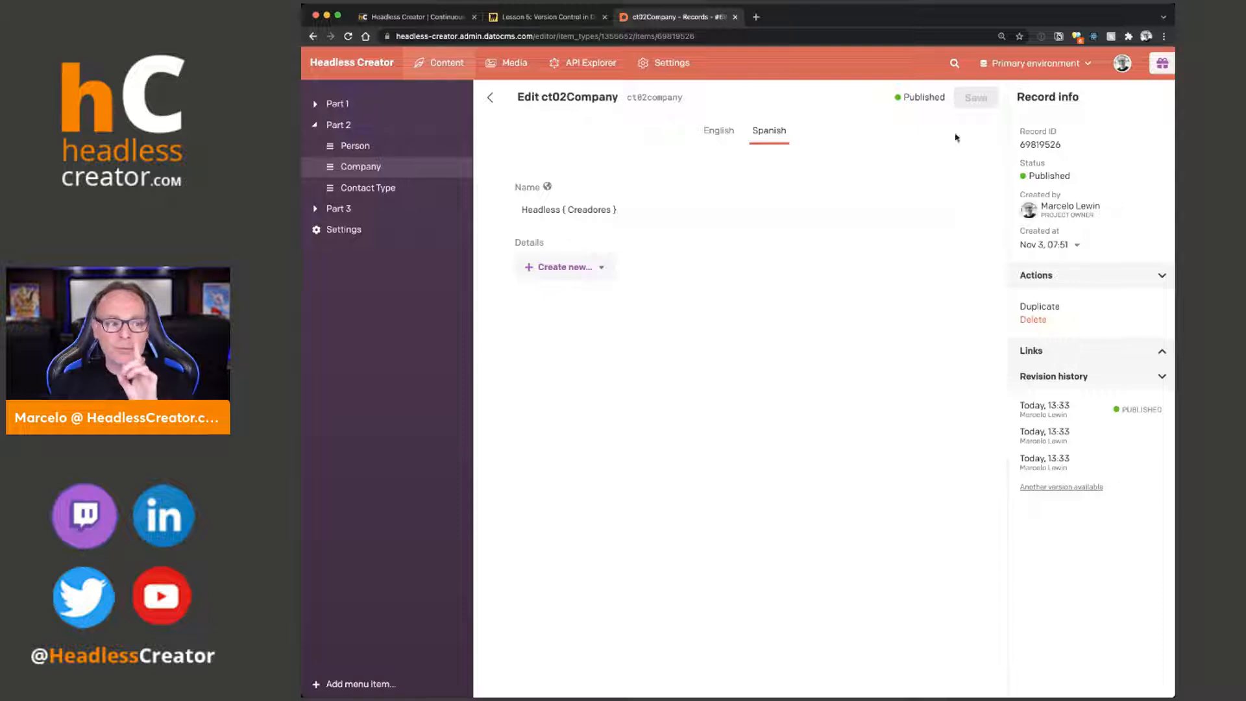
Step: Change the company record's English Name to "Headless { Creators }"
click(717, 131)
click(647, 209)
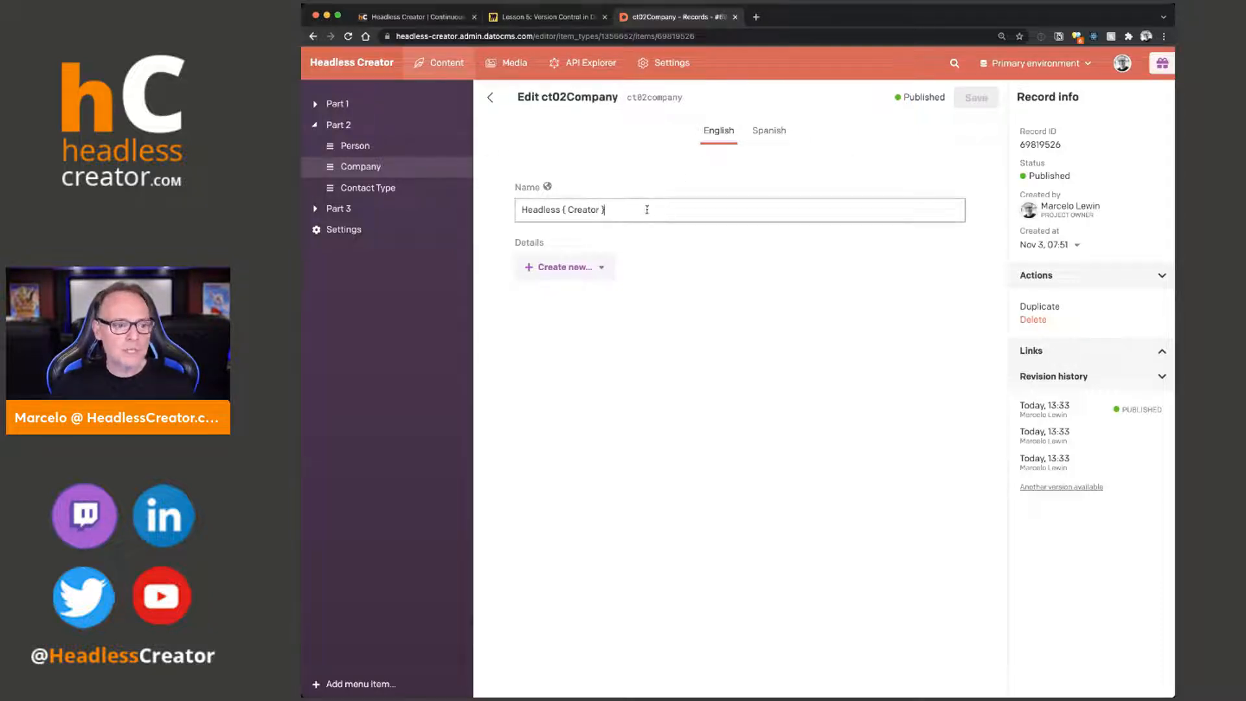
text(s)
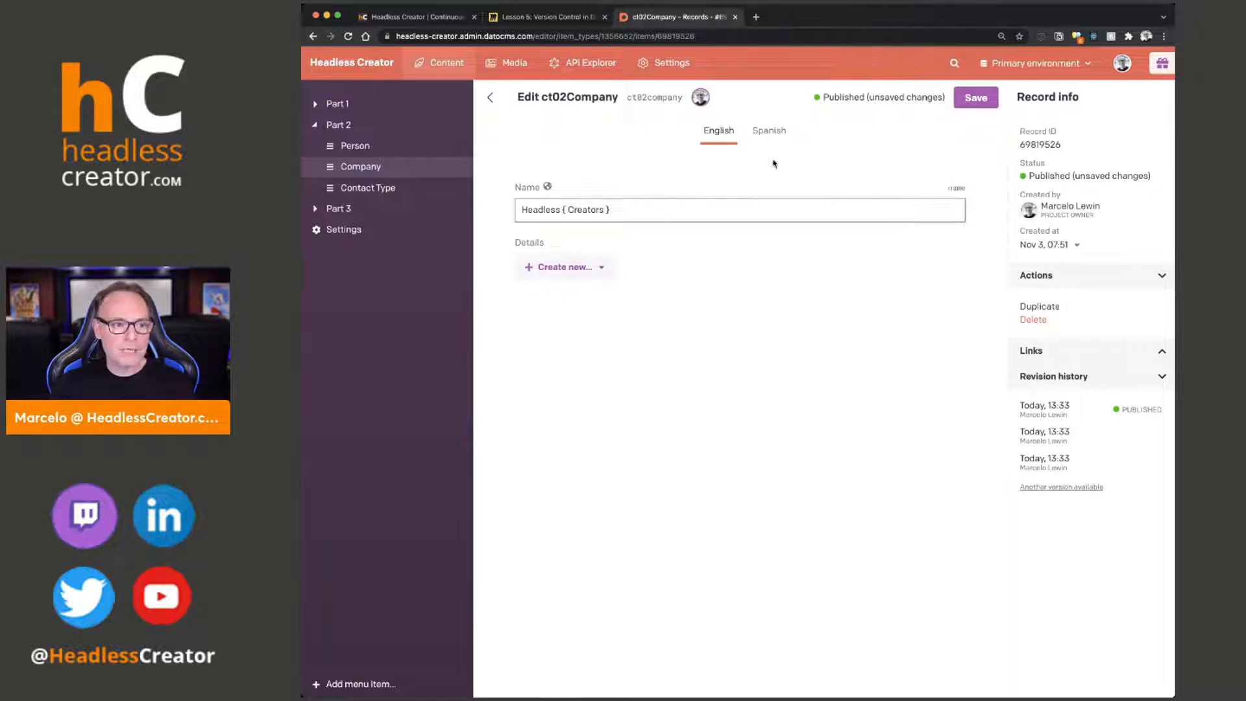
click(769, 131)
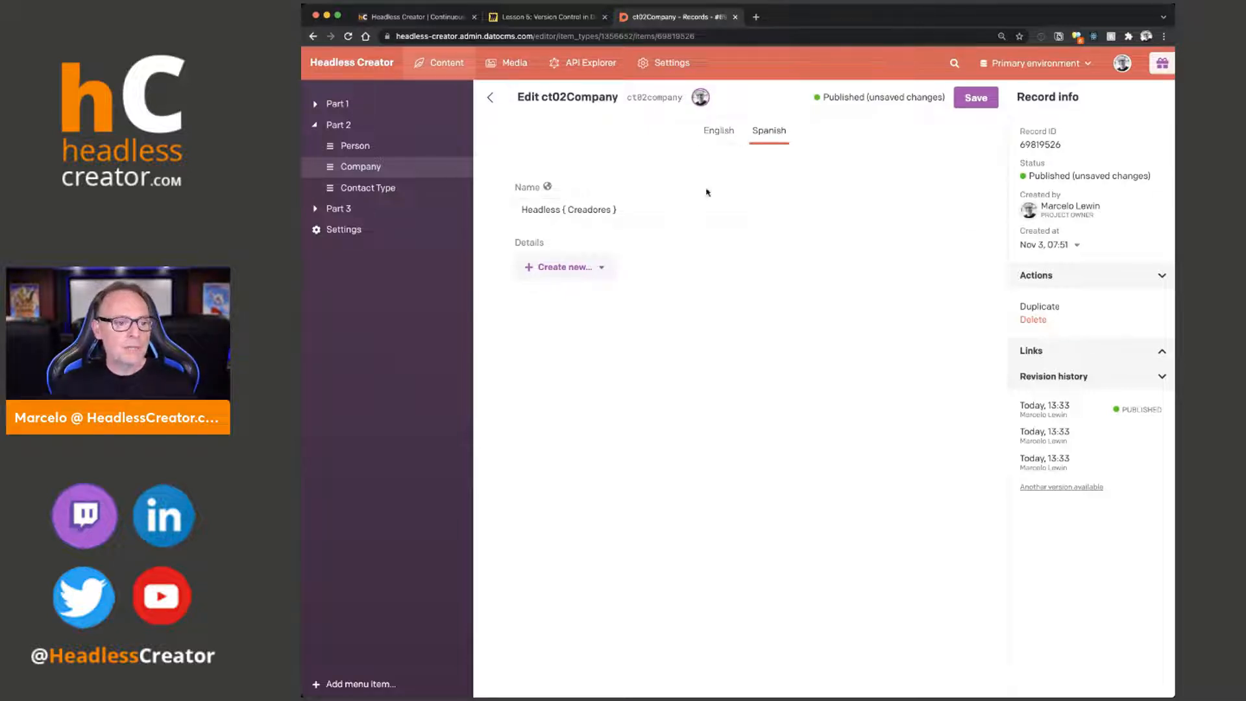
click(609, 211)
key(BackSpace)
key(BackSpace)
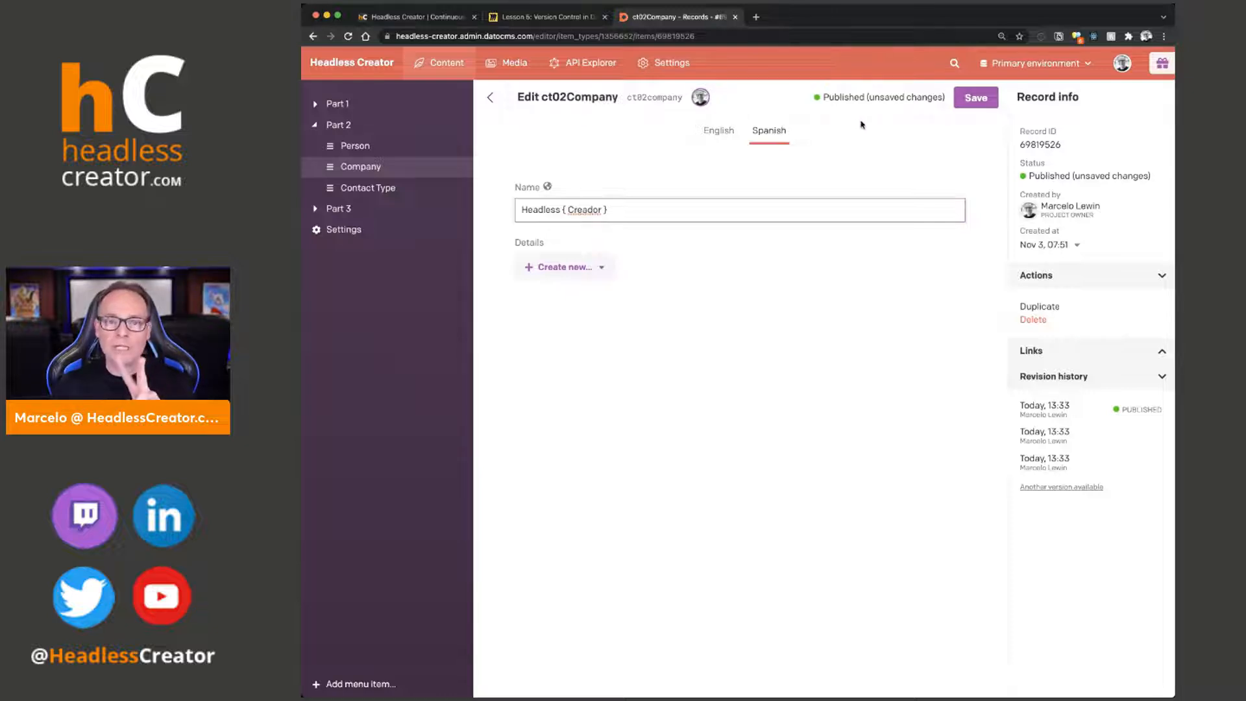
click(976, 97)
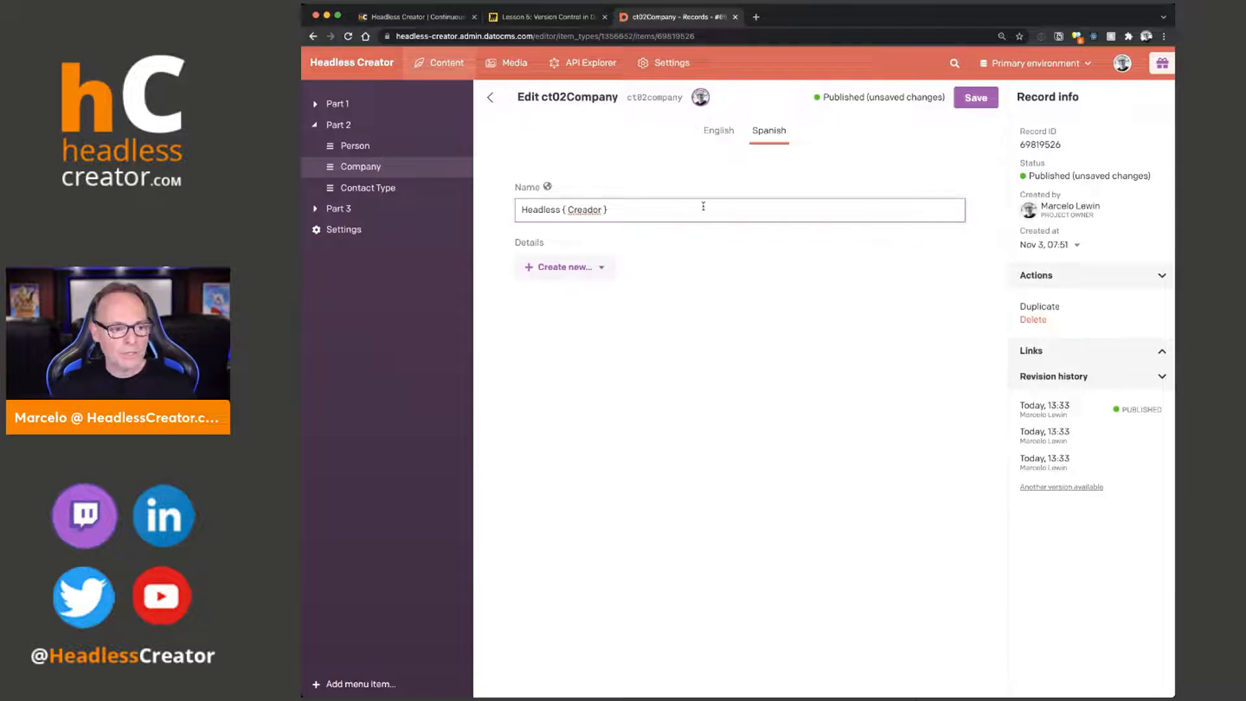
text(es)
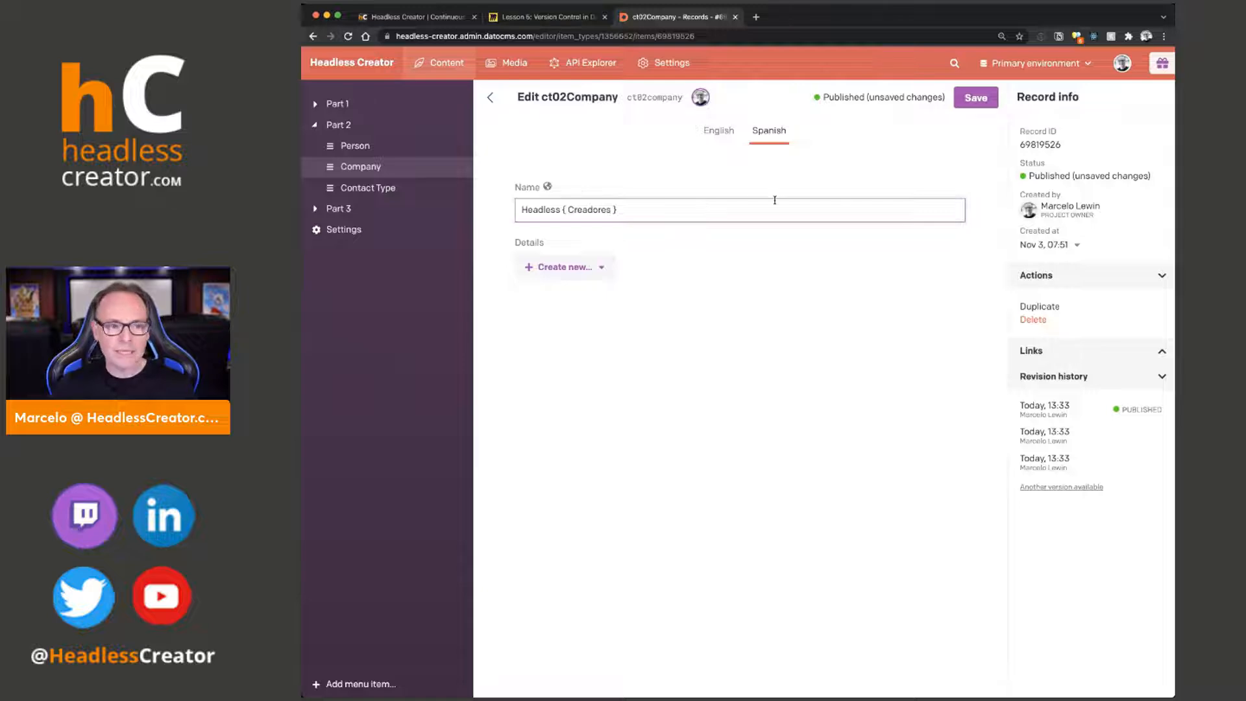
Step: Save the company record and compare the English and Spanish Names of its new revision with the preceding 13:33 revision
click(977, 99)
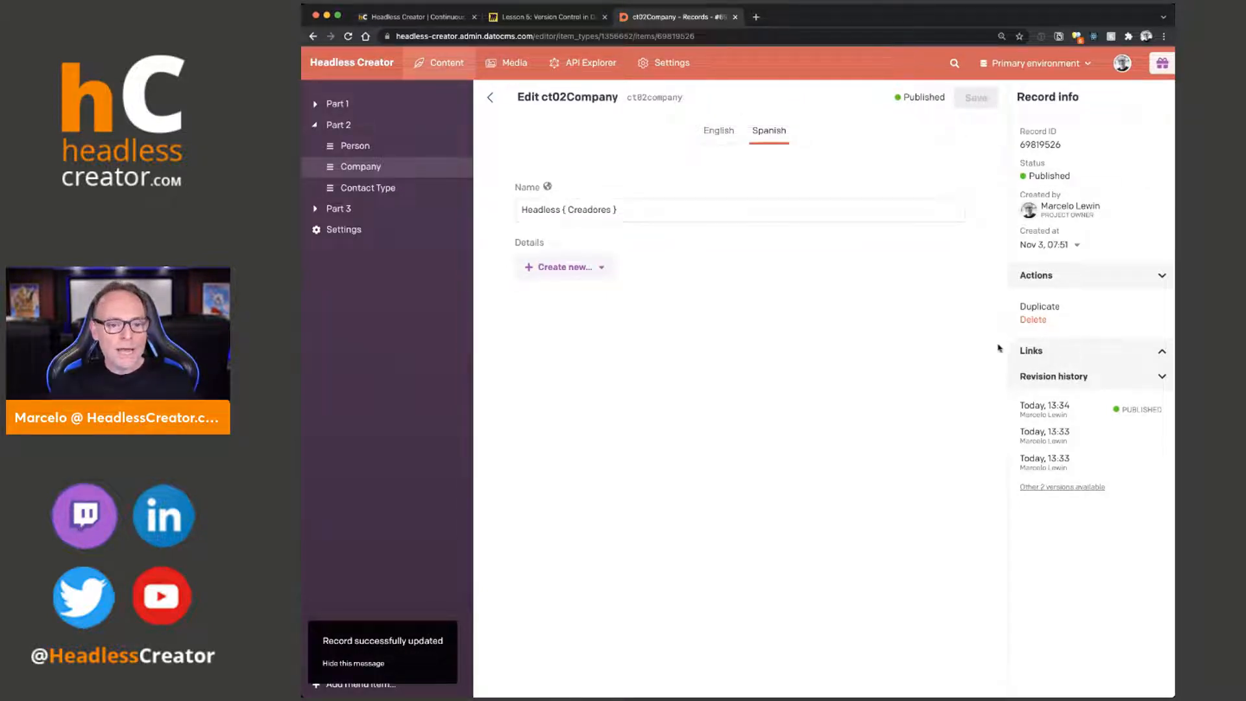
click(1044, 407)
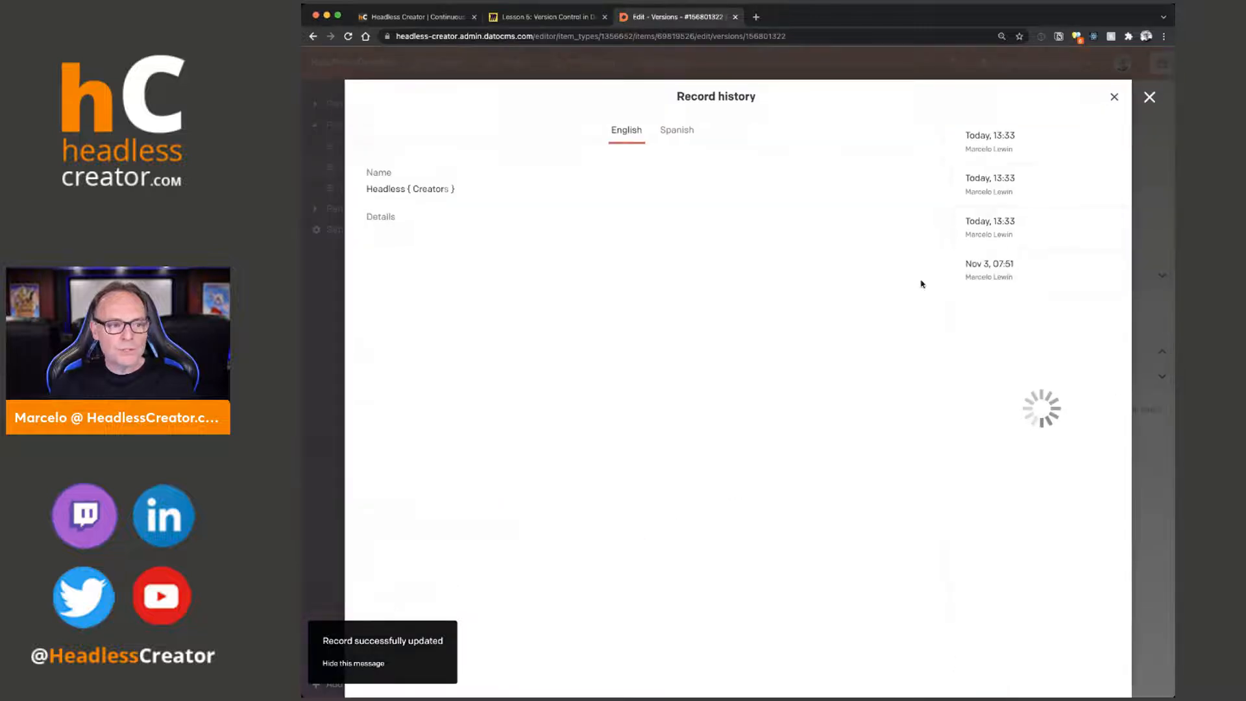
click(676, 131)
click(627, 132)
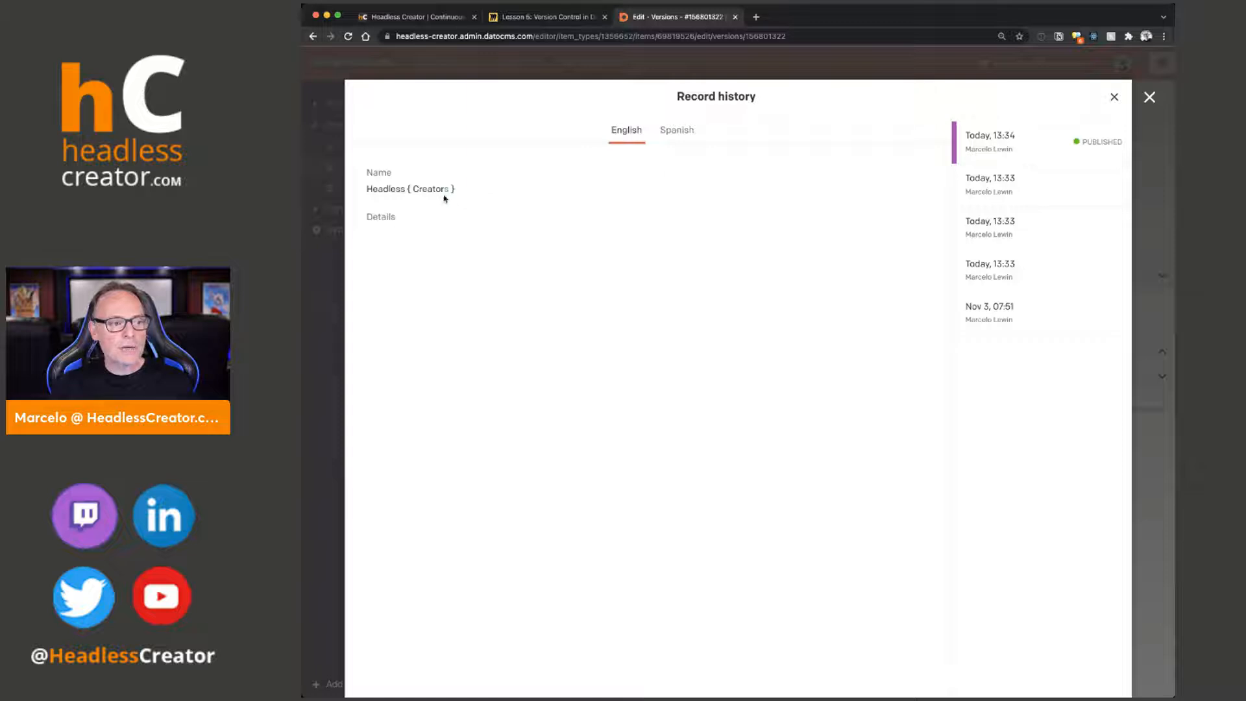
click(1006, 192)
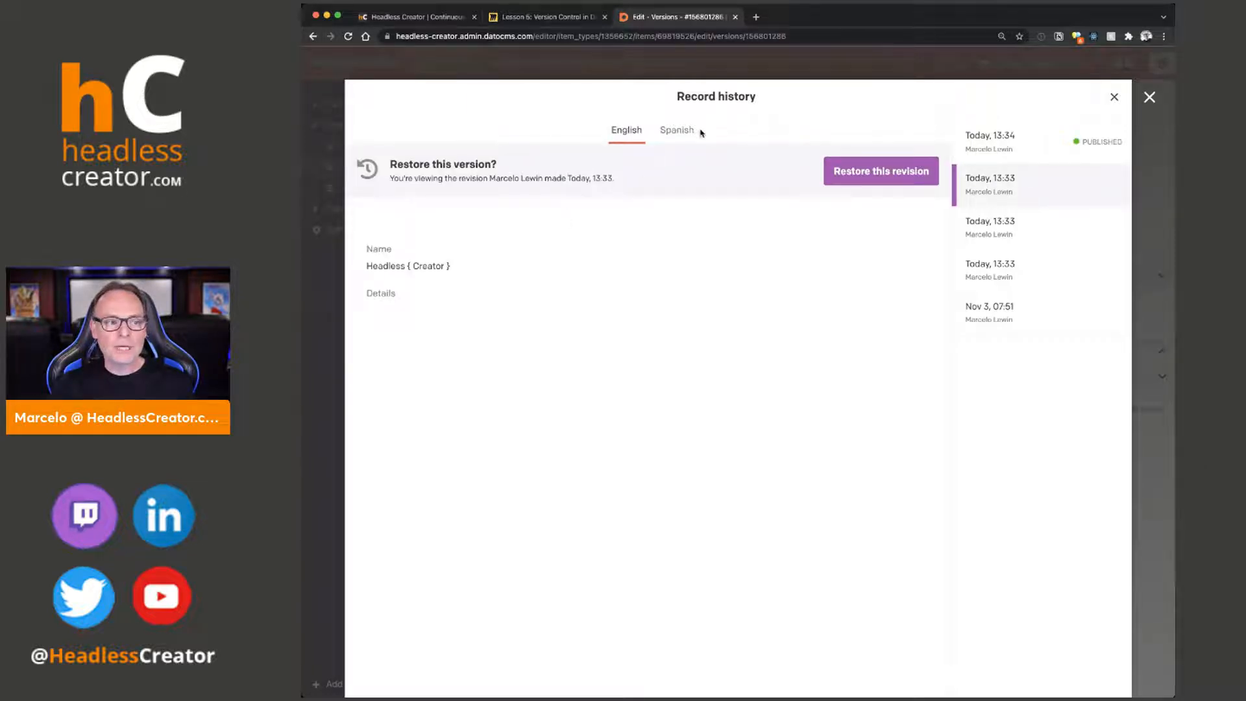
click(679, 132)
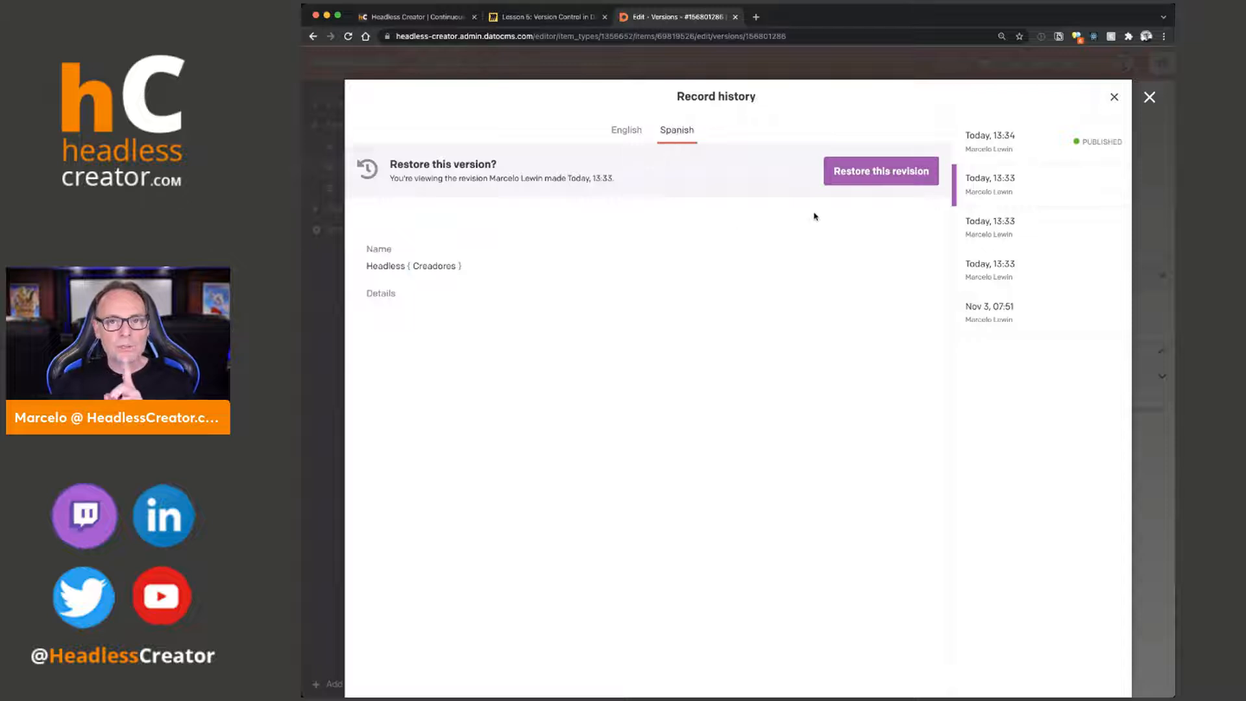
Step: Switch to the Miro board and point out the Version 1 (Snapshot) node and its Main Locale, Locale #2 and Locale #3
click(545, 17)
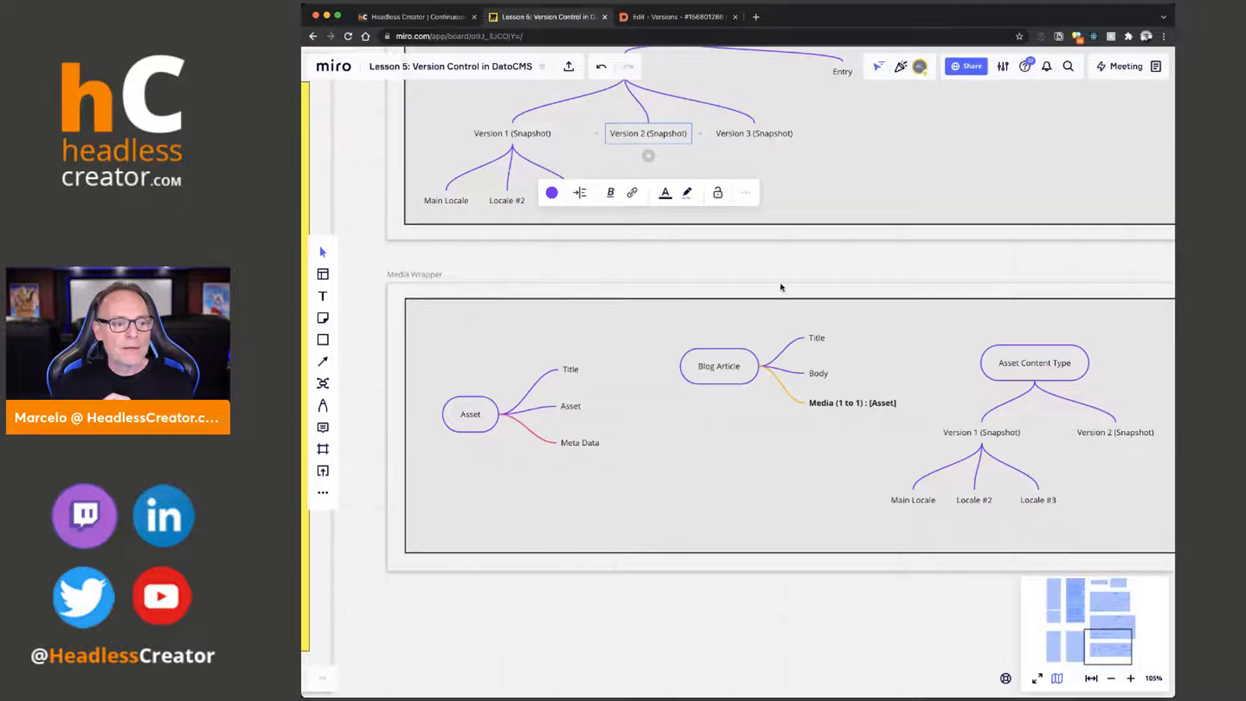
drag(781, 287, 780, 495)
click(540, 362)
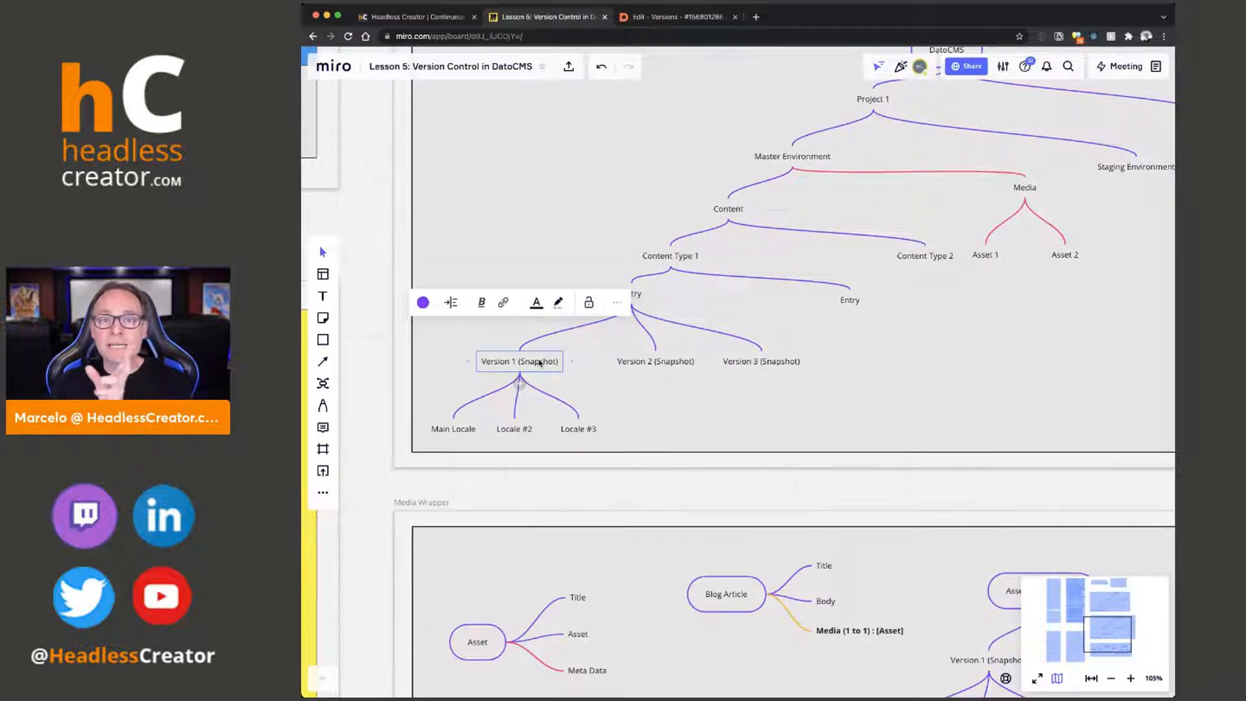
click(450, 433)
click(528, 431)
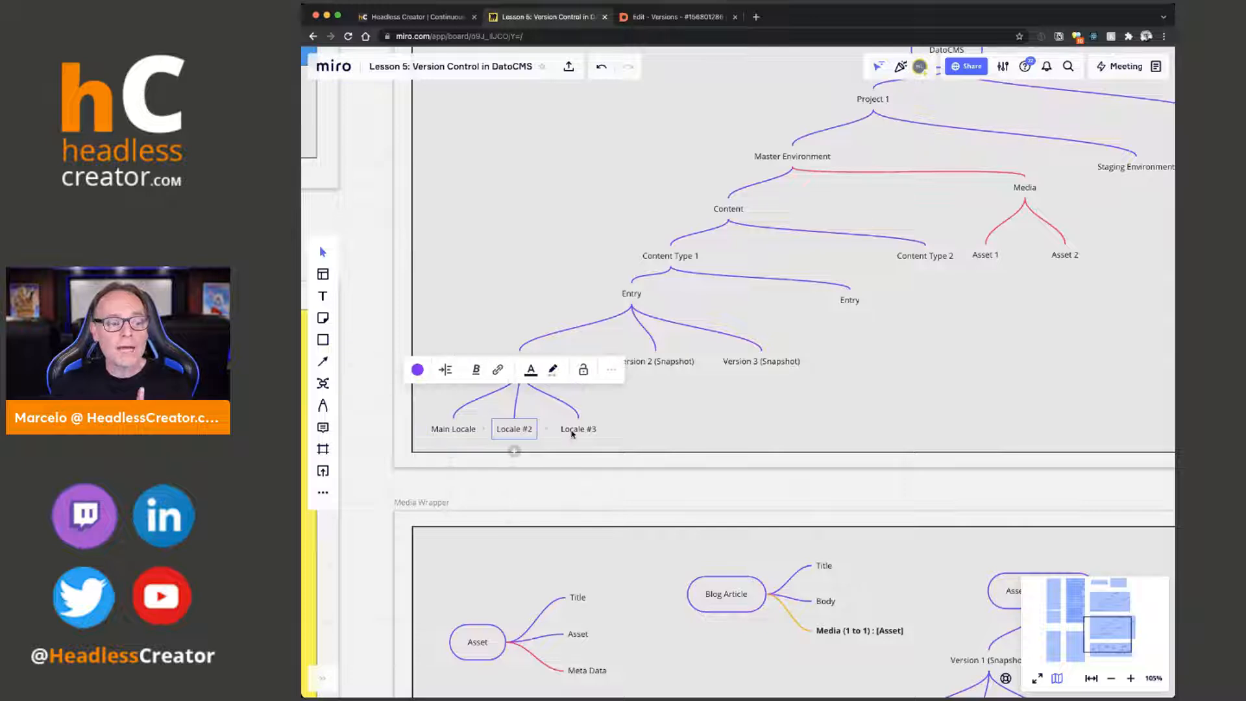
click(572, 432)
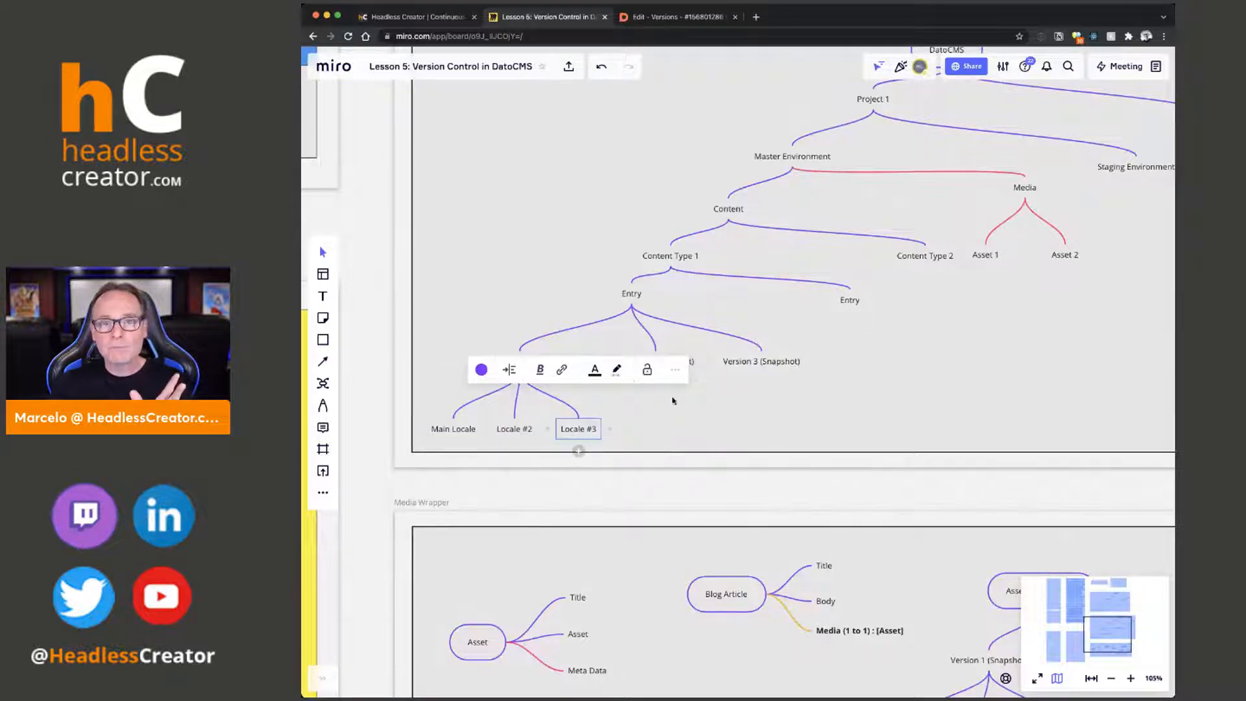
Step: Switch back to the DatoCMS record history and view the English and Spanish Names of the 13:34 revision
click(672, 17)
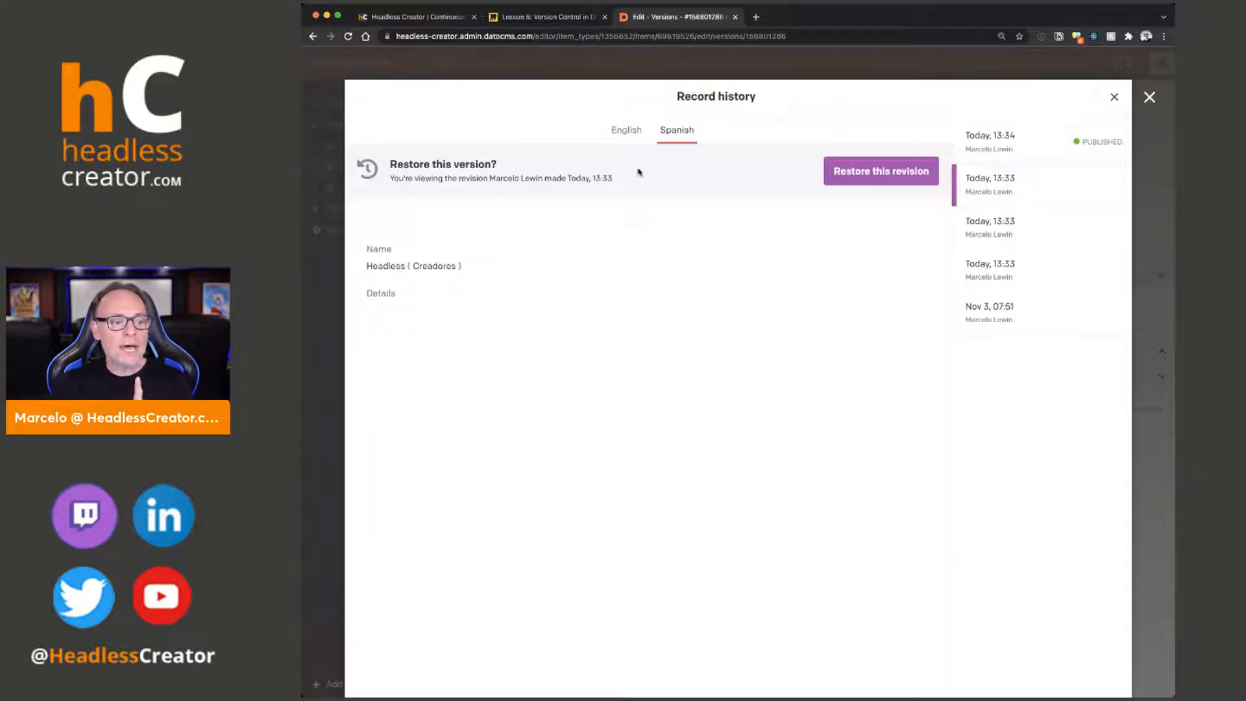
click(622, 132)
click(1027, 153)
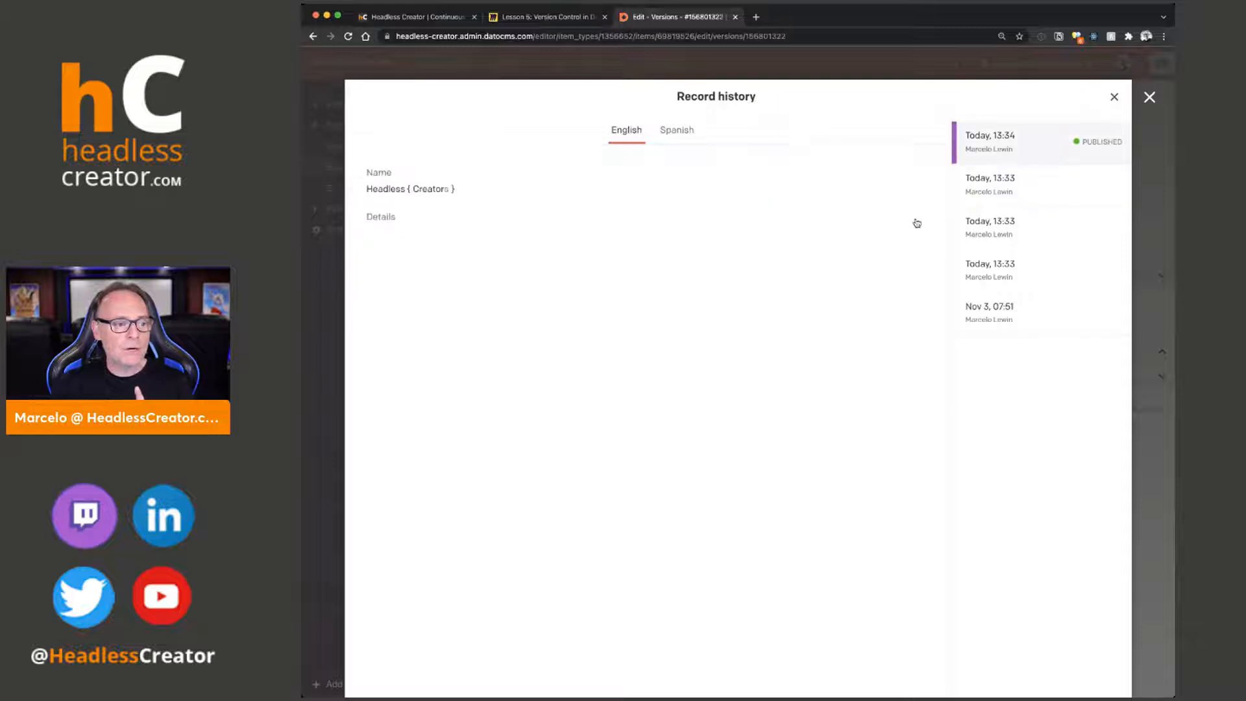
click(677, 130)
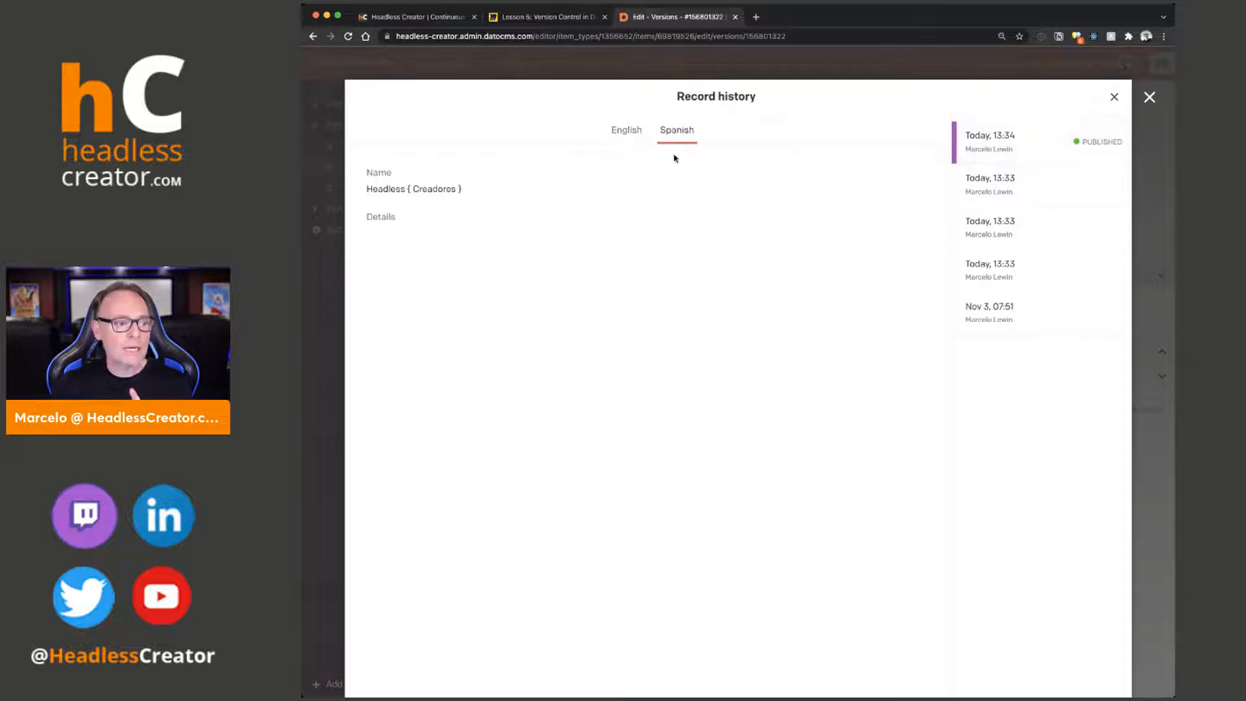
Step: Review the English and Spanish Names of the newest 13:33 revision, restore that revision, and check the record's English Name
click(627, 132)
click(998, 185)
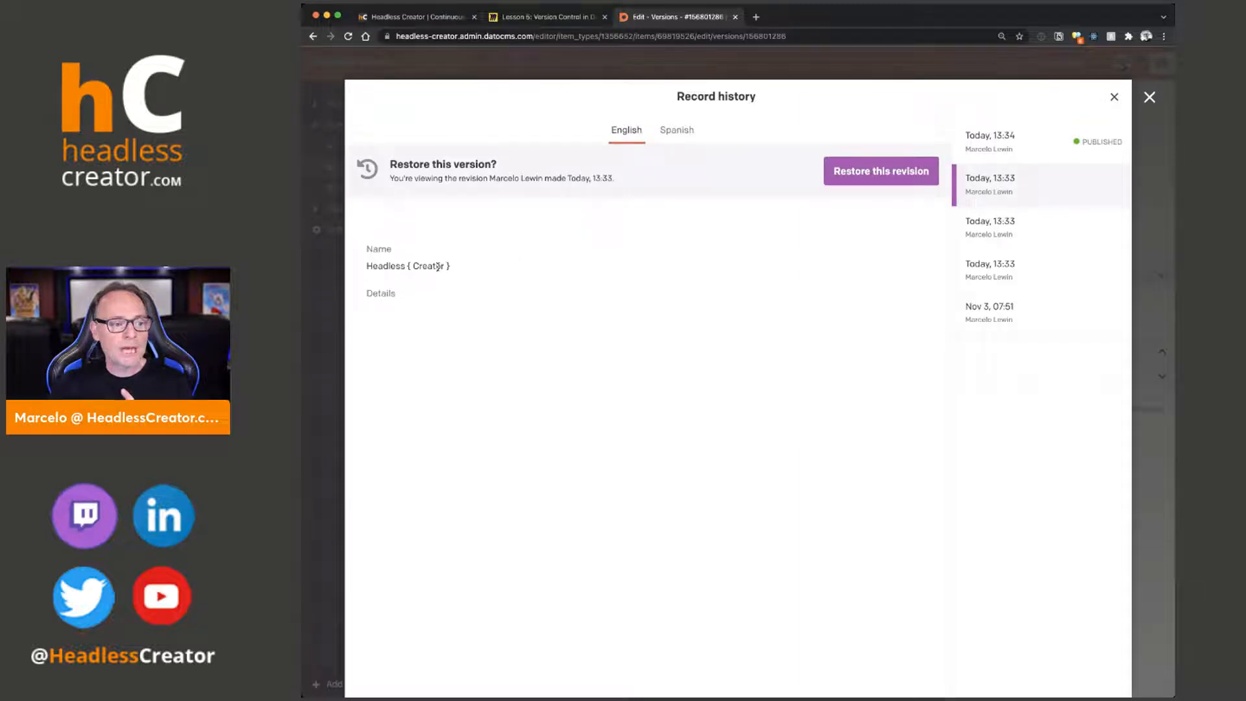
click(681, 133)
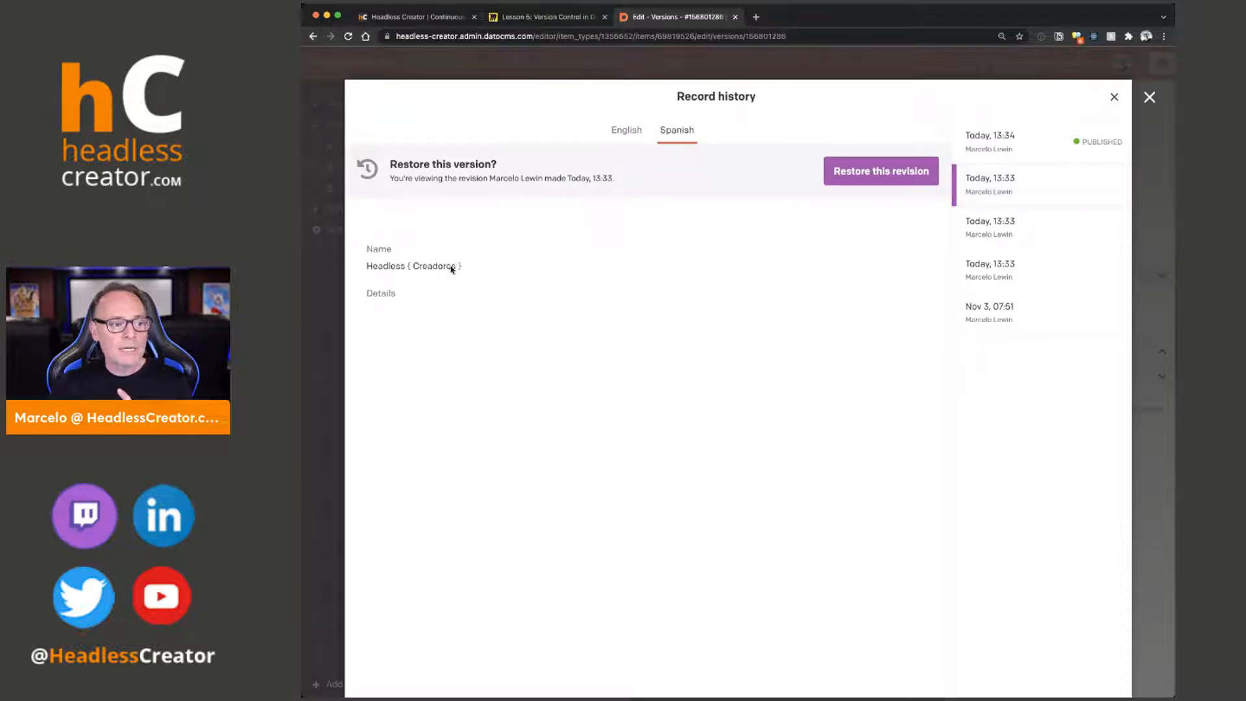
click(875, 173)
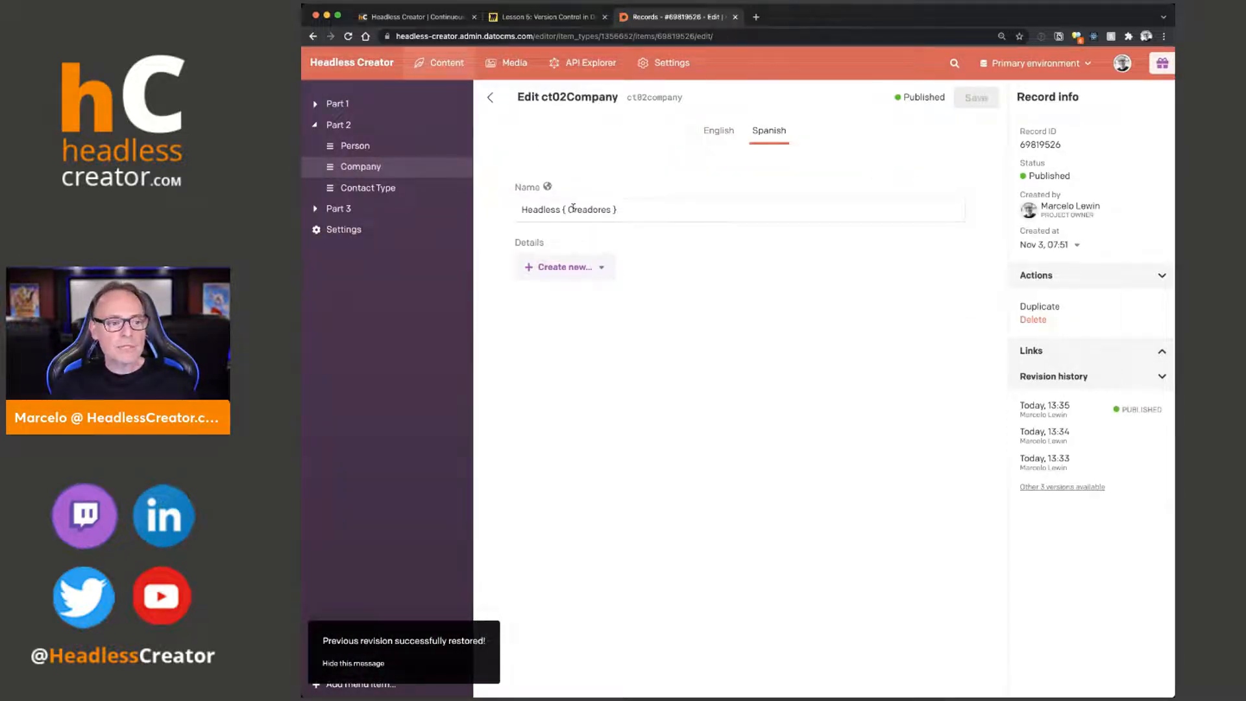
click(719, 131)
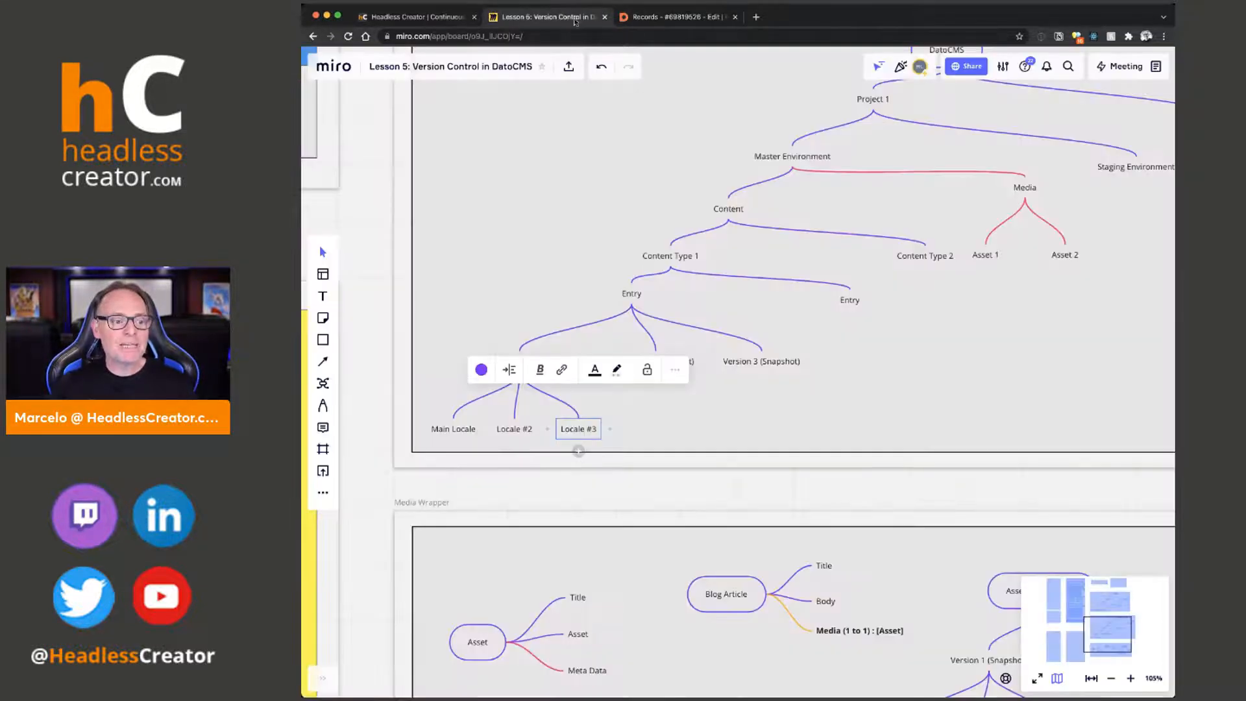
Step: Switch to the Miro board and clear the node selection to review the entry's version hierarchy
click(565, 17)
click(703, 490)
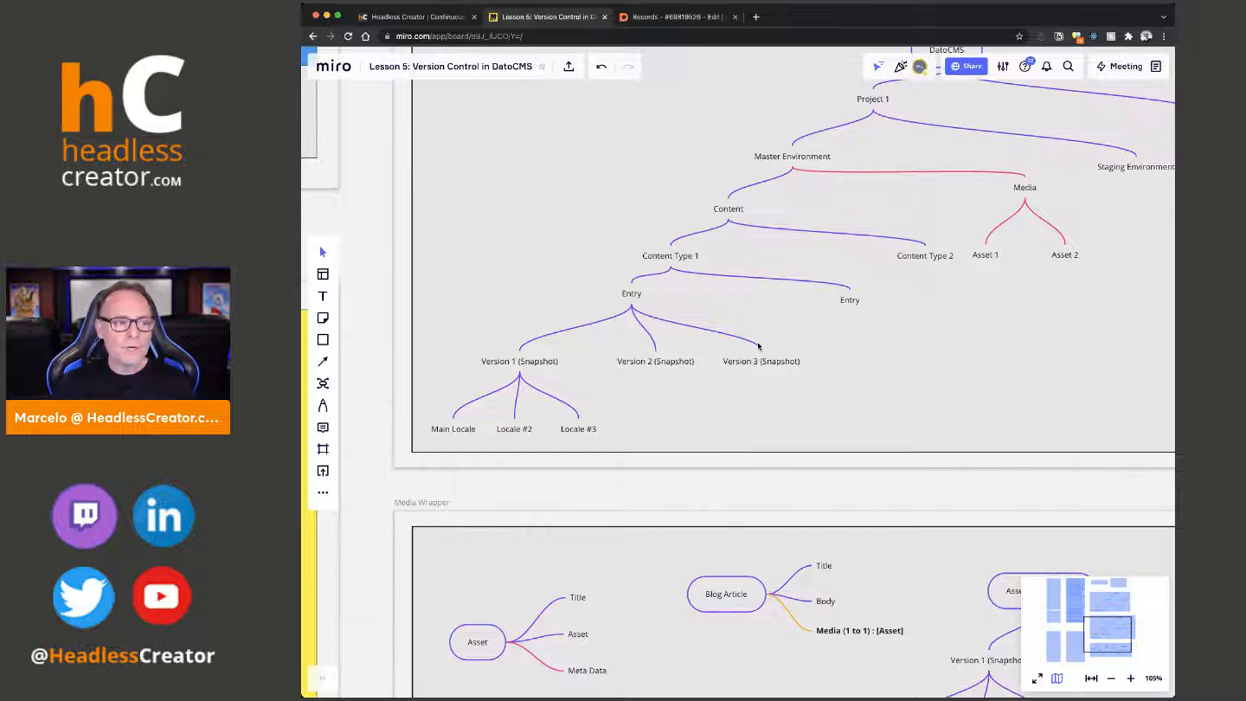
key(super+Tab)
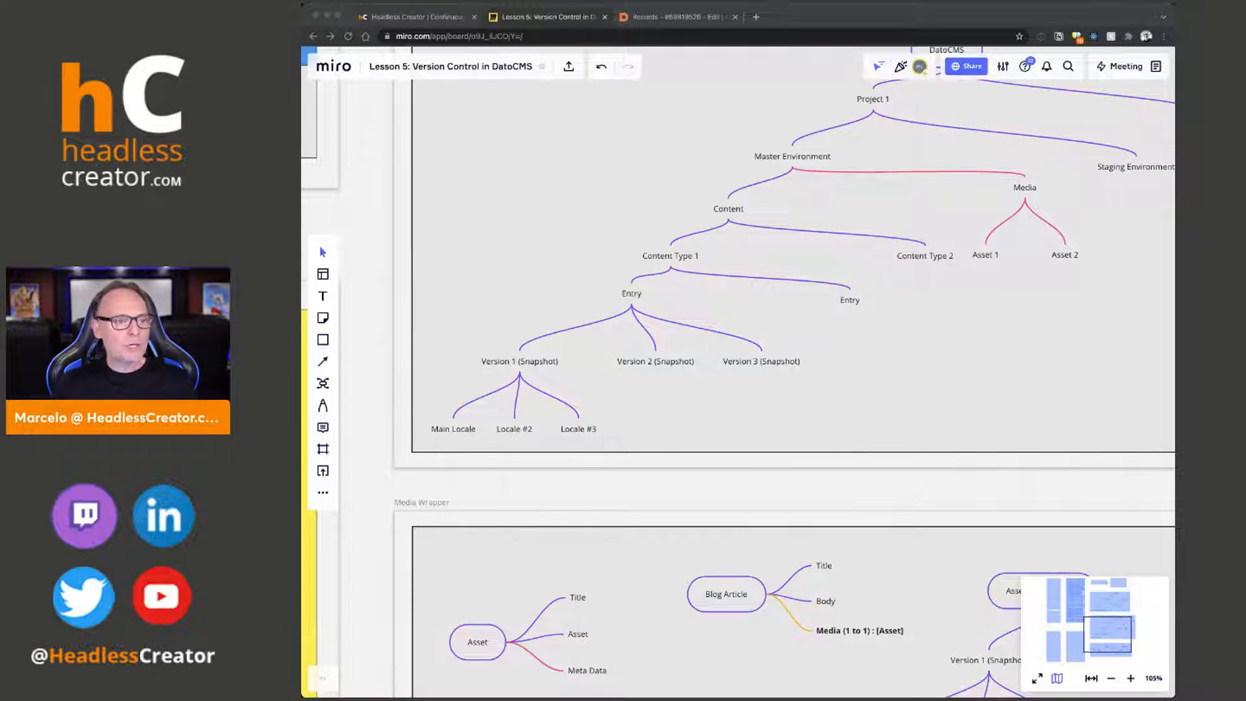
Step: Open phut0-edited.png in the DatoCMS Media Area, examine its metadata, record usage and asset replacement options, and close the details
click(669, 18)
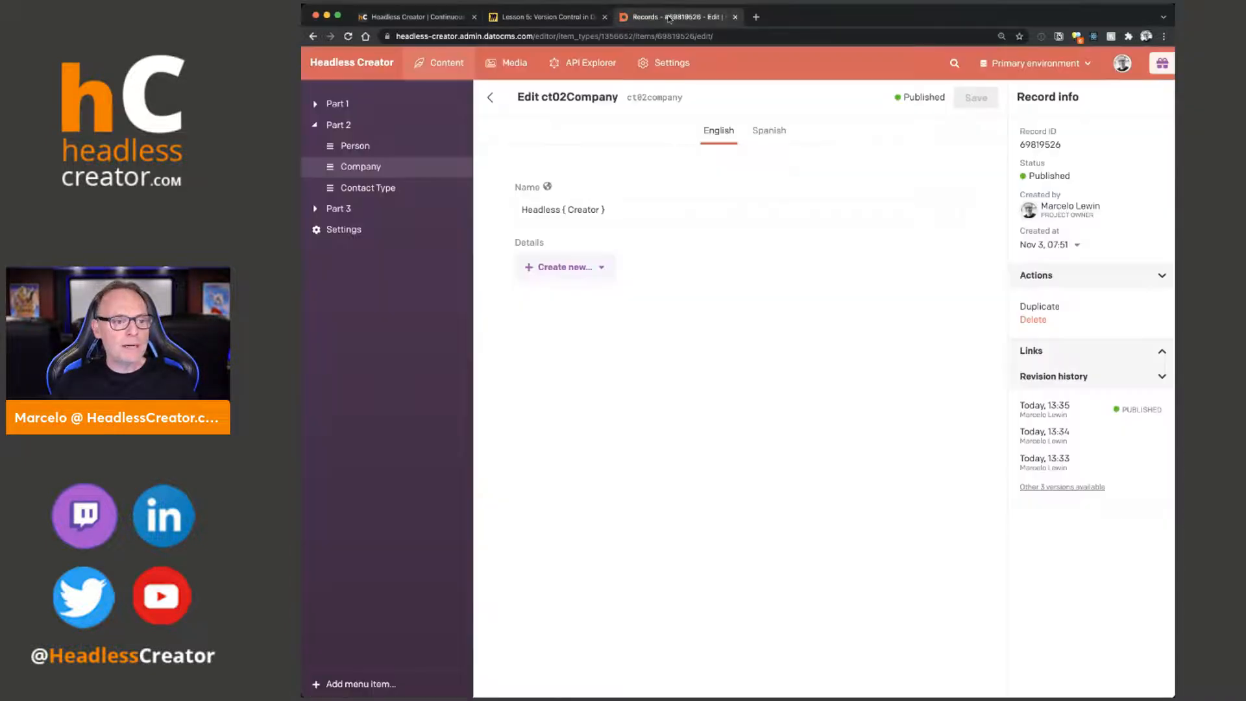
click(503, 66)
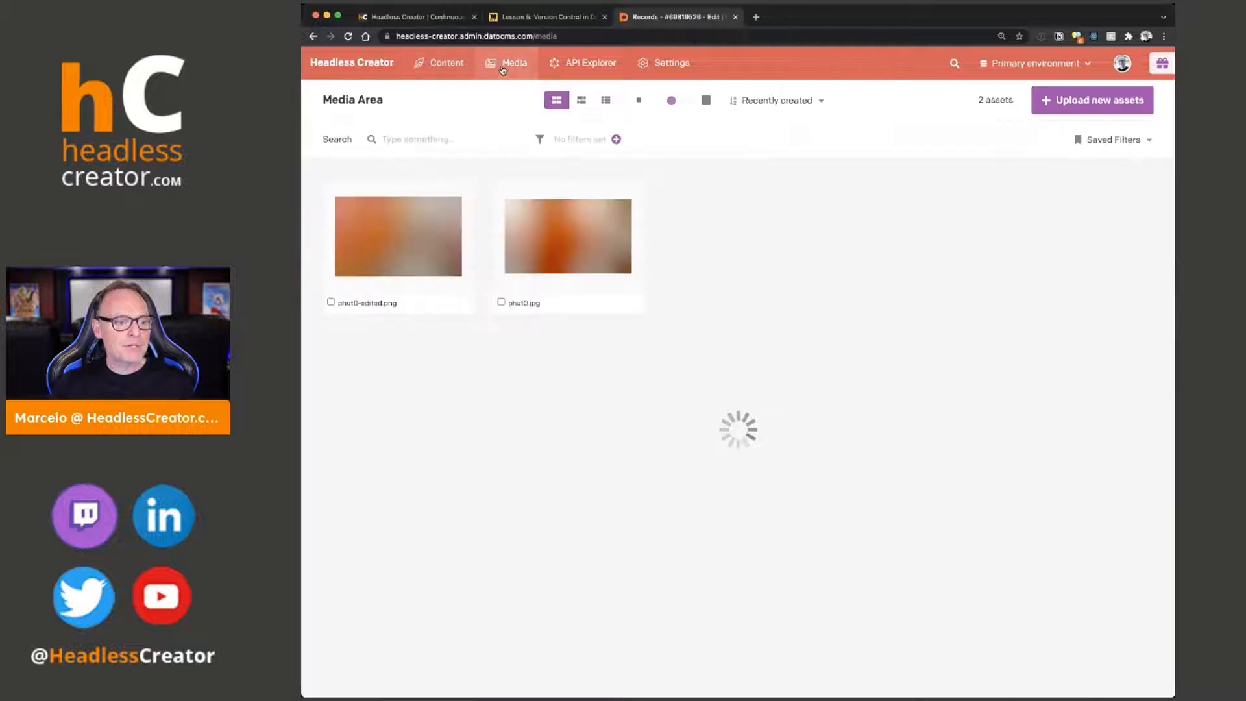
click(416, 265)
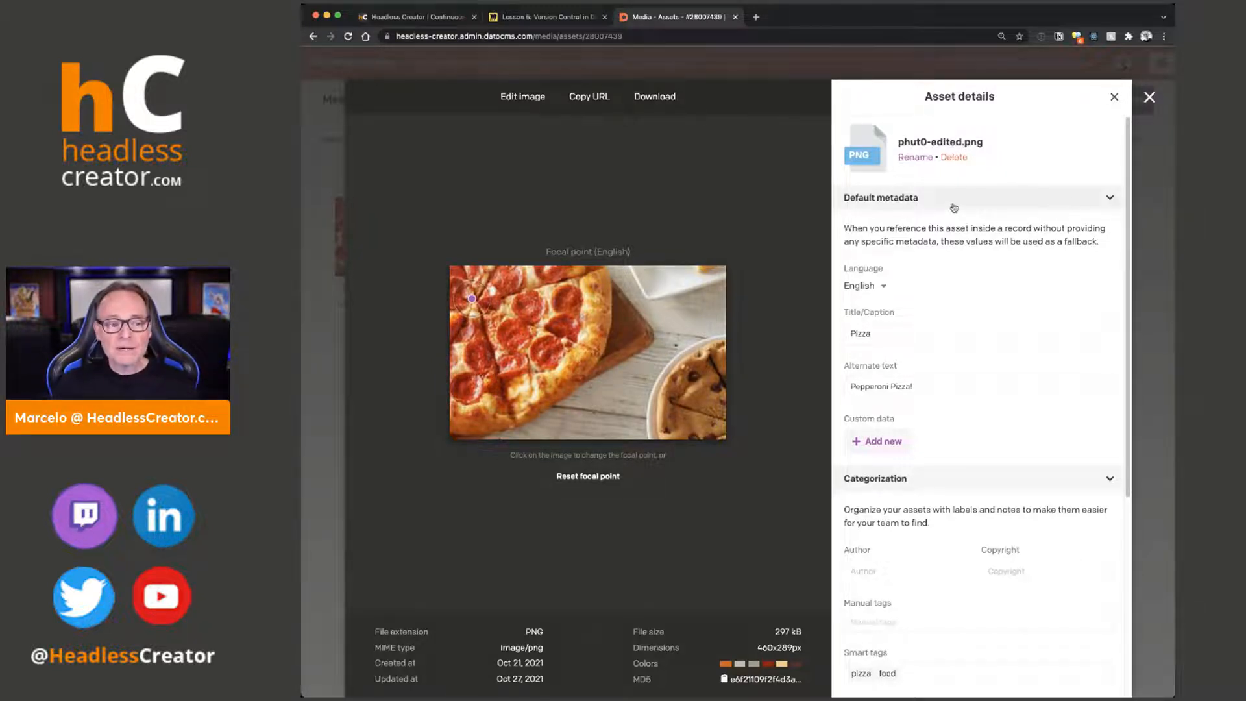
scroll(970, 416, down, 1)
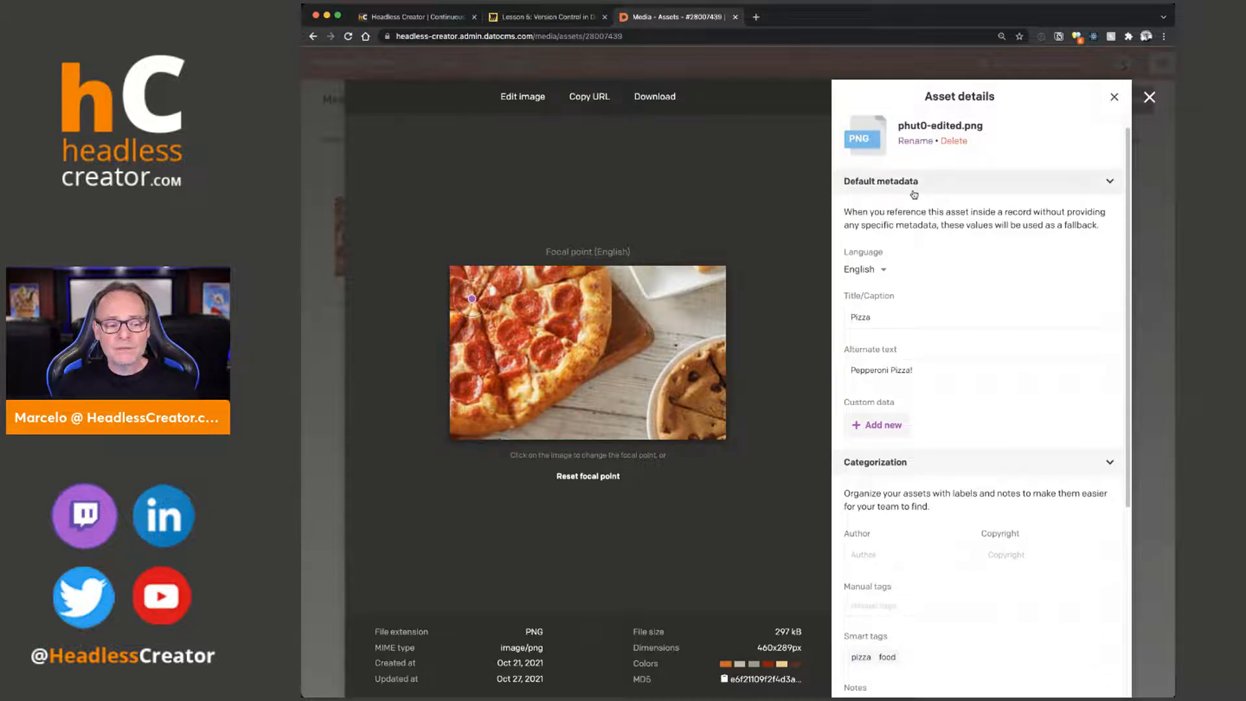
scroll(914, 195, down, 5)
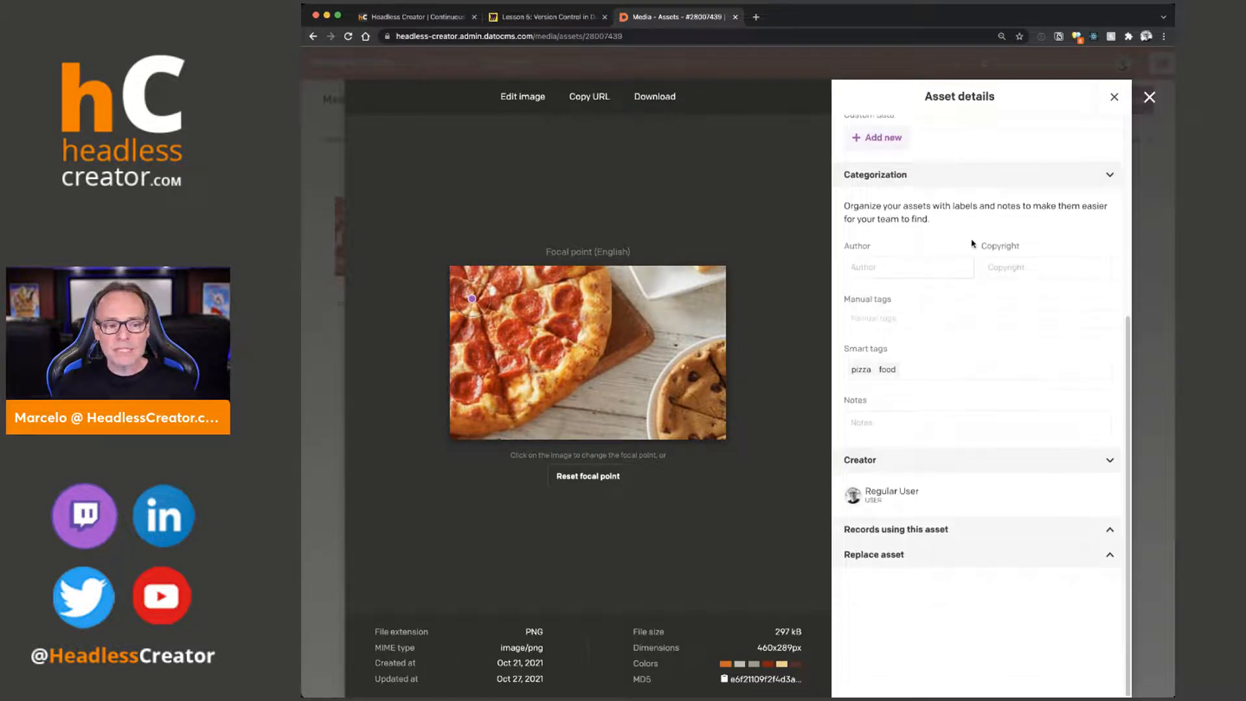
click(917, 532)
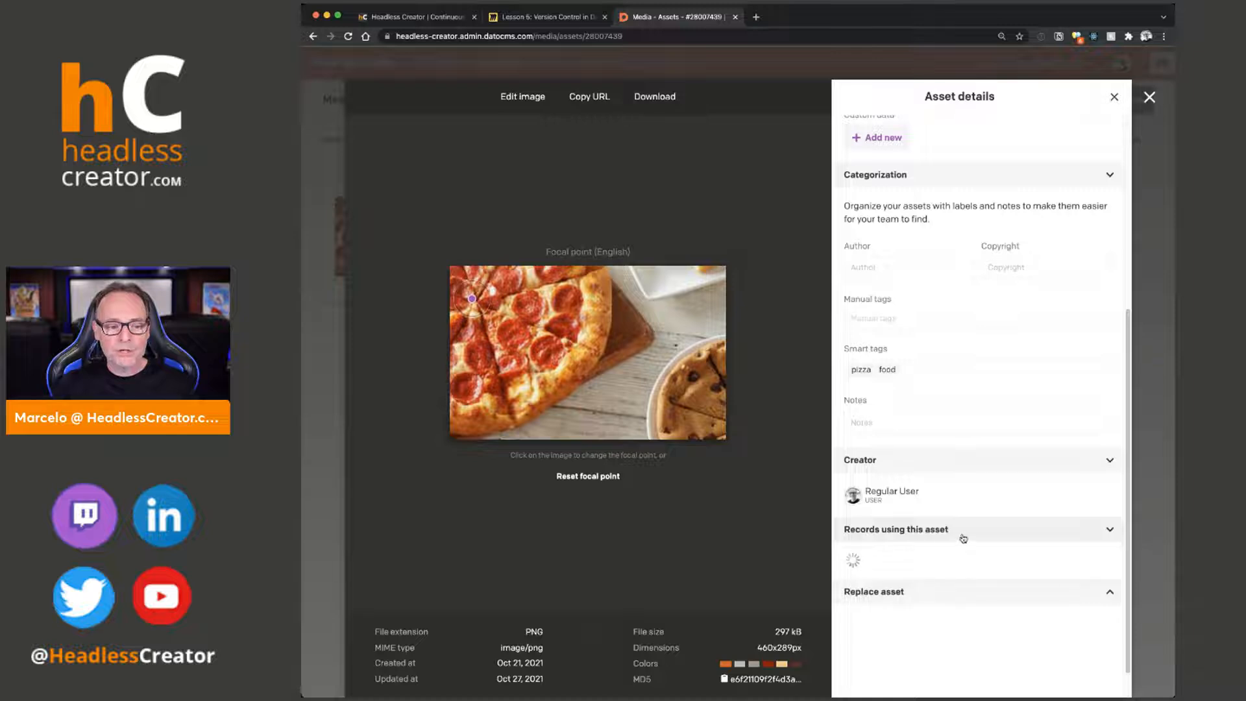
click(888, 584)
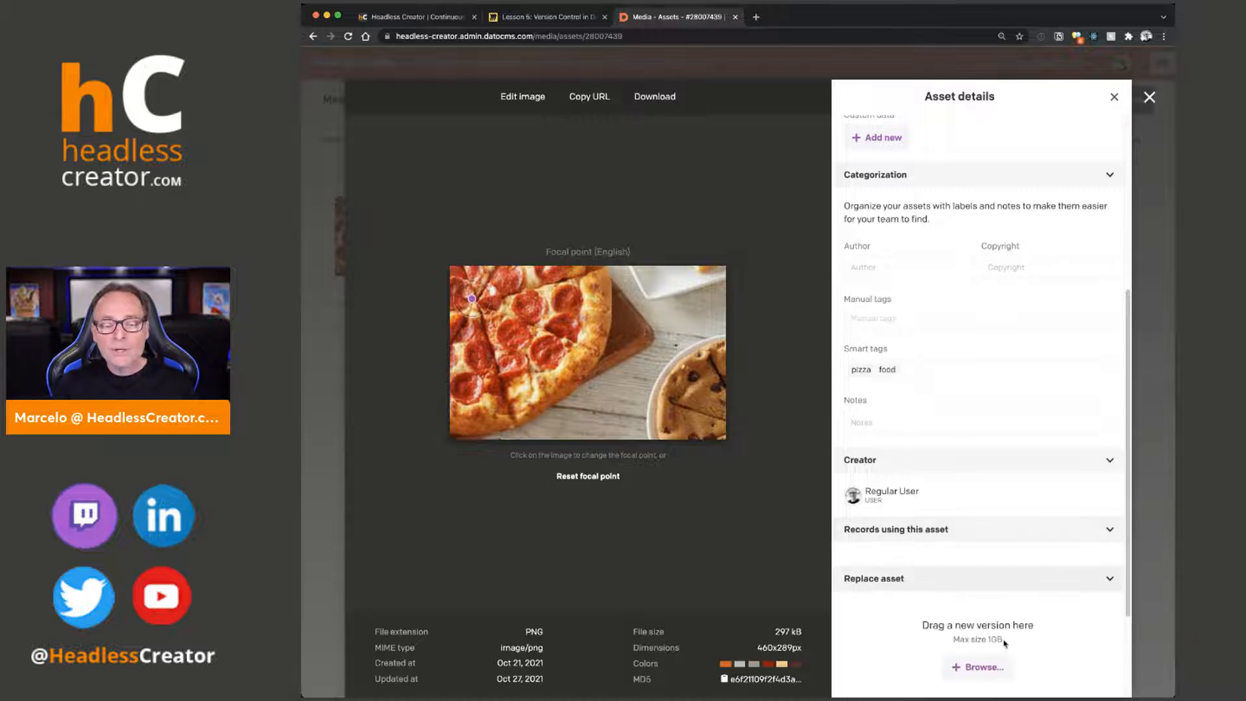
scroll(1013, 636, down, 3)
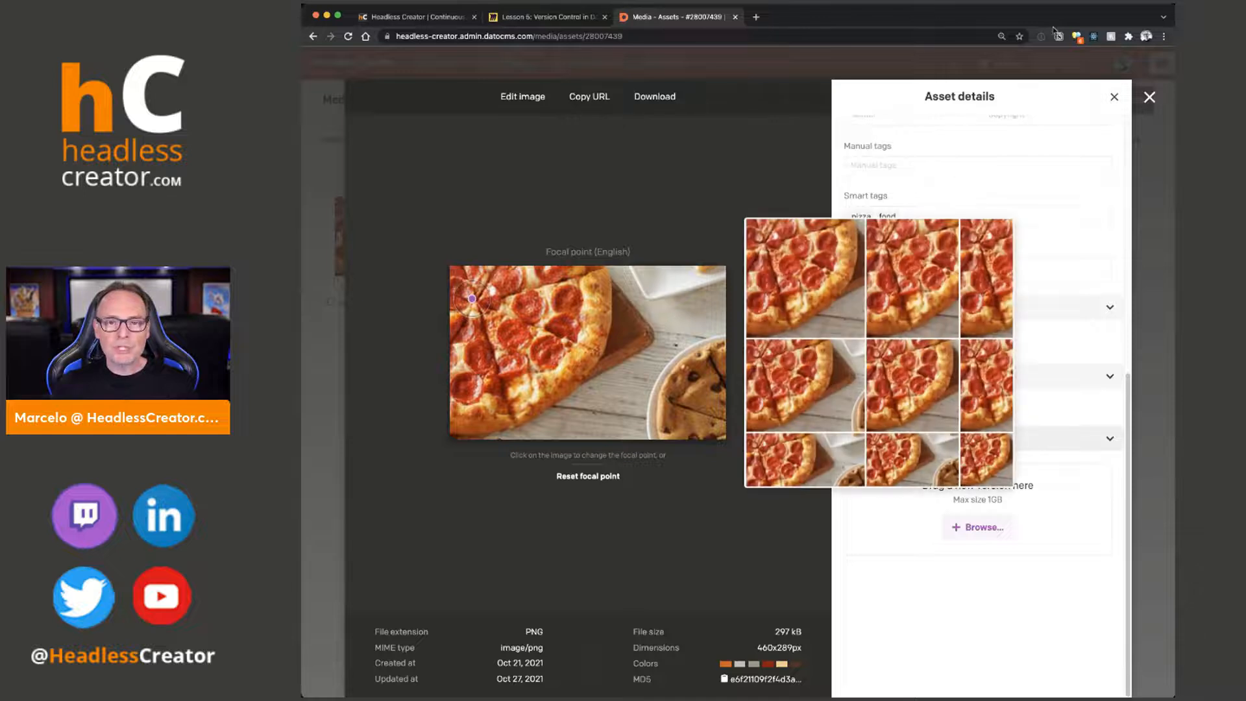
click(1114, 97)
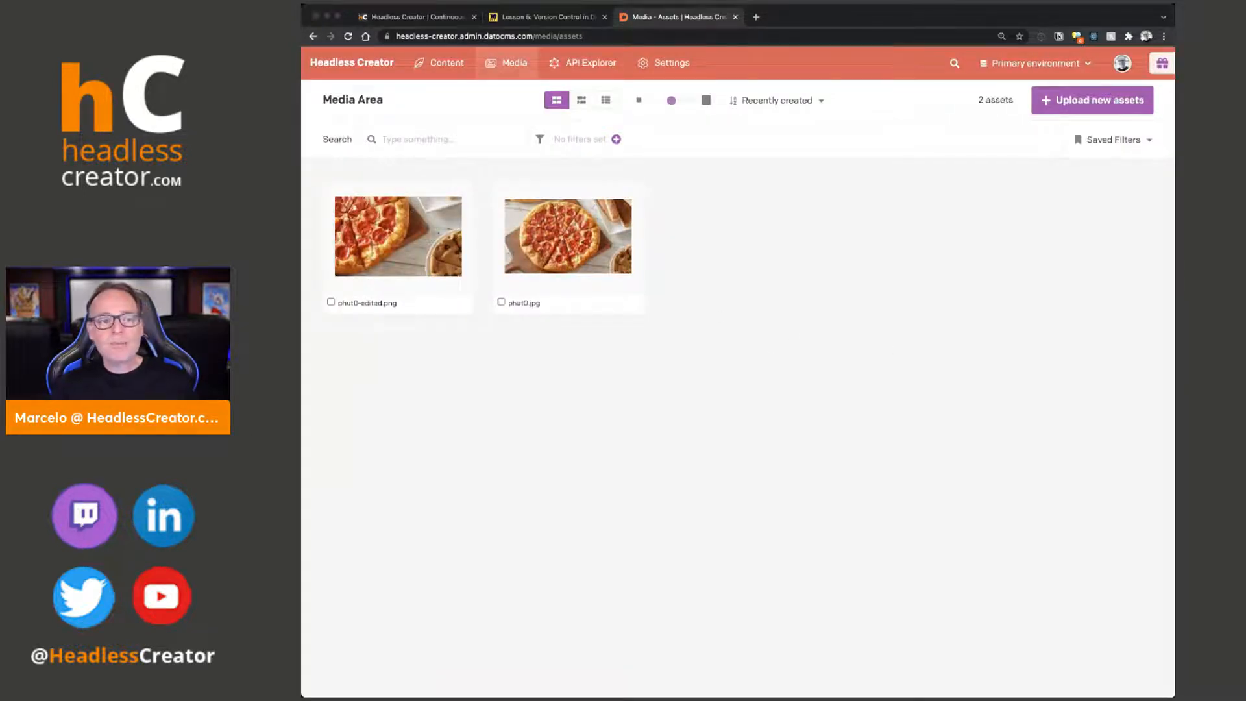
Step: Switch to Miro's Media Wrapper diagram and point out the Asset node with its Asset, Title and Meta Data fields
click(546, 17)
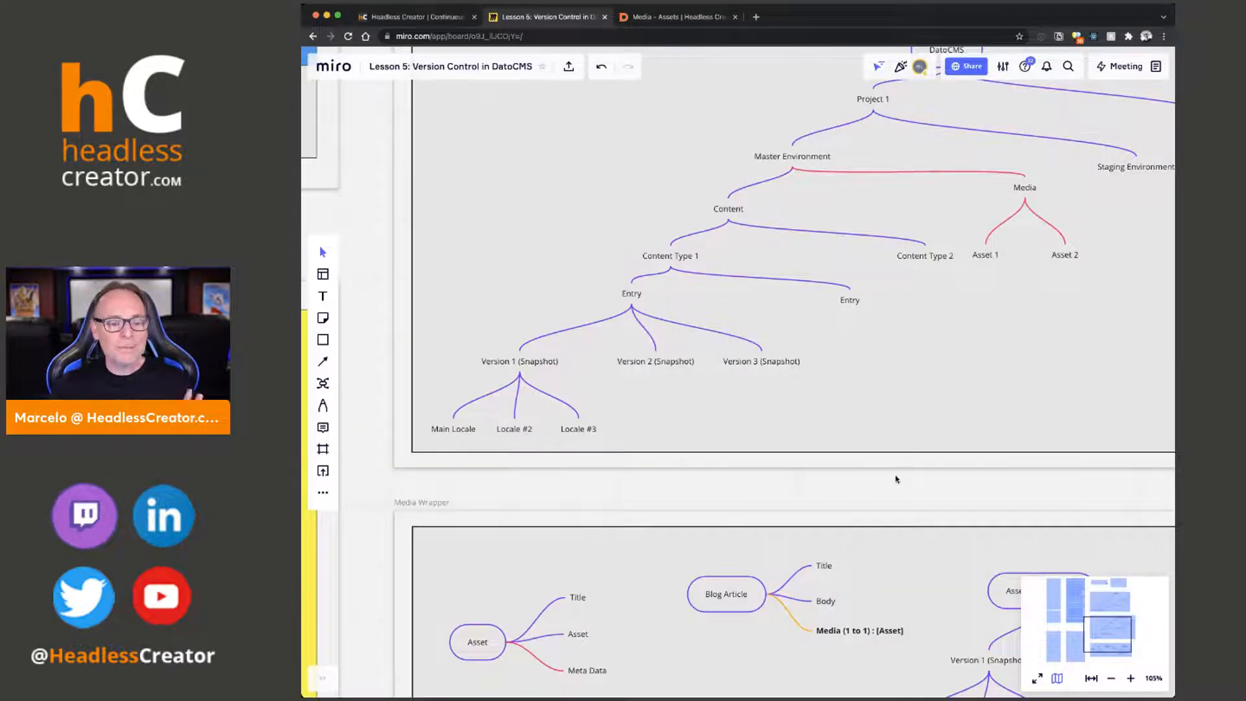
drag(895, 487, 948, 147)
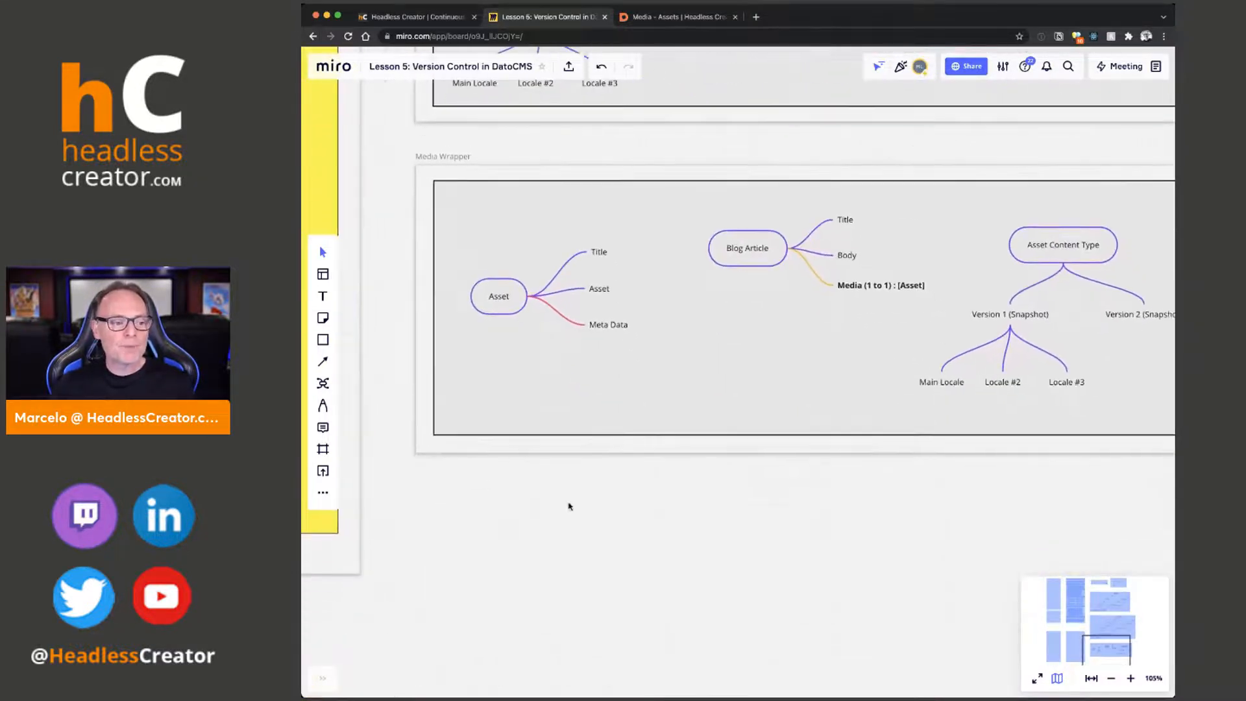
scroll(585, 516, right, 2)
click(441, 293)
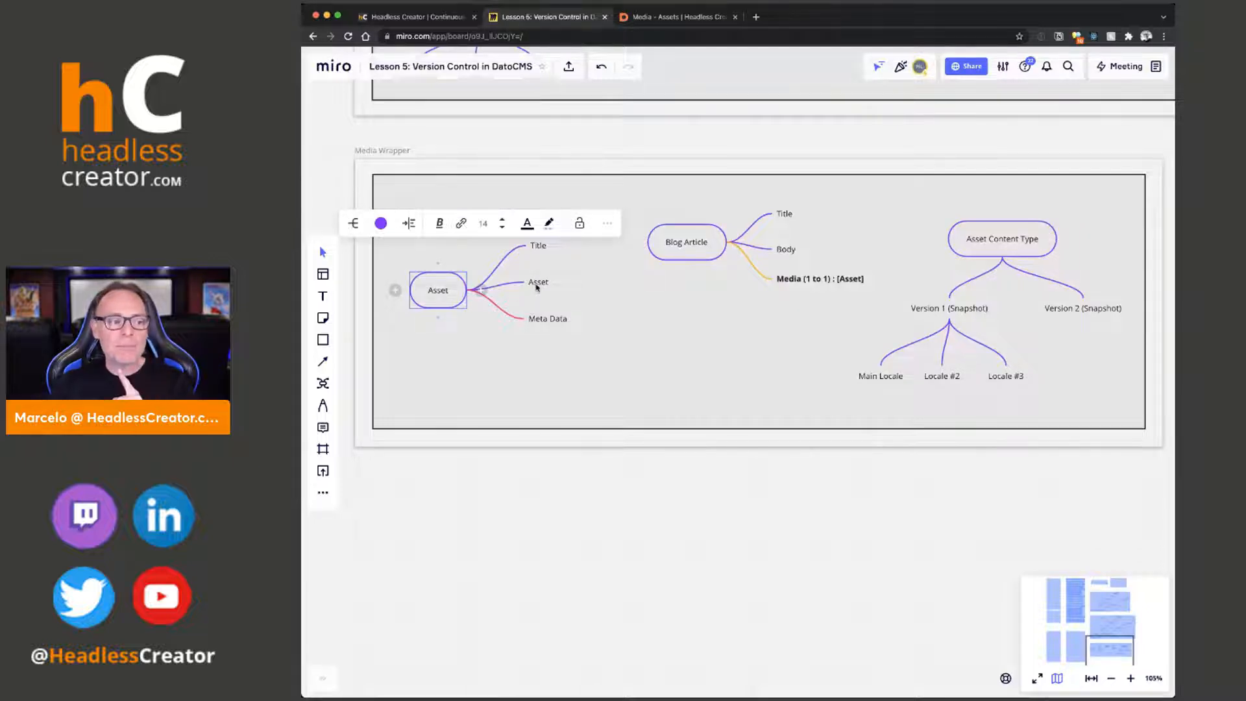
click(538, 284)
click(541, 248)
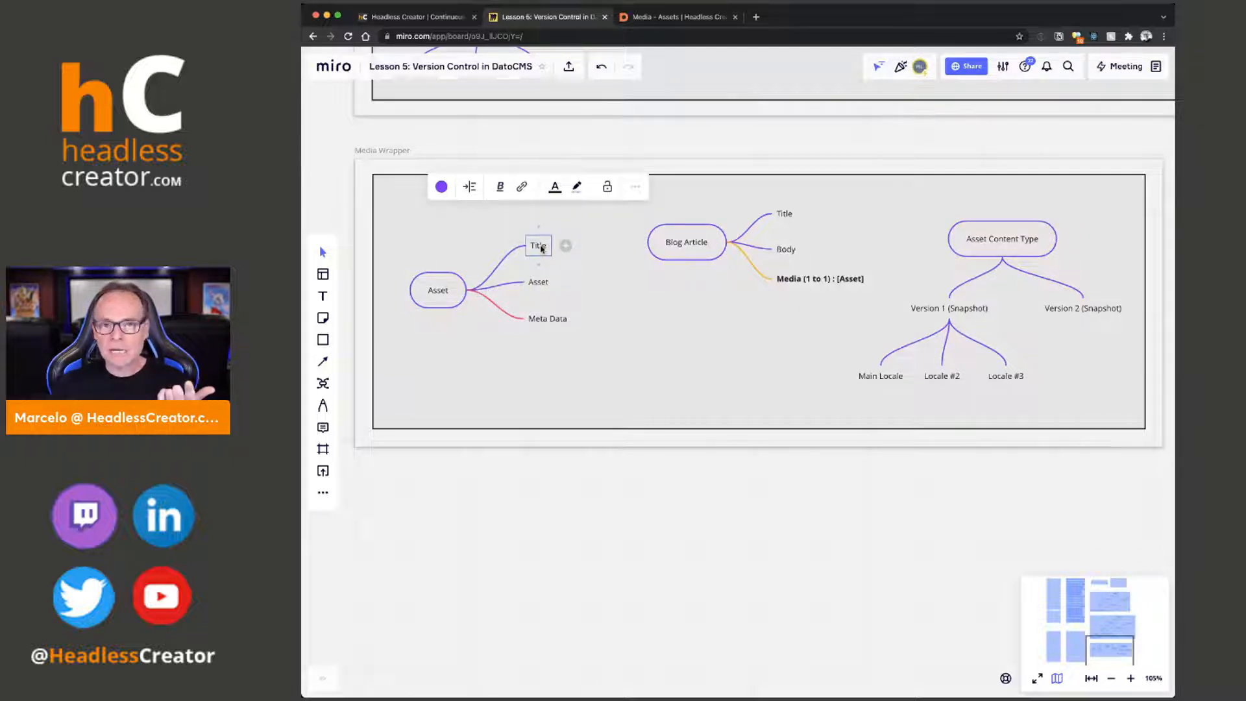
click(537, 321)
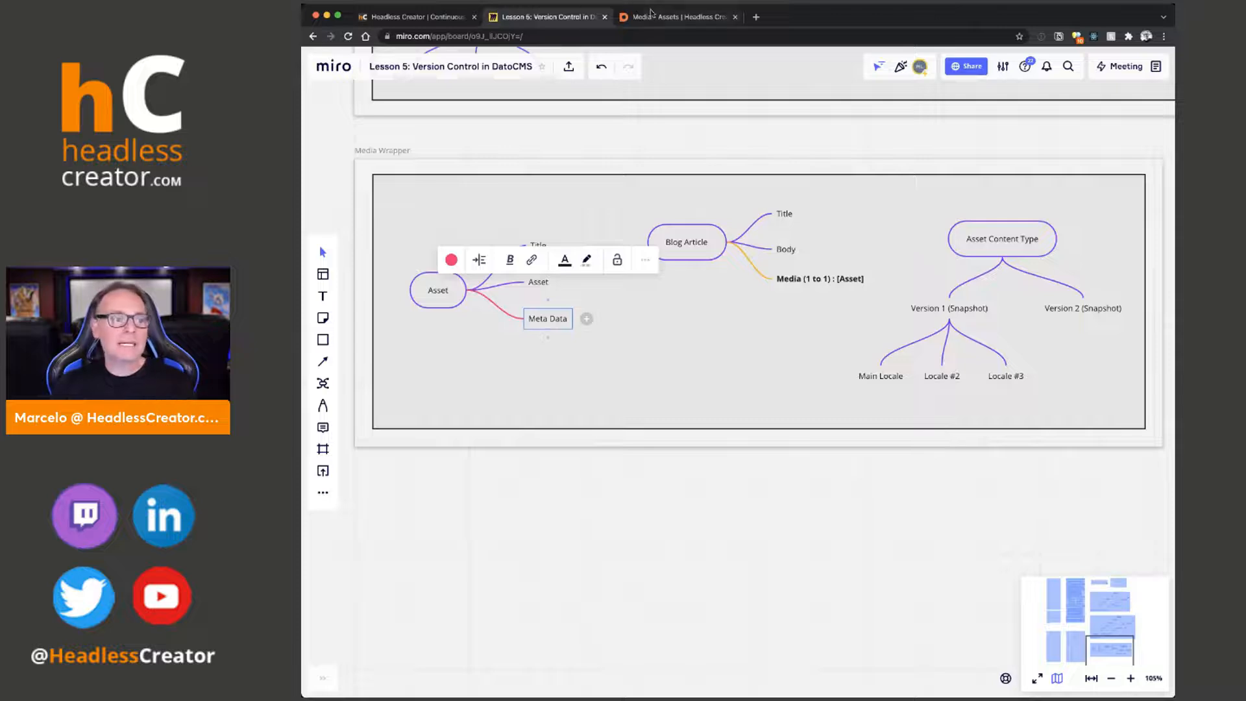
Step: Switch to the DatoCMS Media Area, reopen phut0-edited.png to review its default metadata and categorization, and close the details
click(677, 20)
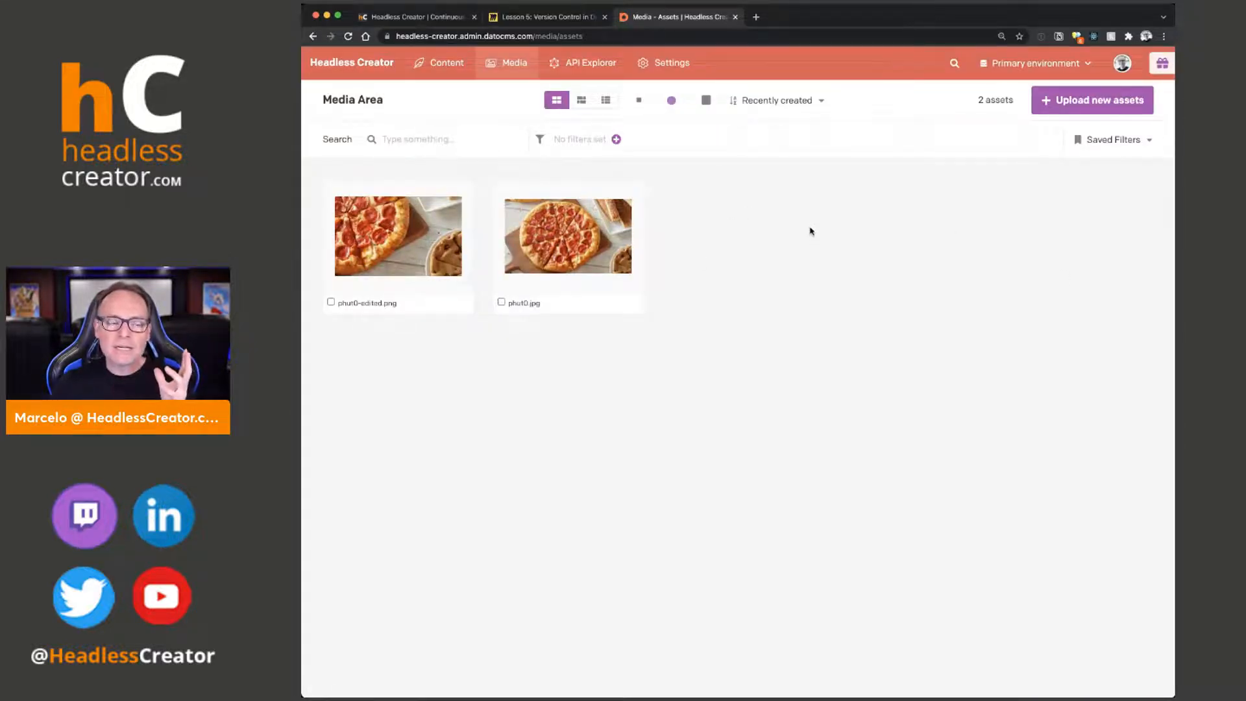
click(410, 238)
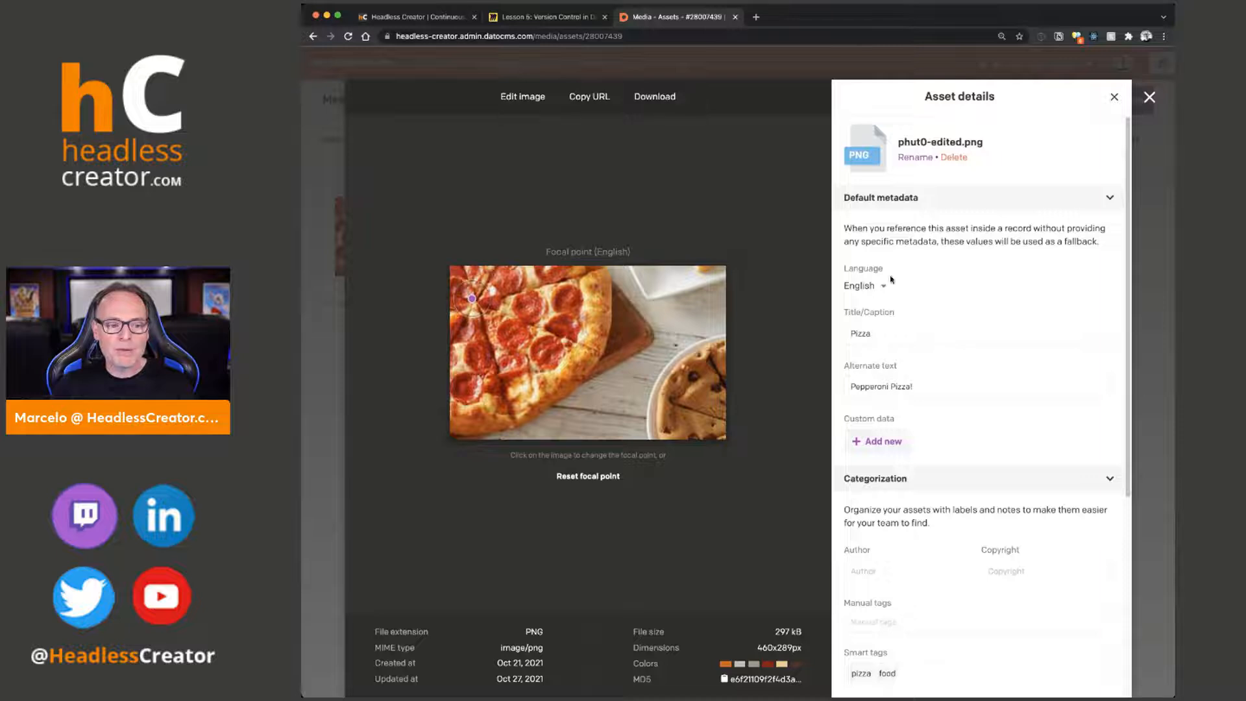
scroll(922, 466, down, 3)
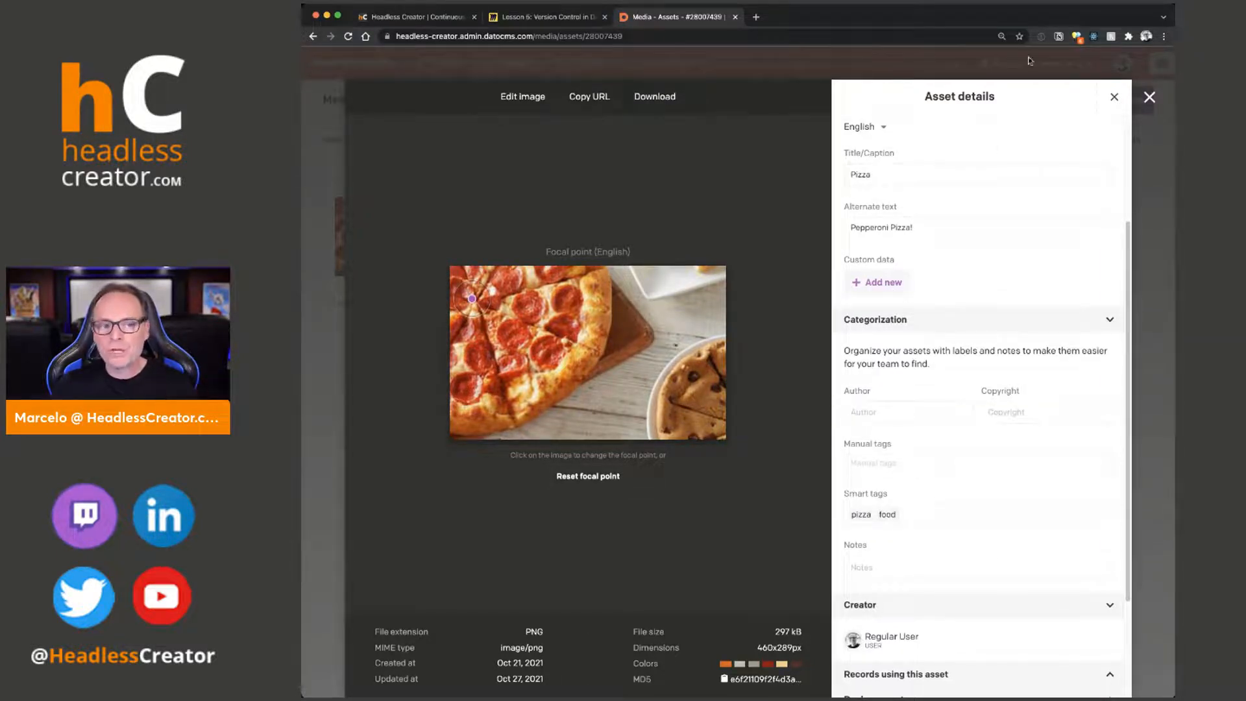
click(1114, 97)
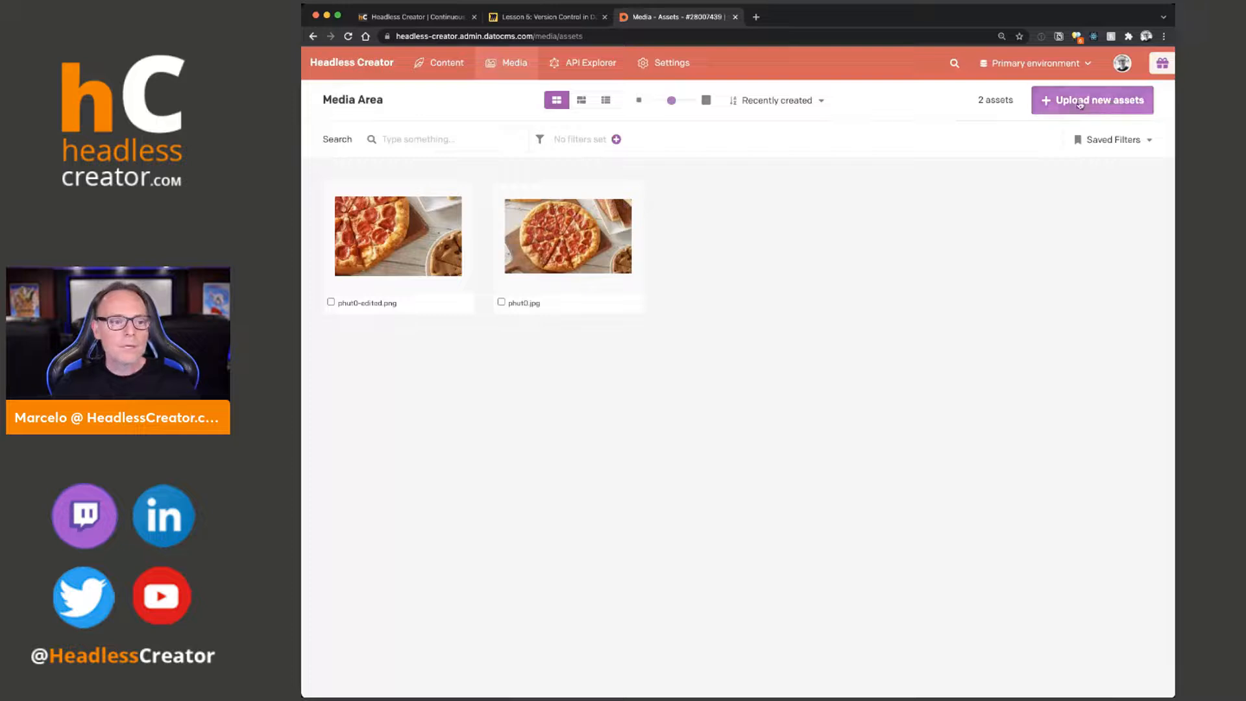
Step: Create a content model named Asset in the project settings, consulting the Asset node of Miro's Media Wrapper diagram for its structure
click(458, 65)
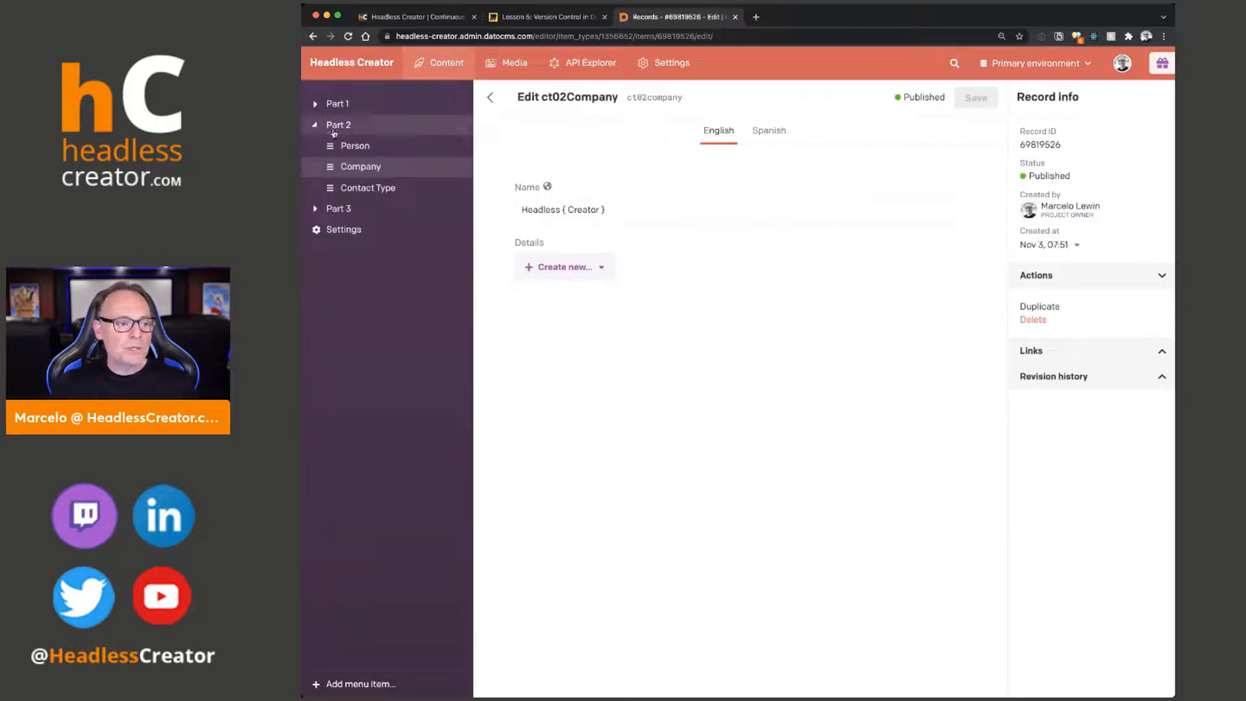
click(663, 63)
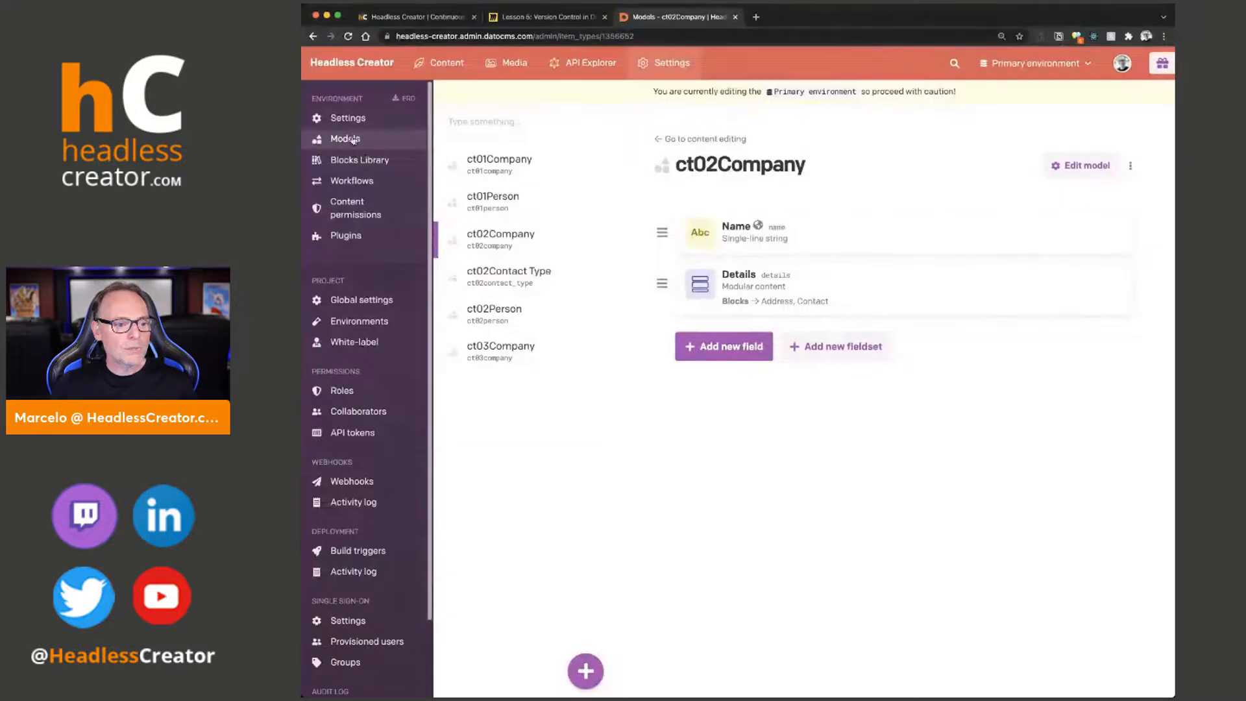
click(588, 672)
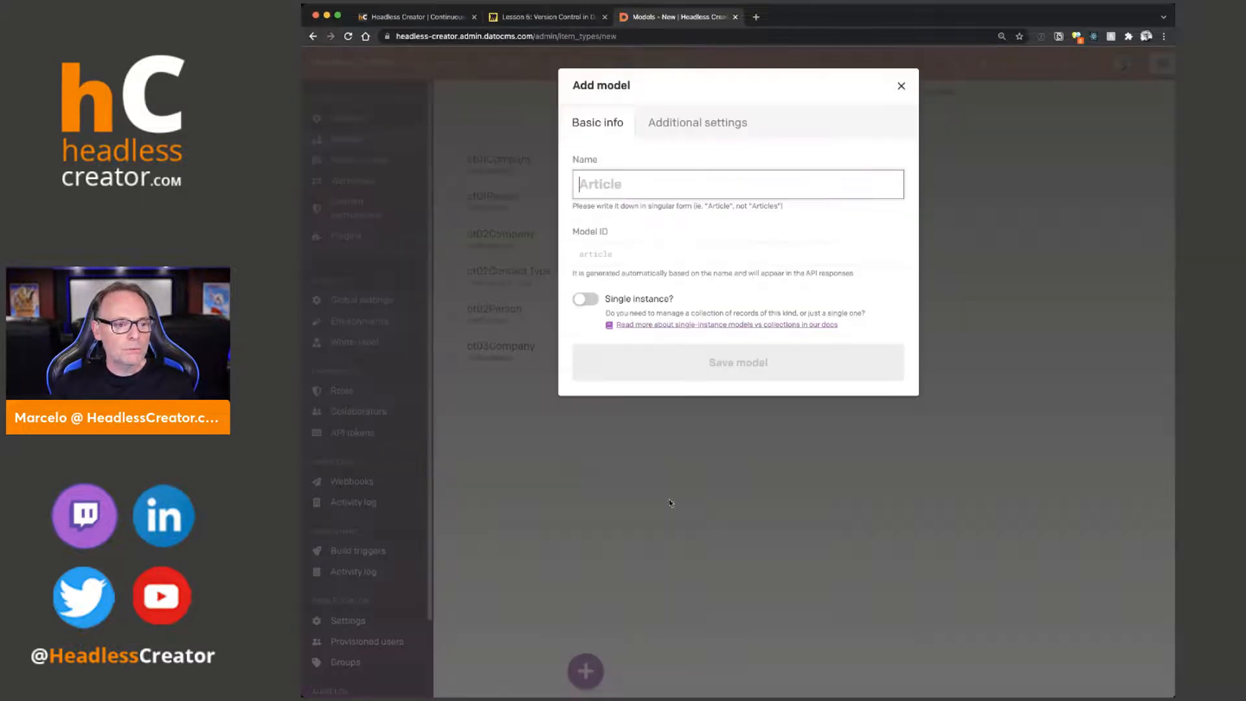
click(542, 19)
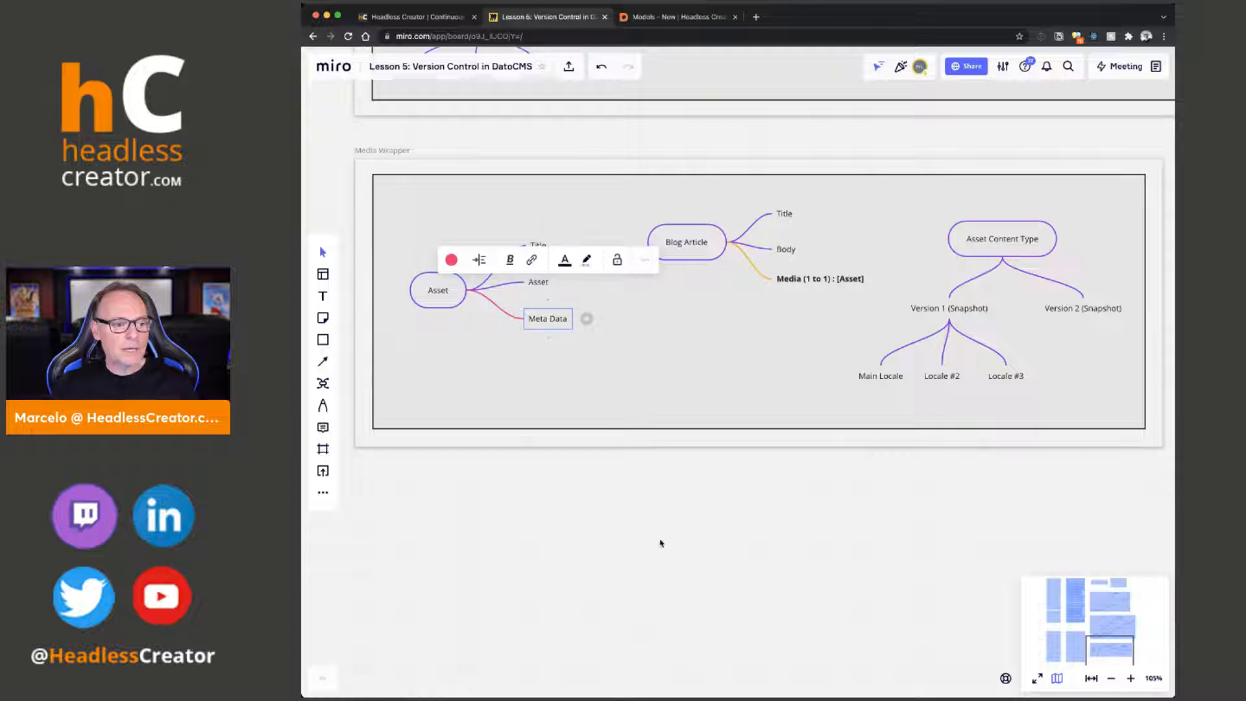
double_click(447, 302)
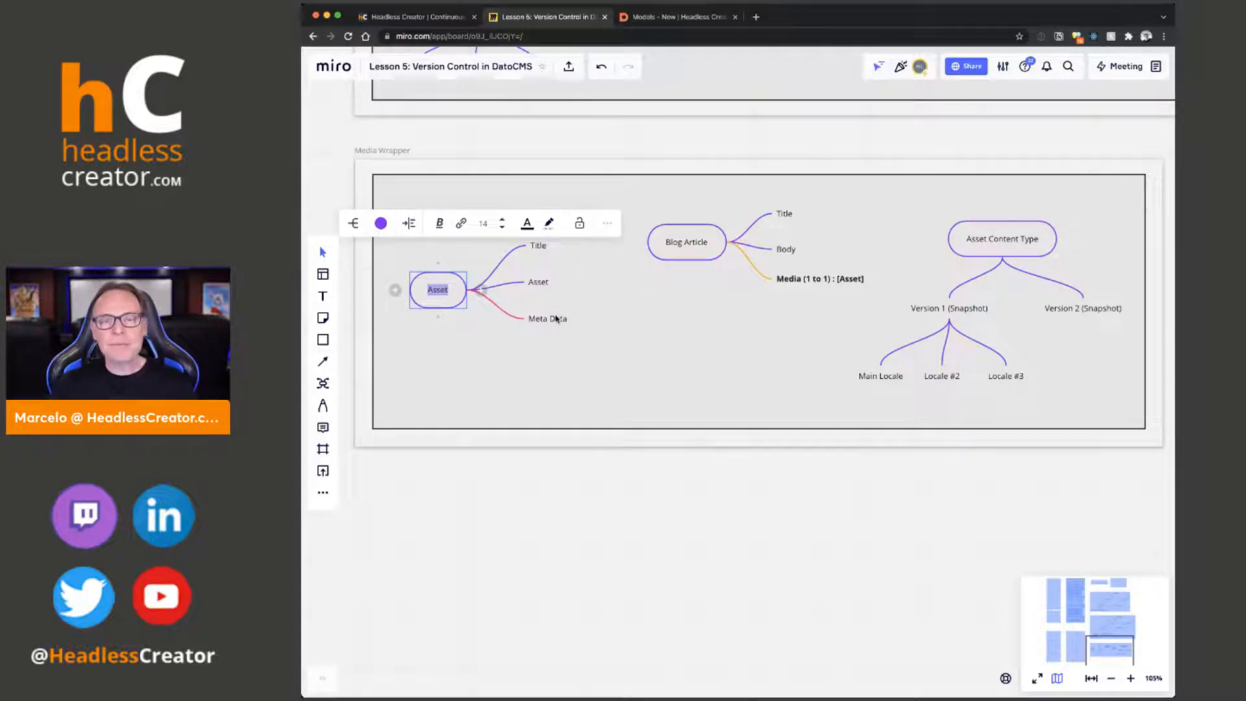
click(649, 17)
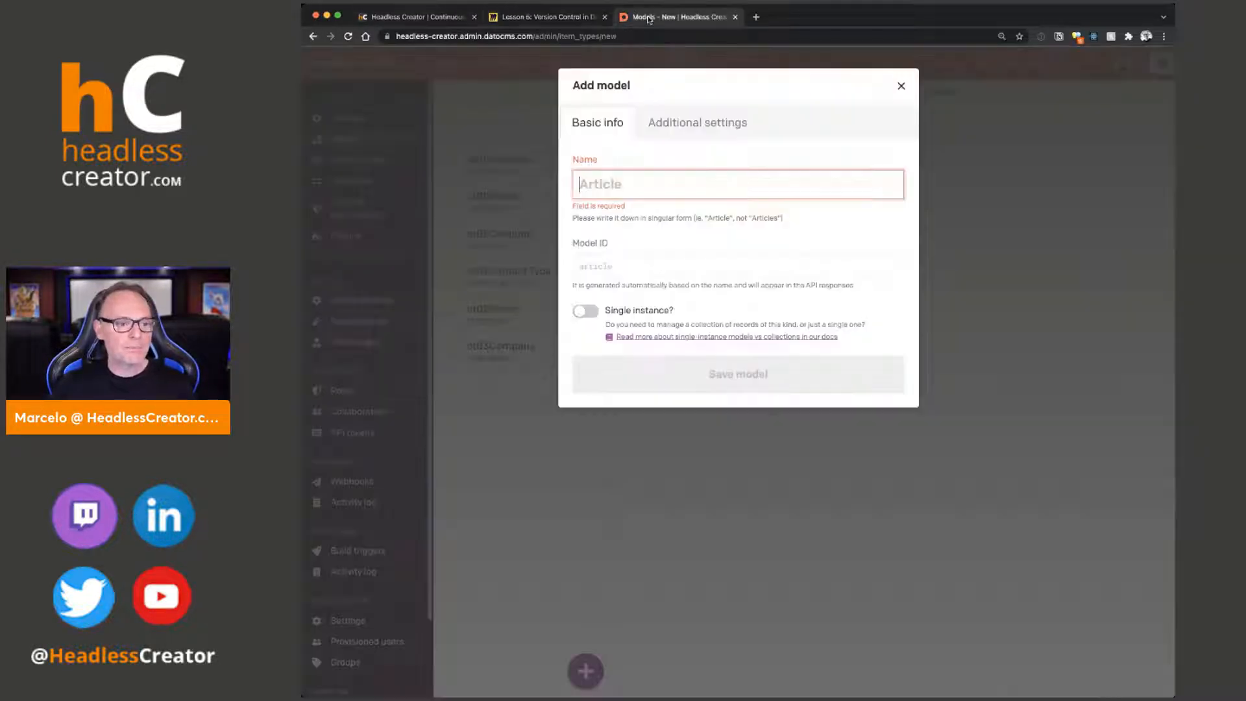
text(Asset)
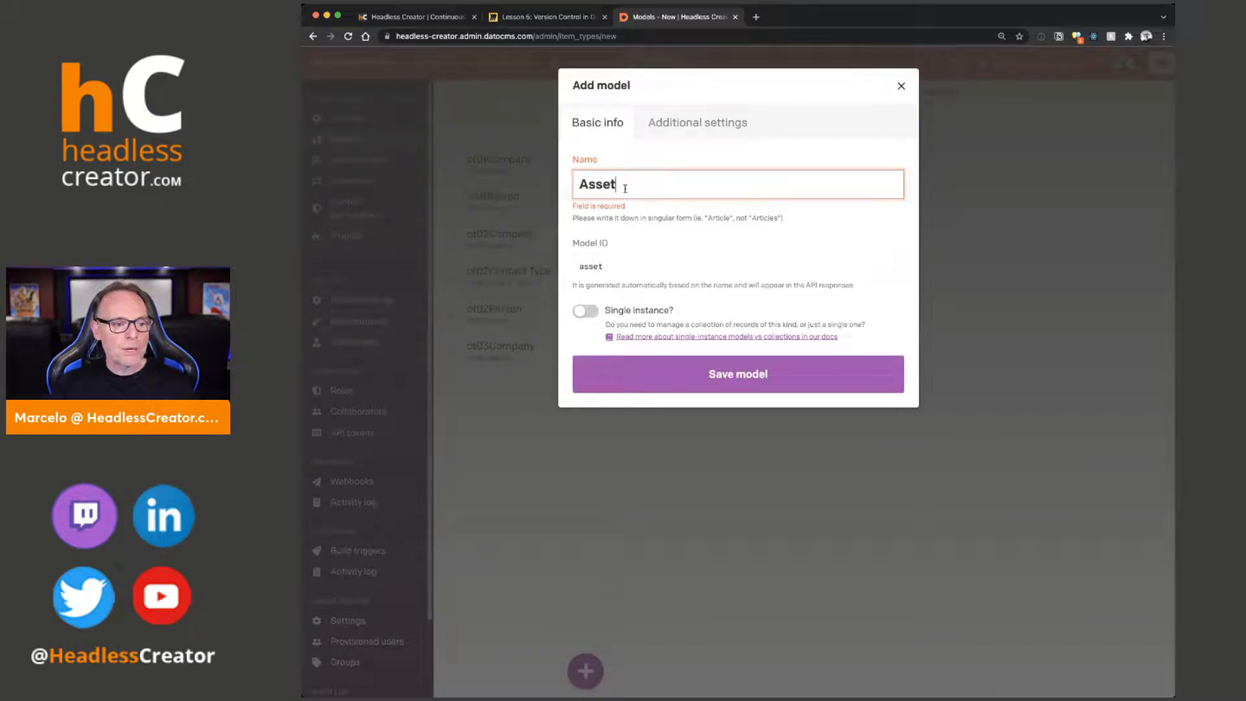
click(639, 376)
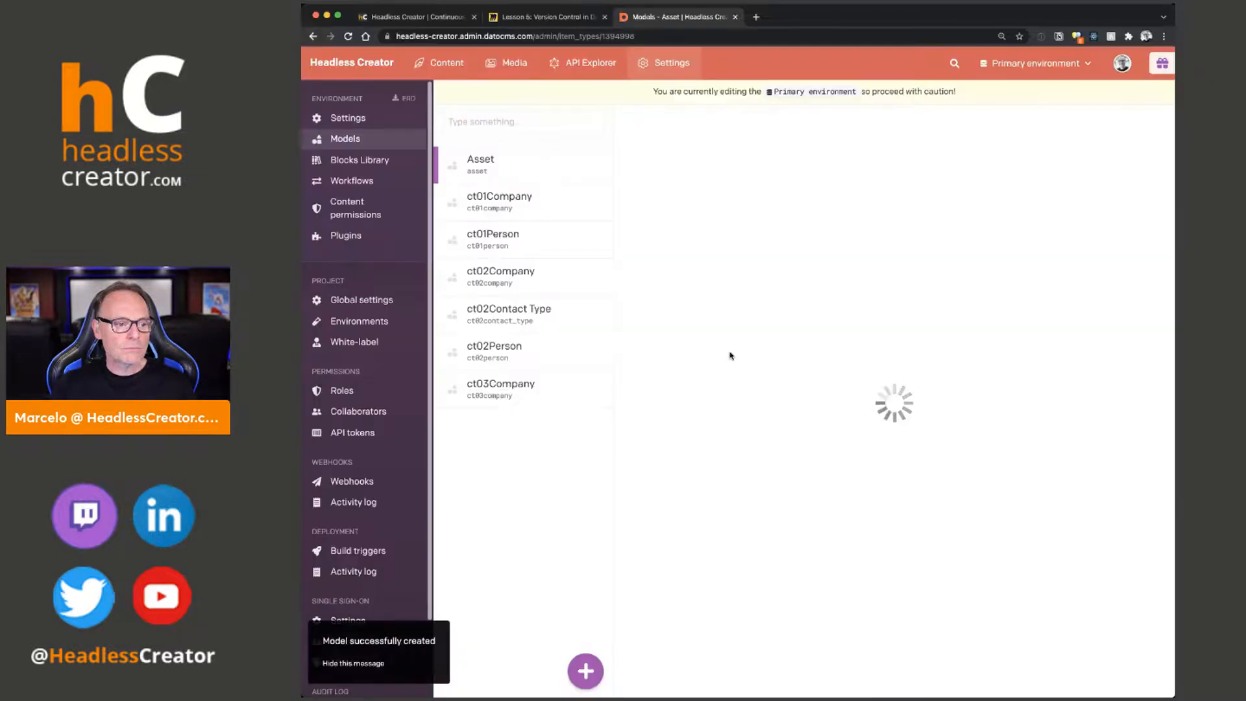
Step: Add a single-line string field named Title to the Asset model, without localization
click(895, 338)
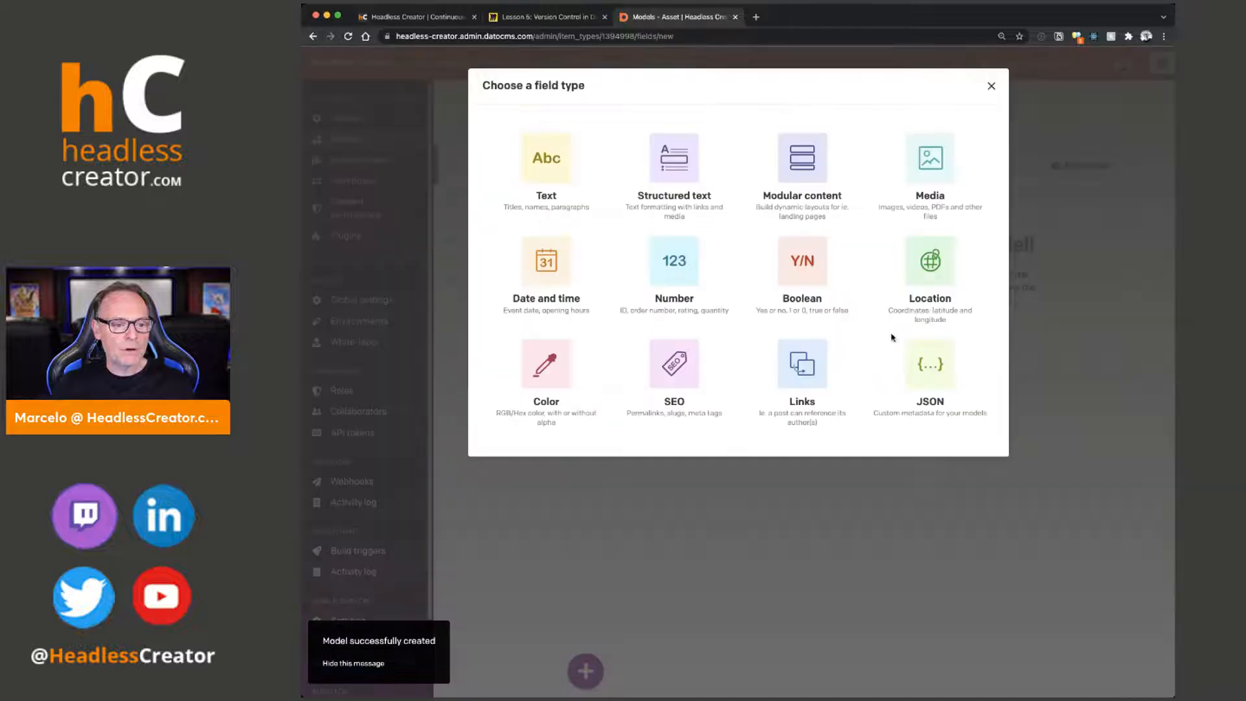
click(550, 169)
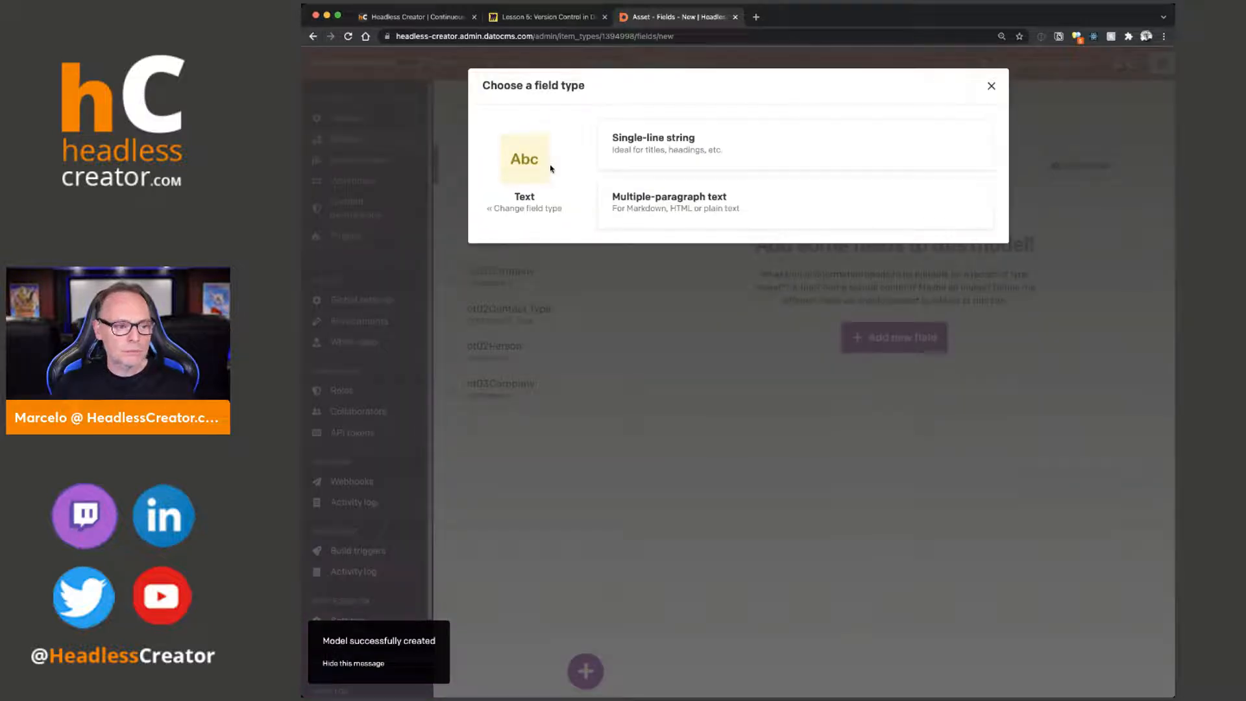
click(745, 162)
text(Title)
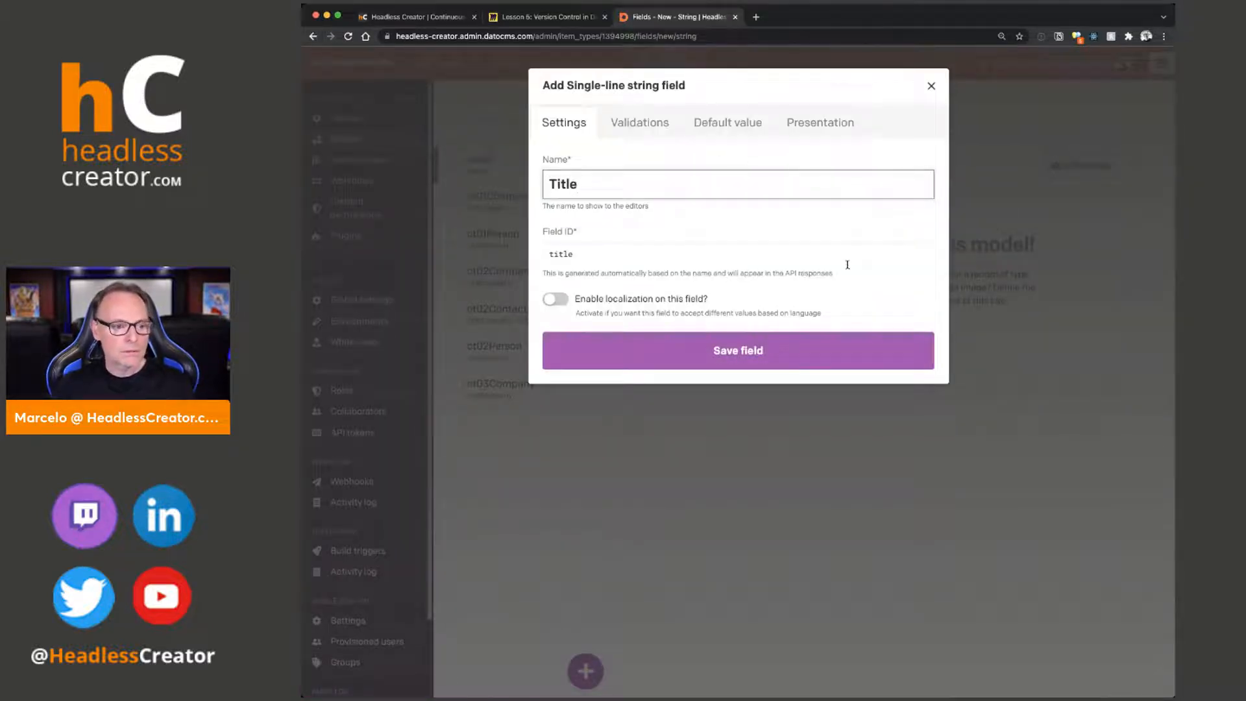
key(Return)
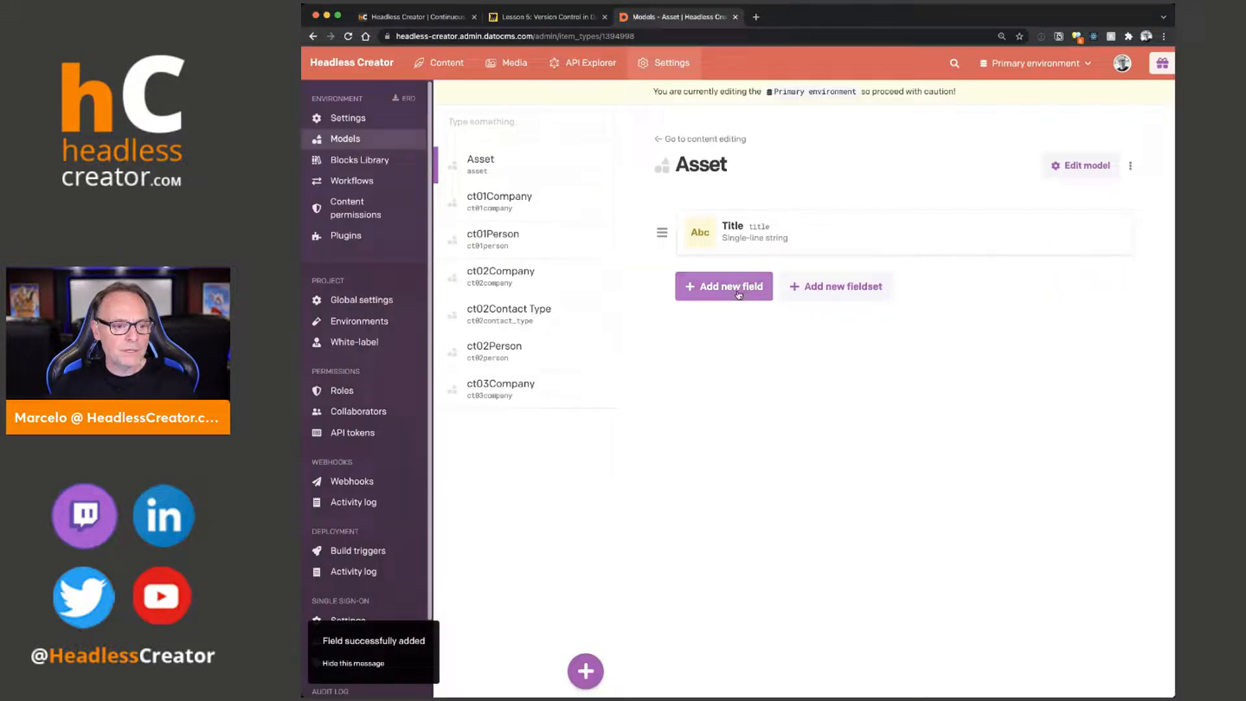
Step: Add a single asset media field named Media to the Asset model, without localization
click(724, 287)
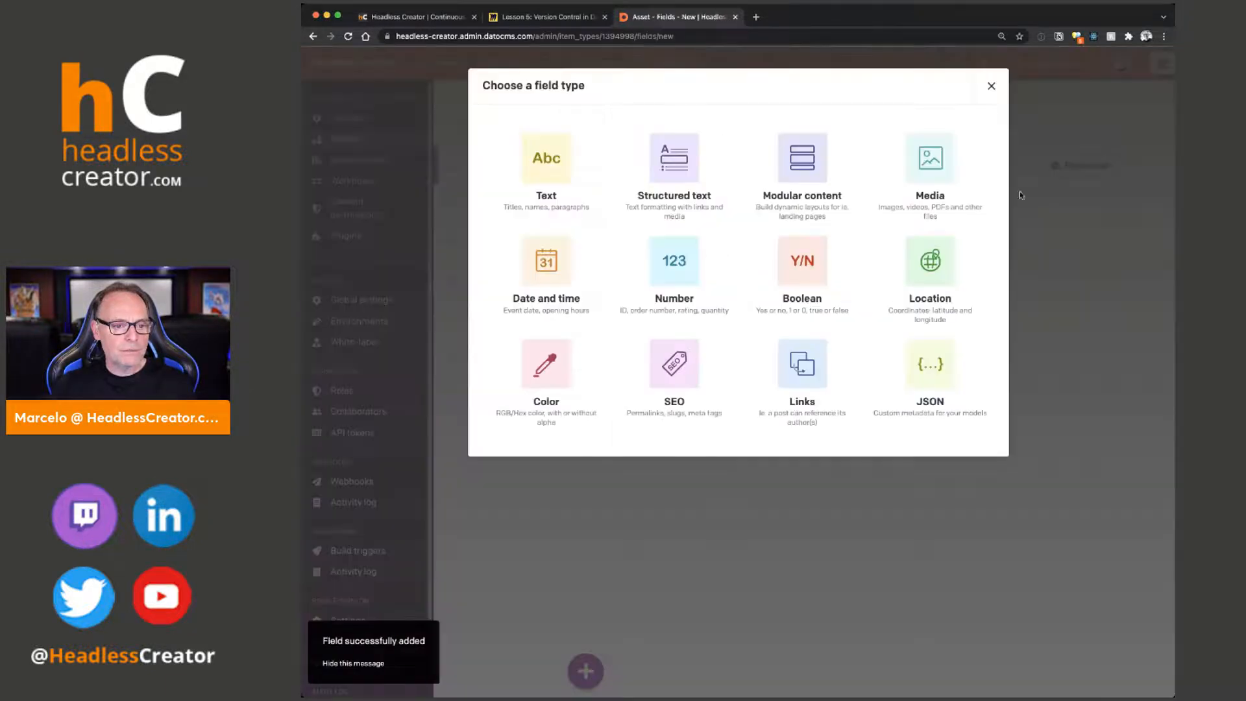
click(945, 162)
click(717, 150)
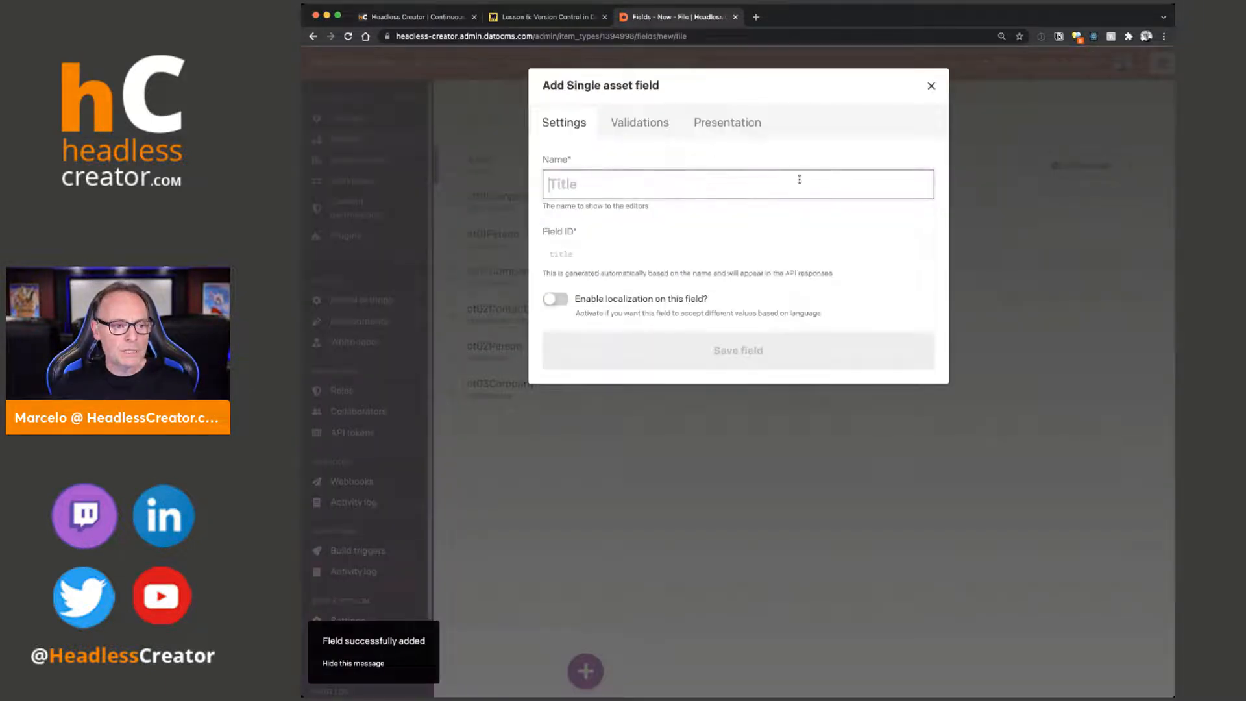
text(Asset)
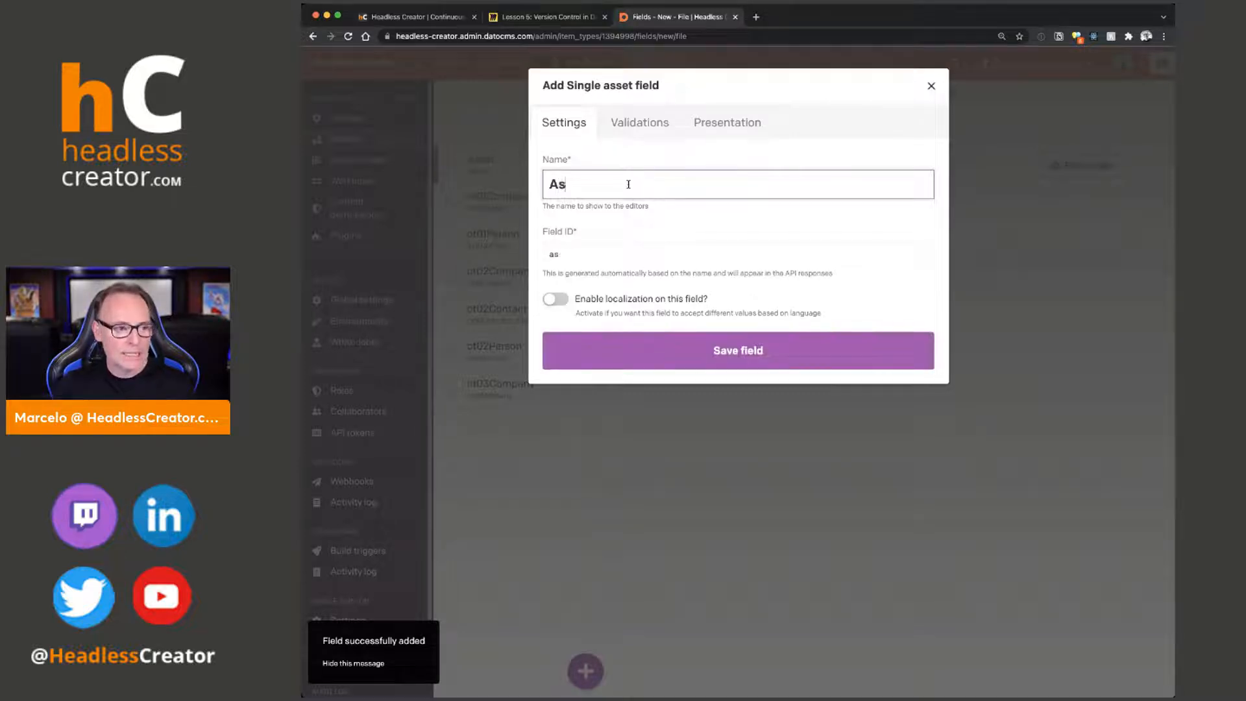
double_click(570, 185)
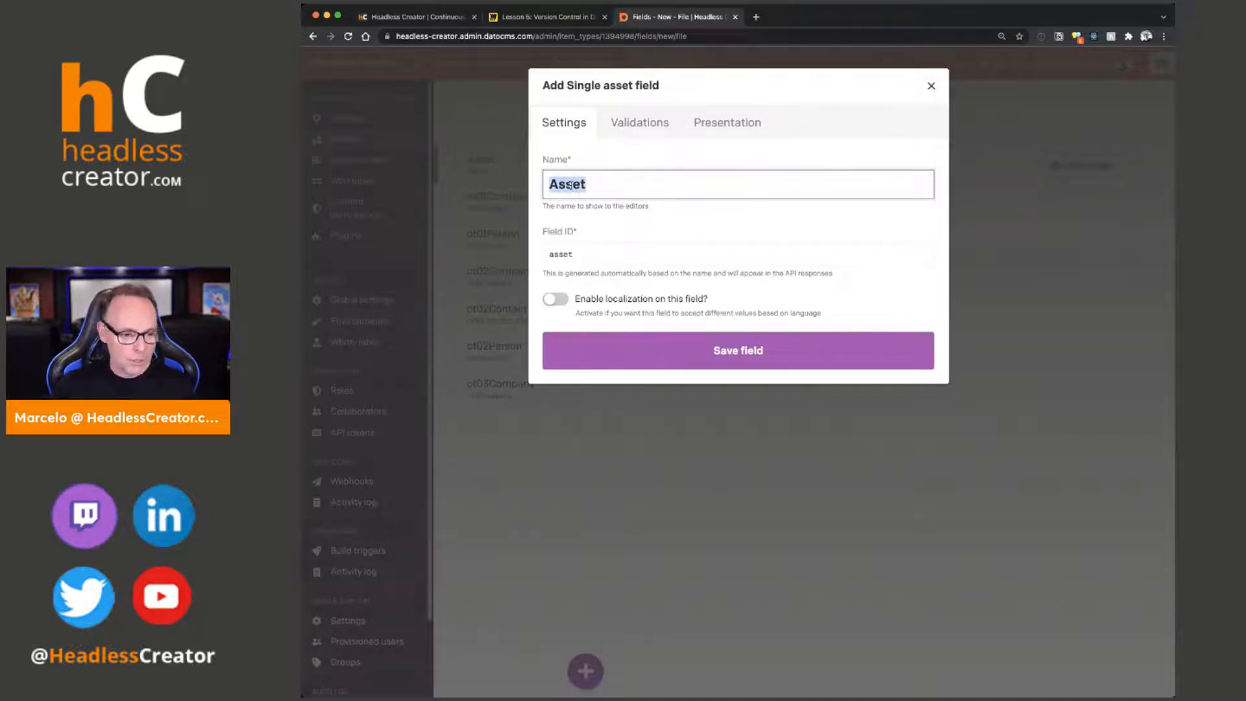
text(Media)
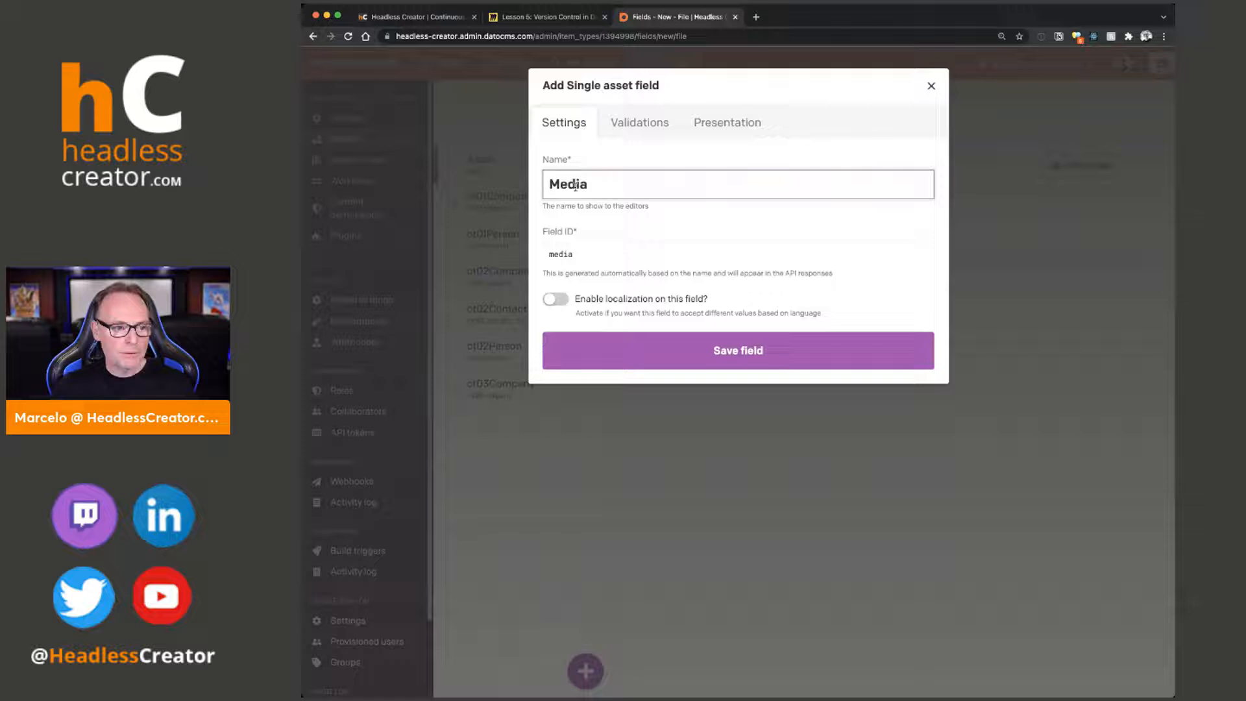
click(682, 362)
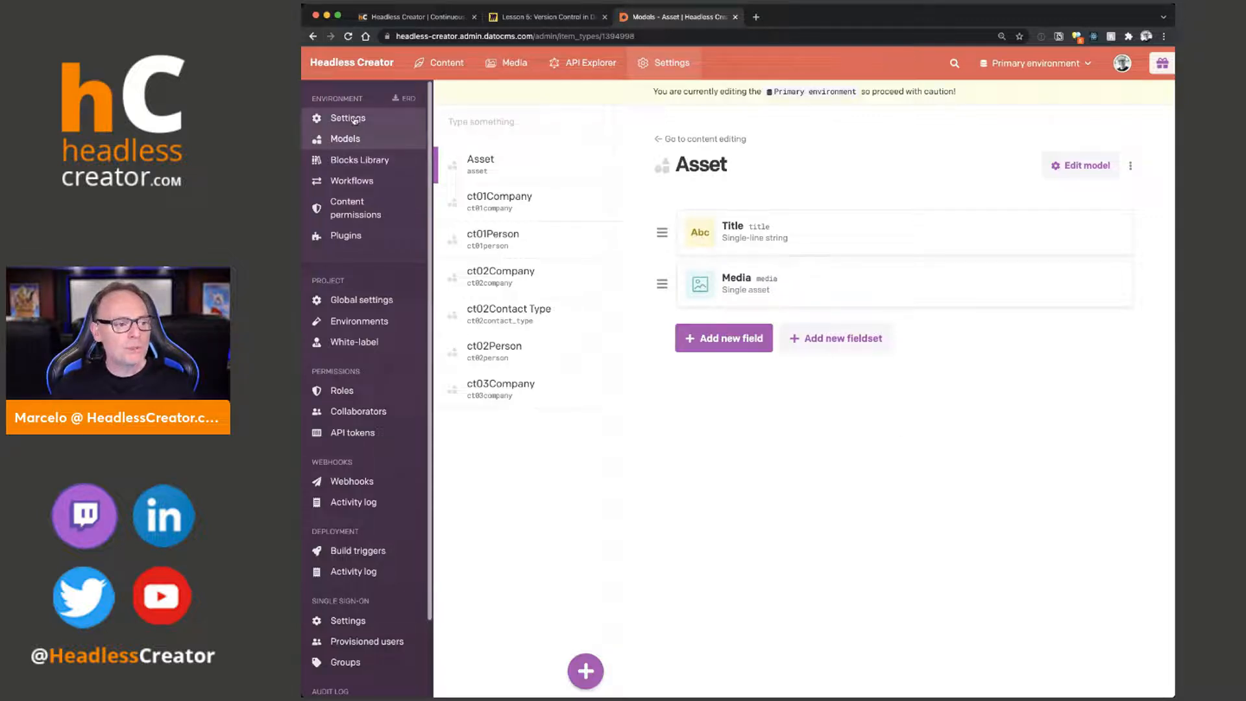
Step: Create an Asset record titled Spock, upload the picture of Spock giving the Vulcan salute as its media, and save the record
click(458, 63)
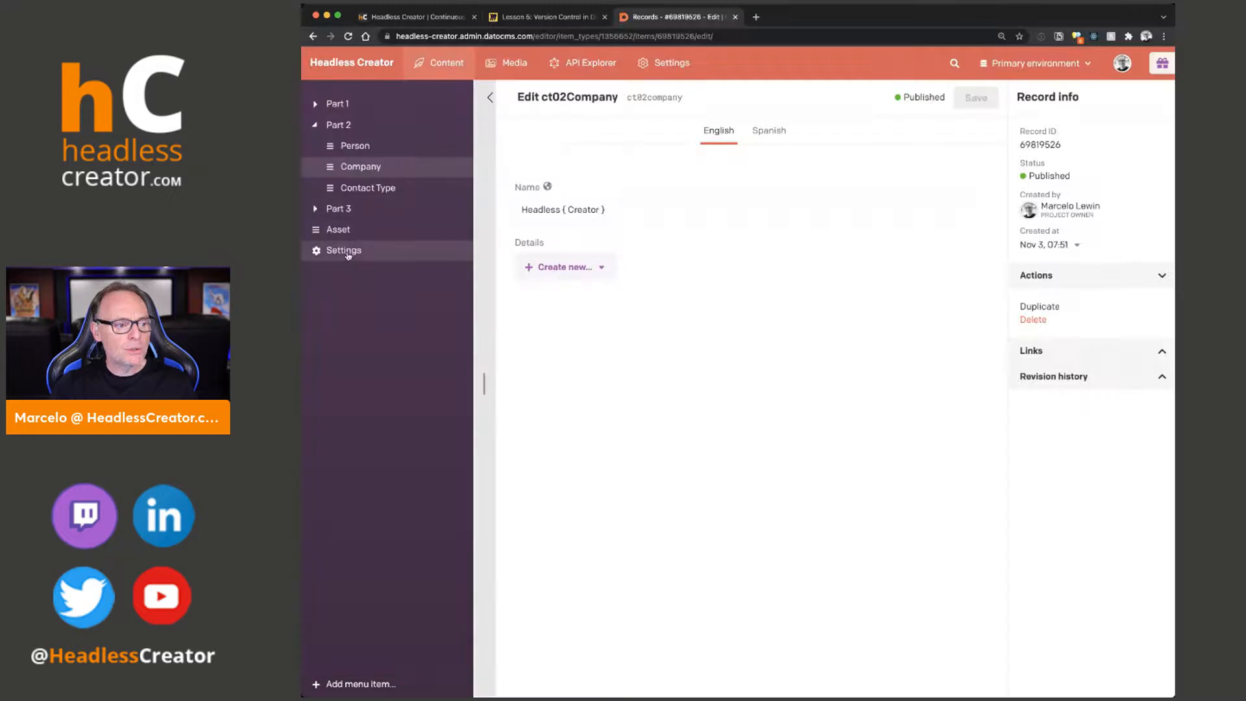
click(341, 233)
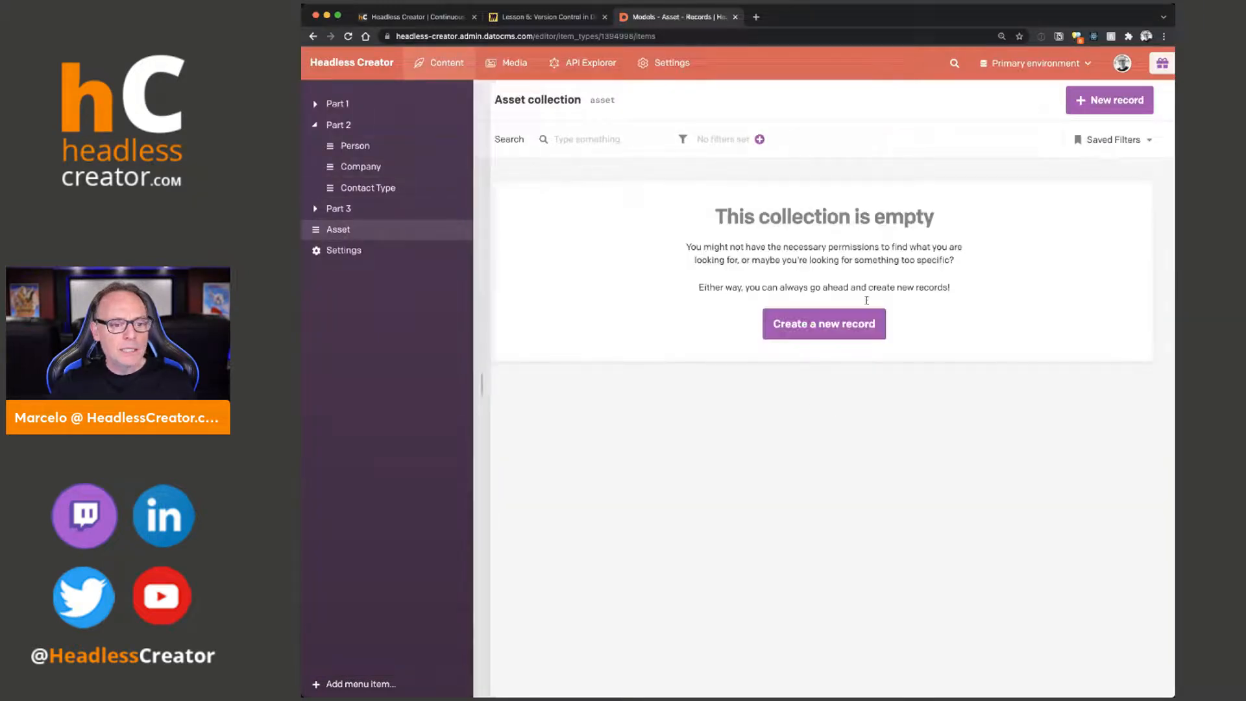
click(833, 329)
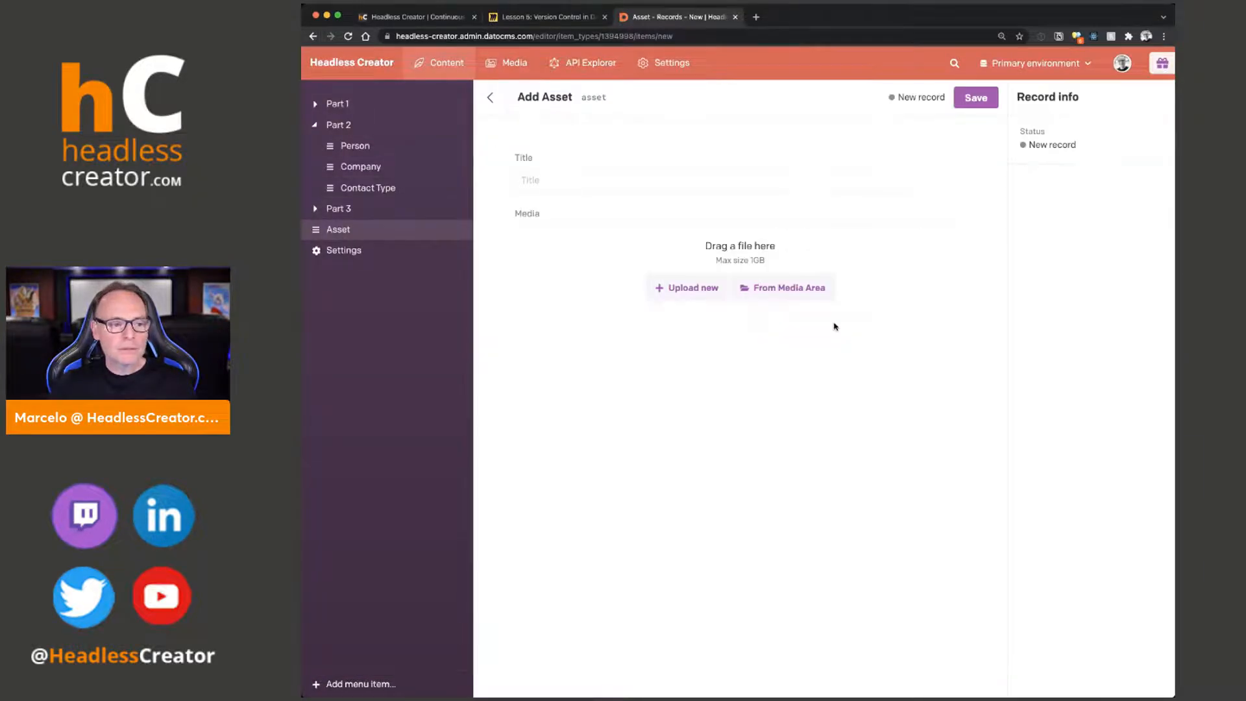
click(580, 176)
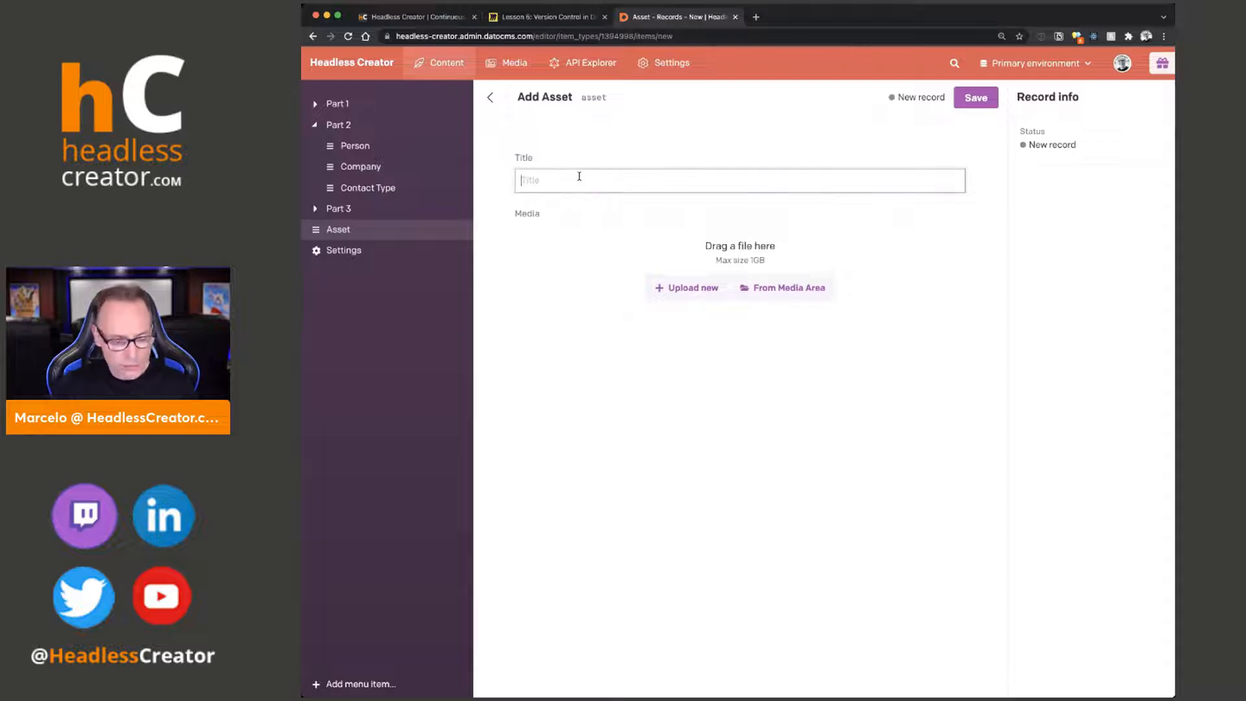
text(Spok)
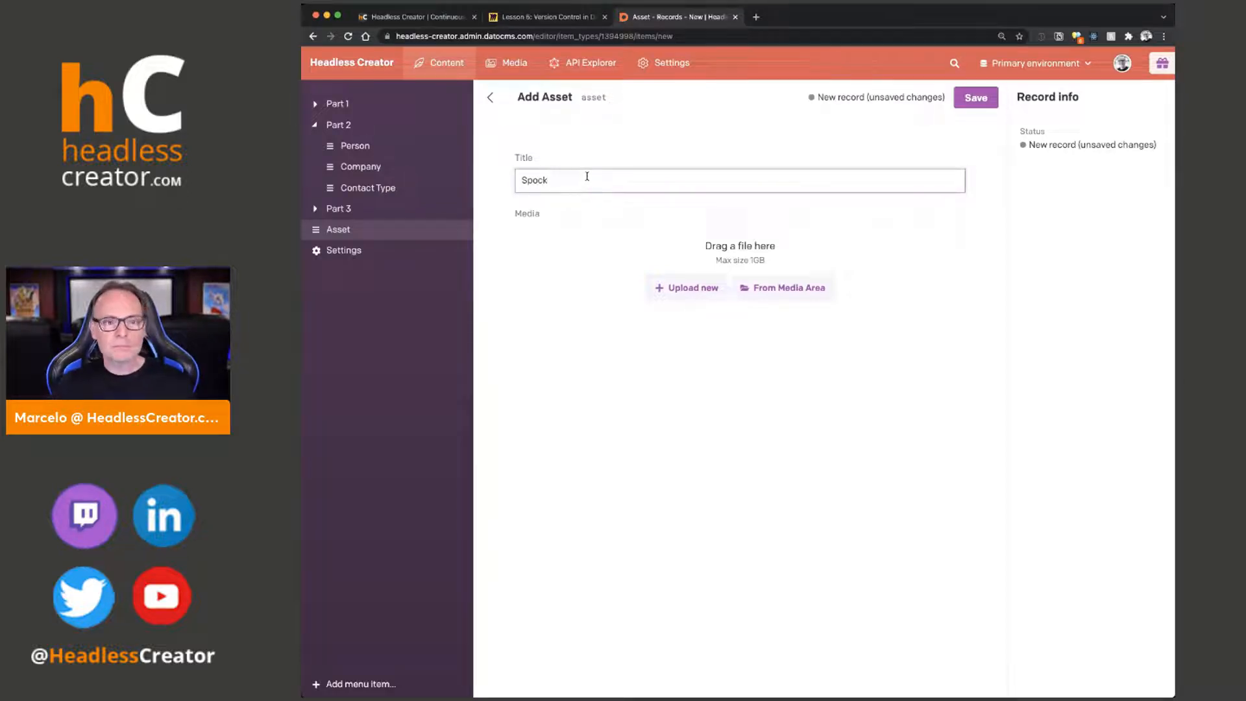
click(688, 290)
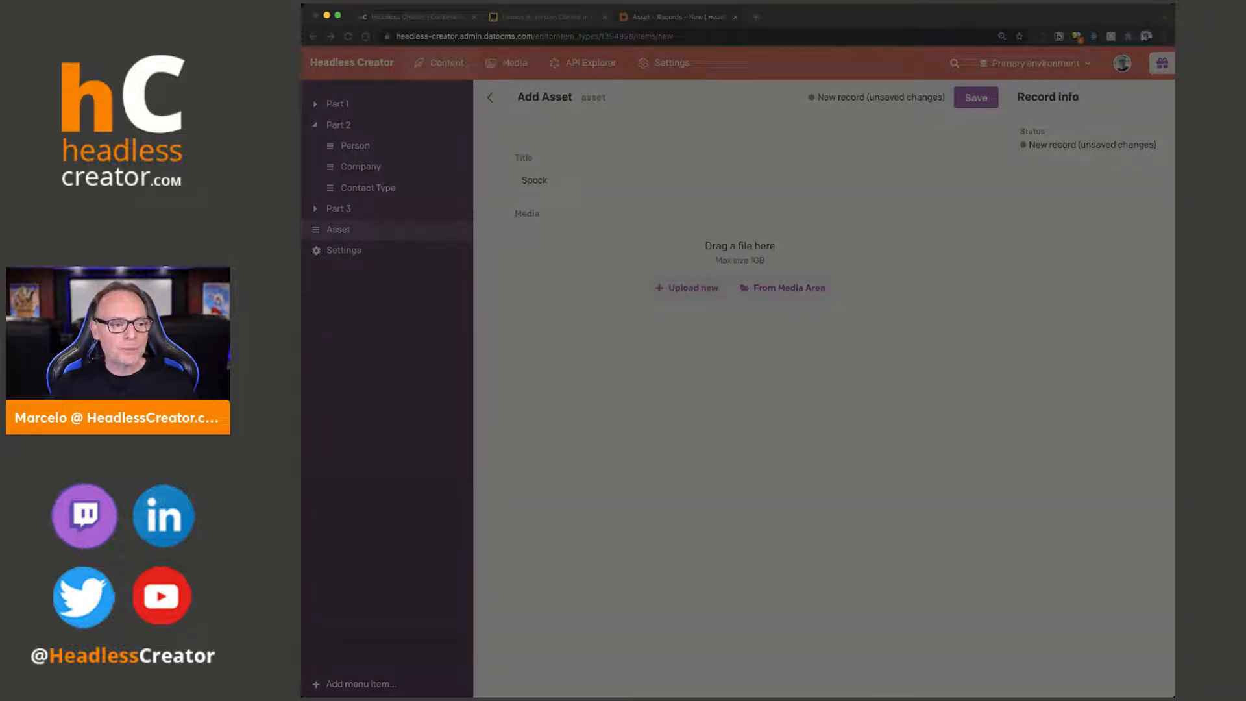
click(1004, 465)
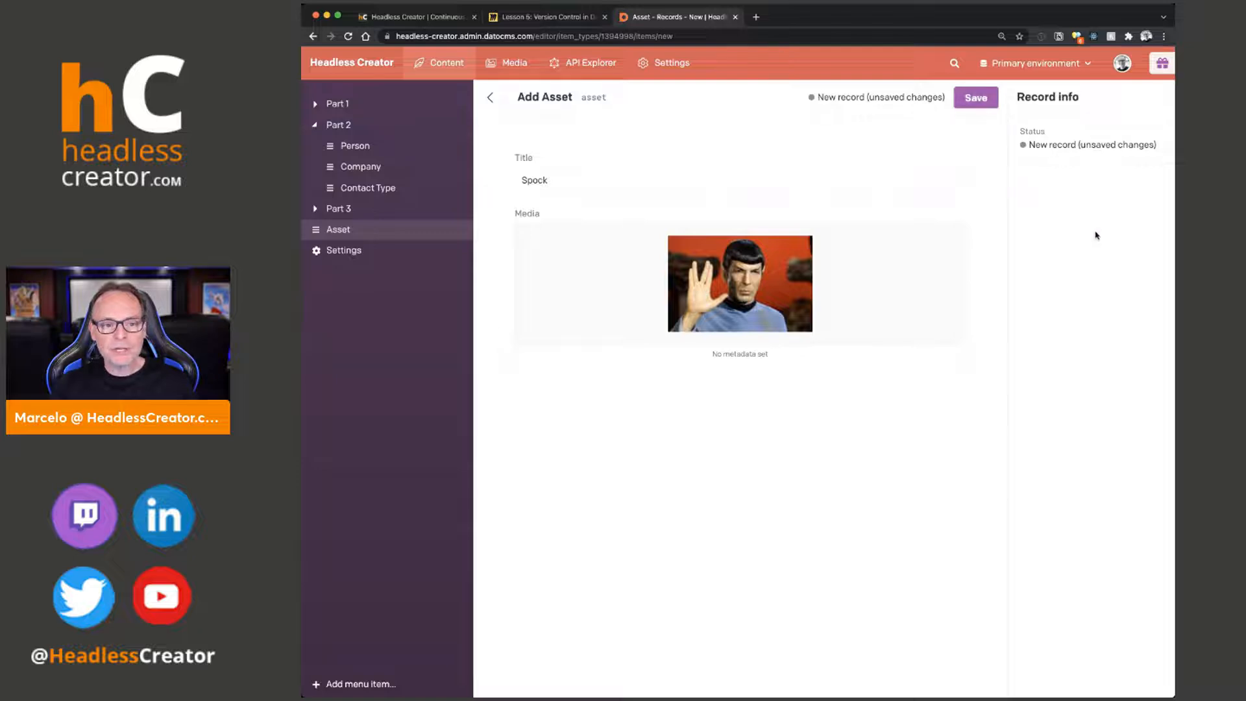
click(987, 103)
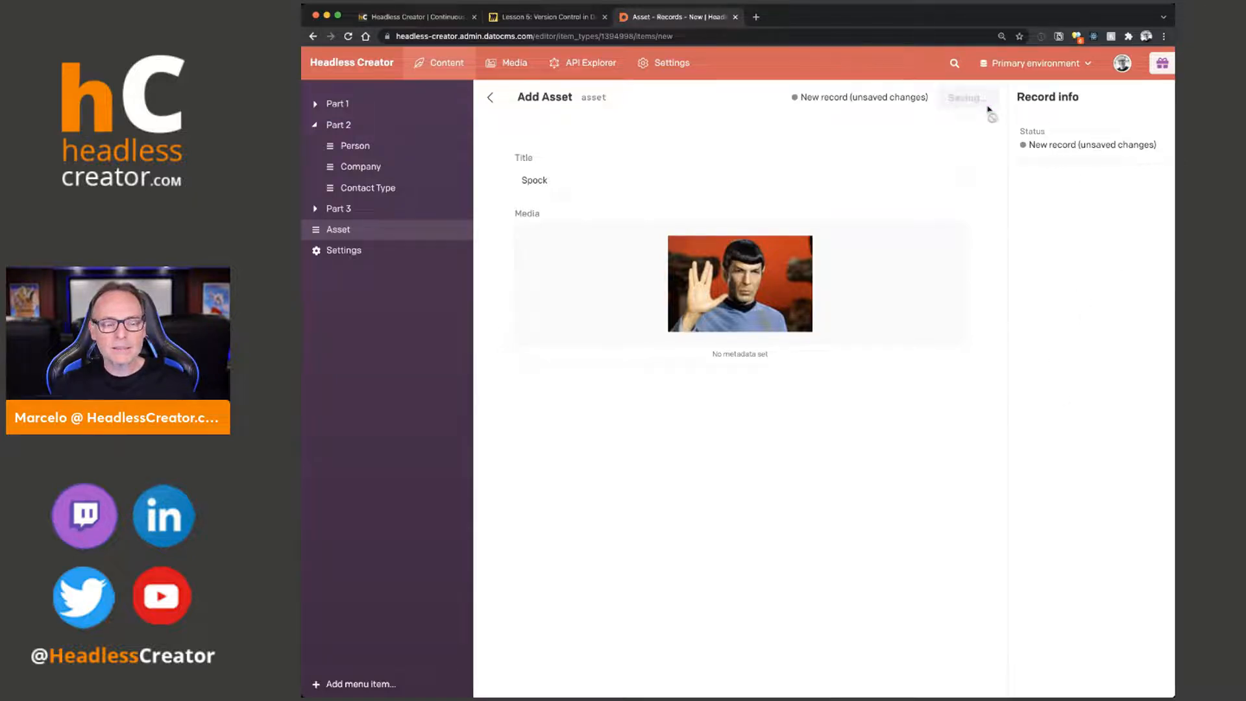
Step: Review the Spock record's revision history, go back to the Asset collection and reopen the record
click(1053, 378)
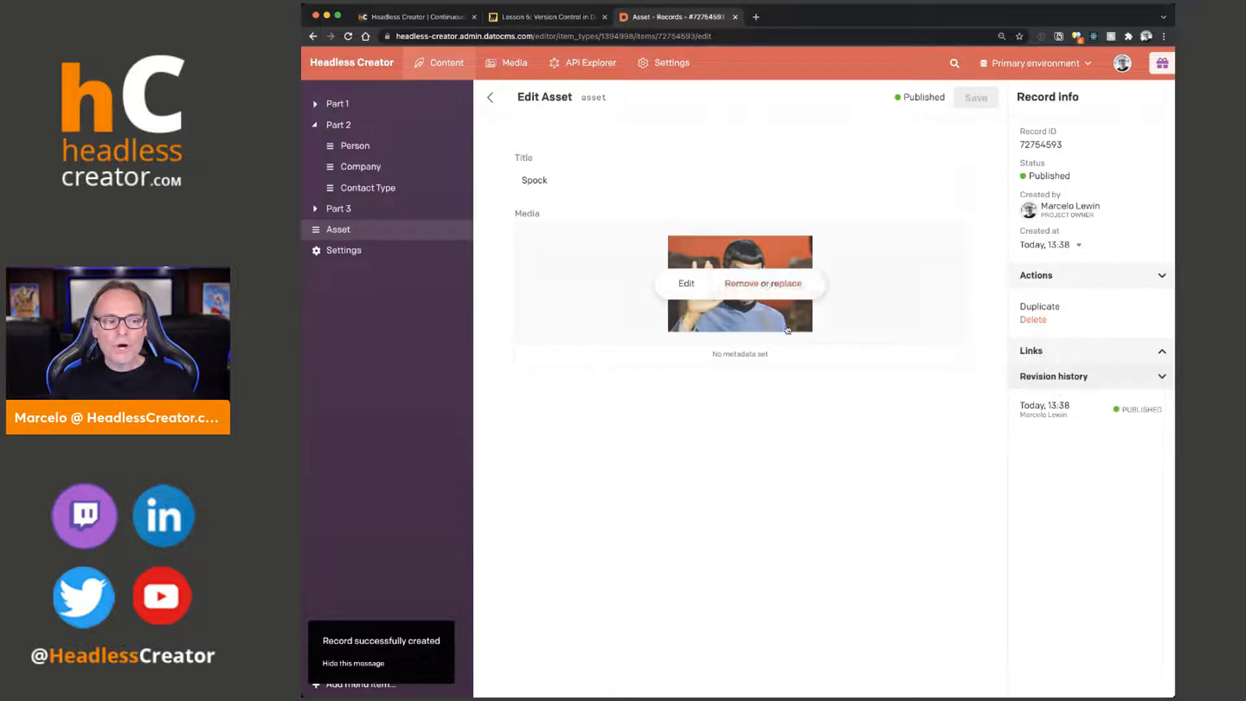
click(490, 98)
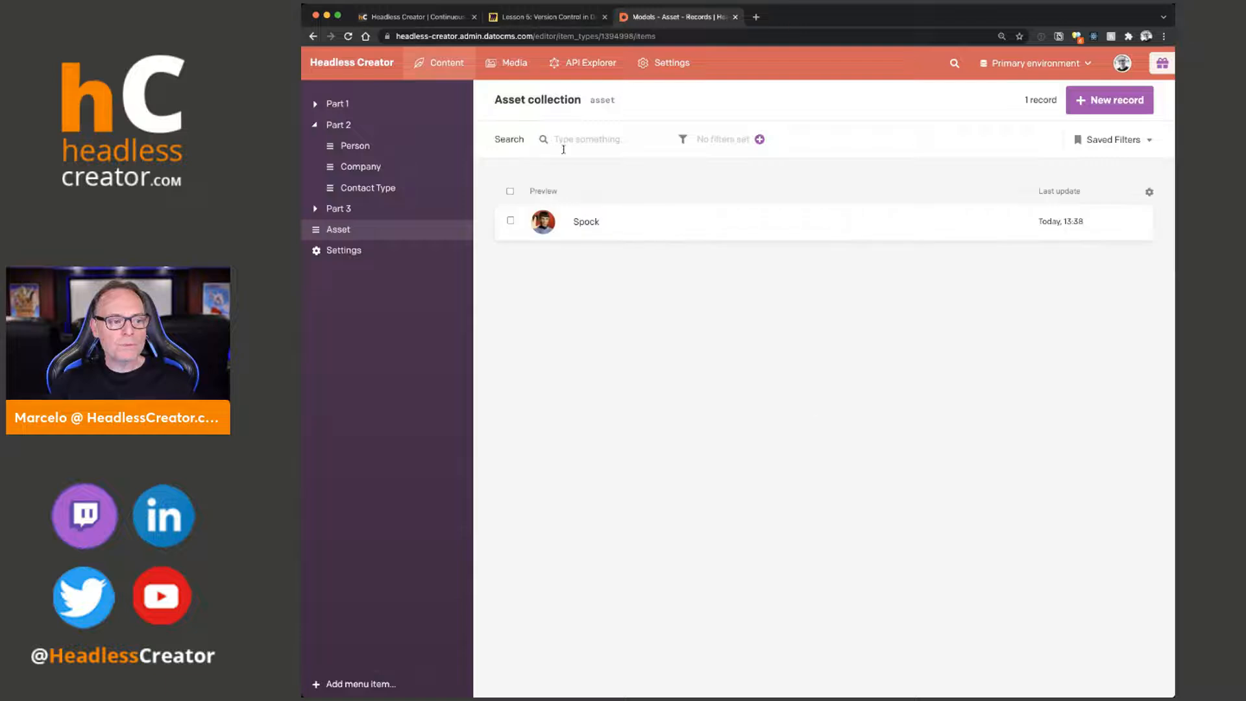
click(587, 223)
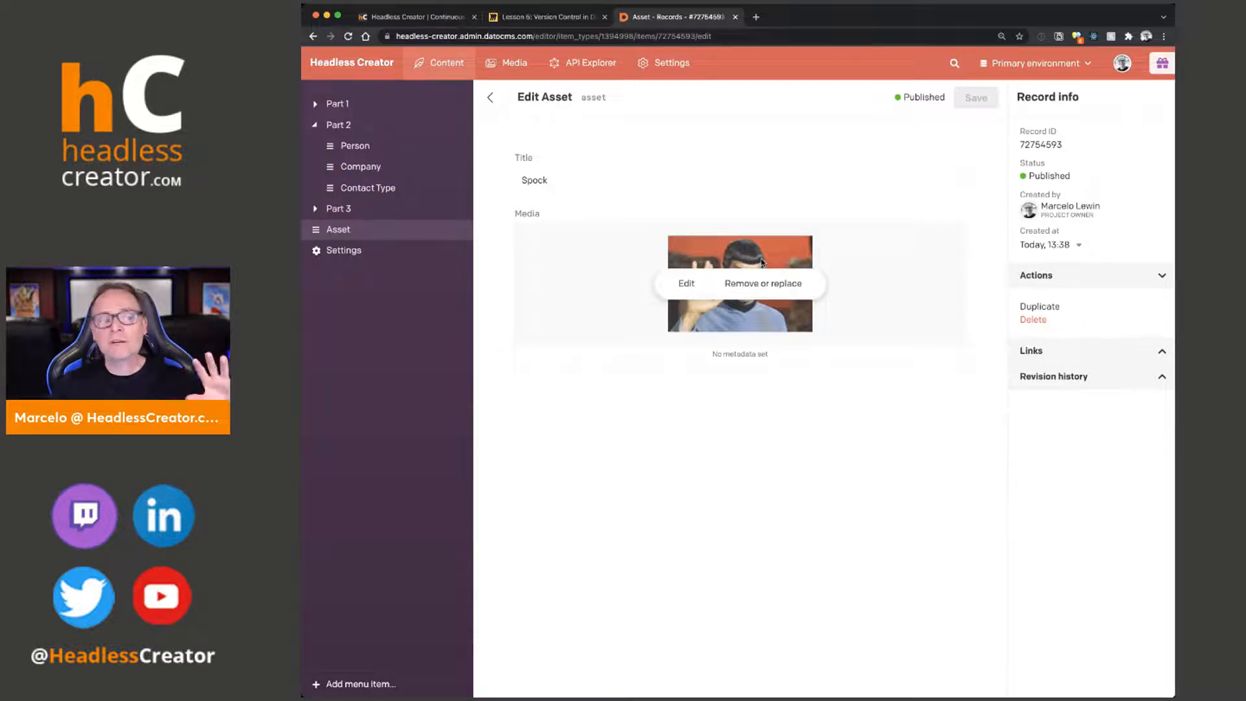
Step: Replace the Spock record's media with an uploaded picture of Spock and Kirk, save the record and expand its revision history
mouse_move(760, 342)
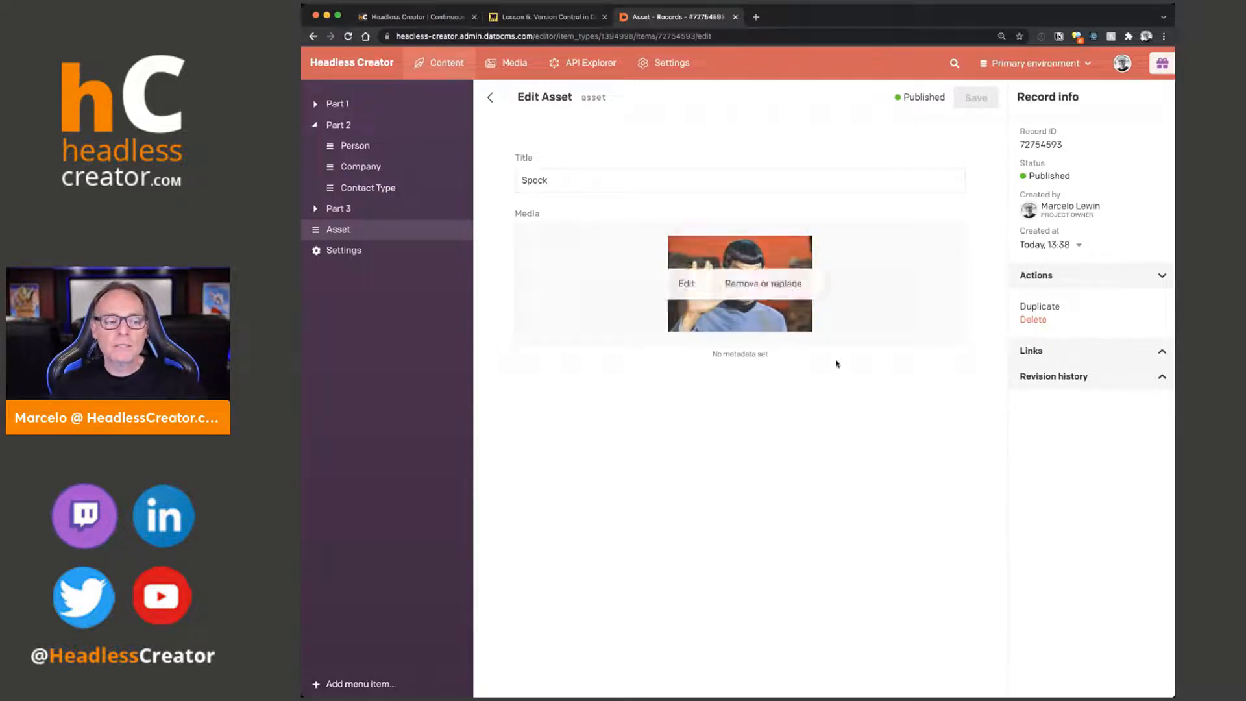
click(743, 284)
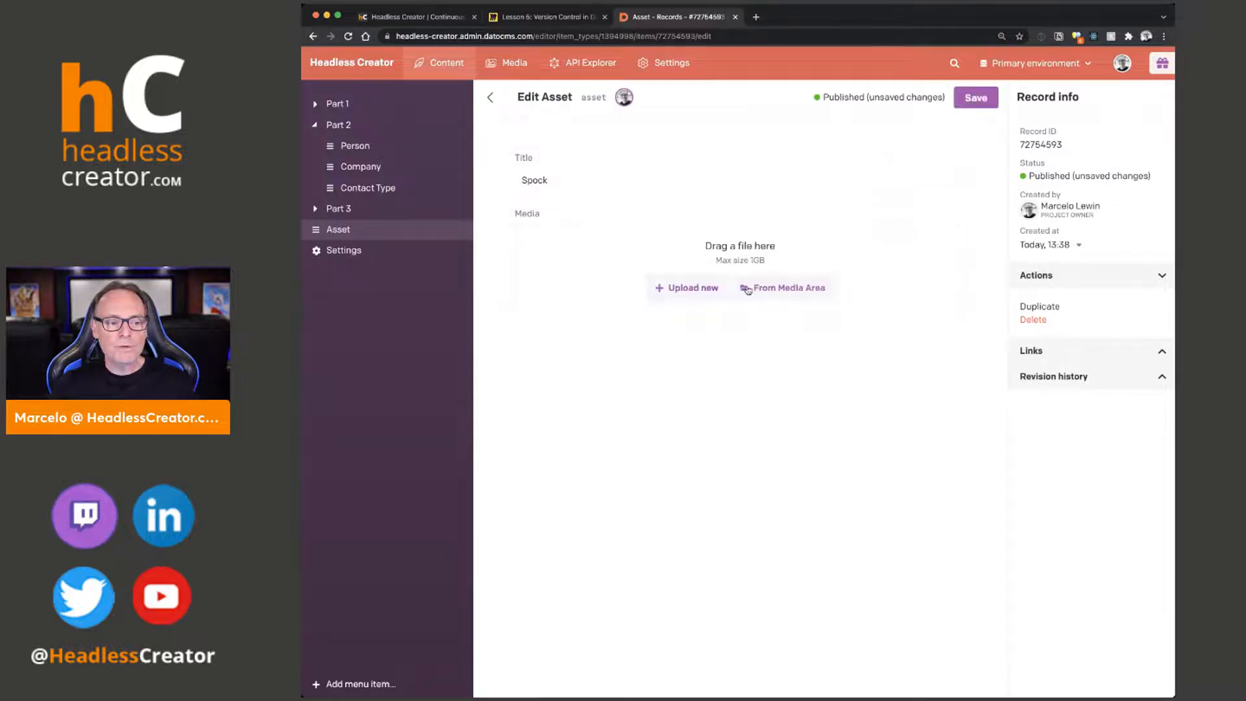
click(689, 288)
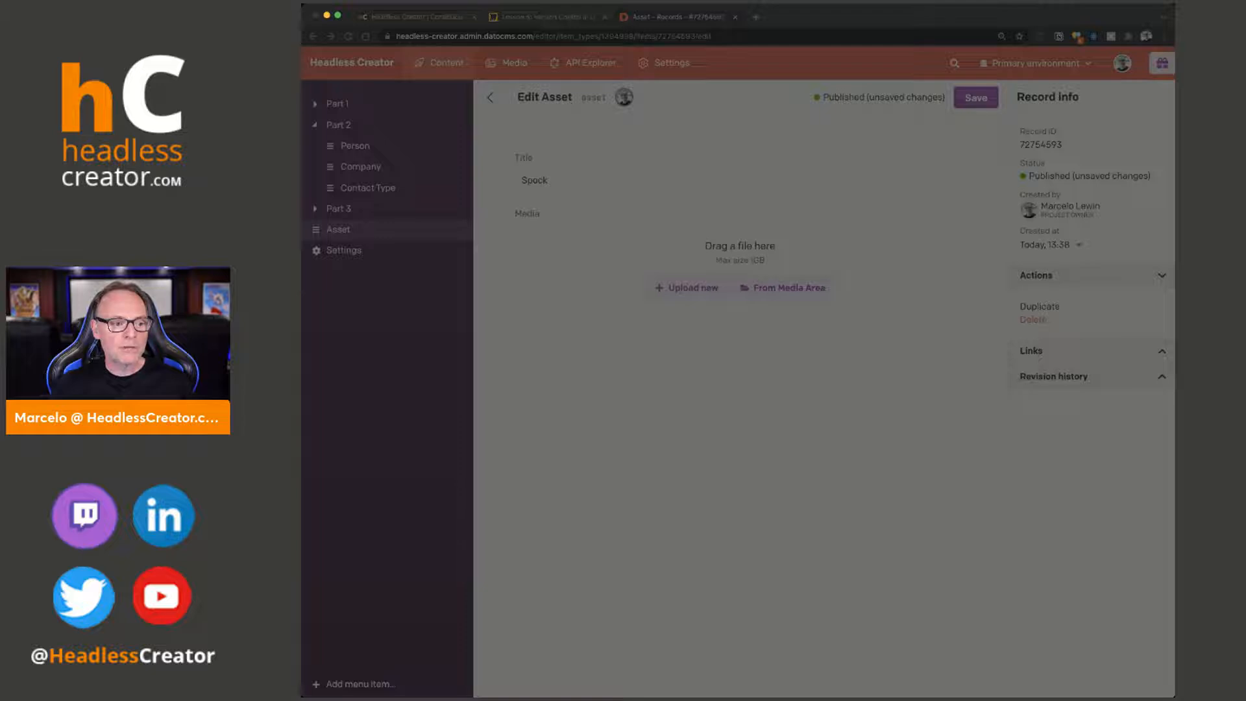
click(1033, 479)
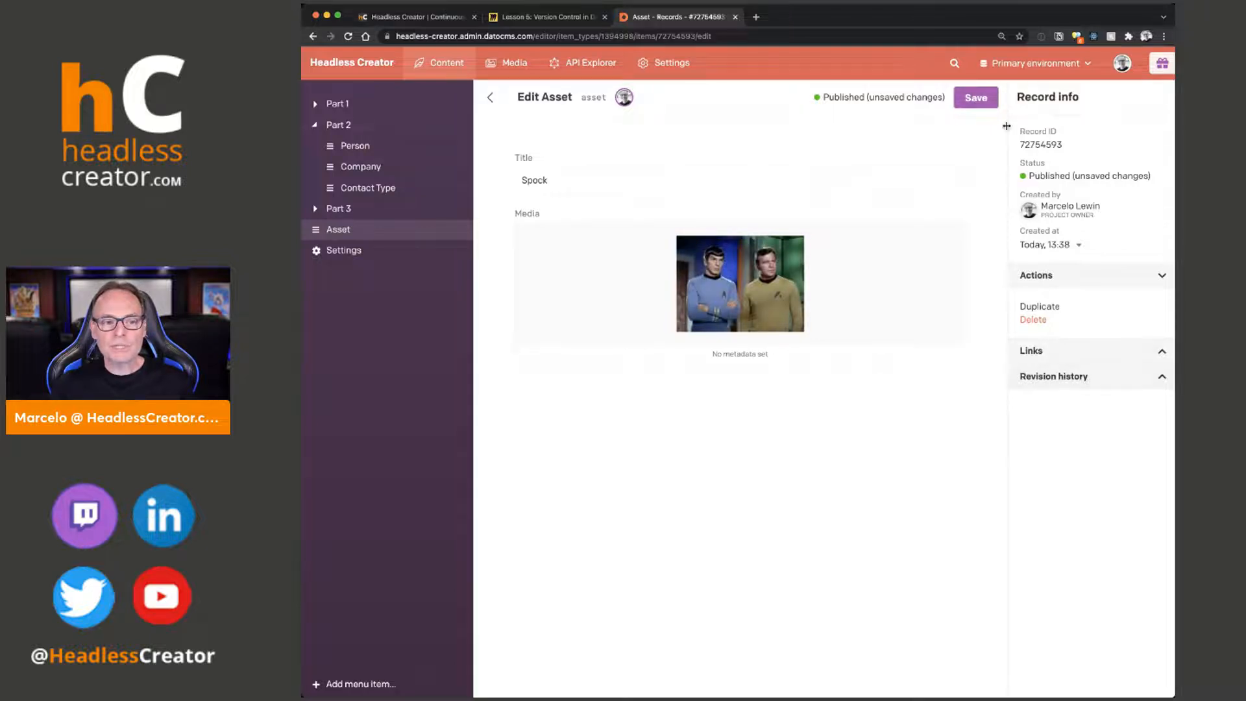
click(974, 99)
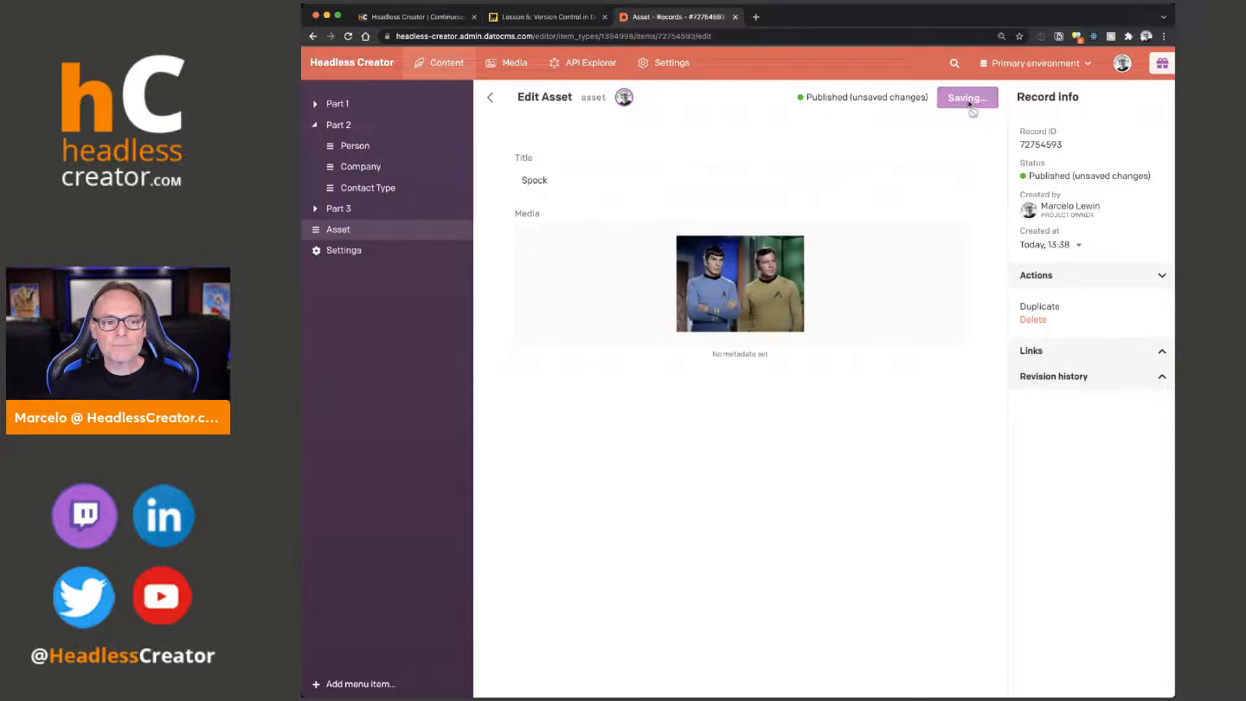
click(1077, 378)
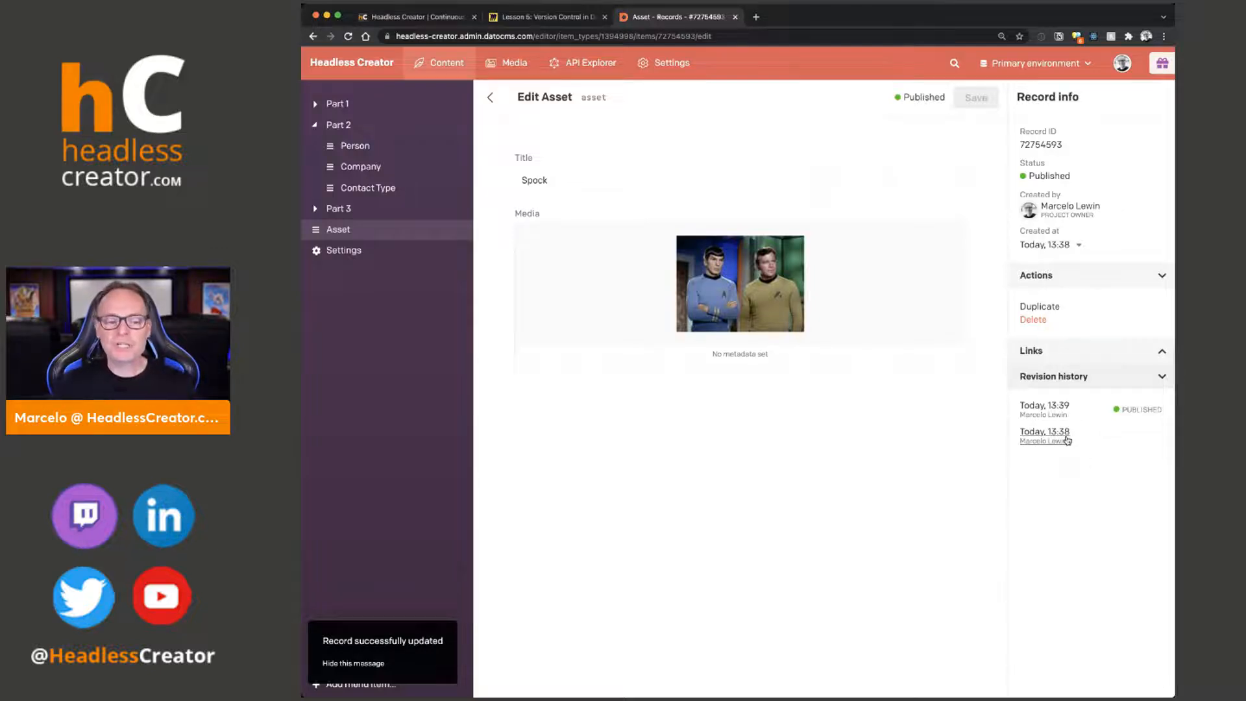
Step: Review the media file in each of the Spock record's two revisions, then close the record history
click(1067, 441)
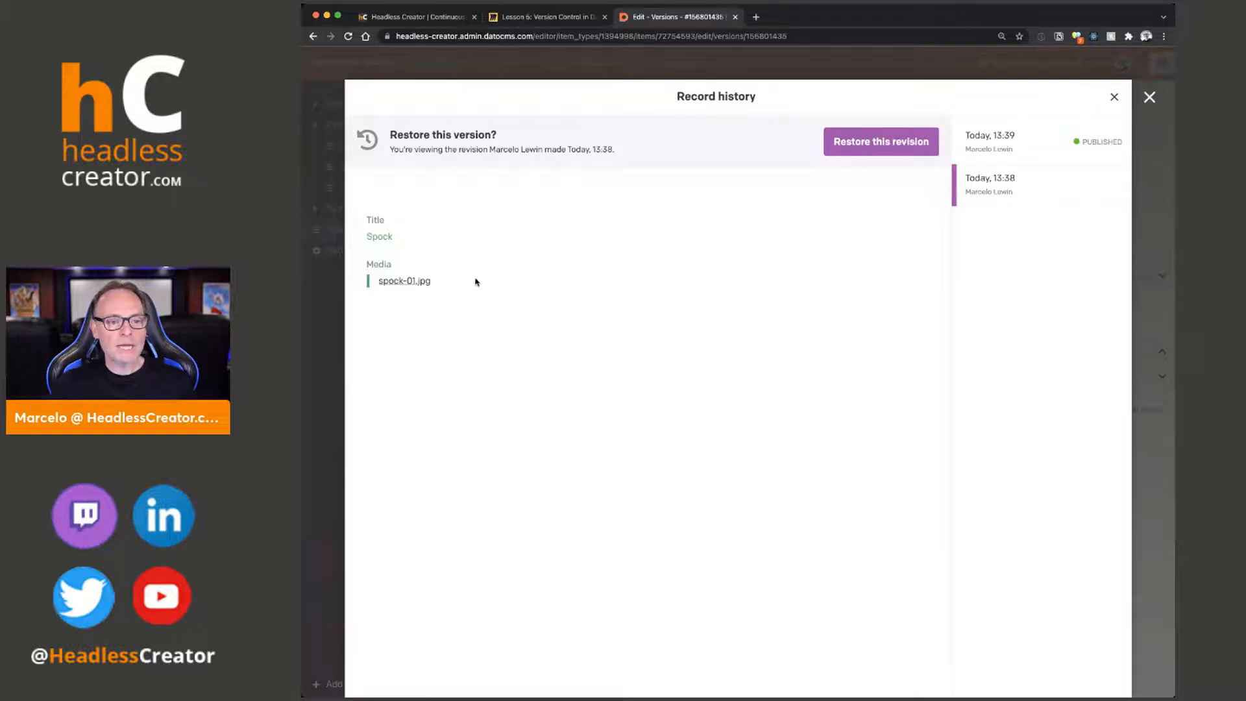
click(1009, 148)
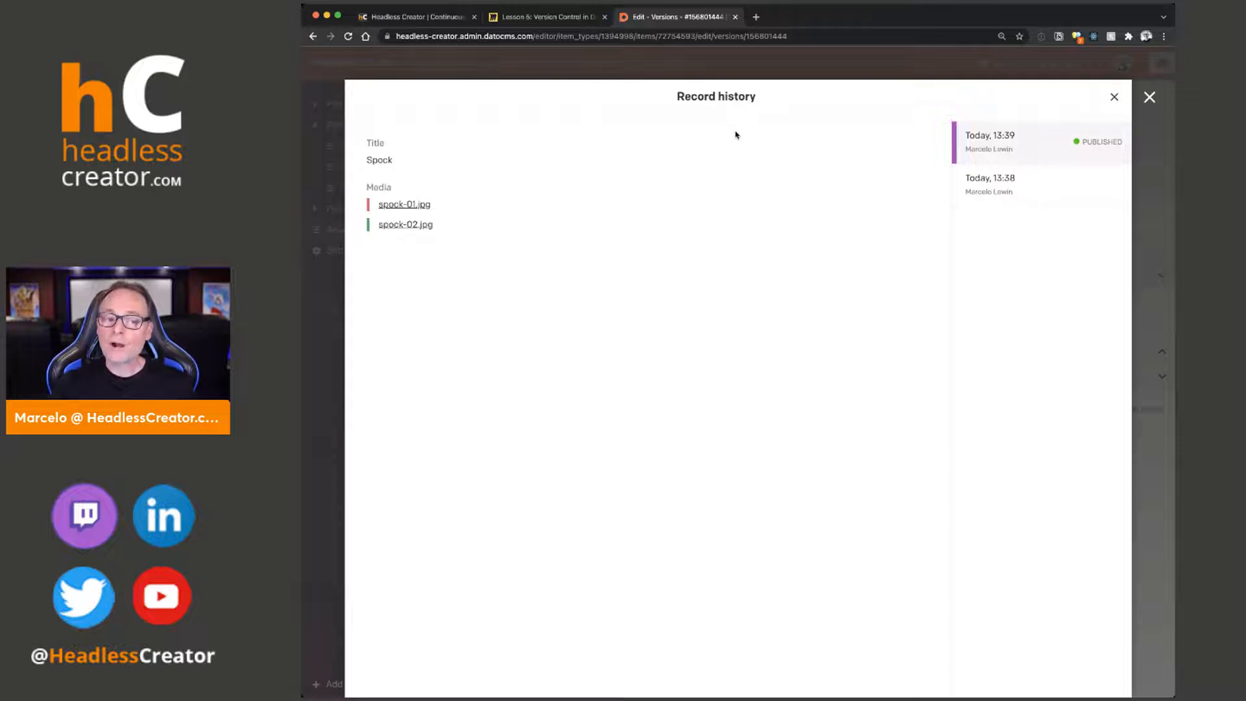
click(1111, 98)
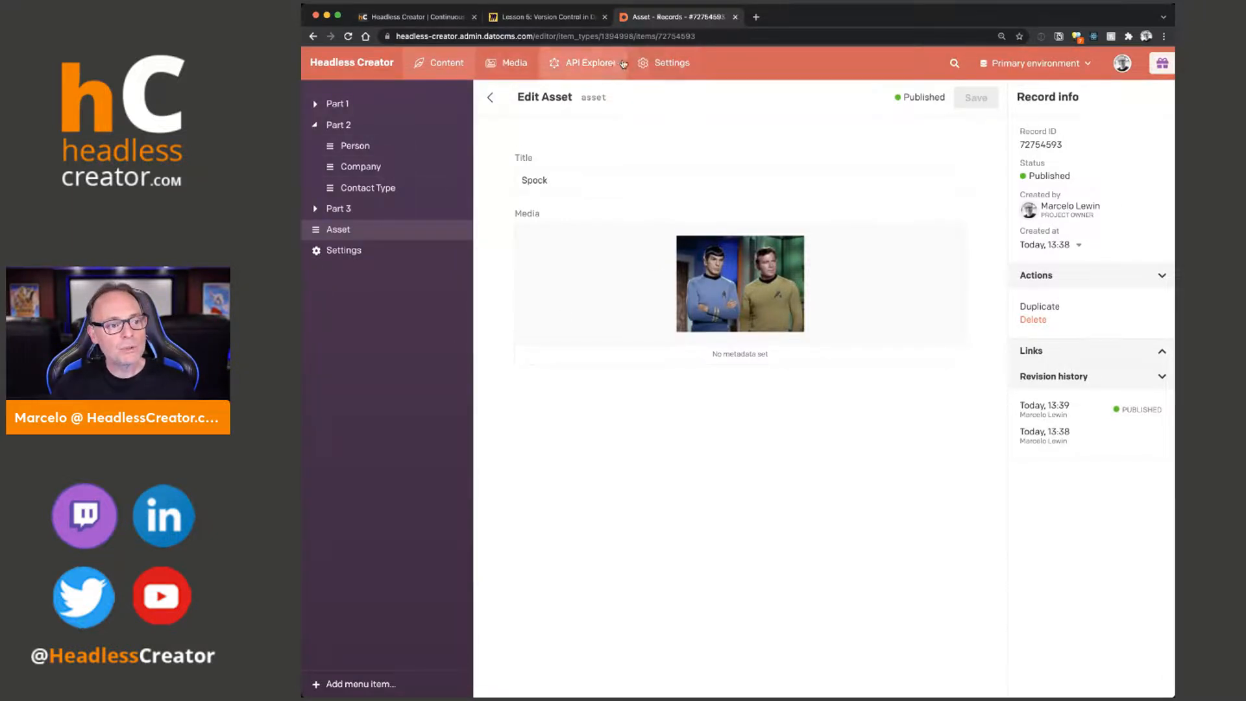
Step: Create a new content model named Blog as a regular collection, not a single instance
click(662, 62)
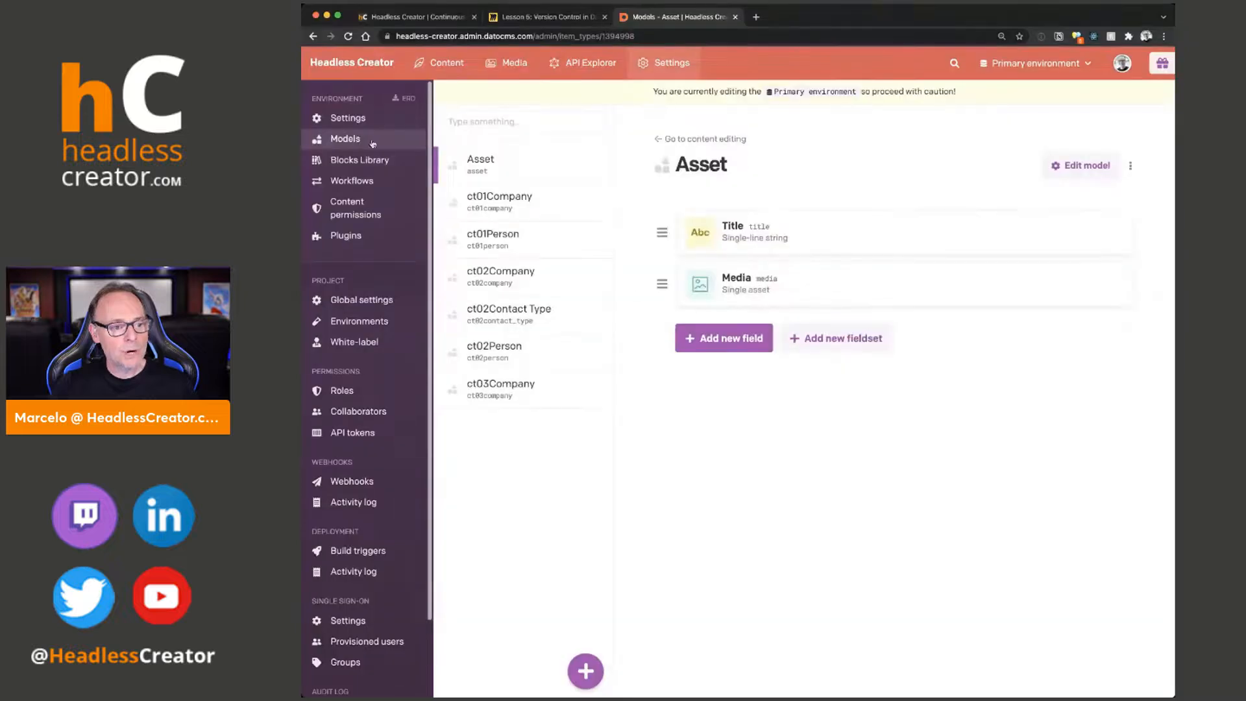
click(585, 672)
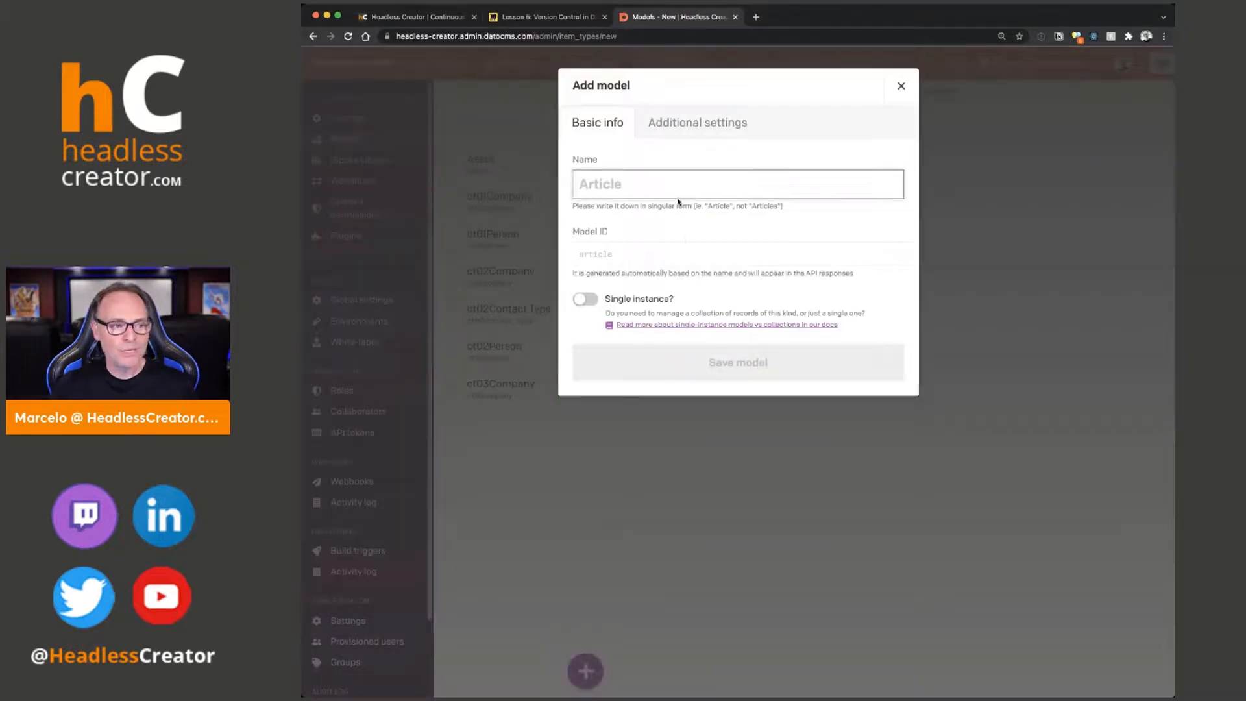
text(Blog)
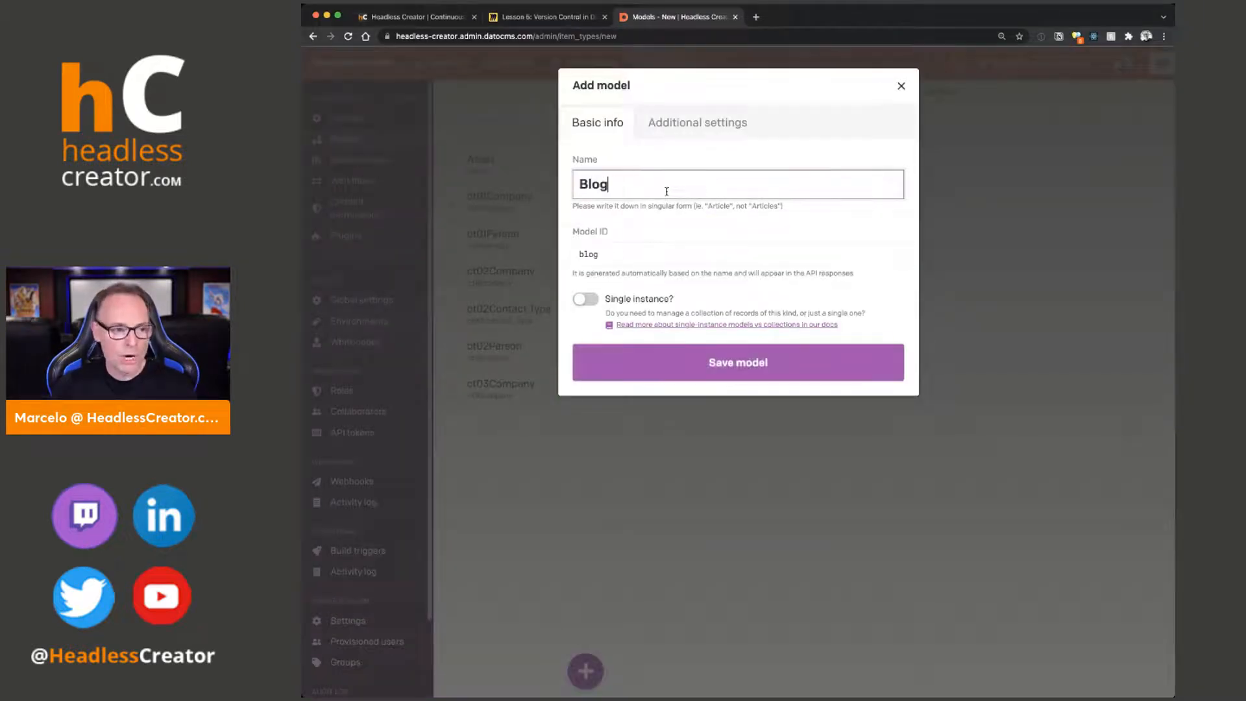
click(743, 361)
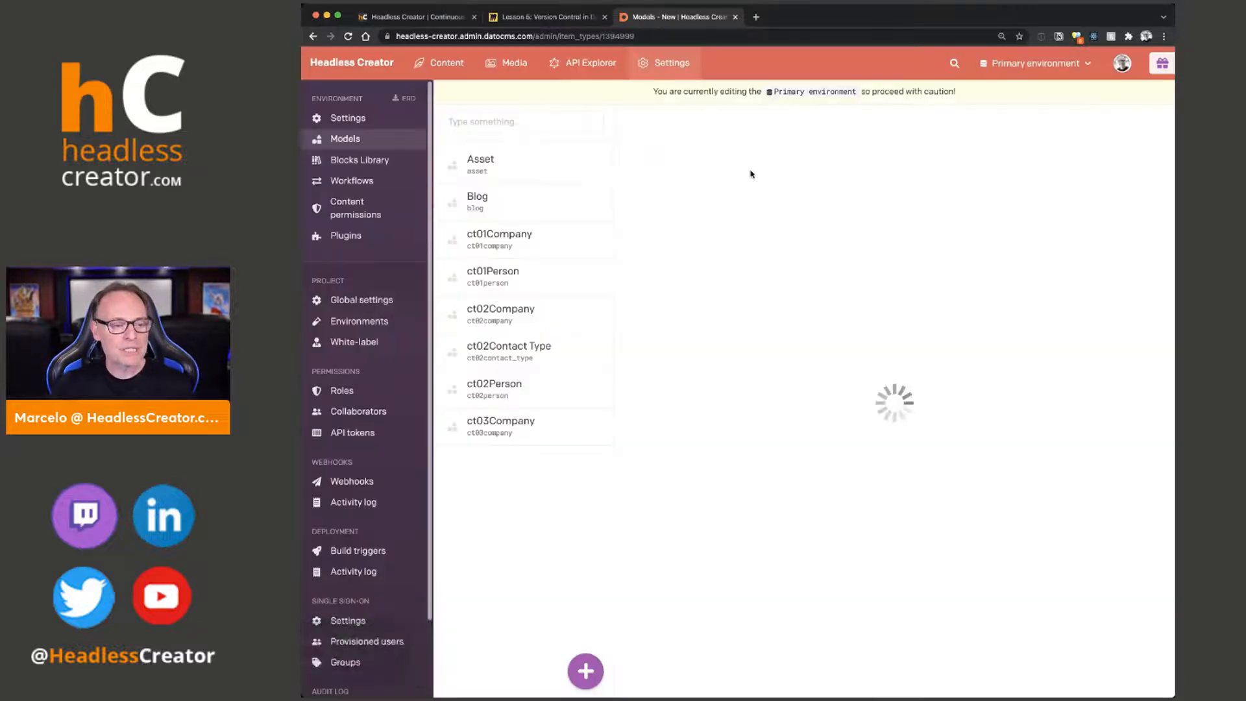
Step: Check the Blog Article structure on the Miro board and add a single-line string field named Title to the Blog model in DatoCMS
click(547, 18)
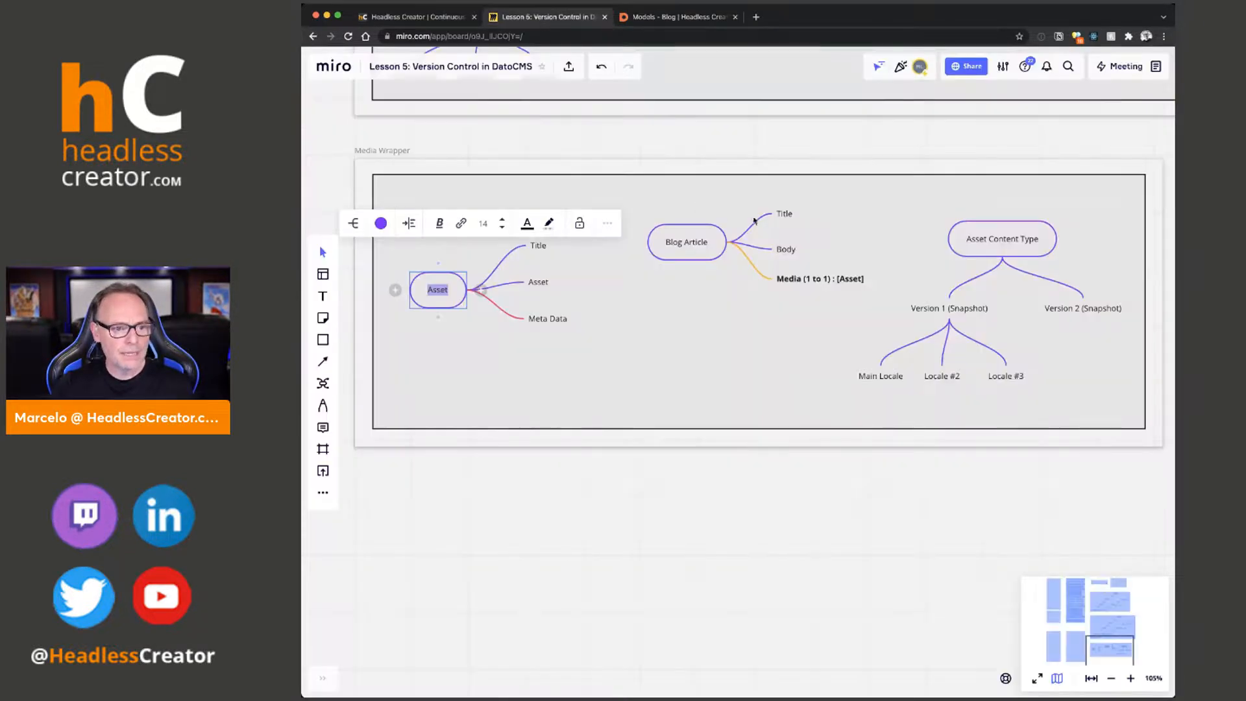
click(670, 17)
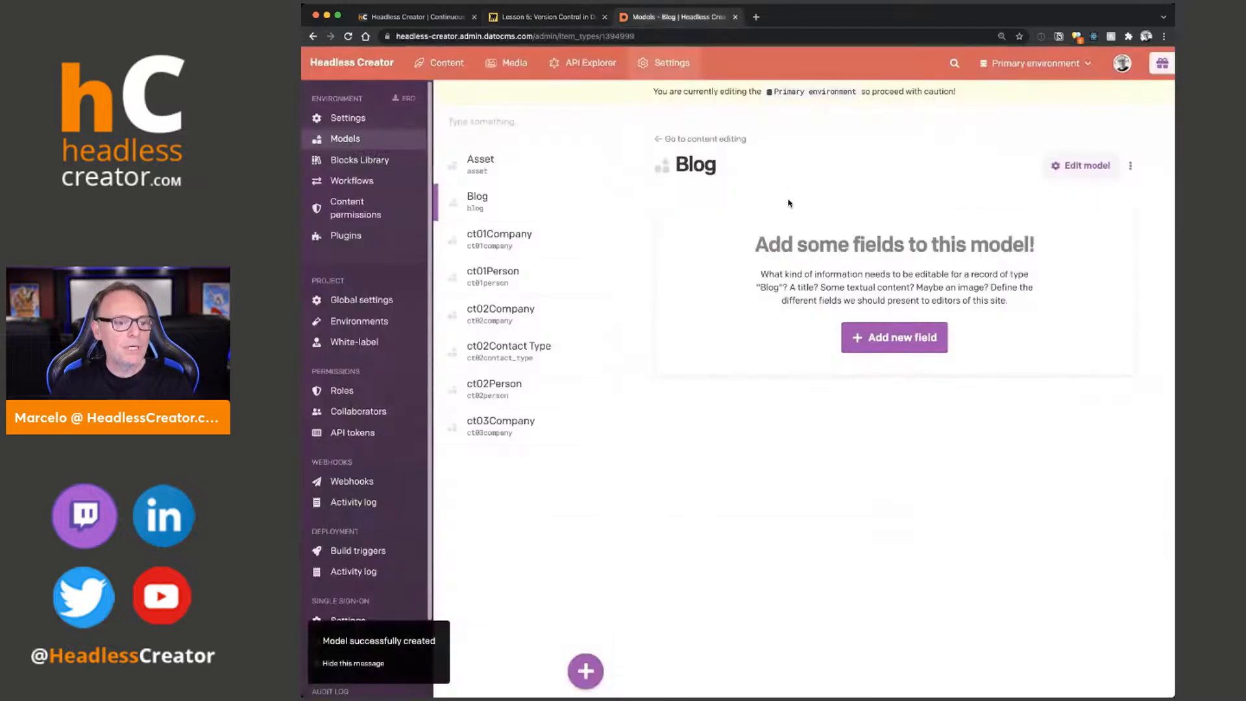
click(888, 355)
click(549, 170)
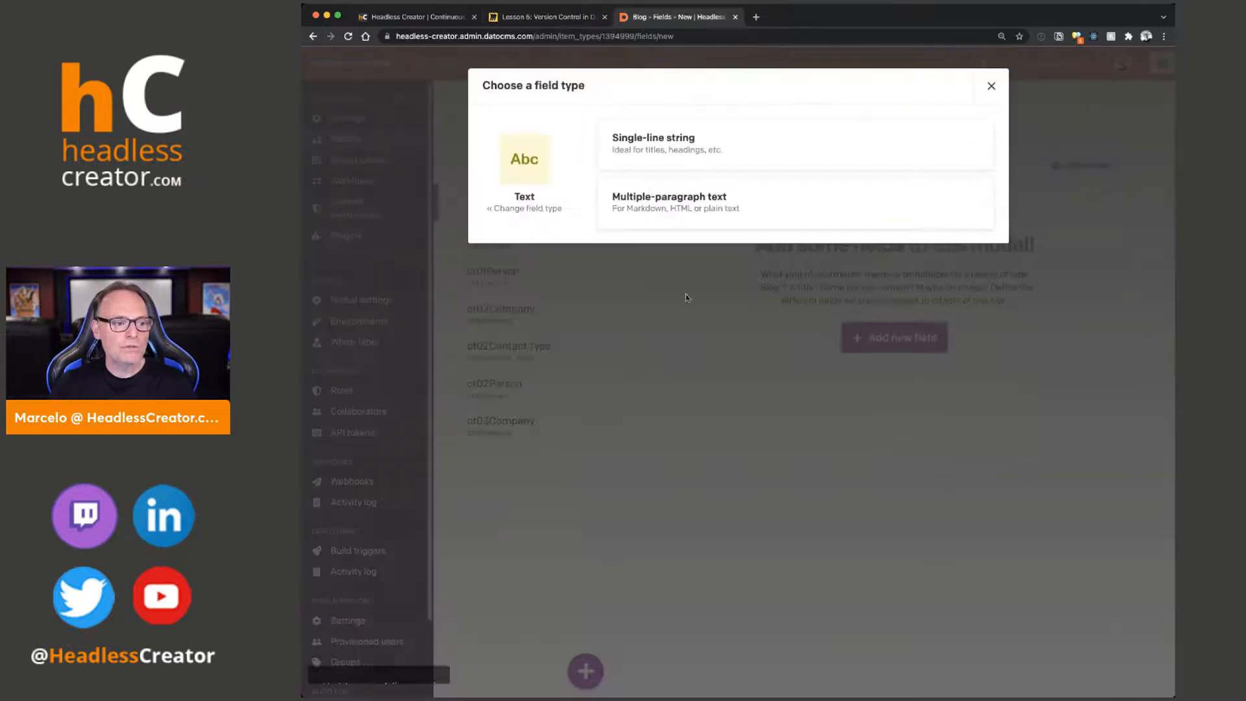
click(665, 134)
text(Title)
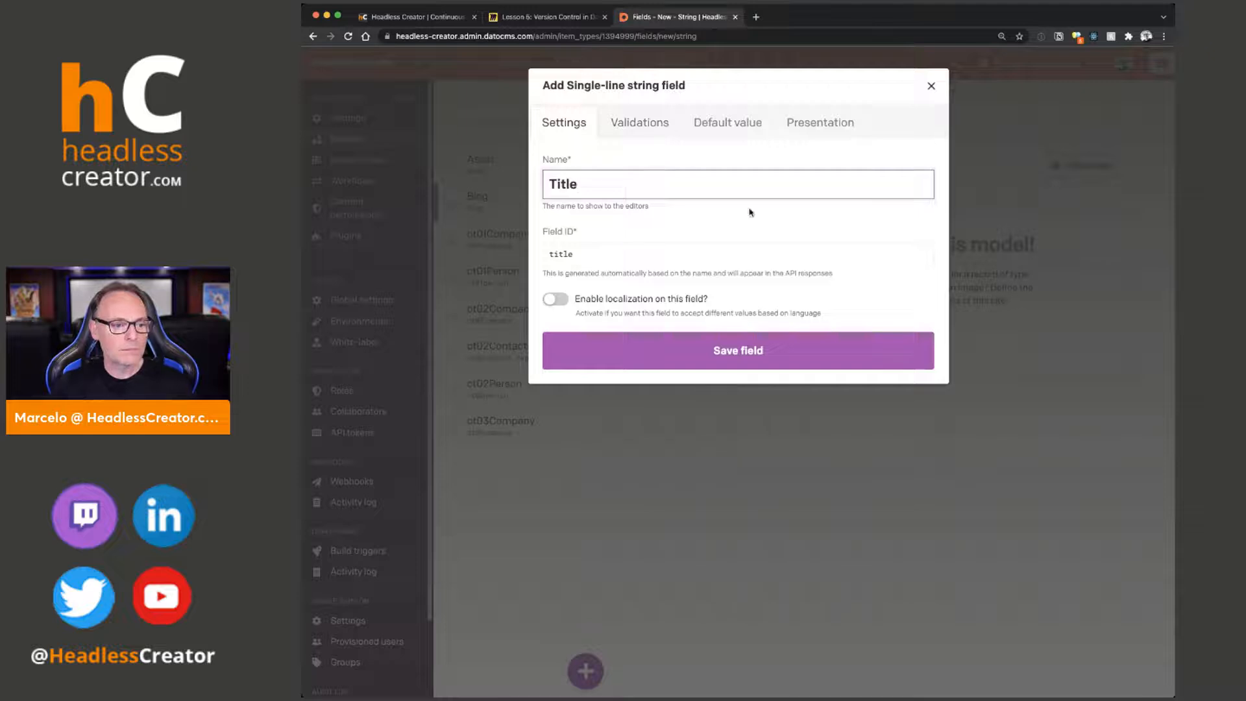
click(803, 357)
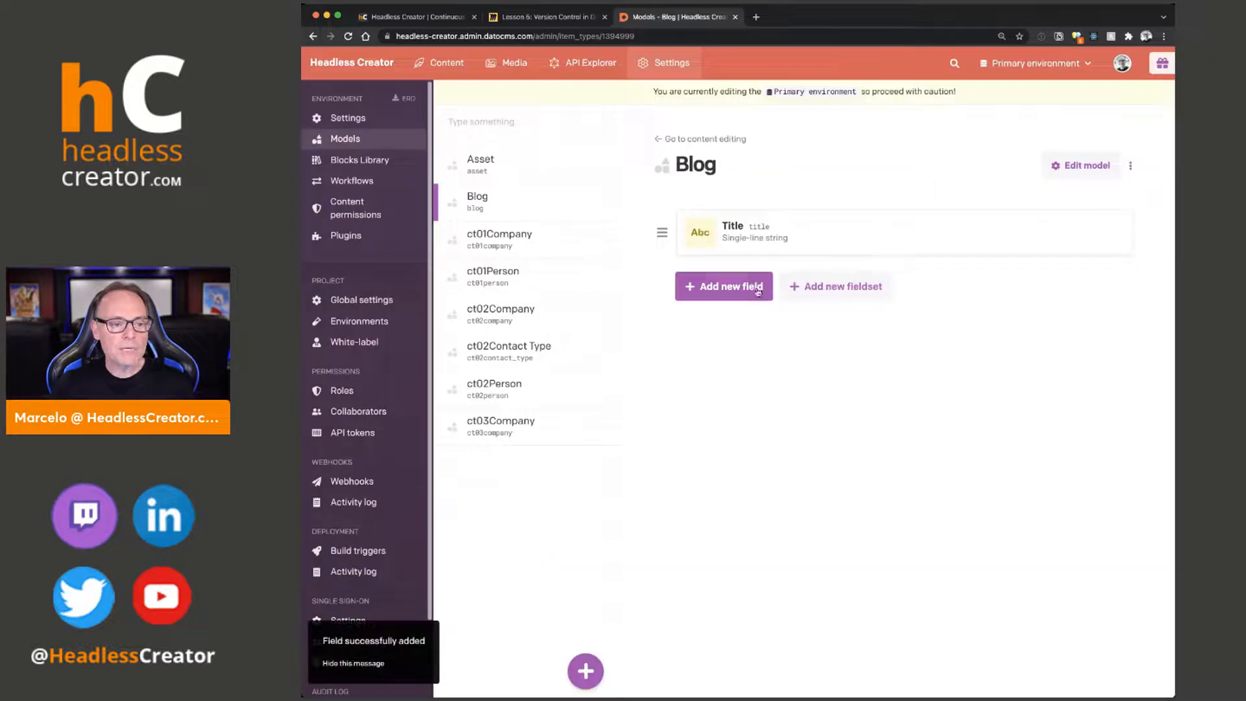
Step: Add a structured text field named Body to the Blog model, without localization
click(758, 290)
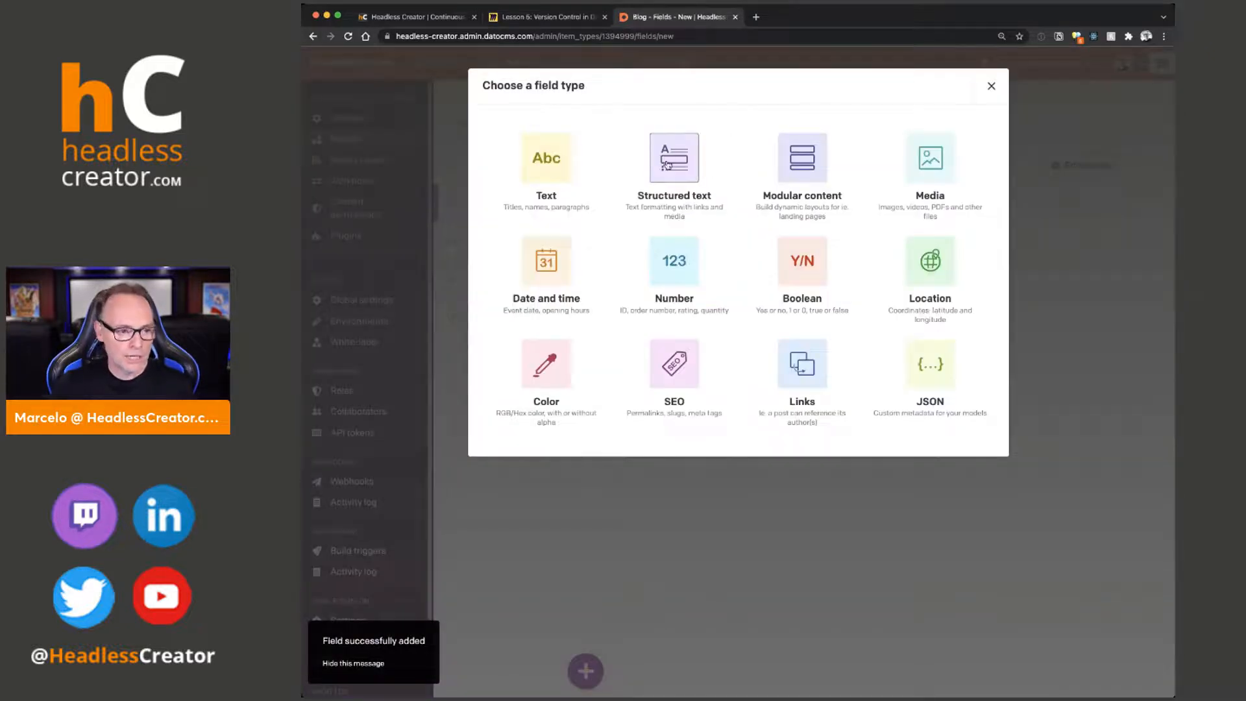
click(670, 161)
text(Body)
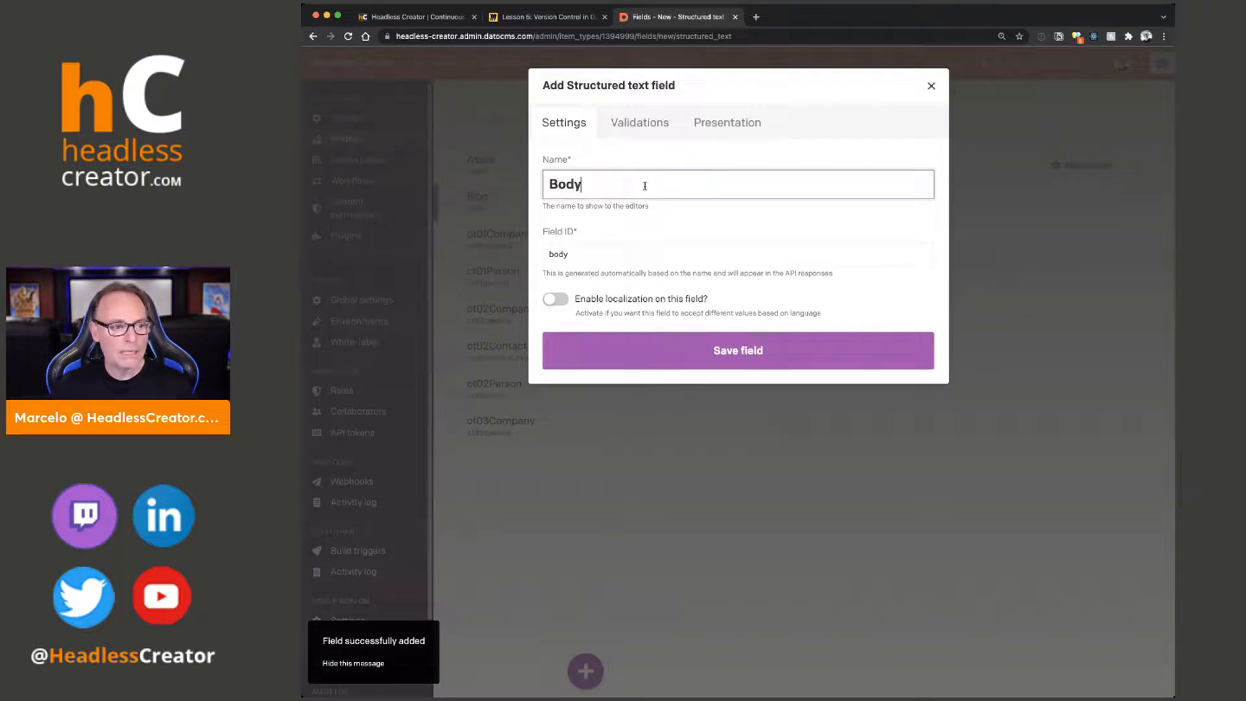
click(751, 365)
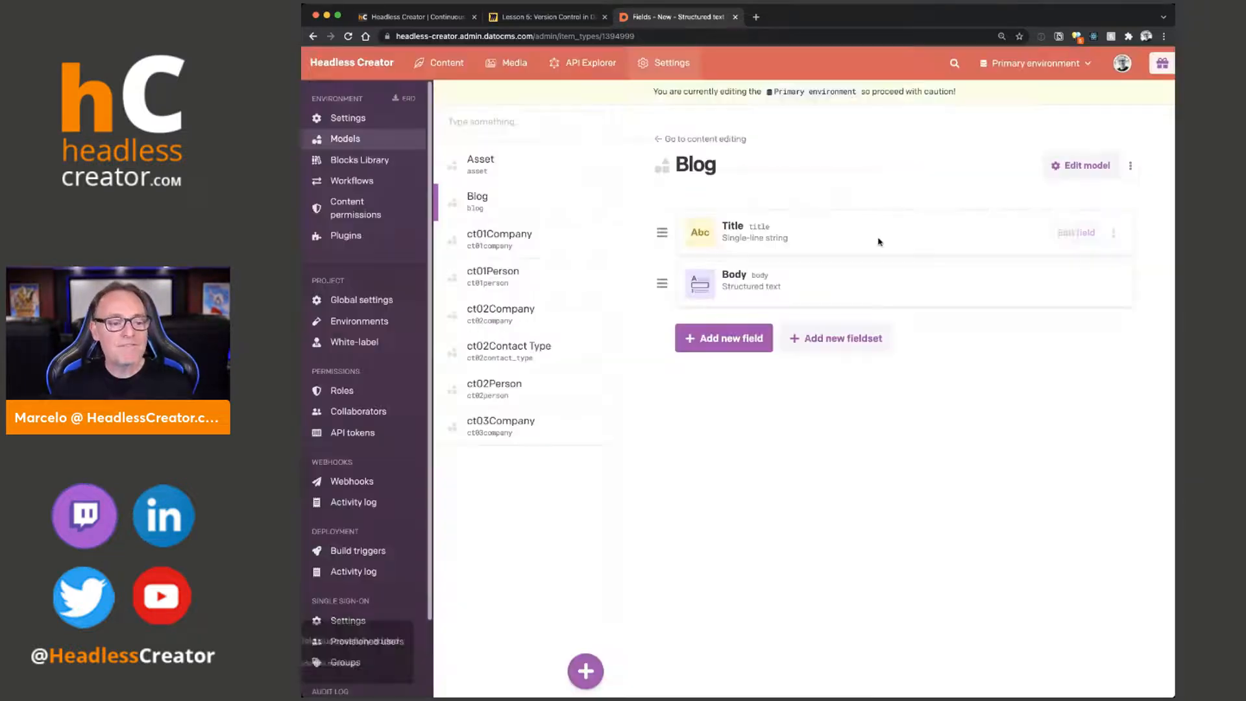
Step: Add a single link field named Author Image to the Blog model that accepts only Asset records
click(740, 338)
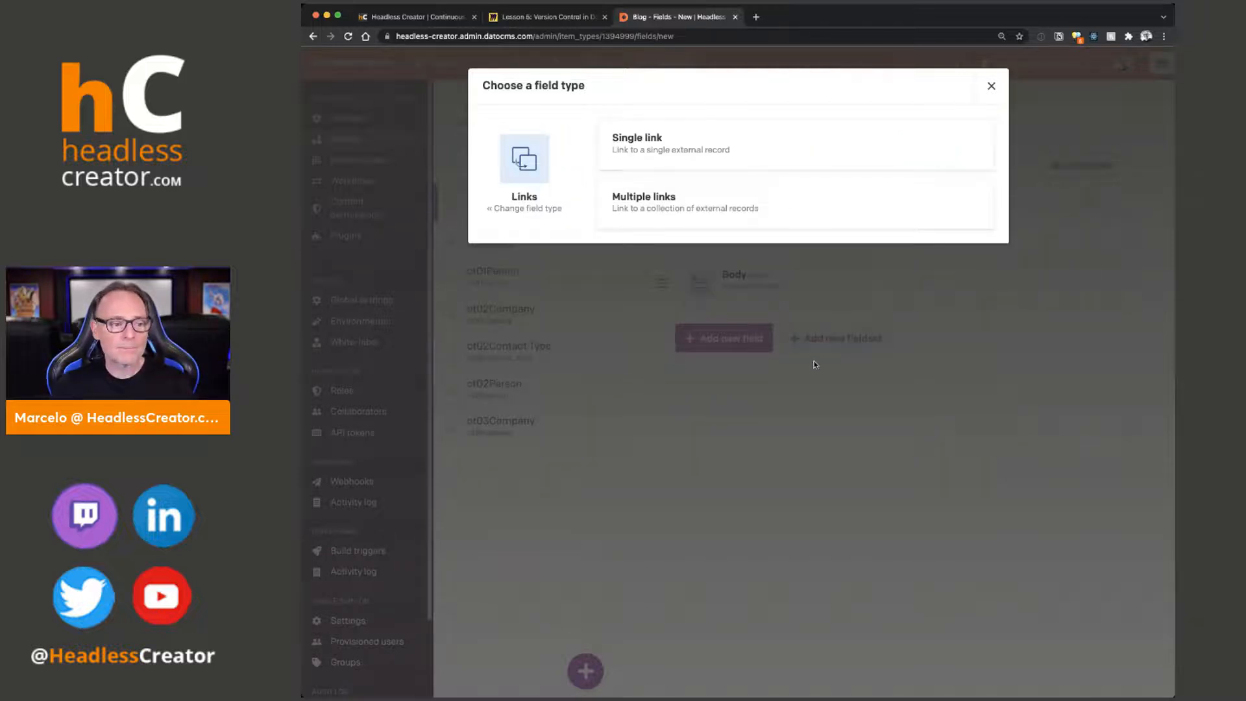
click(690, 148)
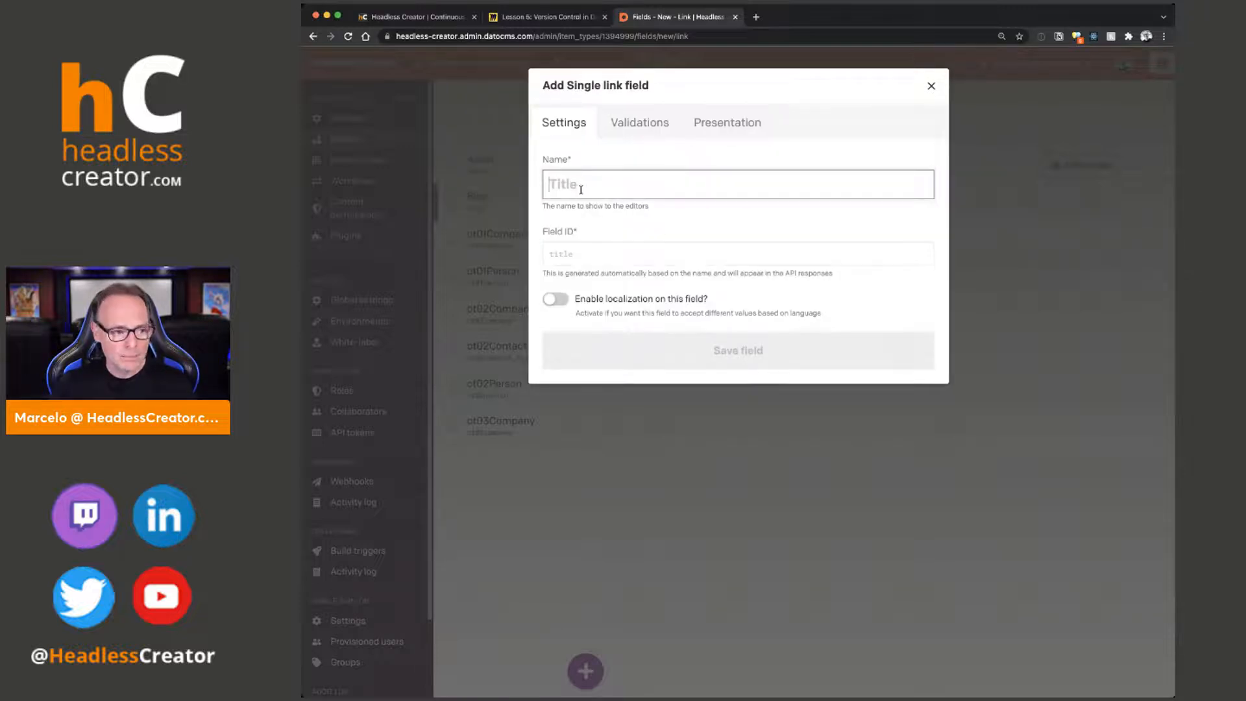
text(Author )
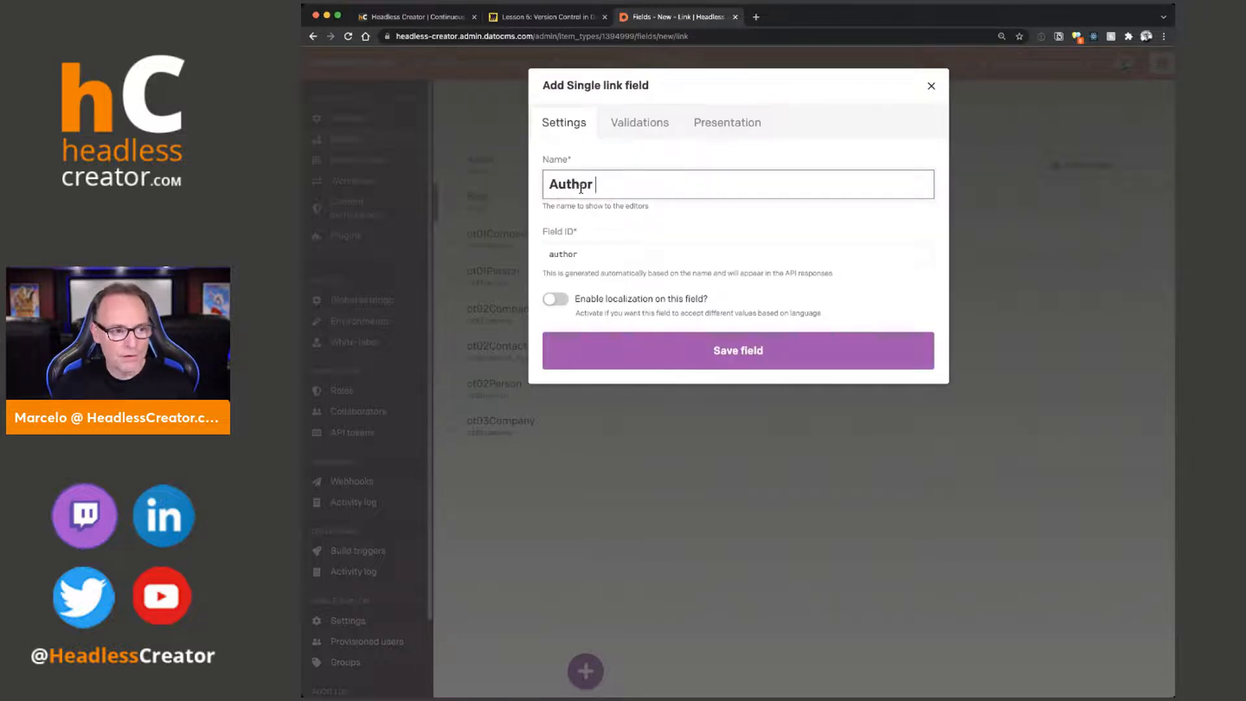
text(Image)
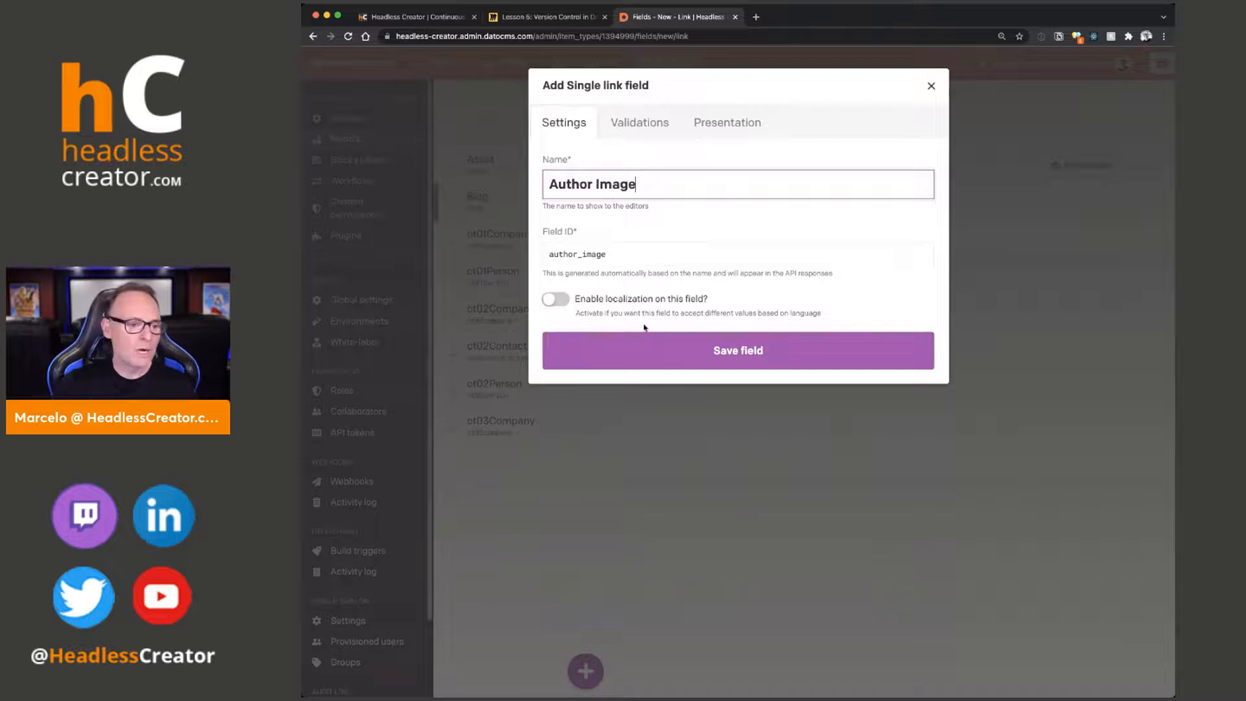
click(634, 132)
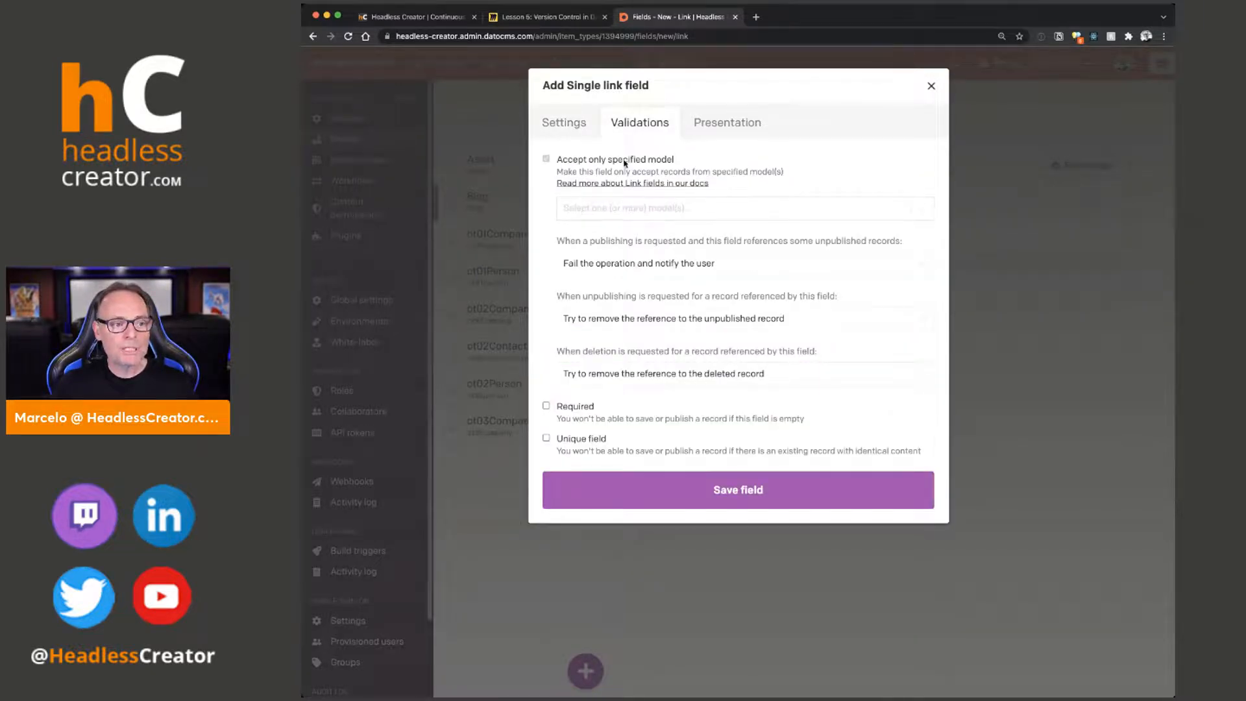
click(614, 214)
click(596, 240)
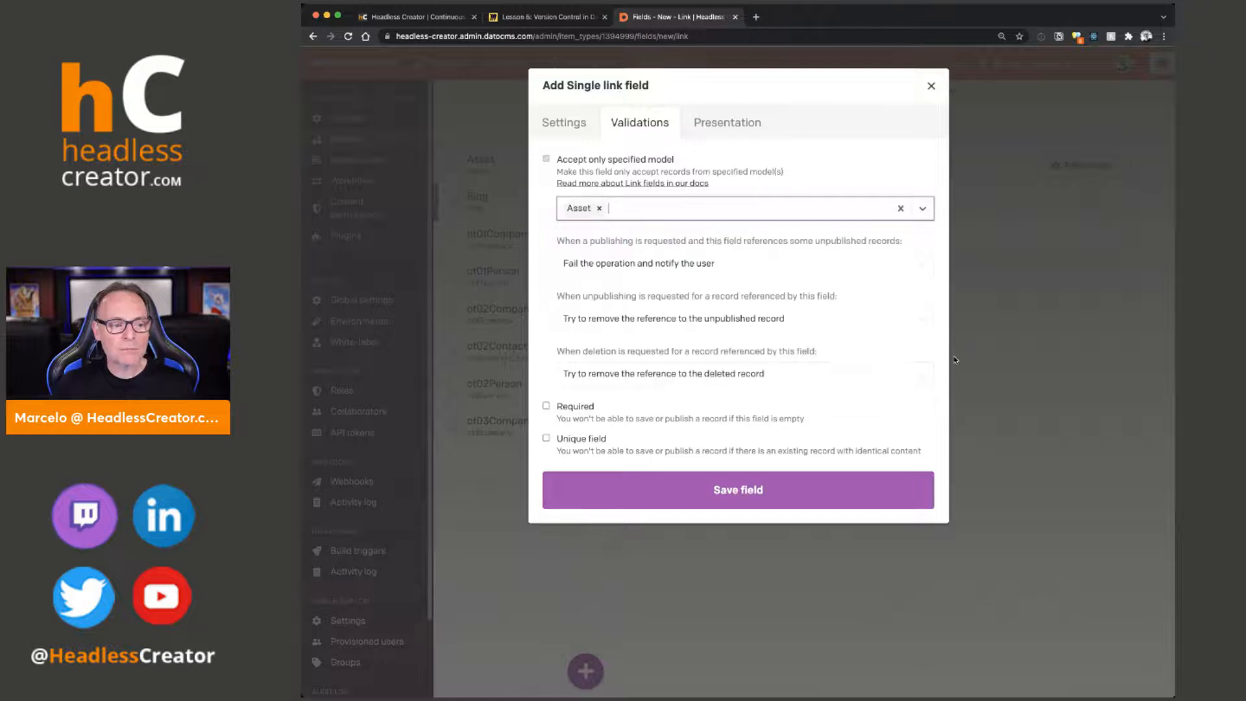
click(658, 483)
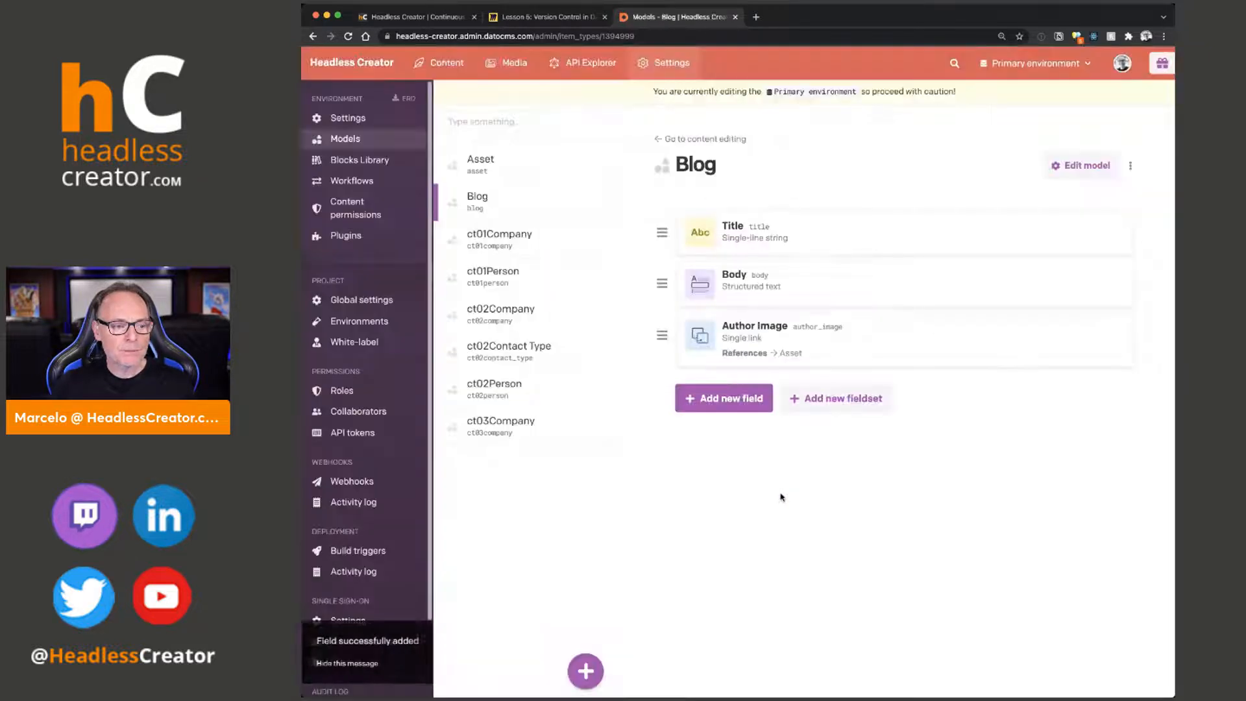
Step: Allow links and inline records of the Asset model in the Blog model's Body field and save the field
click(1076, 281)
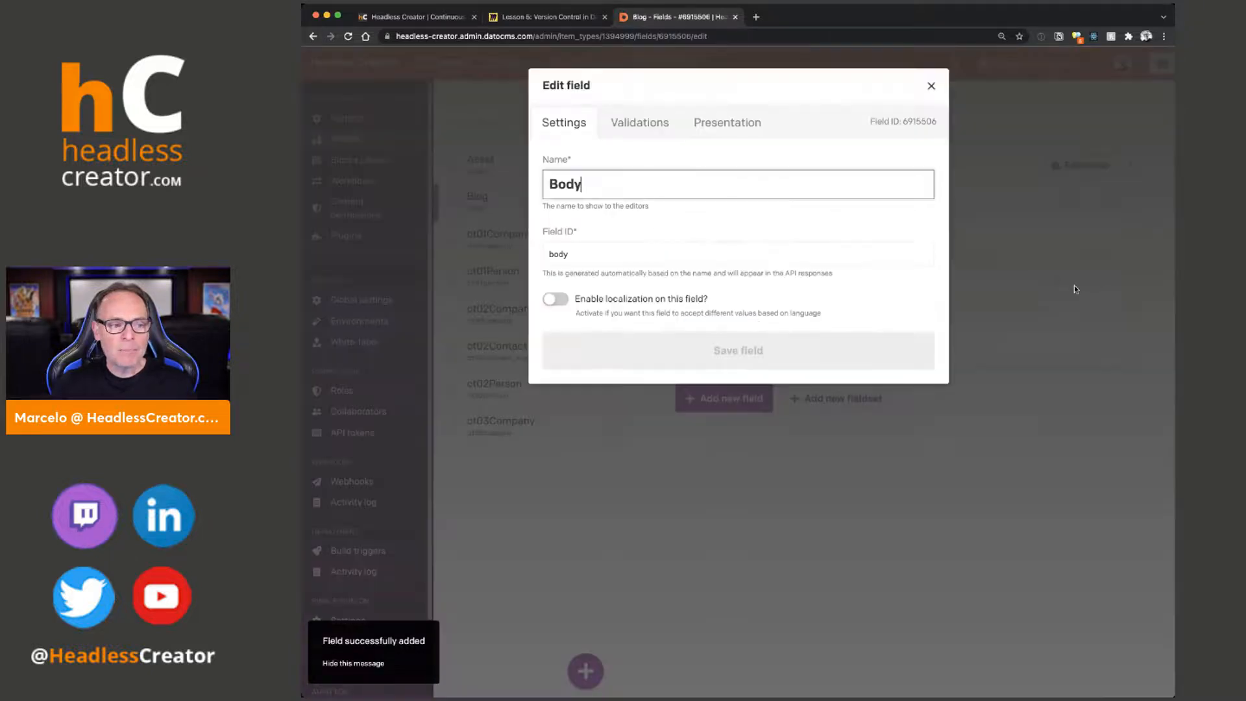
click(639, 123)
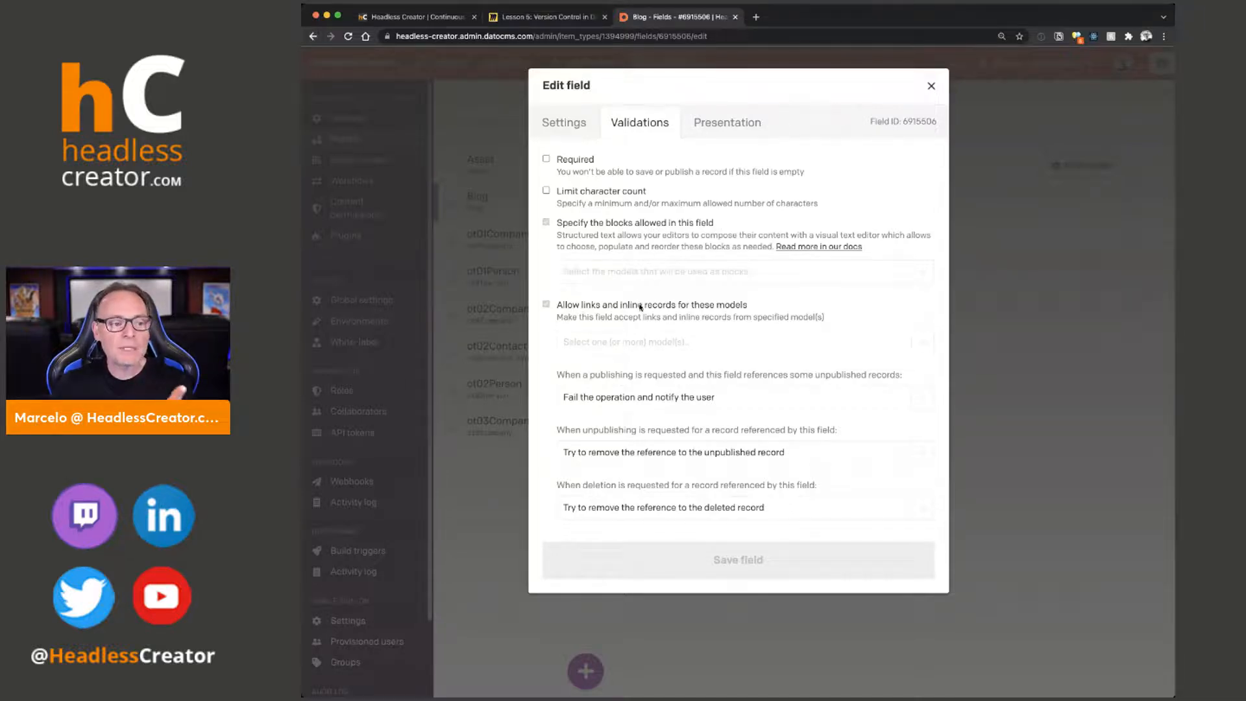
click(699, 343)
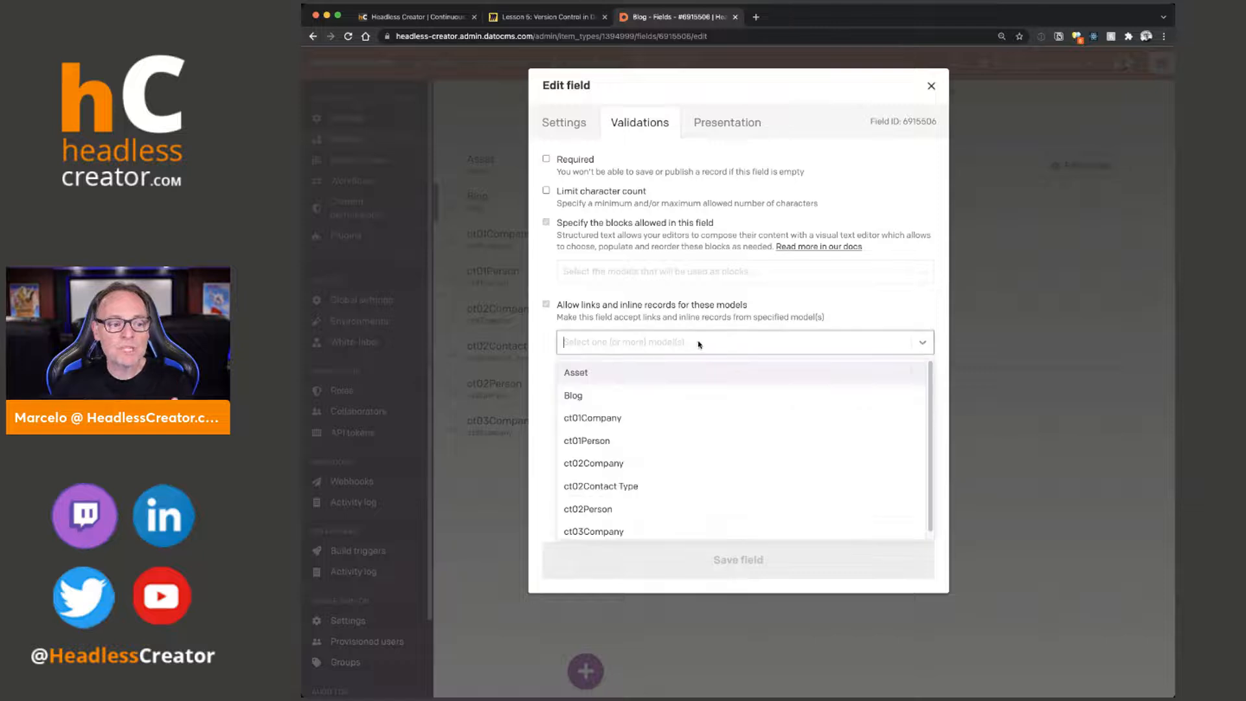
click(612, 372)
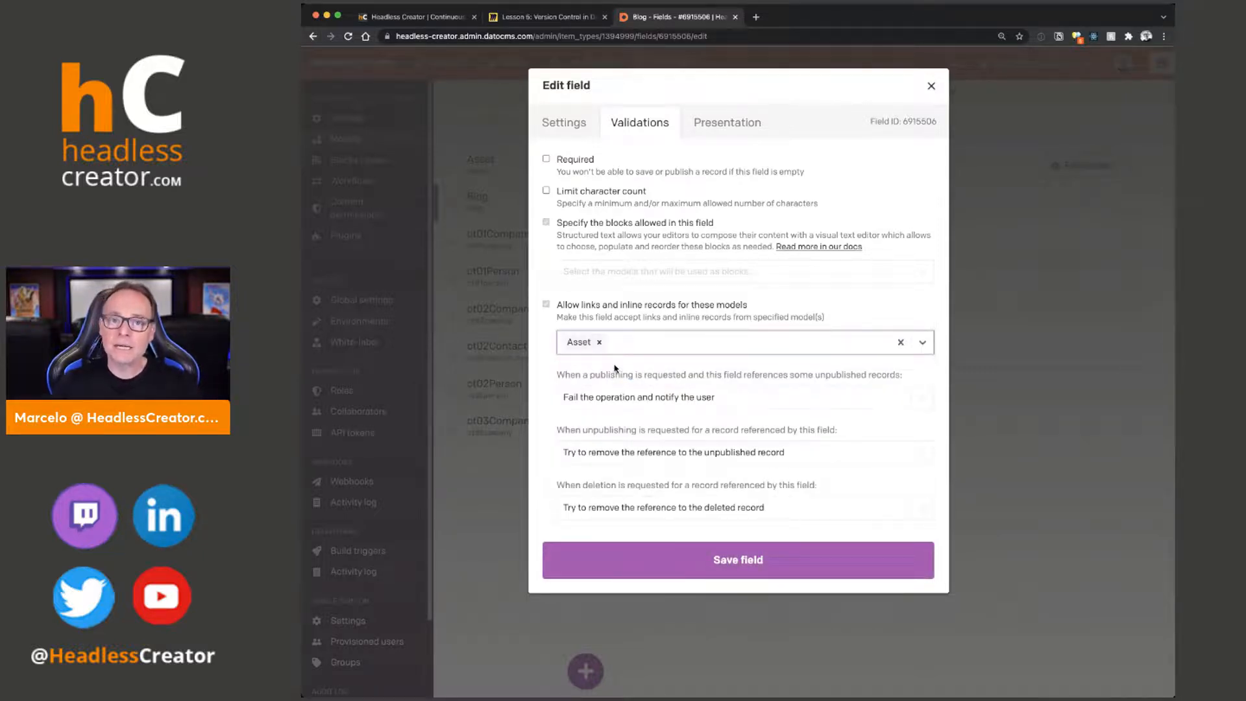
click(685, 549)
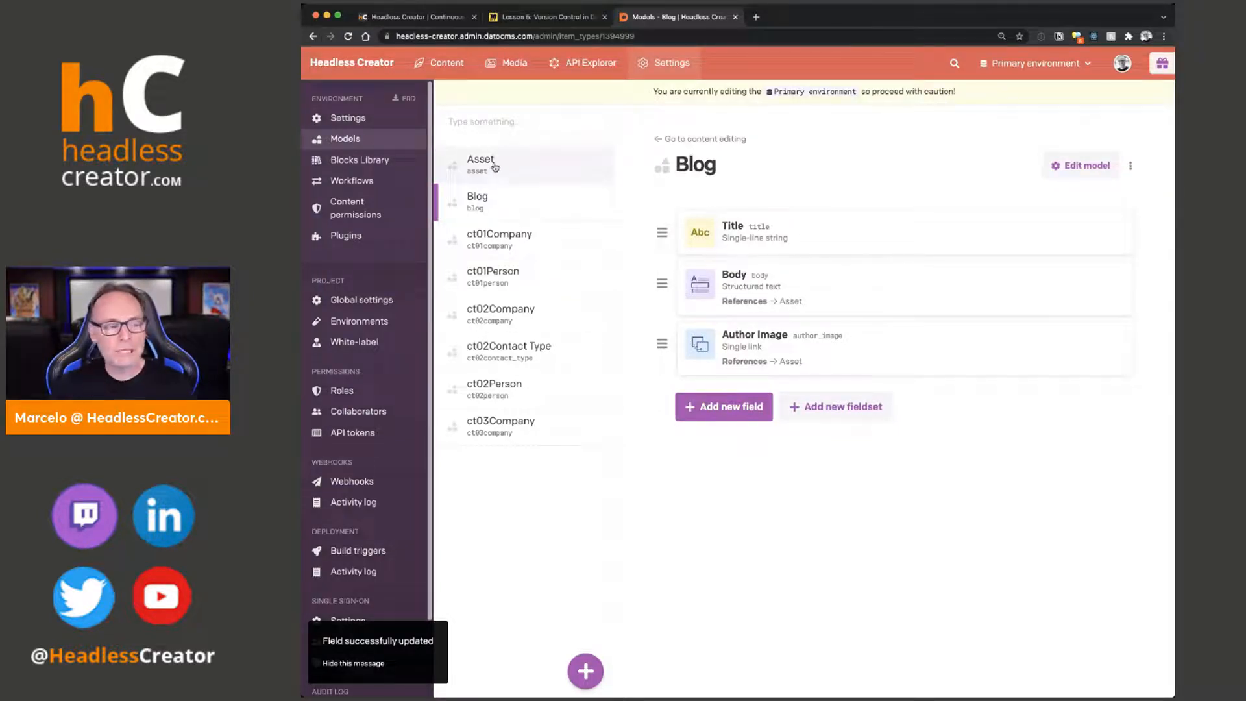
Step: Start a new Blog record titled "Here is my new blog article" with the body text "Here is the great Spock!"
click(447, 63)
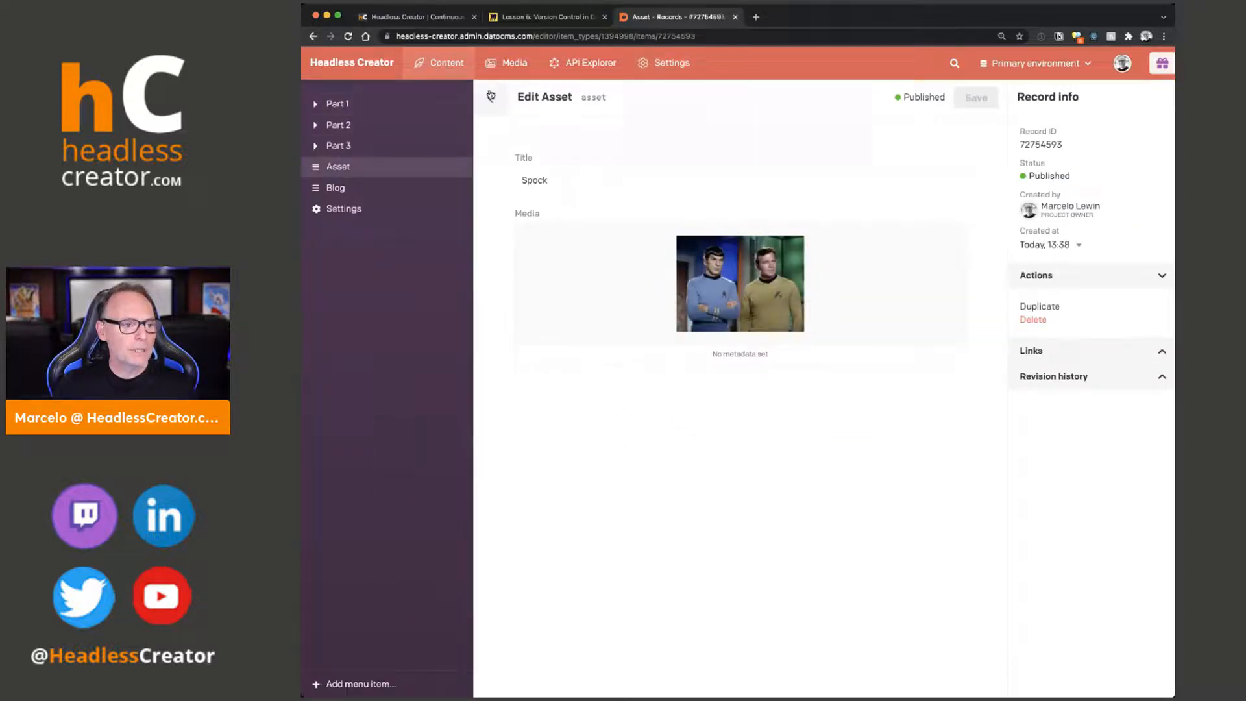
click(364, 167)
click(343, 188)
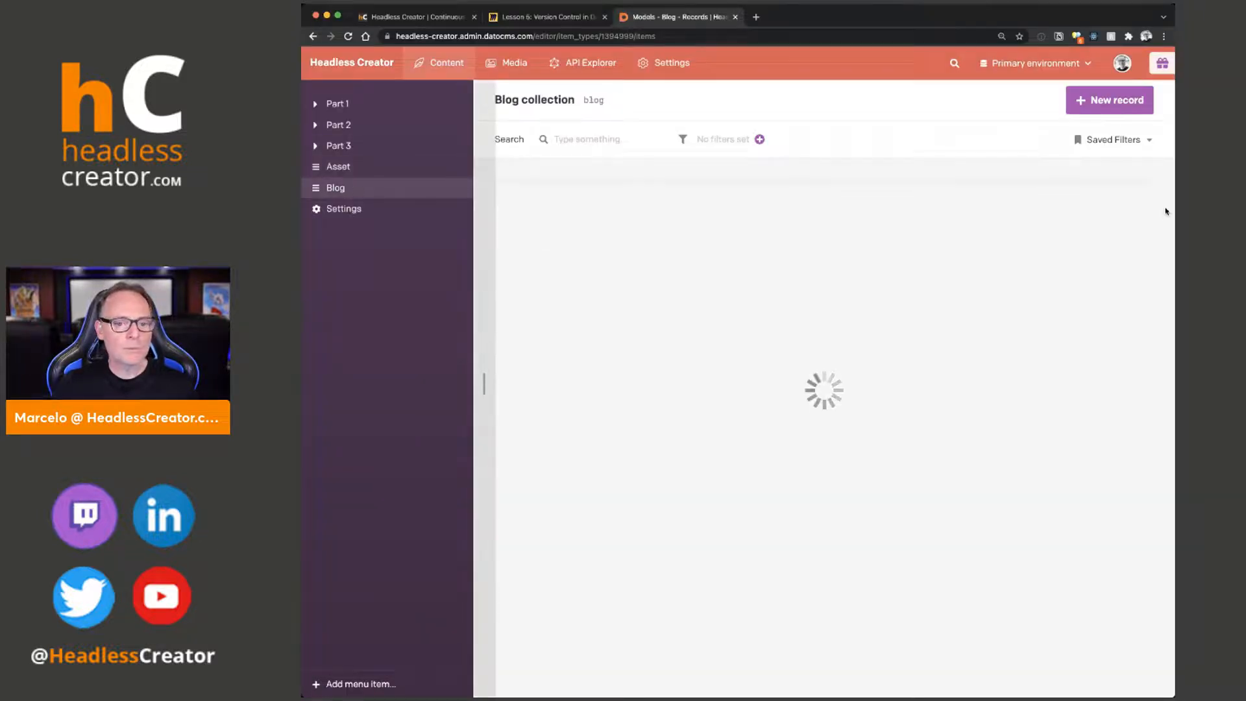
click(1132, 105)
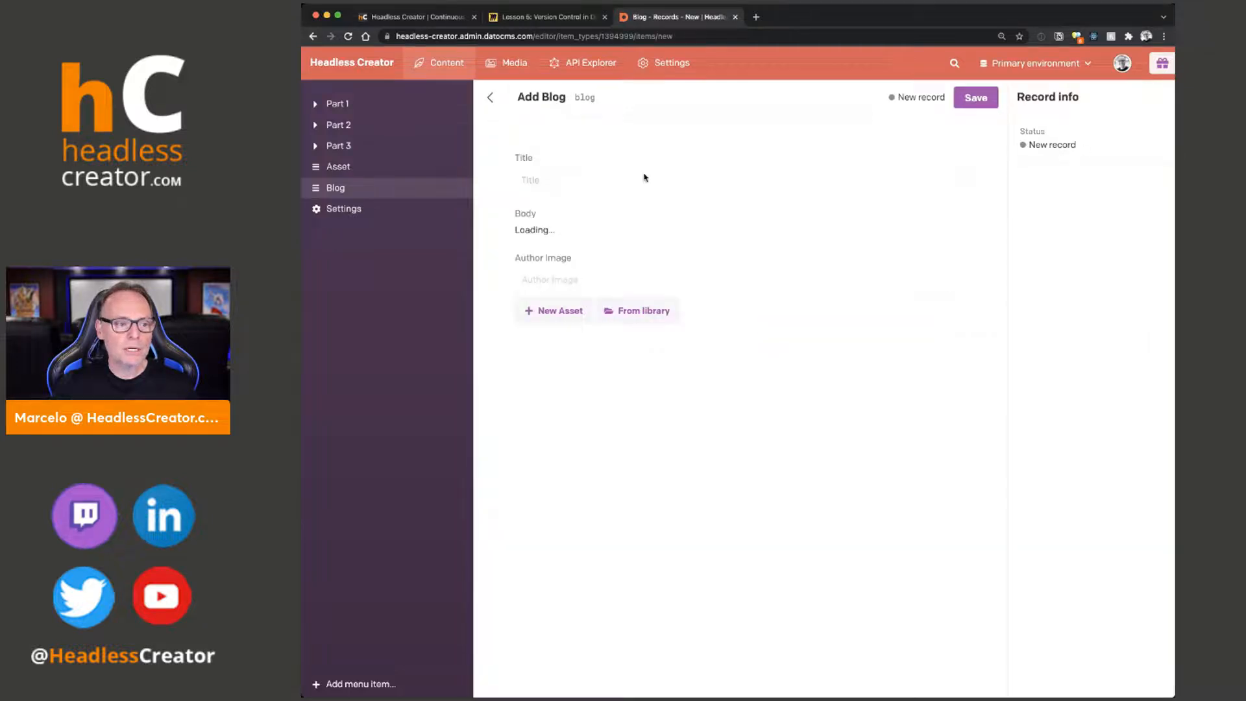
click(537, 180)
text(Here )
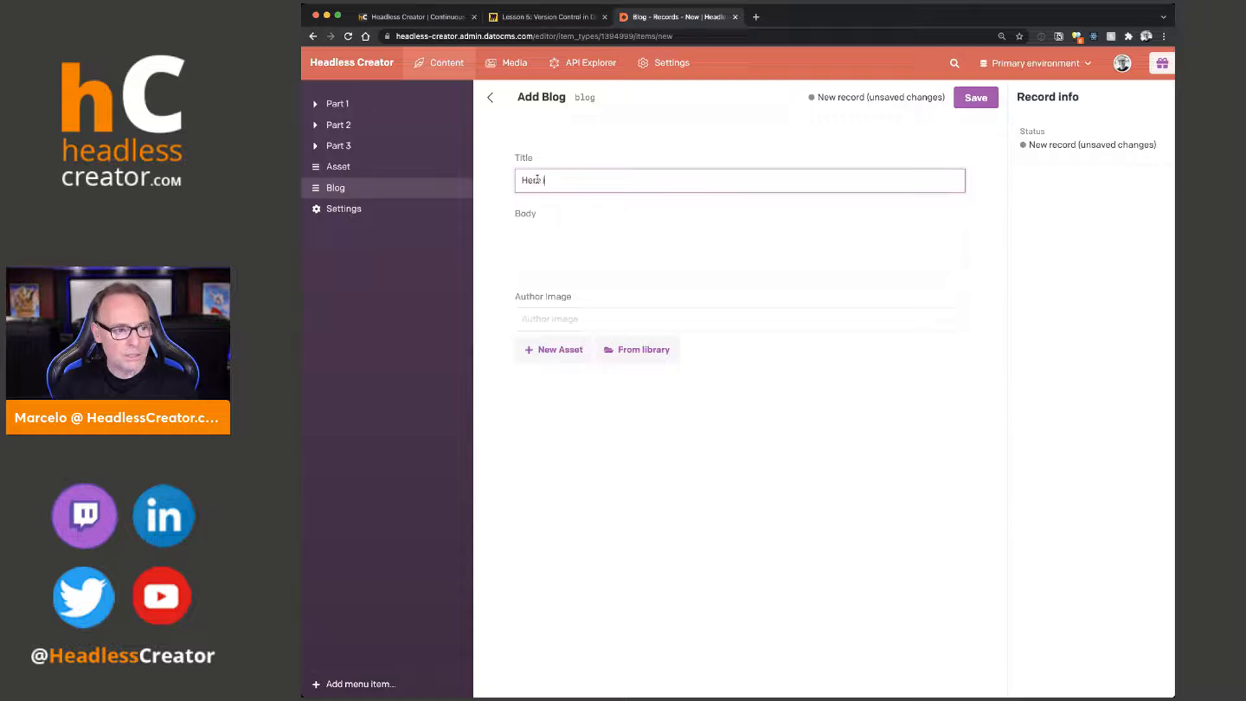
text(is my new blo)
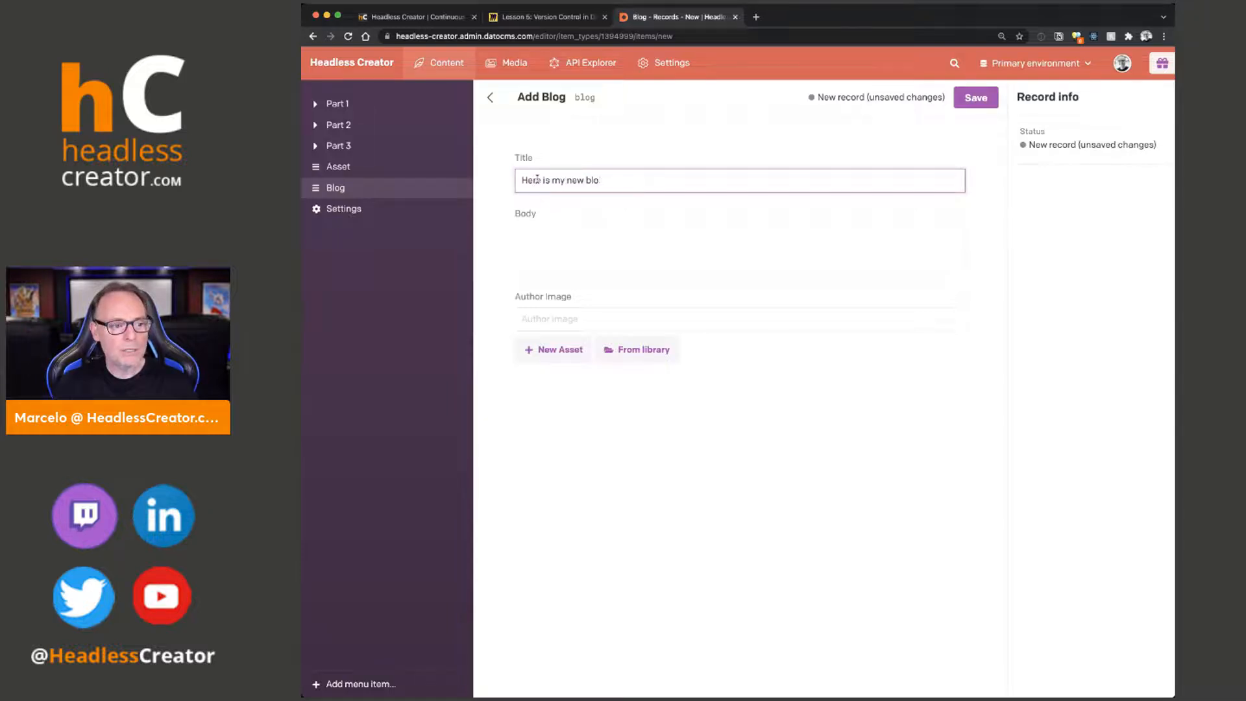
text(lg article)
key(Tab)
text(H)
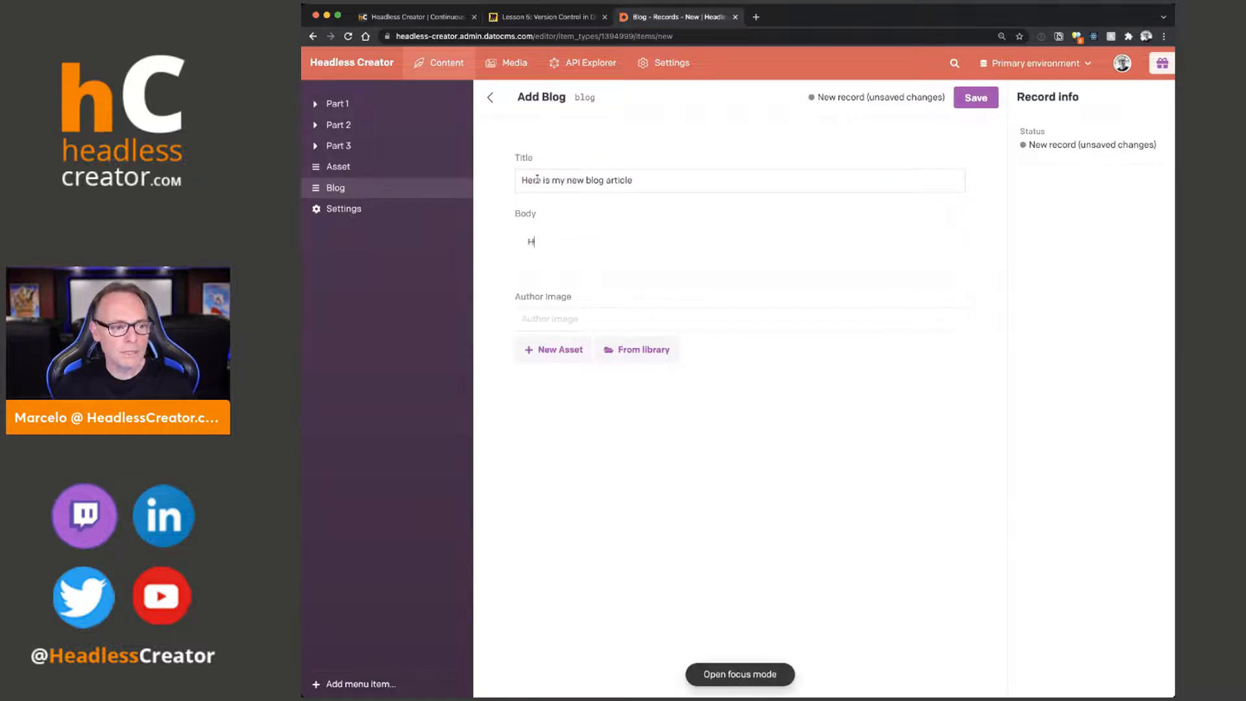
text(ere is the g)
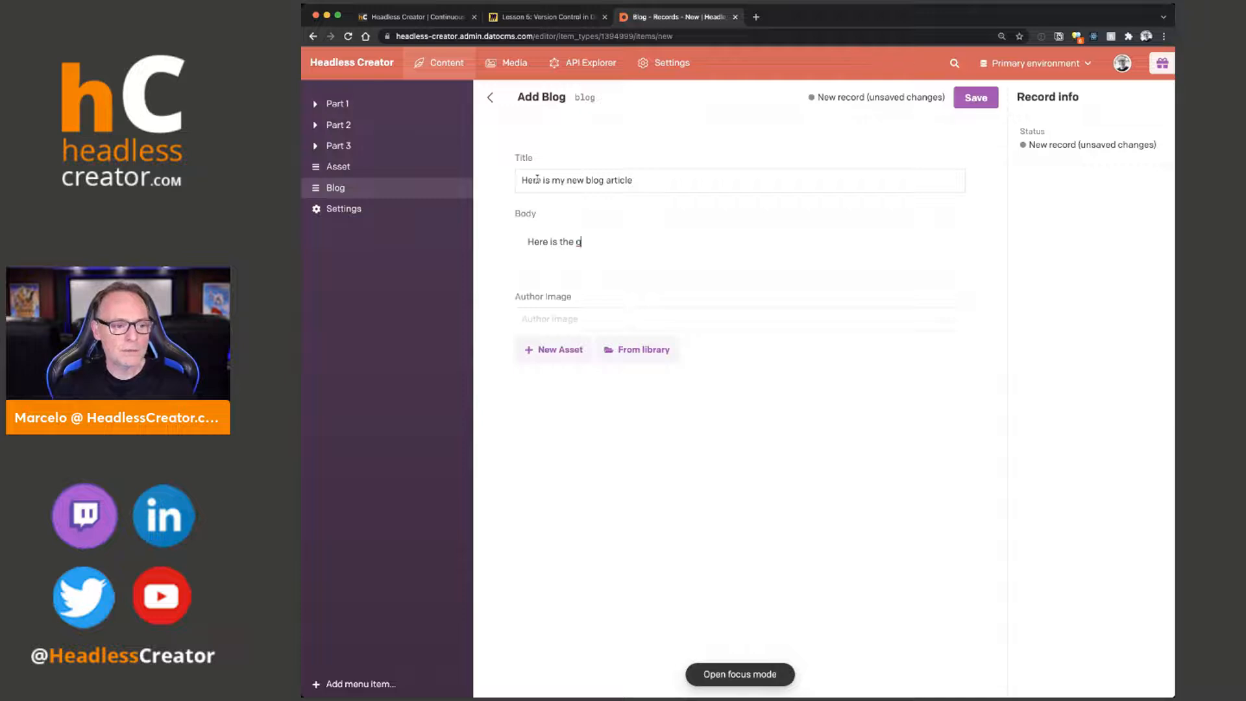
text(reat Spock!)
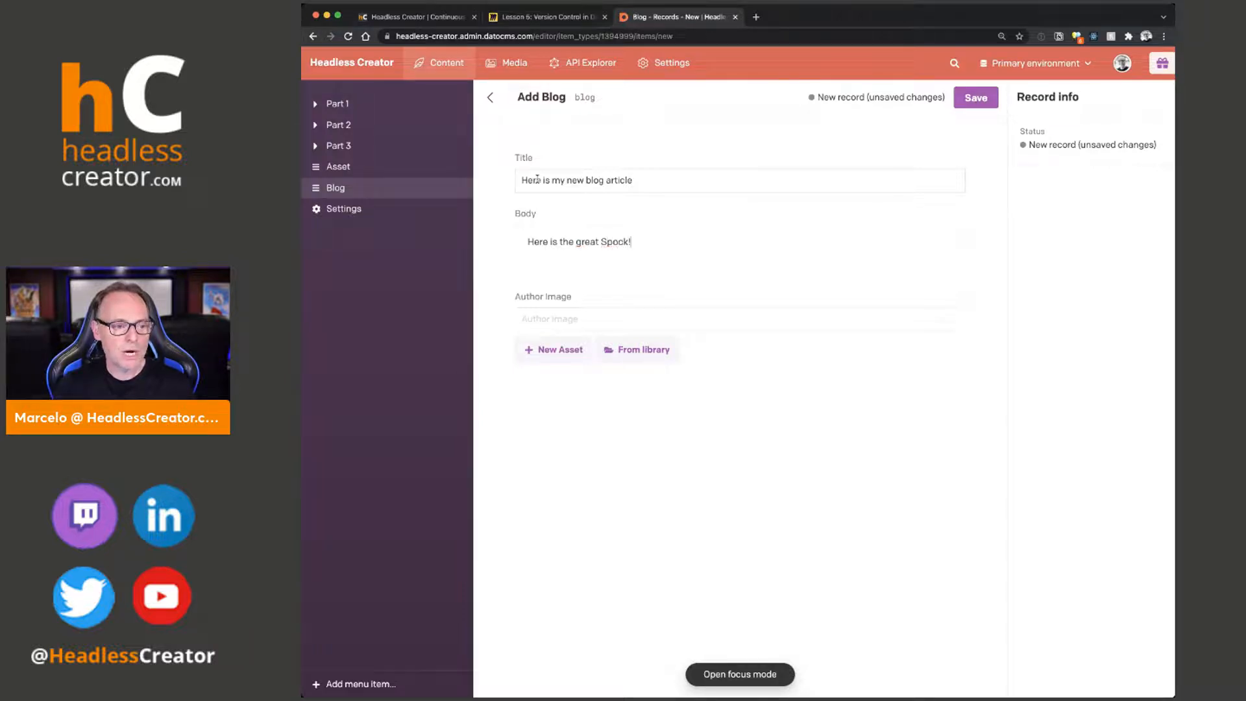
Step: Assign the Spock asset from the library as the blog article's Author Image and save the new record
click(636, 355)
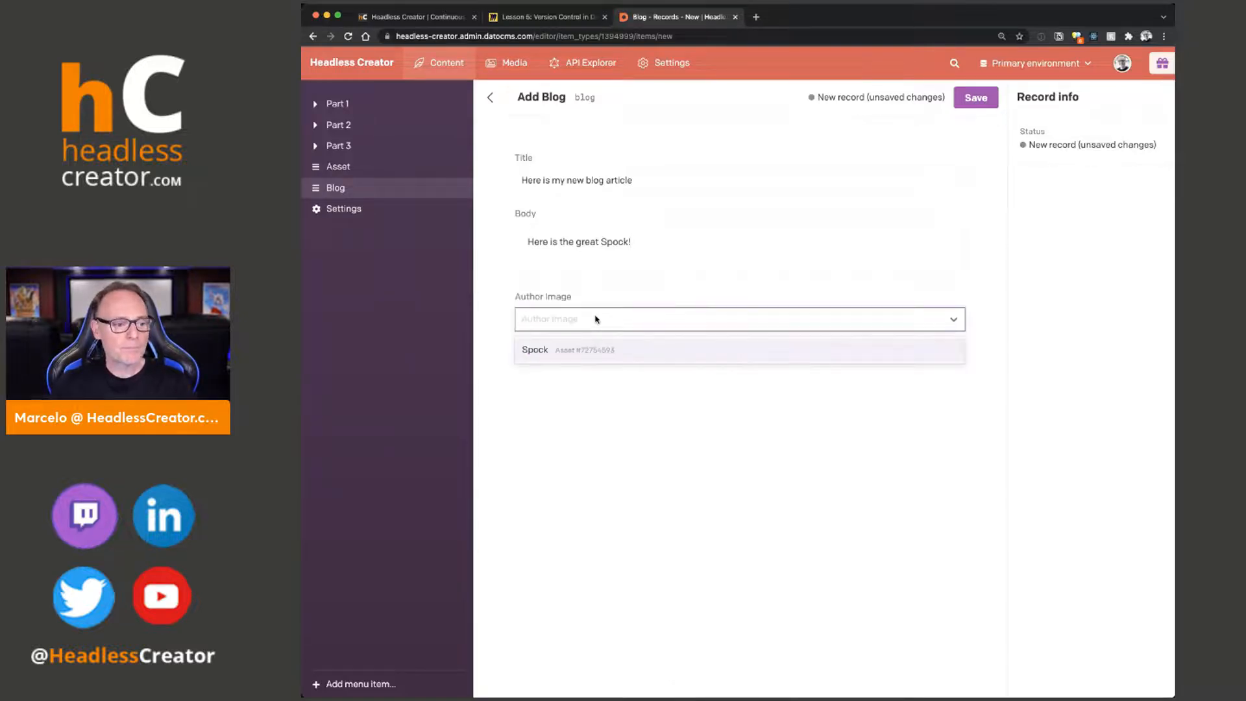
click(537, 351)
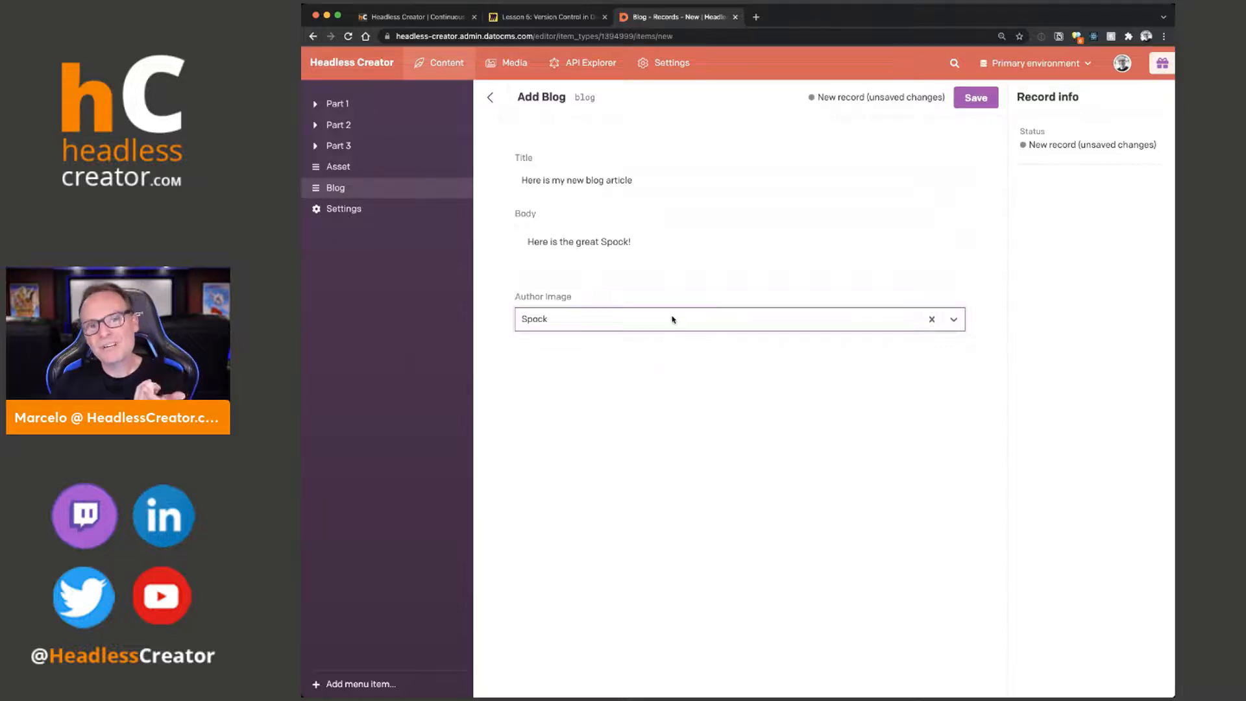
click(933, 319)
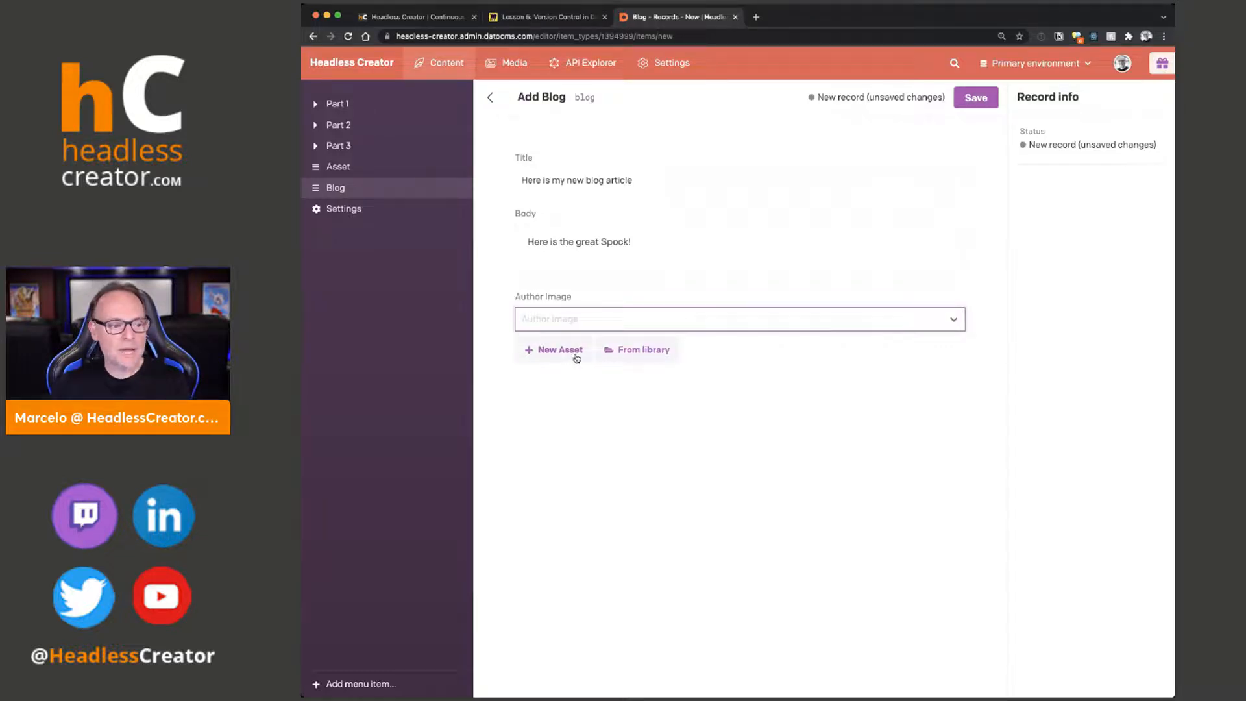
click(638, 350)
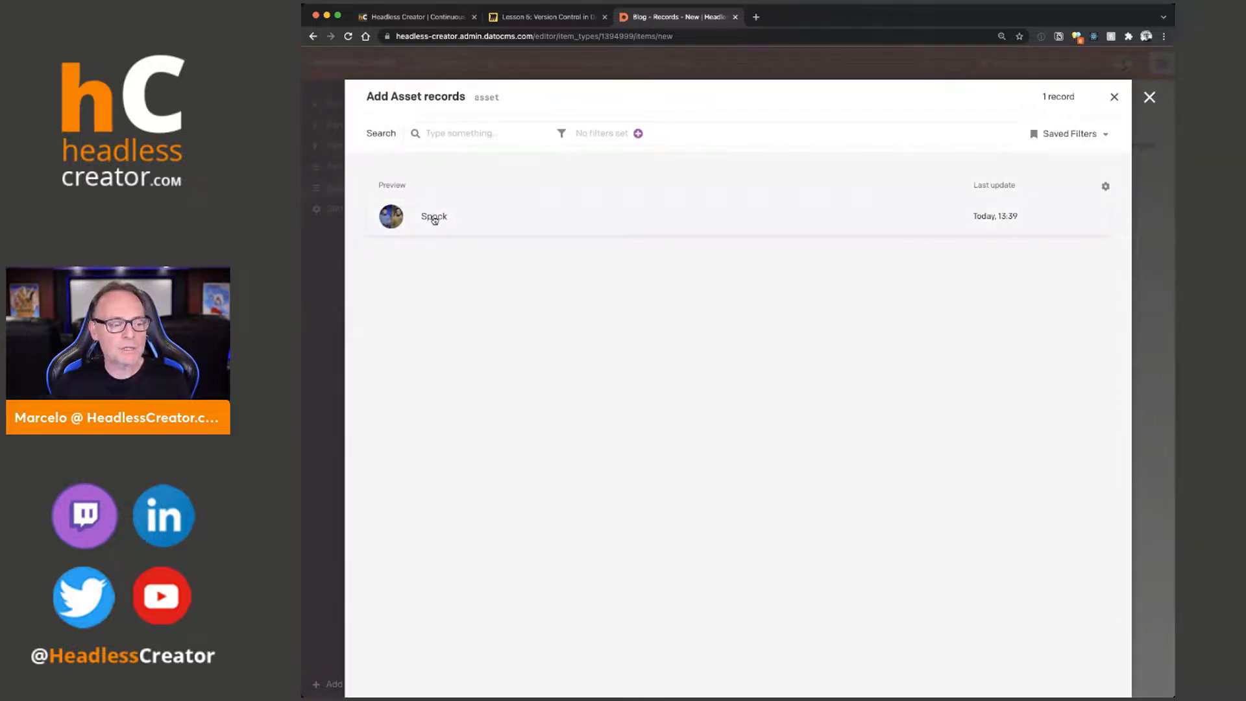
click(435, 218)
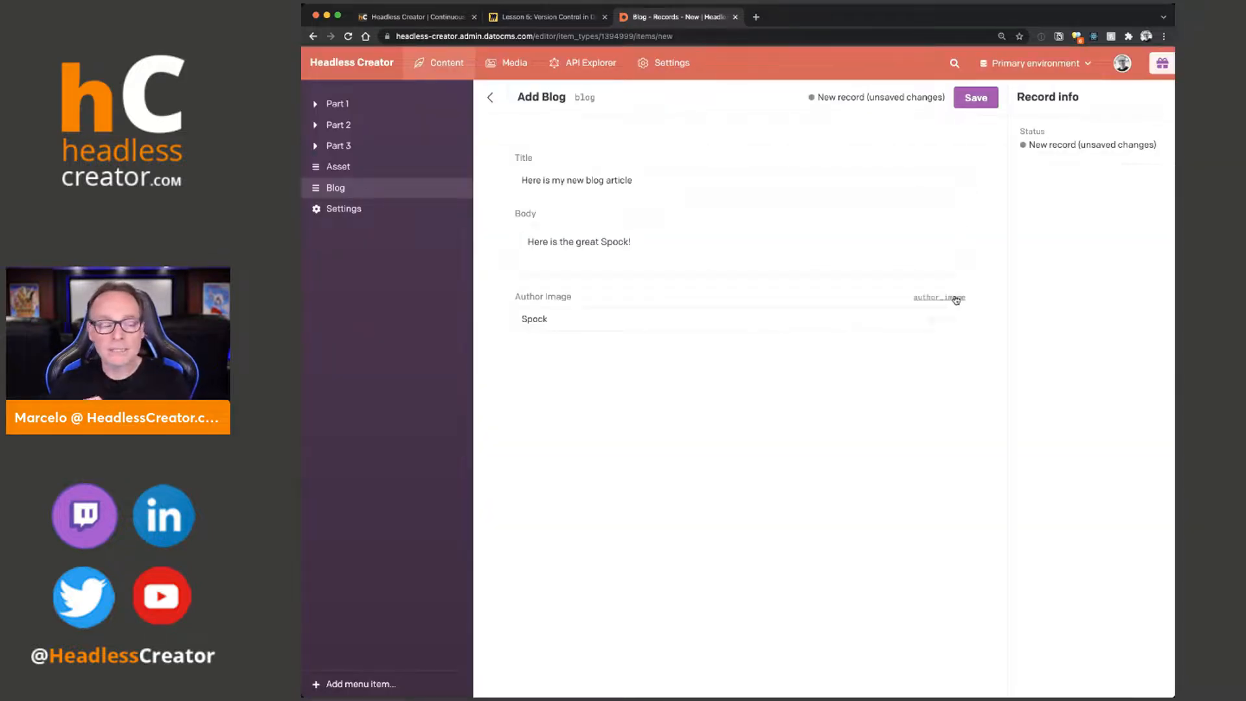
click(981, 100)
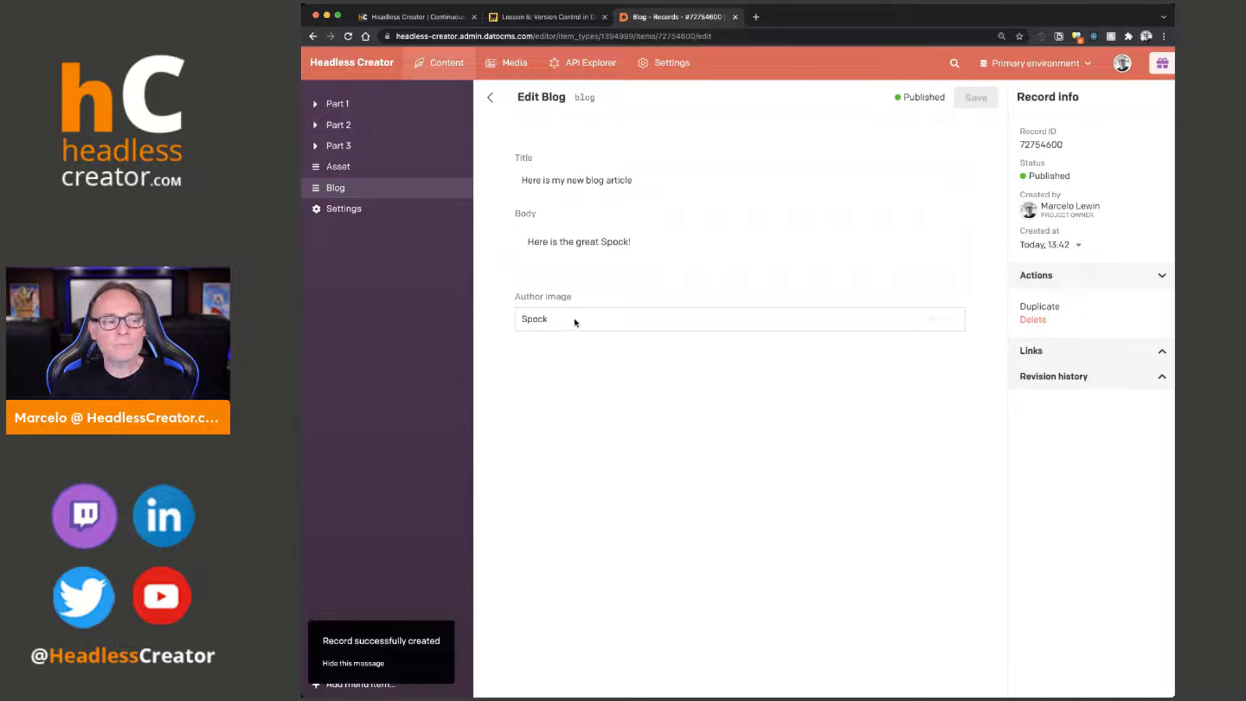
Step: Restore the Spock asset record to its 13:38 revision, which uses spock-01.jpg
click(388, 170)
click(600, 224)
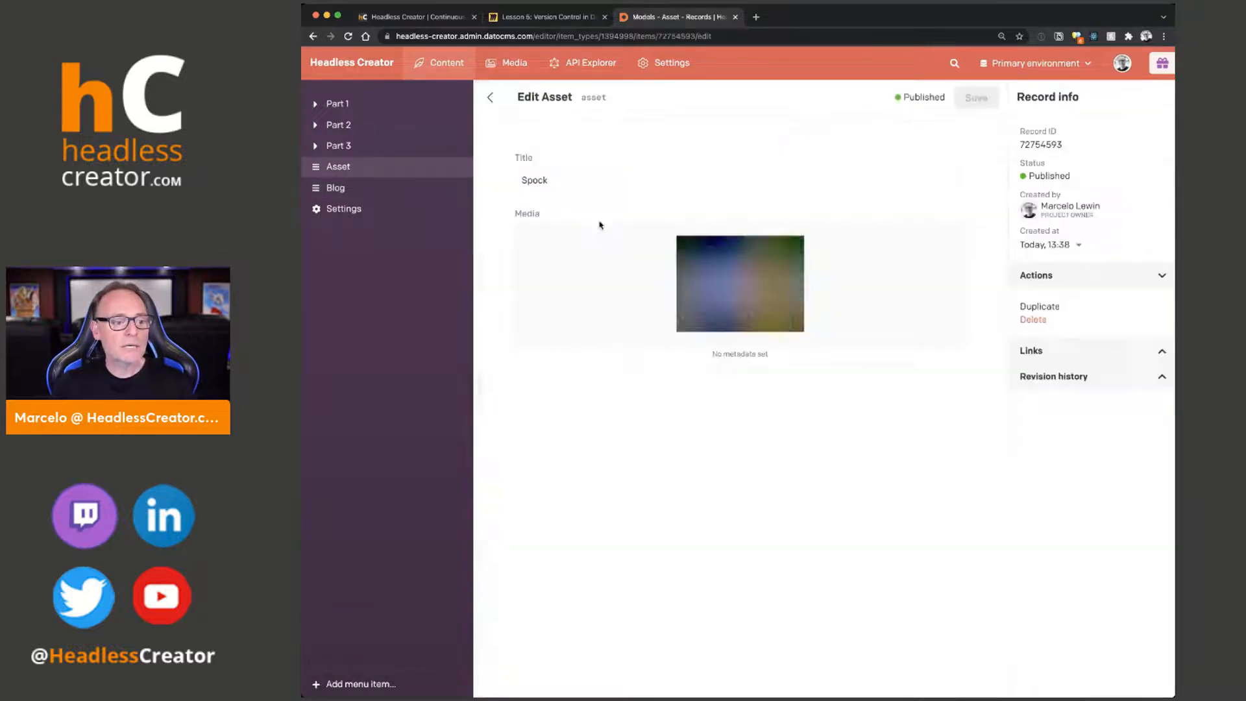
mouse_move(785, 297)
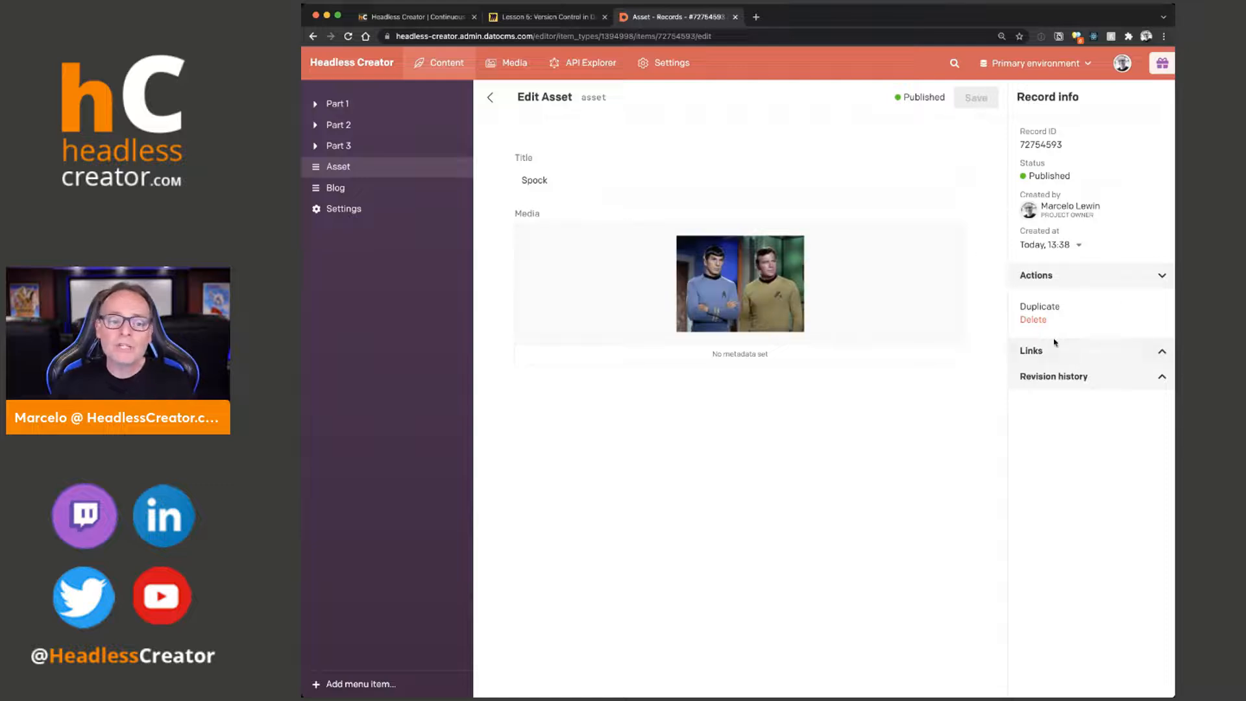
mouse_move(739, 255)
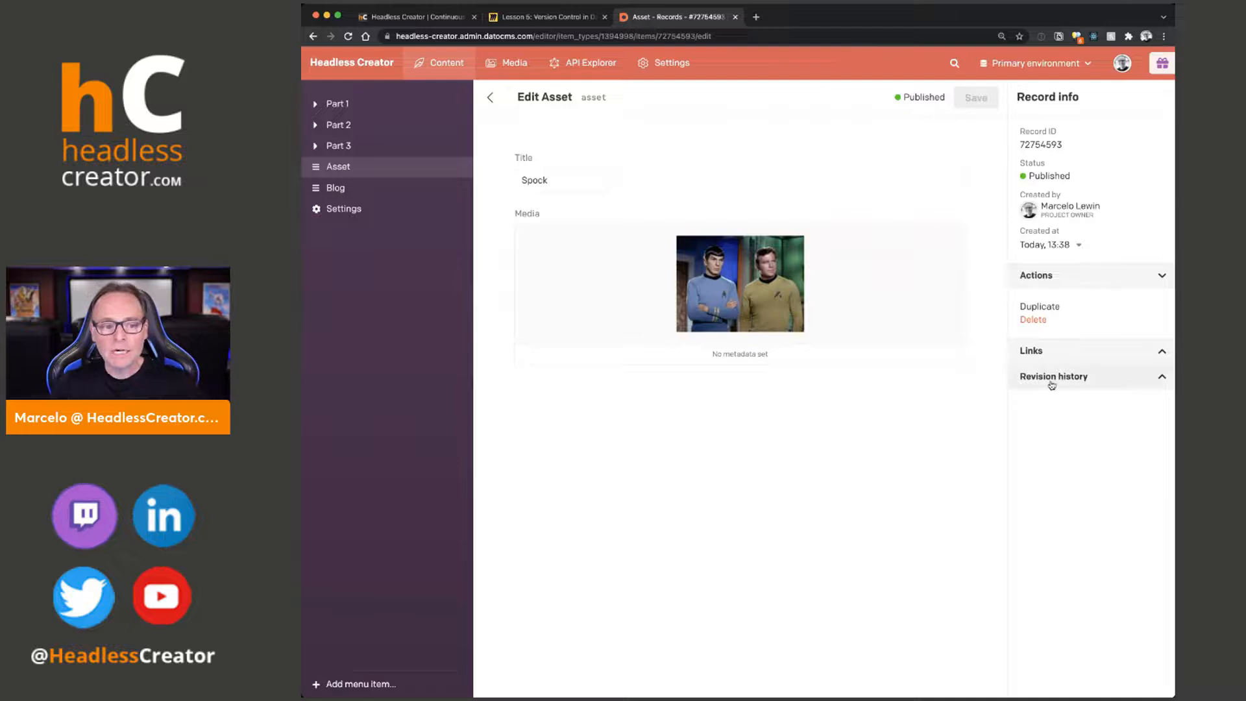
click(1097, 379)
click(1047, 435)
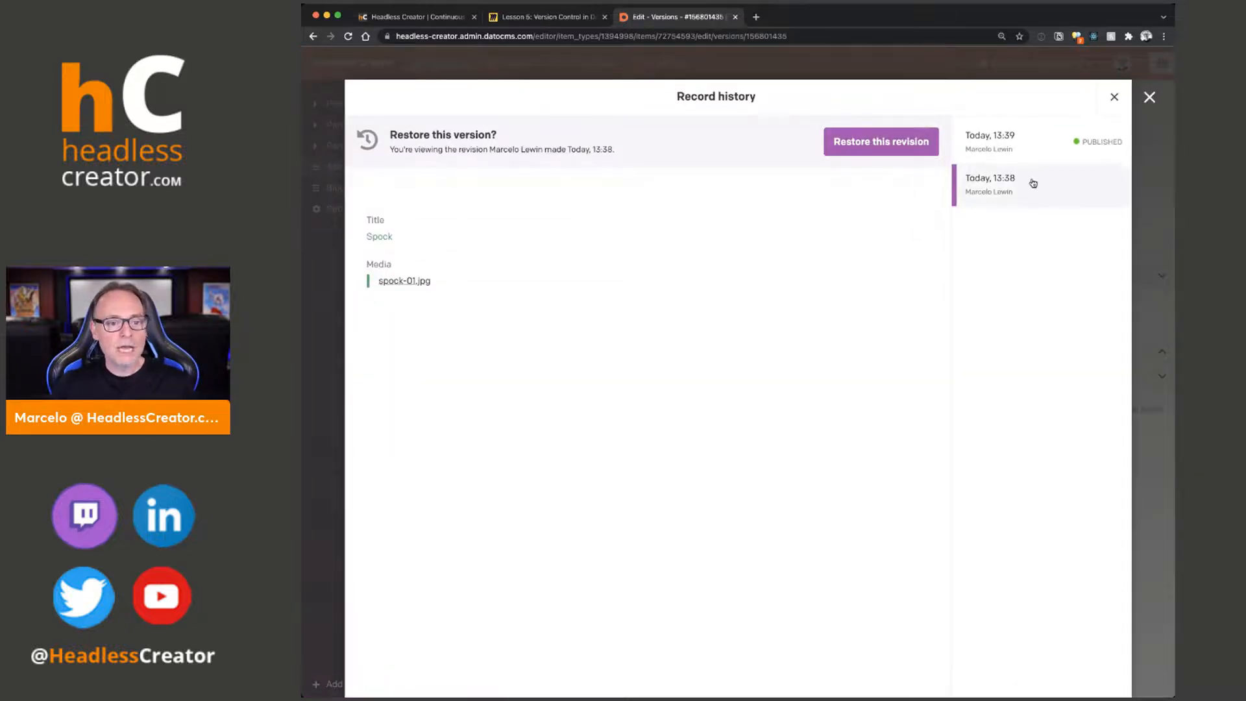
click(877, 143)
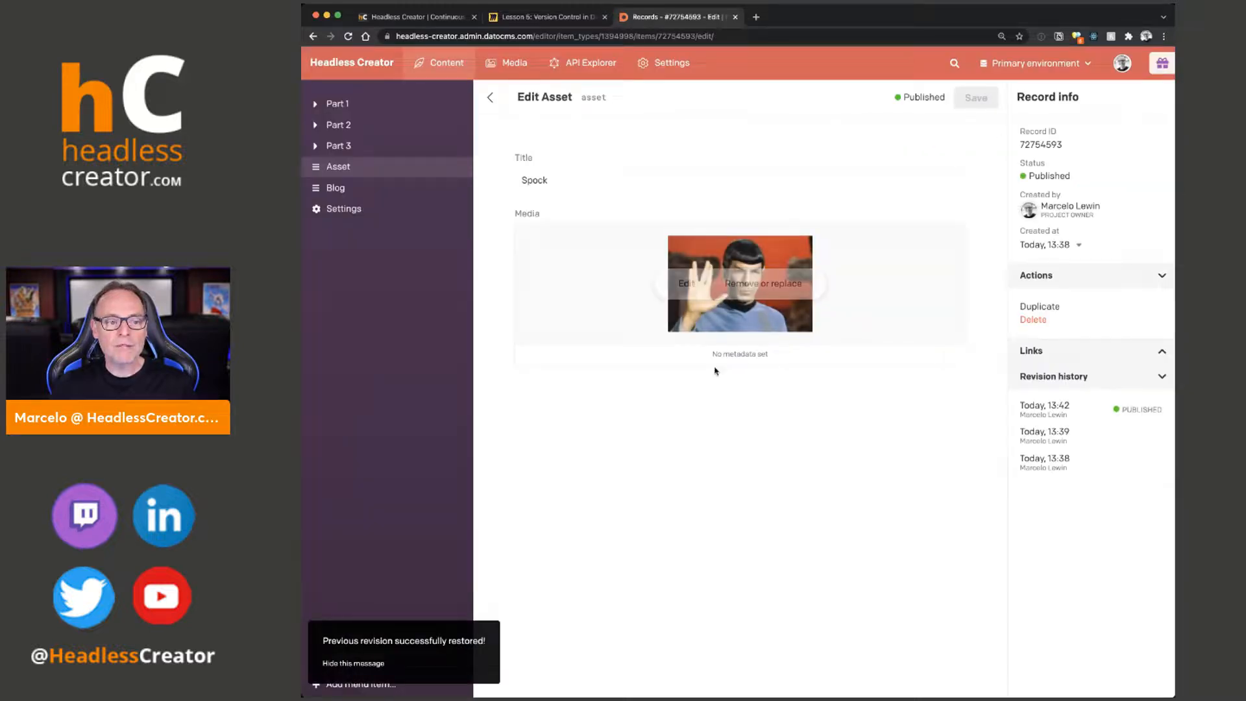
Step: Check the Spock asset linked as Author Image in the blog article, and look over the media library
click(344, 190)
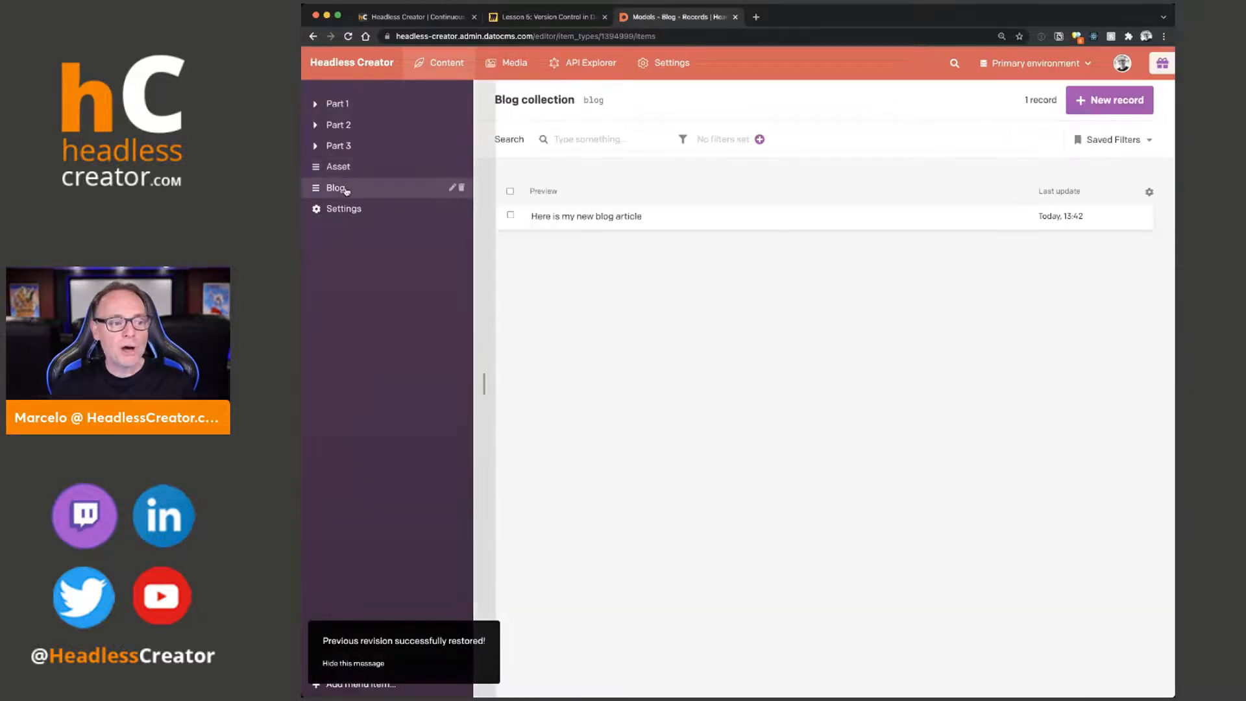
click(616, 216)
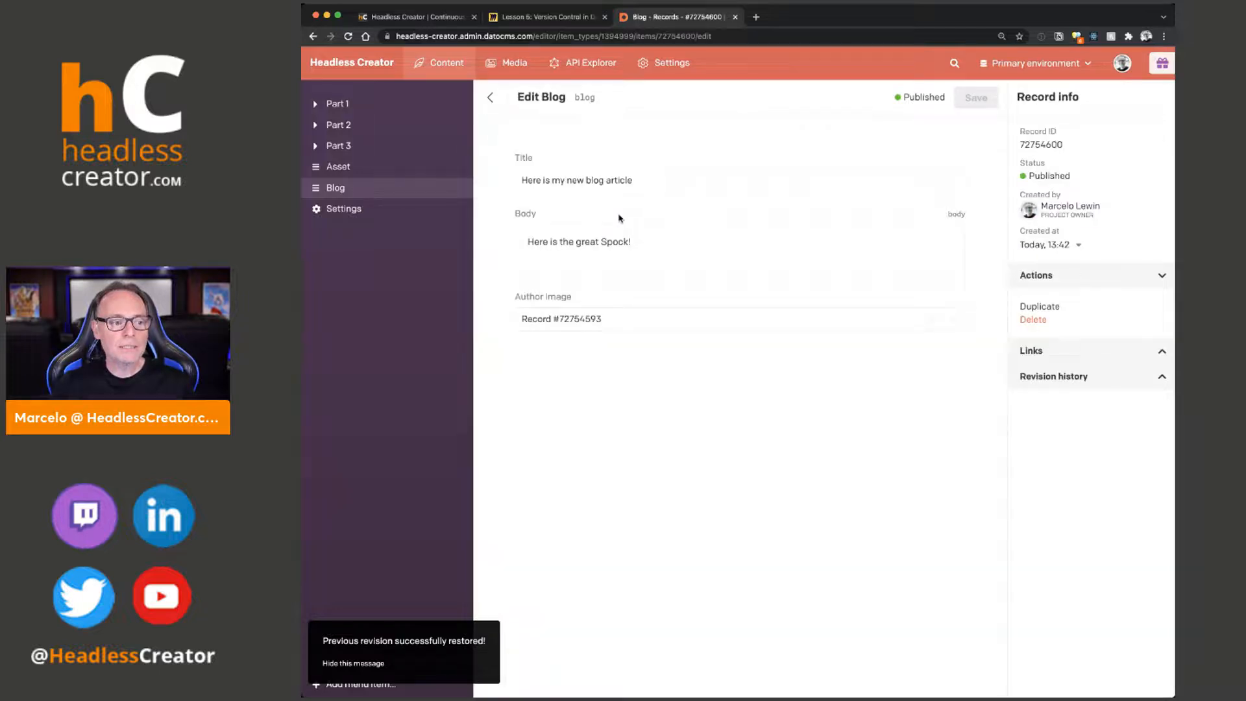
click(547, 323)
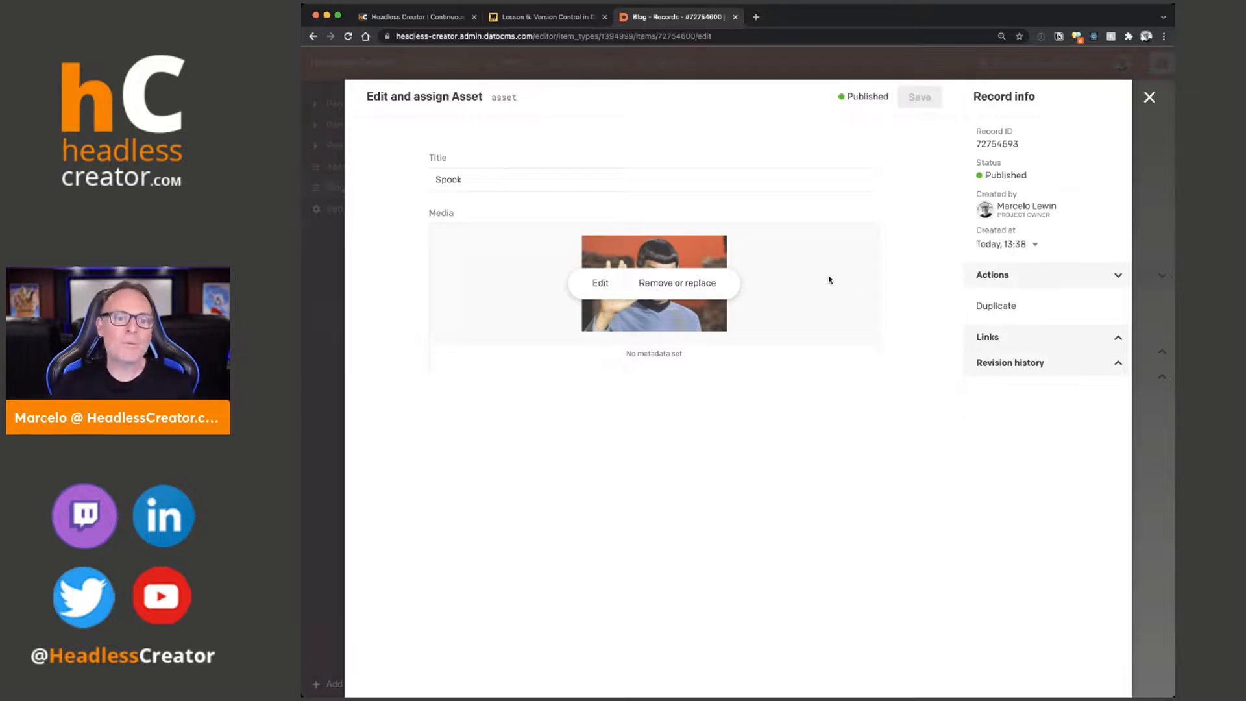
click(1150, 98)
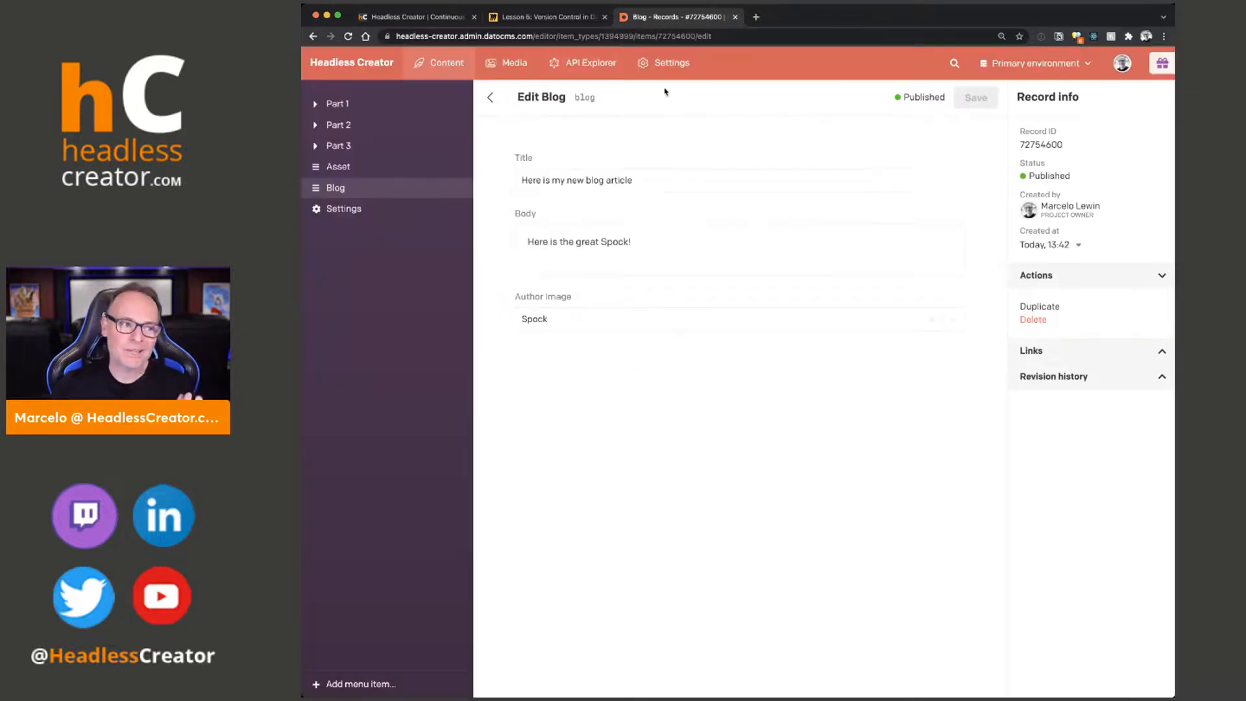
click(511, 65)
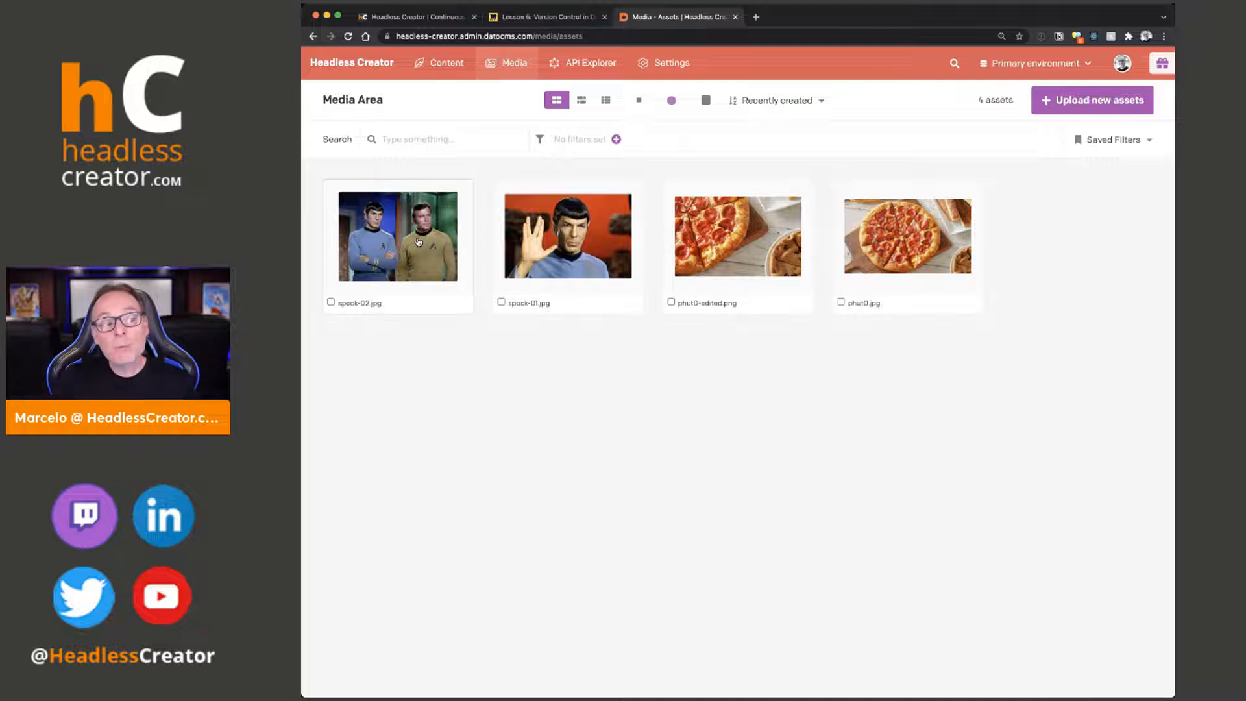
click(443, 65)
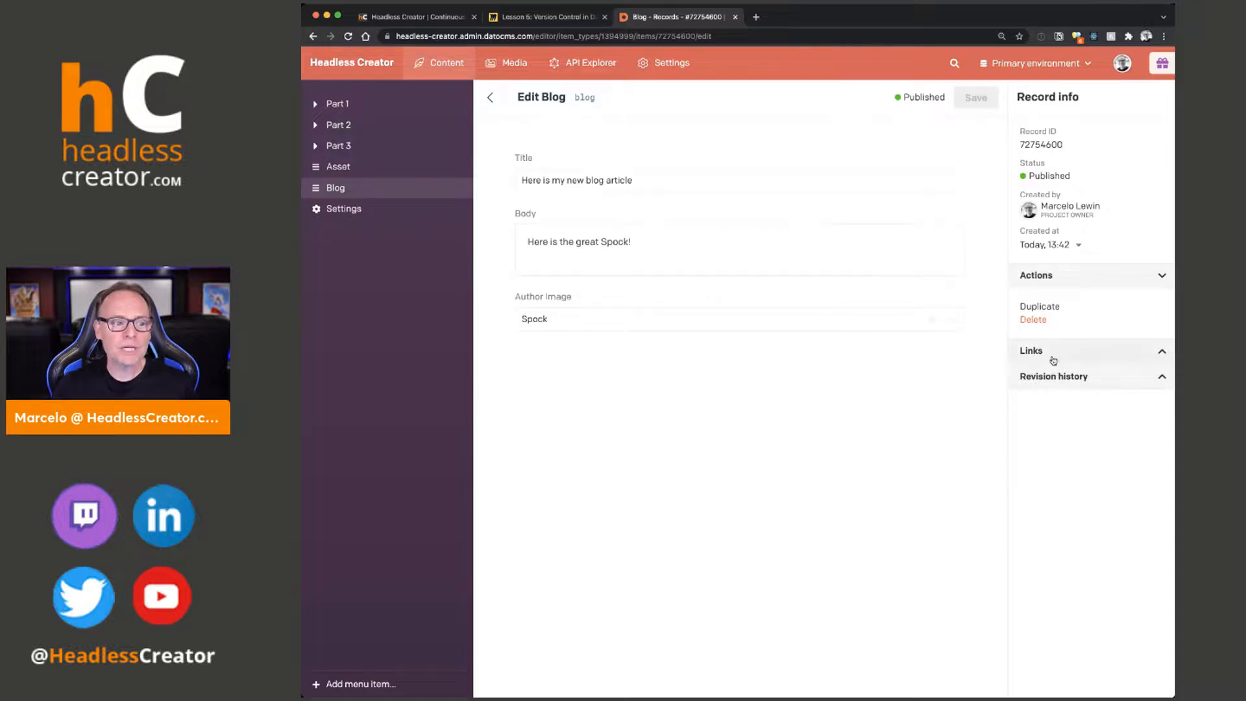
Step: Restore the Spock asset record to its 13:39 revision, which uses spock-02.jpg
click(338, 166)
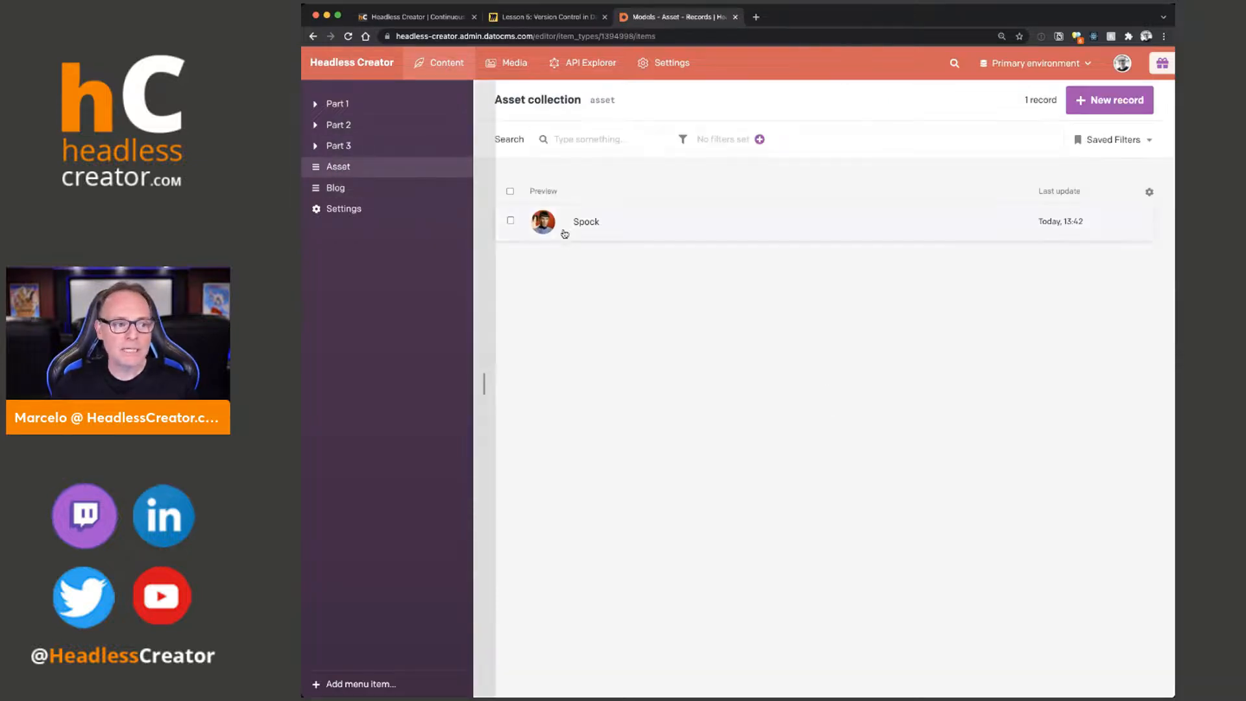
click(565, 228)
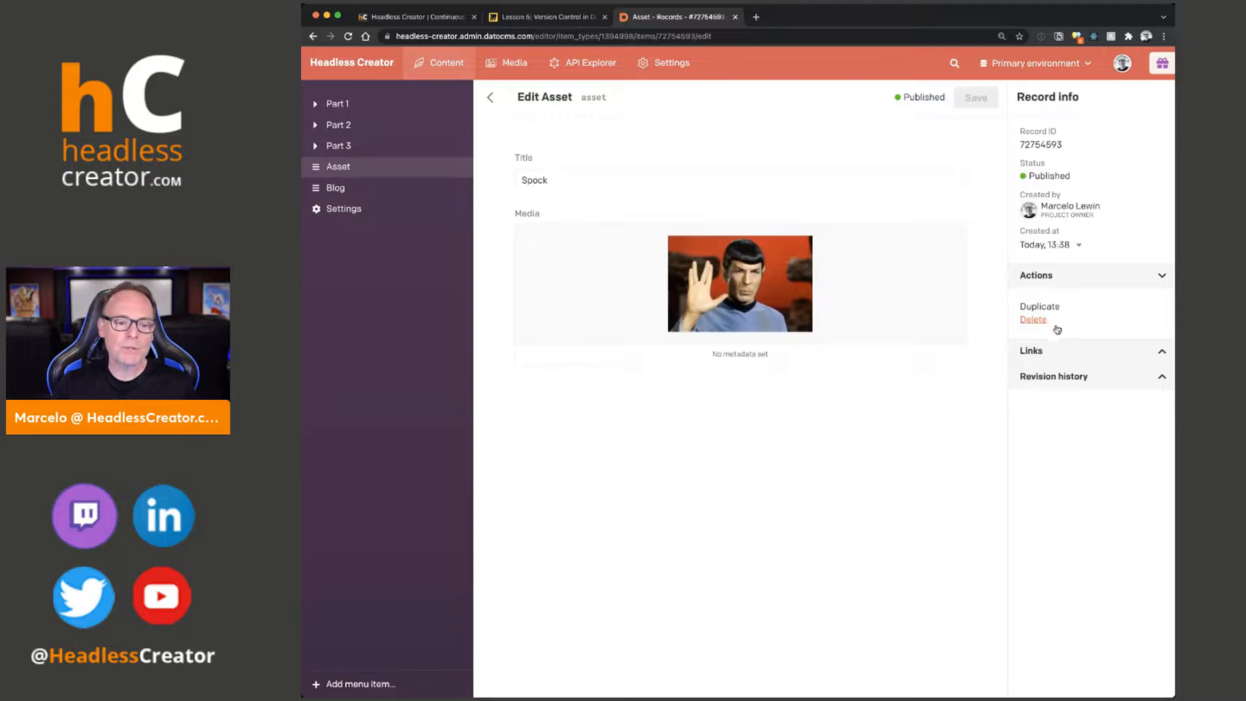
click(1056, 377)
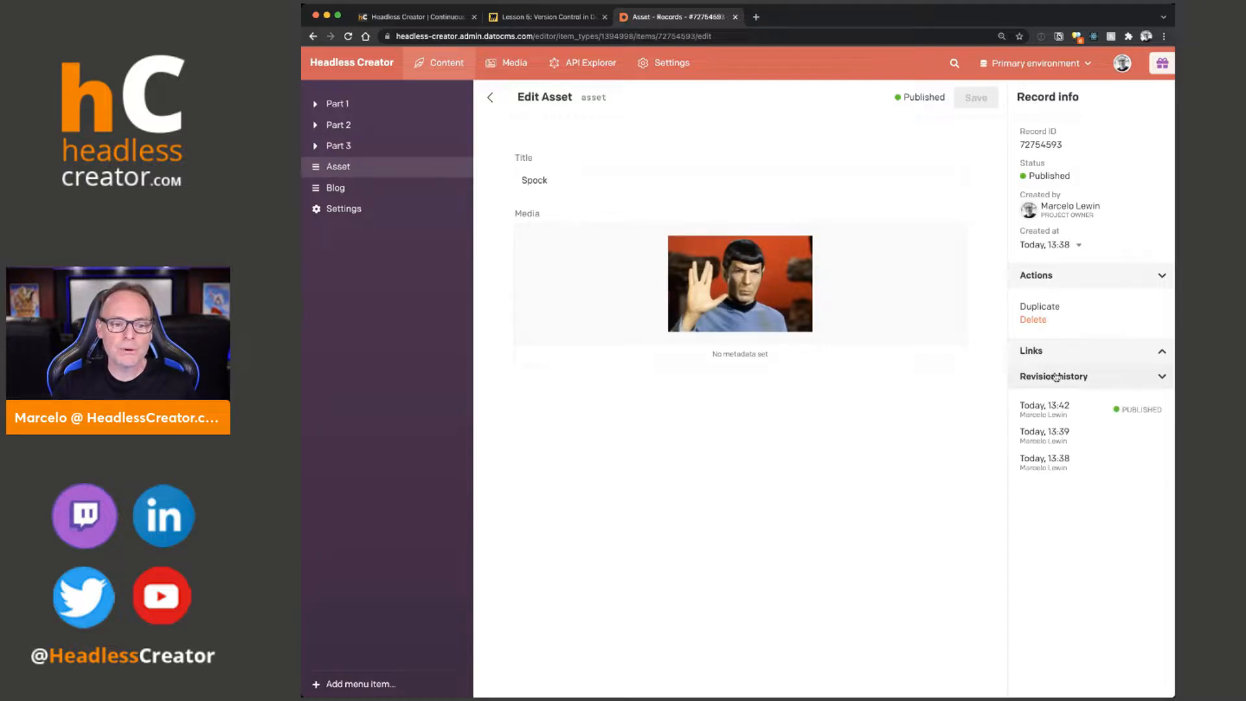
click(1057, 433)
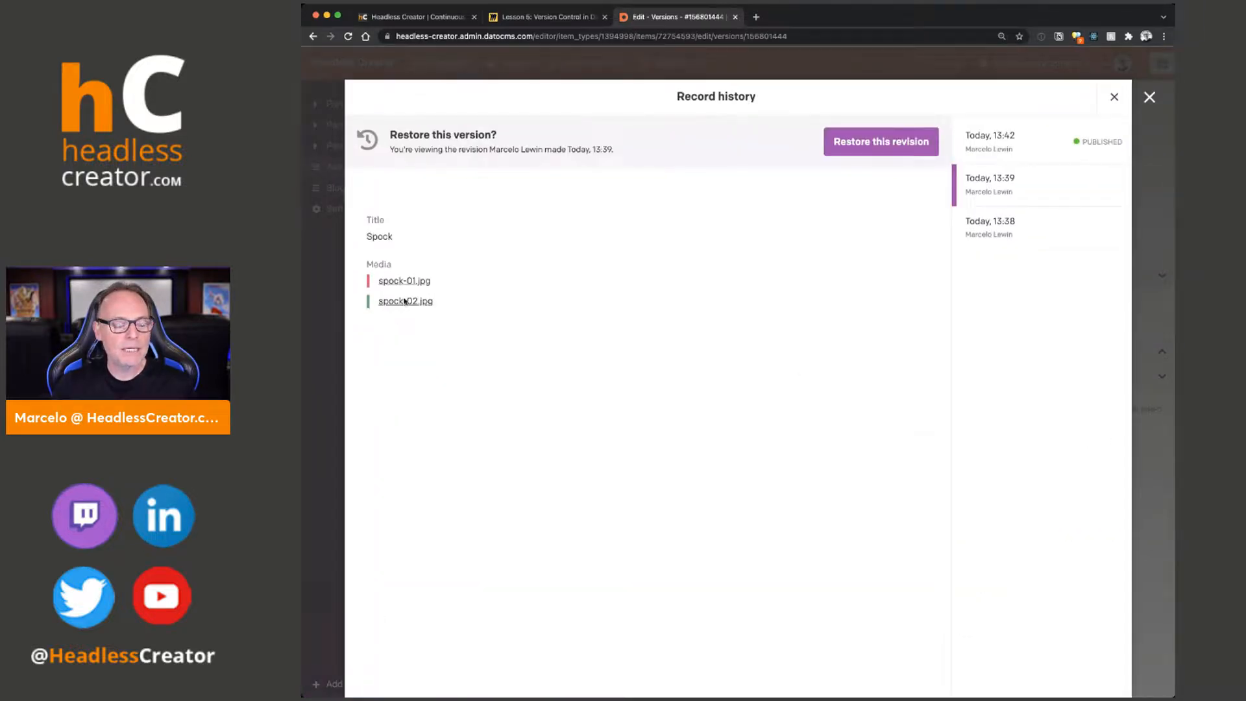
click(869, 146)
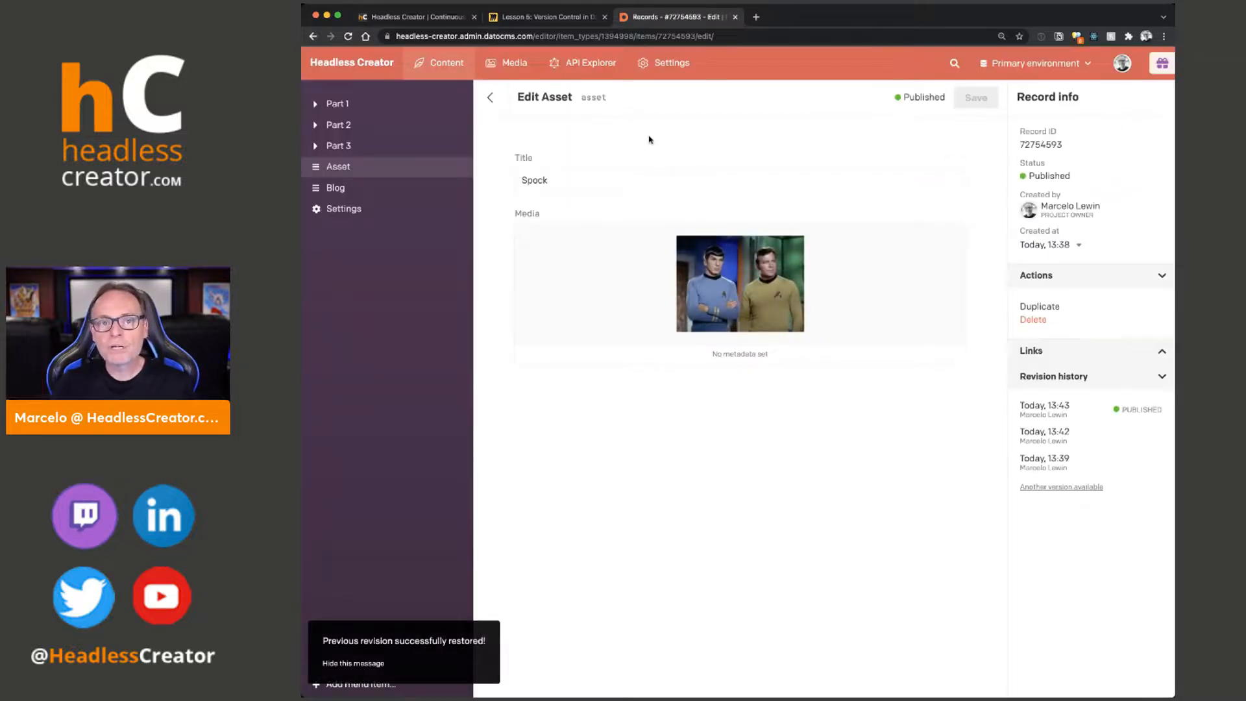
click(575, 179)
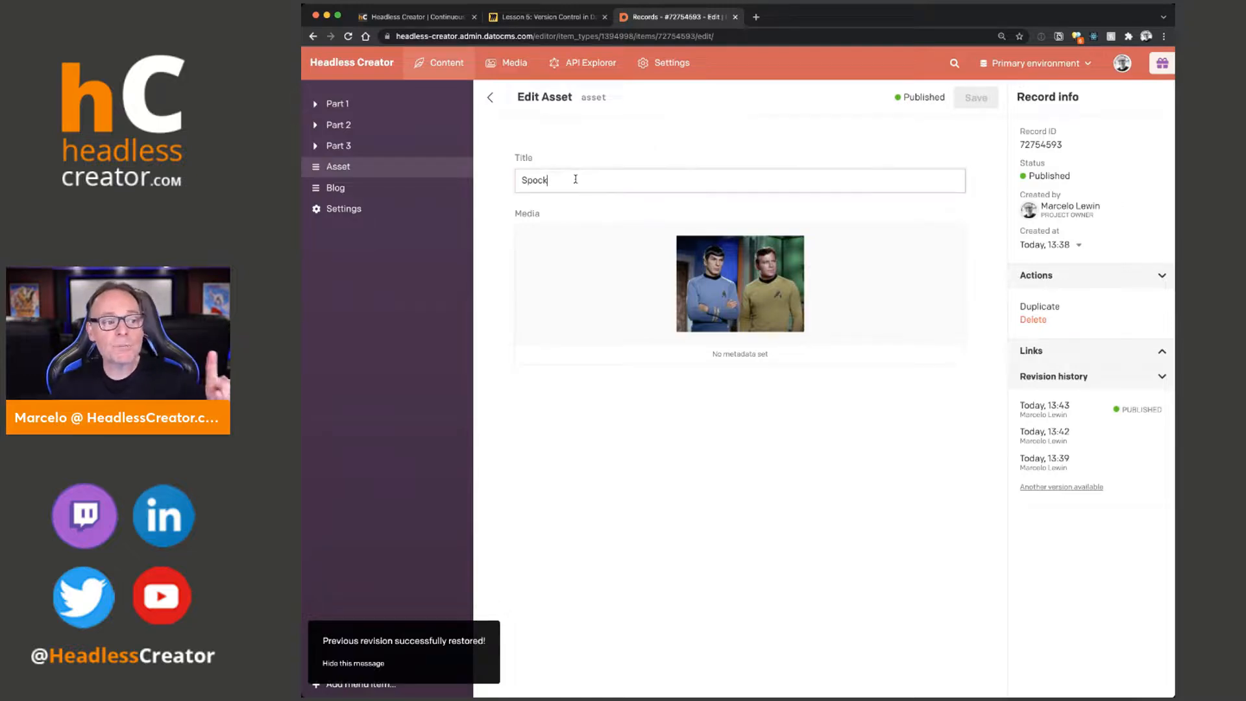
mouse_move(686, 248)
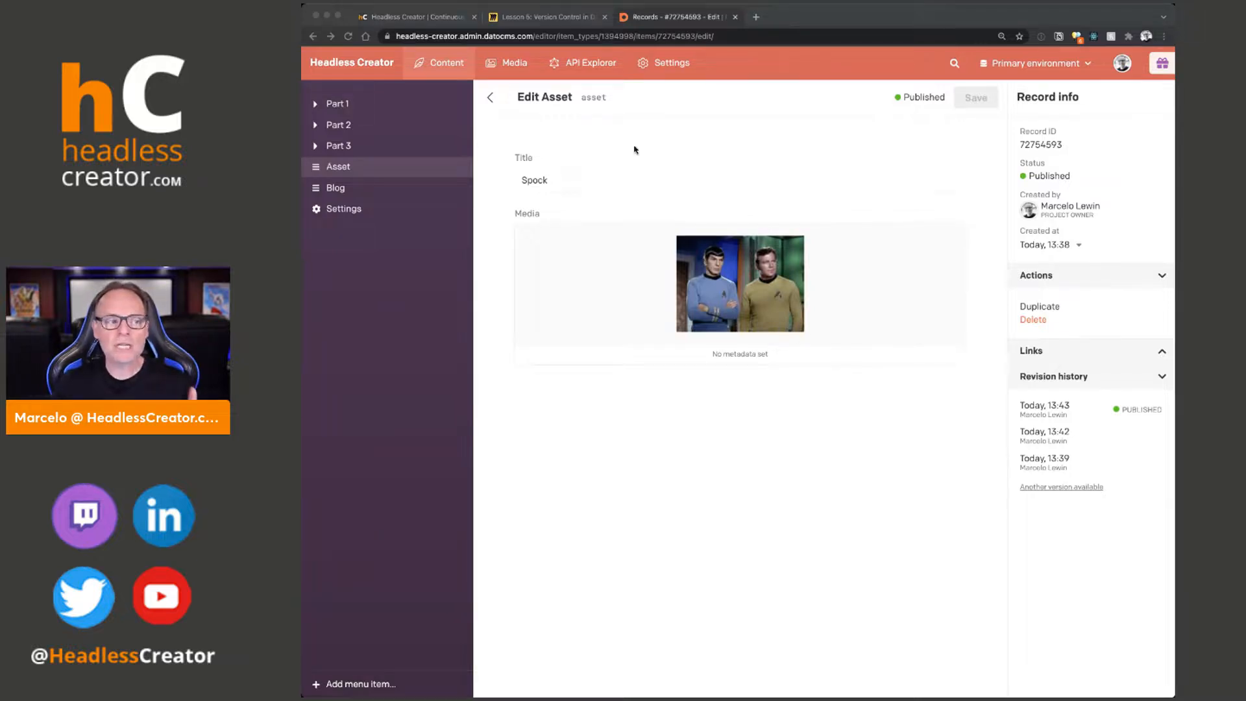
click(534, 353)
Step: Enable the draft/published system in the Blog model's additional settings and save the model
click(348, 191)
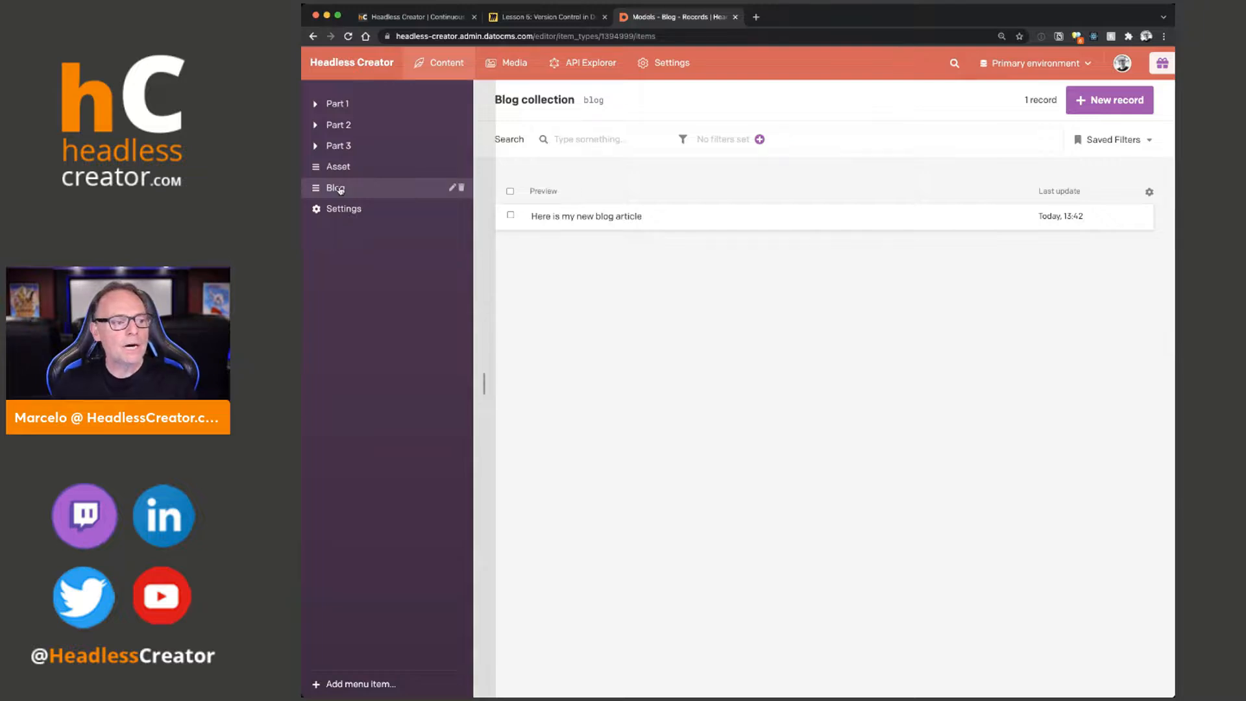
click(666, 63)
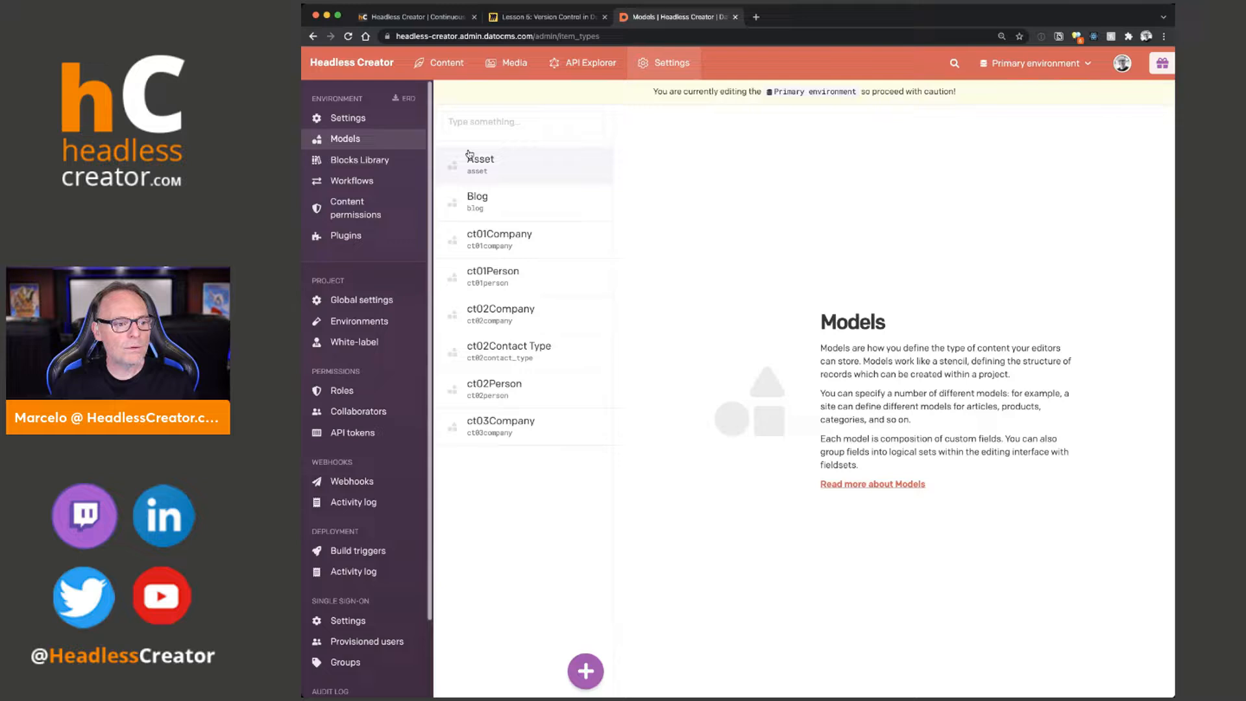
click(484, 204)
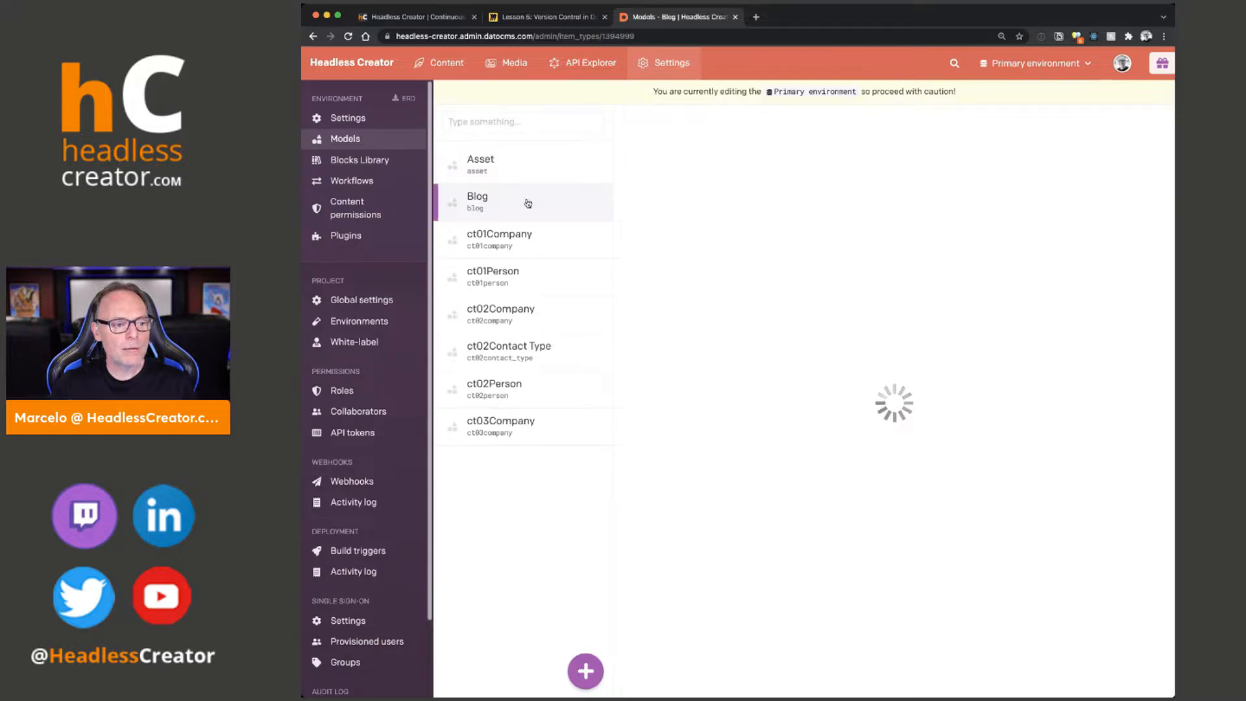
click(1083, 170)
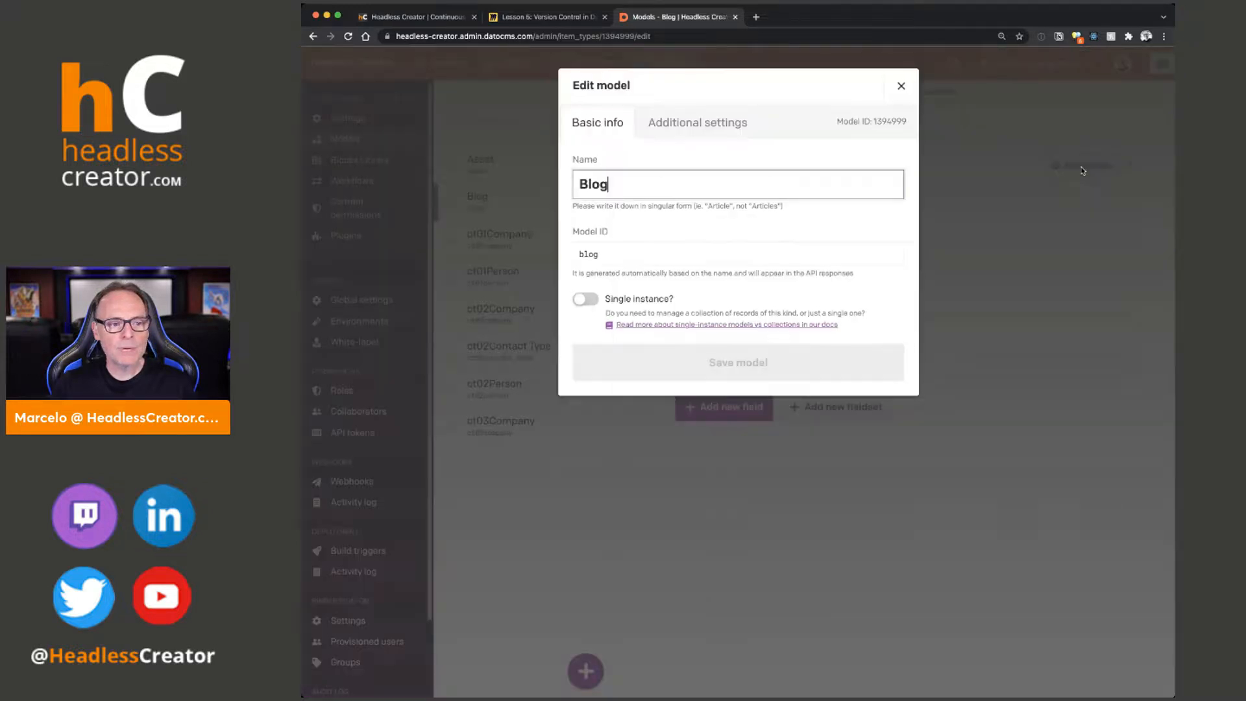
click(714, 127)
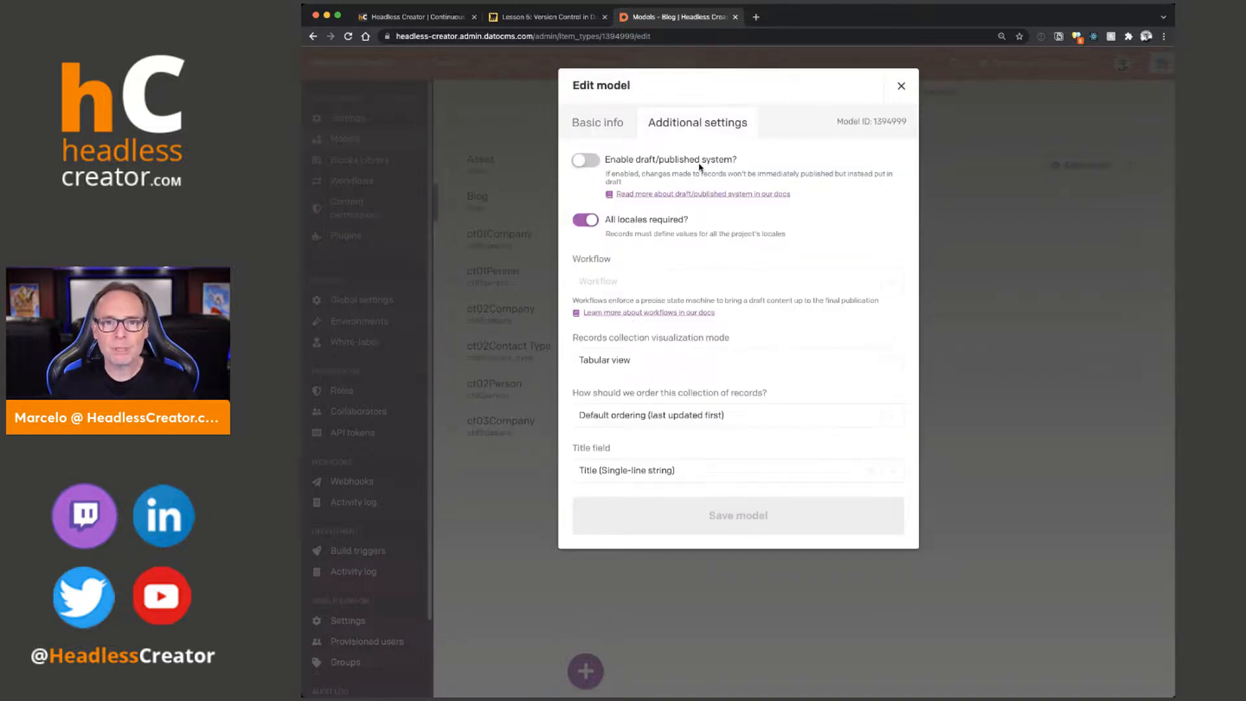
click(586, 160)
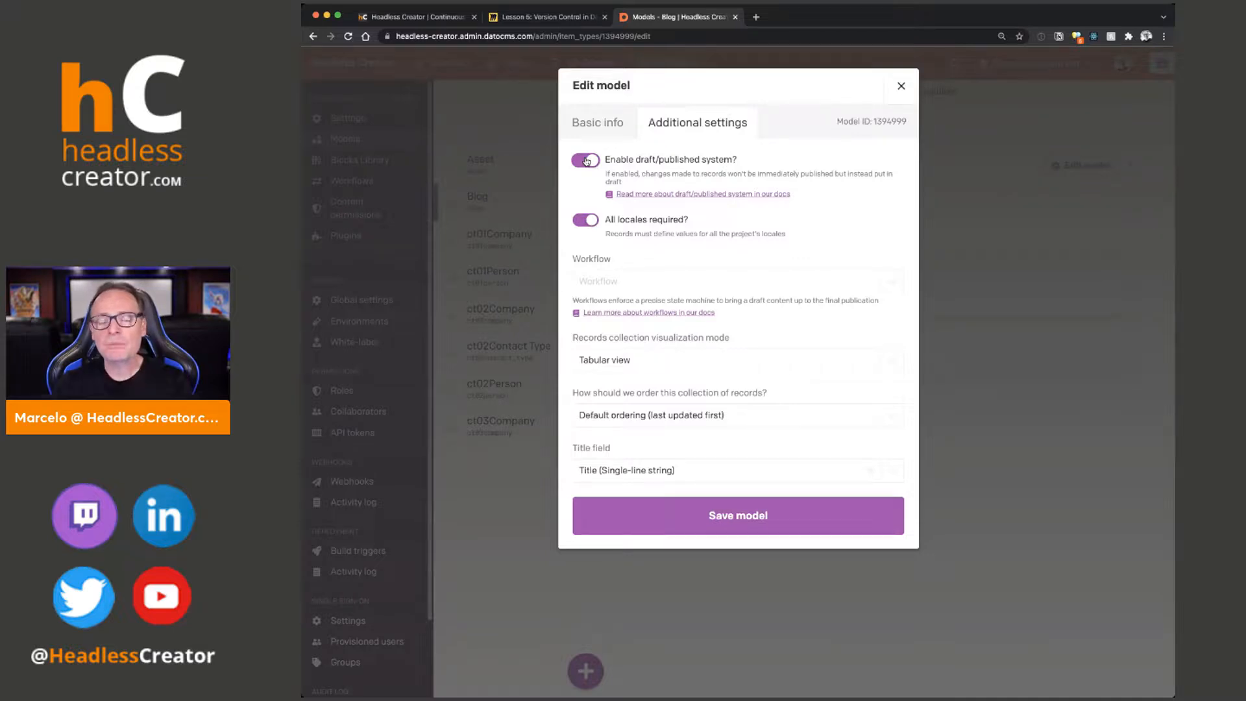
click(738, 516)
click(739, 514)
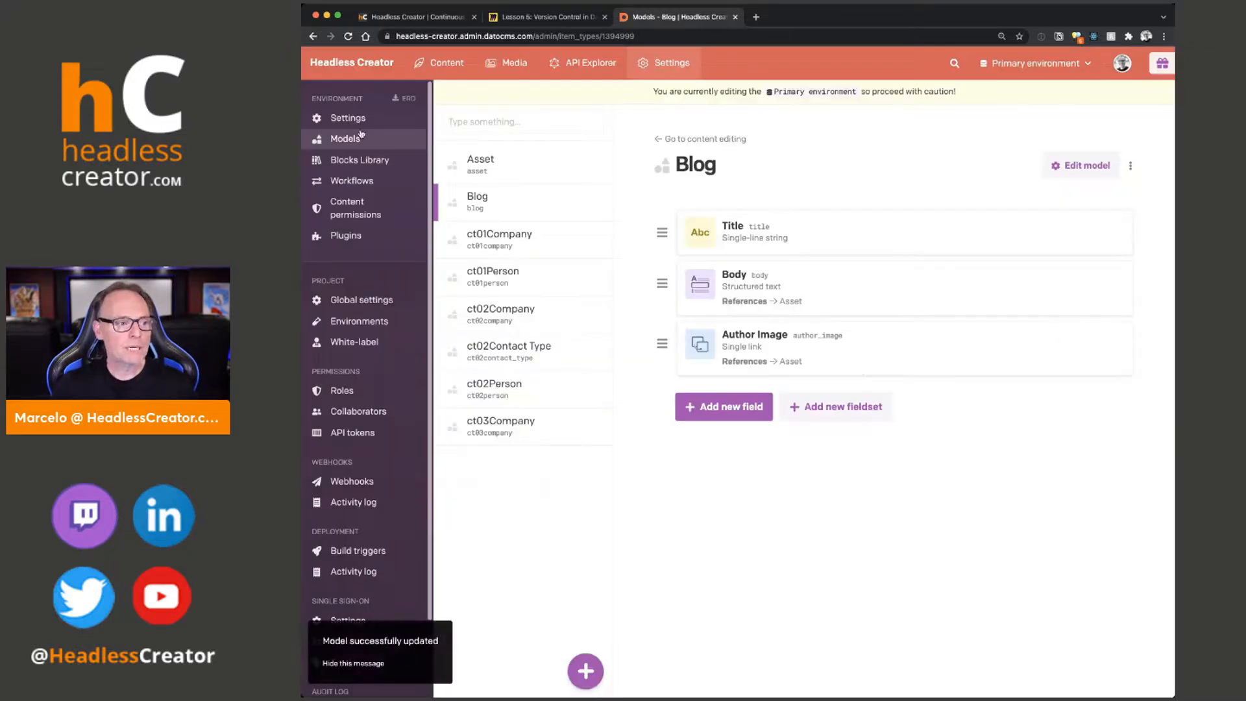
Step: Change the existing blog article's title to "The life of Spock!", then save and publish the record
click(441, 63)
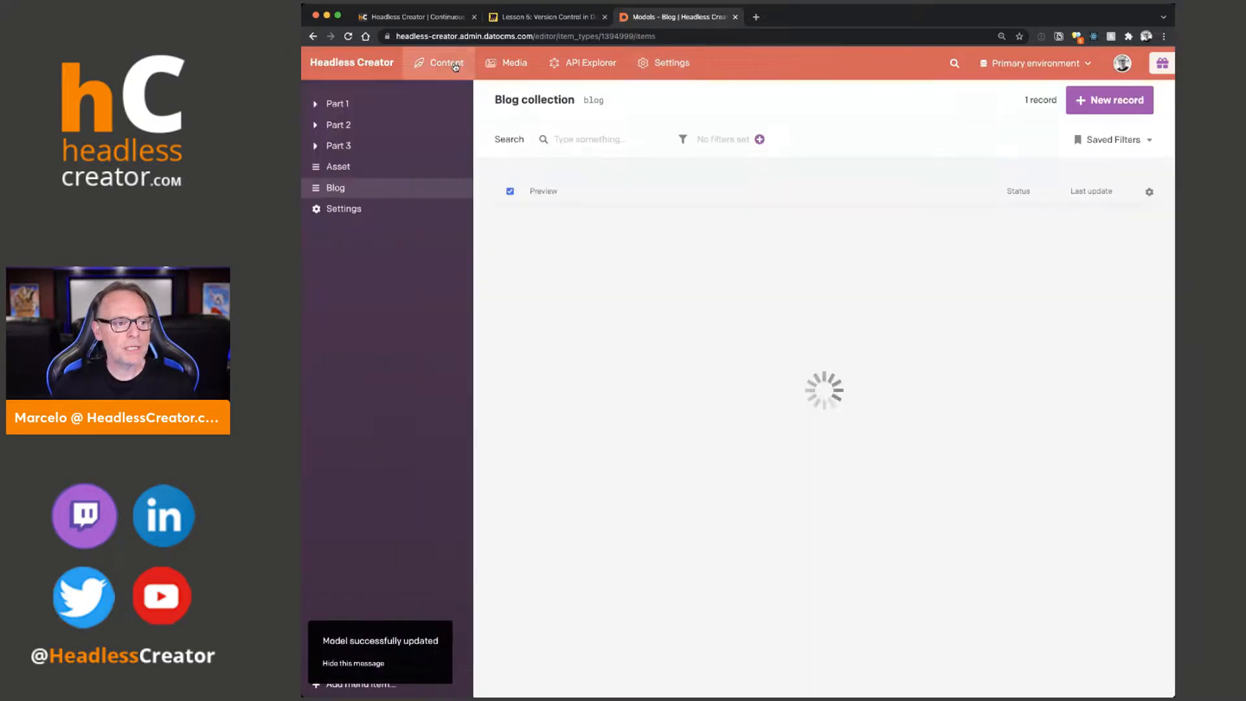
click(566, 218)
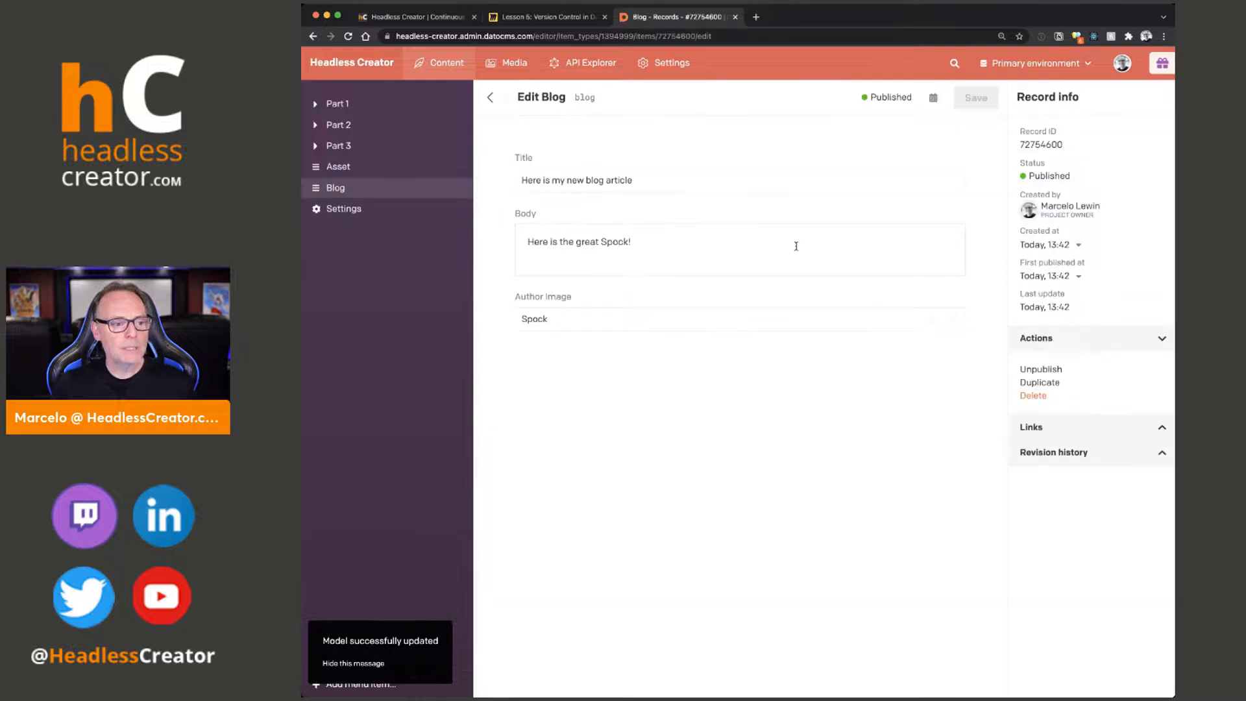
click(1072, 454)
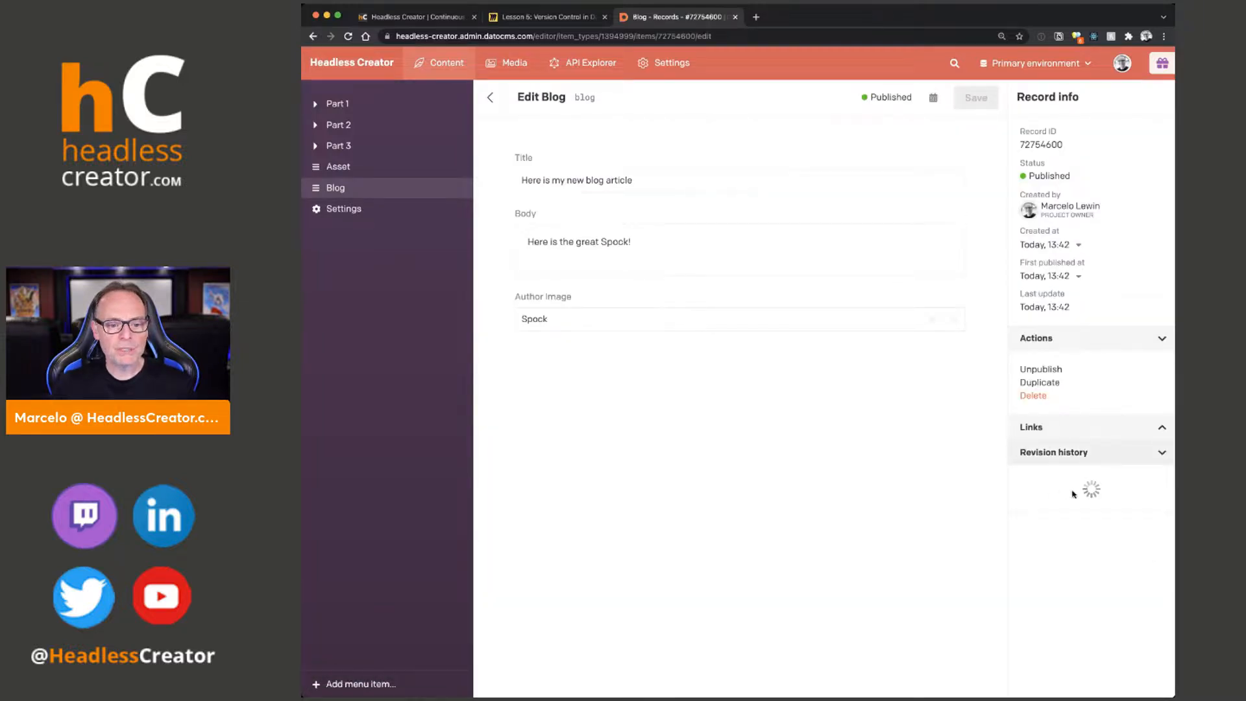
click(678, 177)
key(super+a)
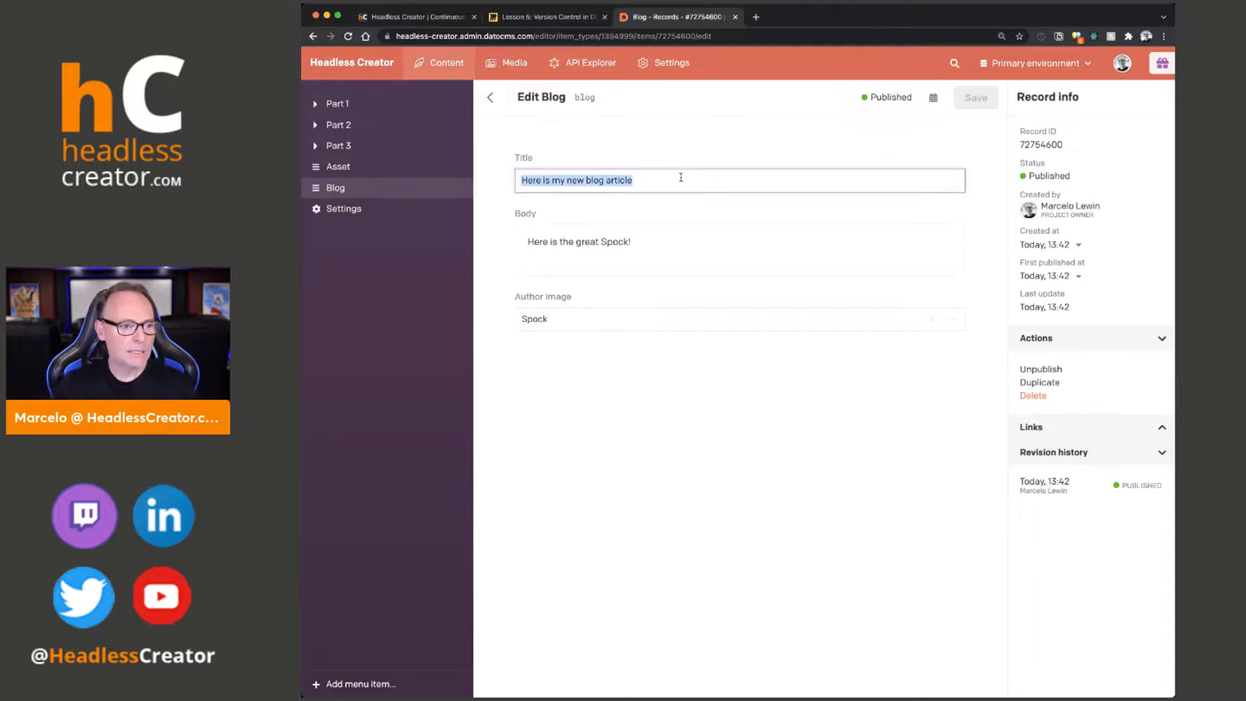
text(The life of Spock!)
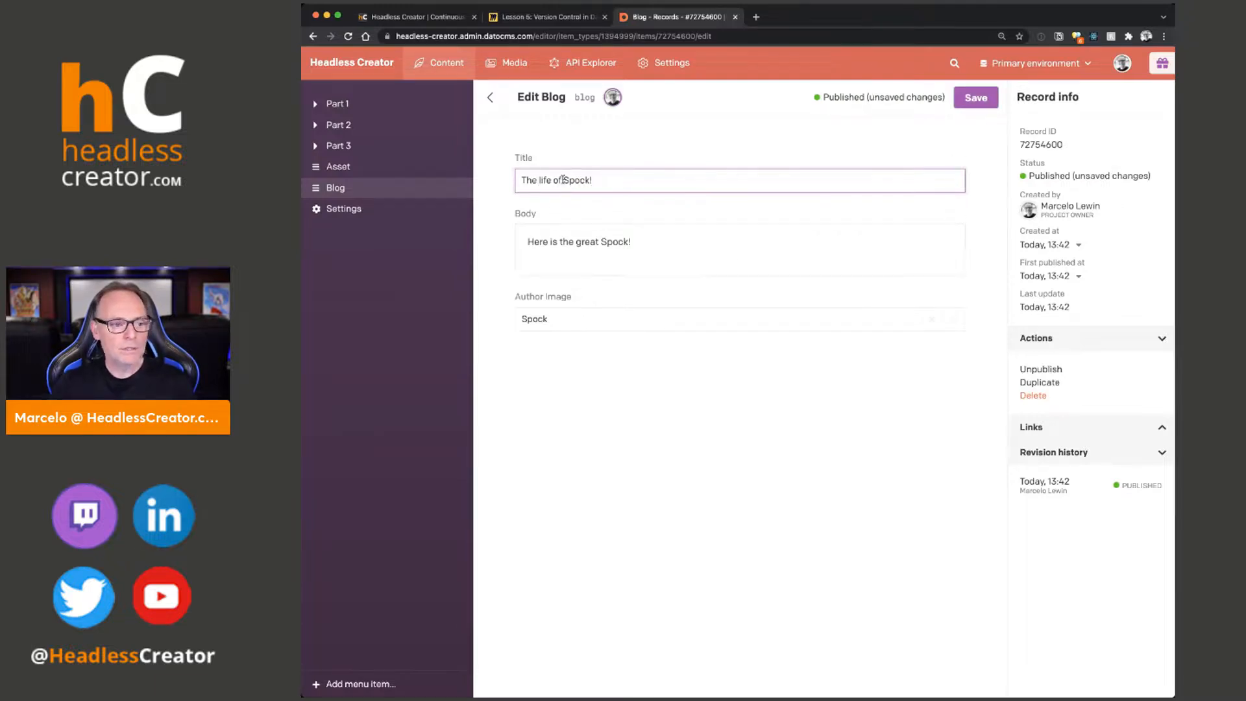
click(976, 98)
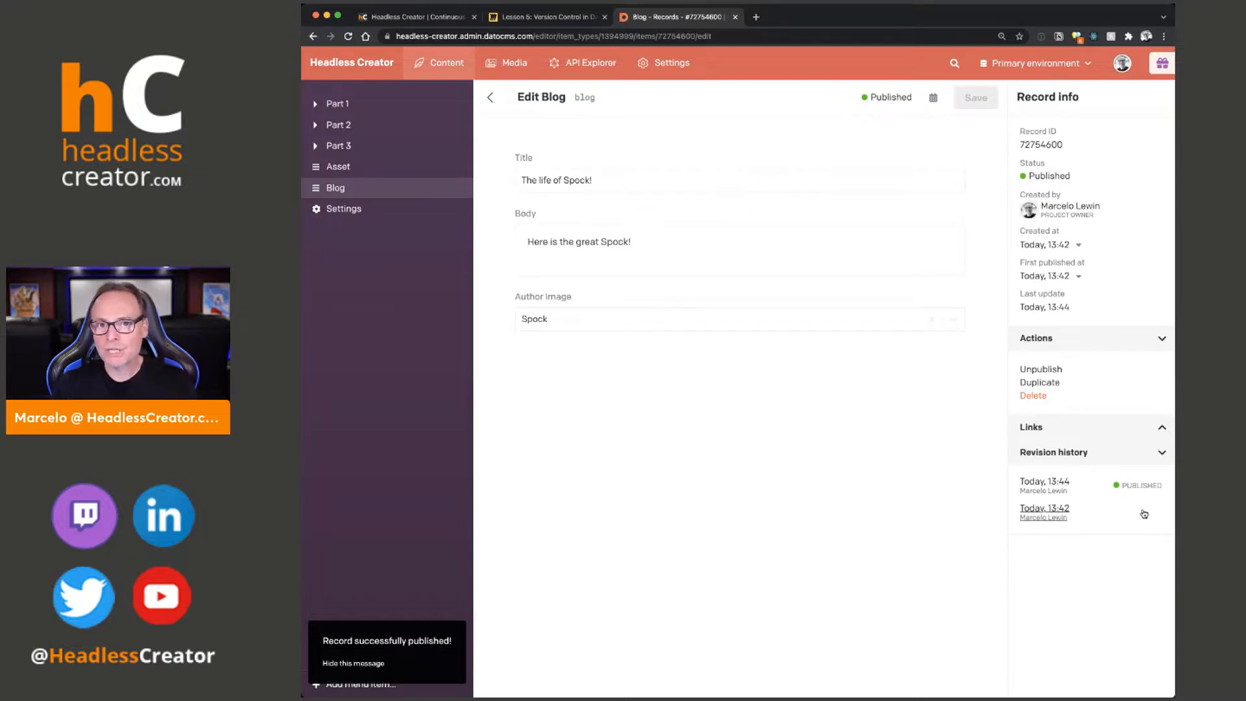
Step: Restore the blog article to its 13:42 revision from the revision history
click(1053, 512)
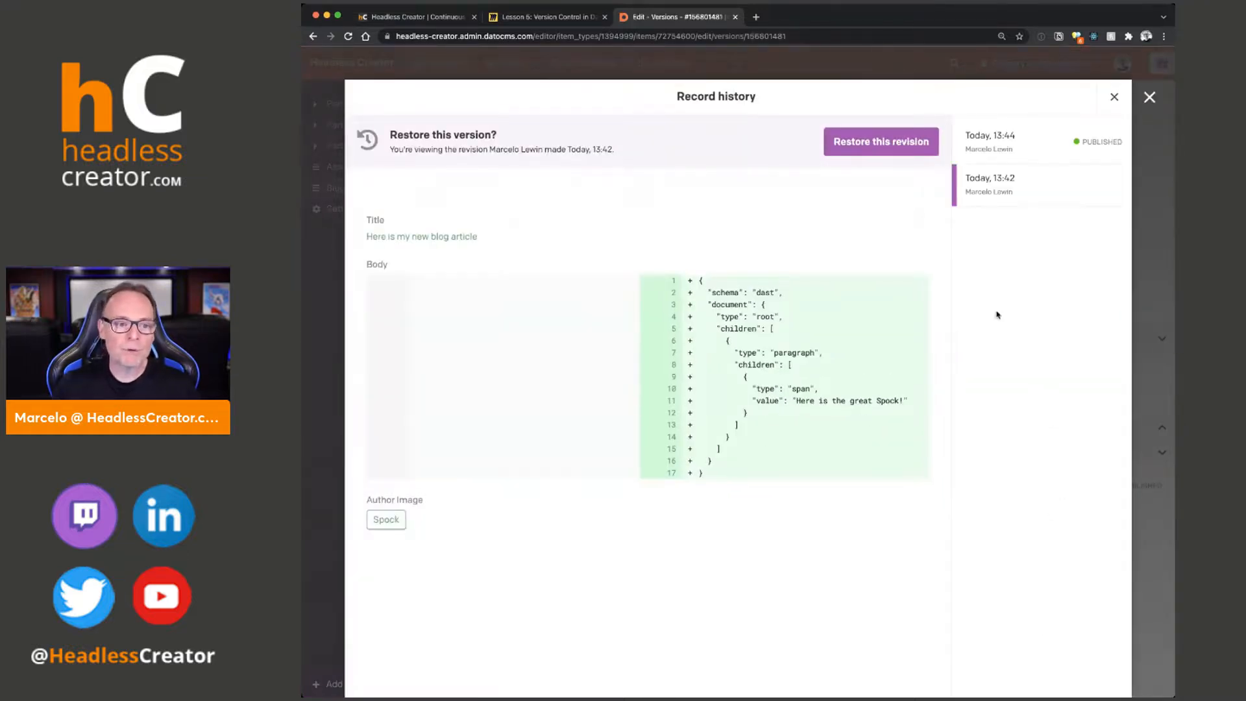
click(912, 146)
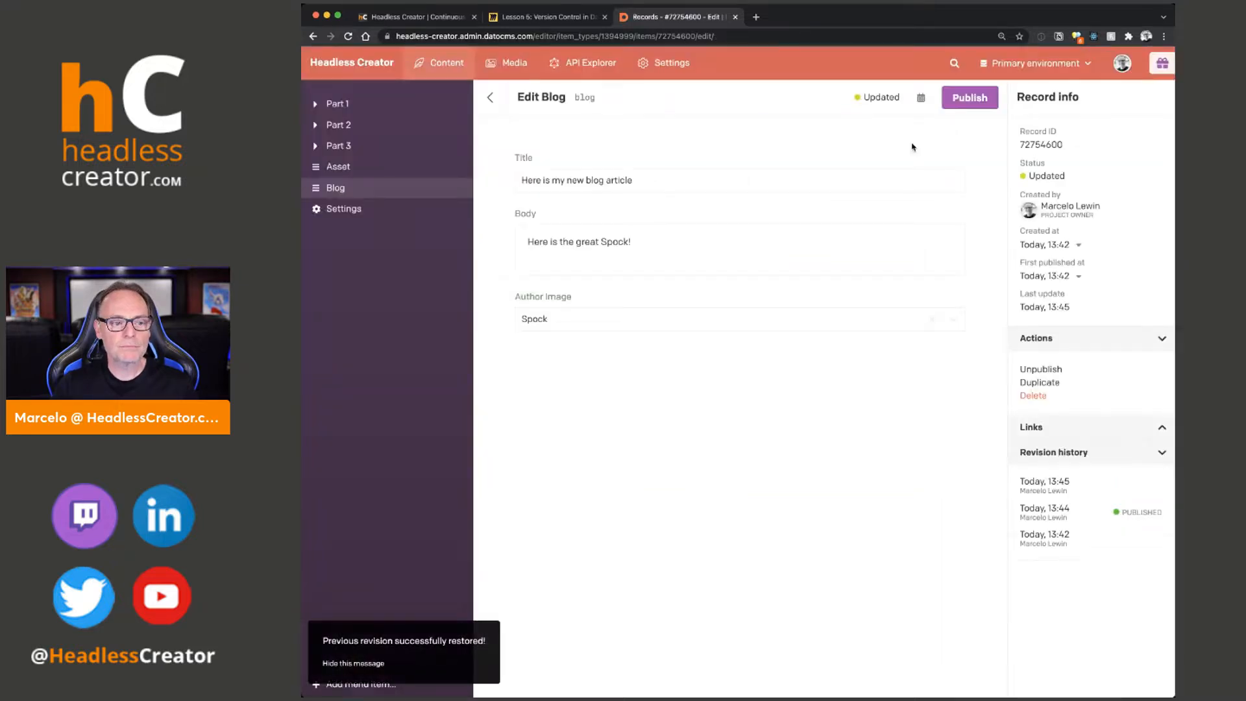